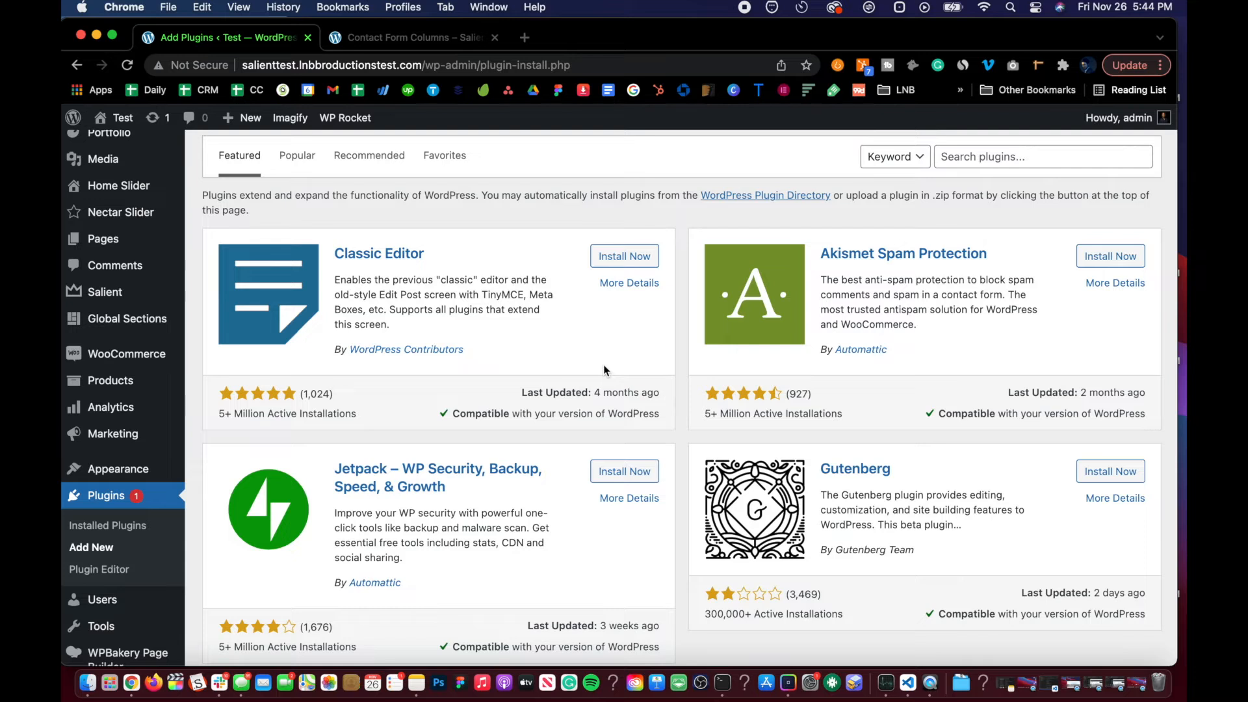
# Step: Search the plugin directory for contact form 7, then install and activate the Contact Form 7 plugin
pyautogui.click(1031, 156)
pyautogui.write('contact form 7')
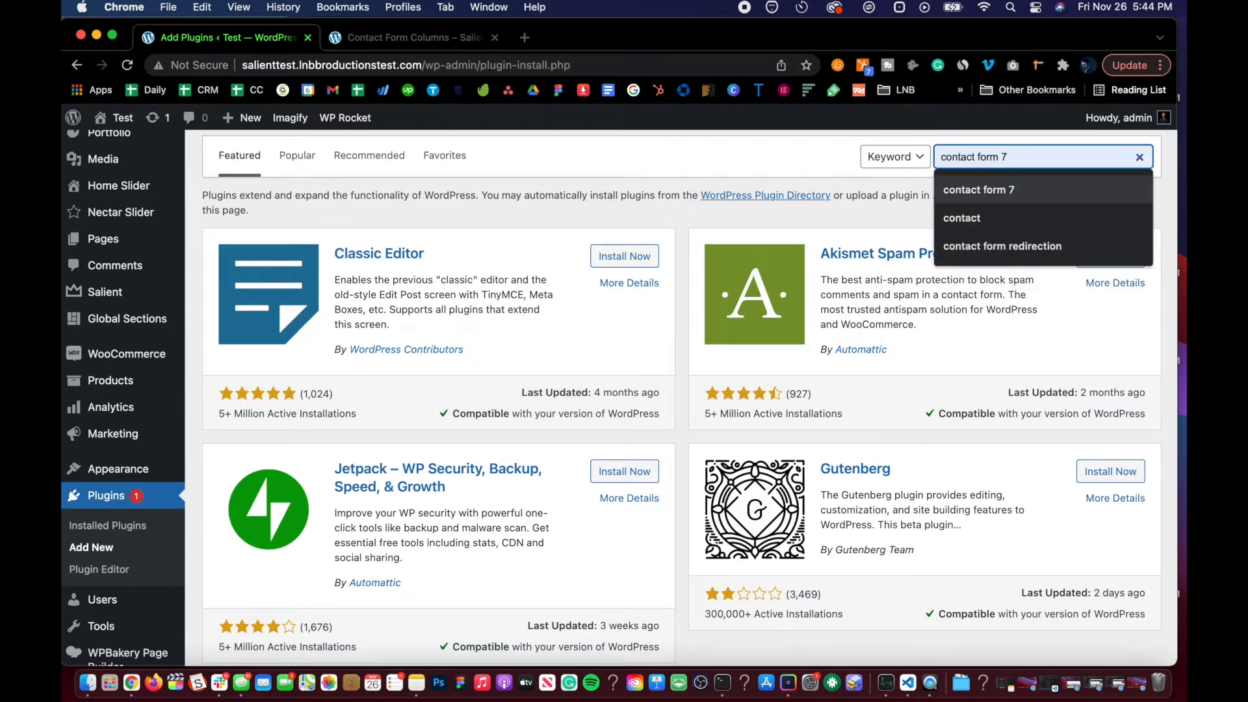
pyautogui.press('Return')
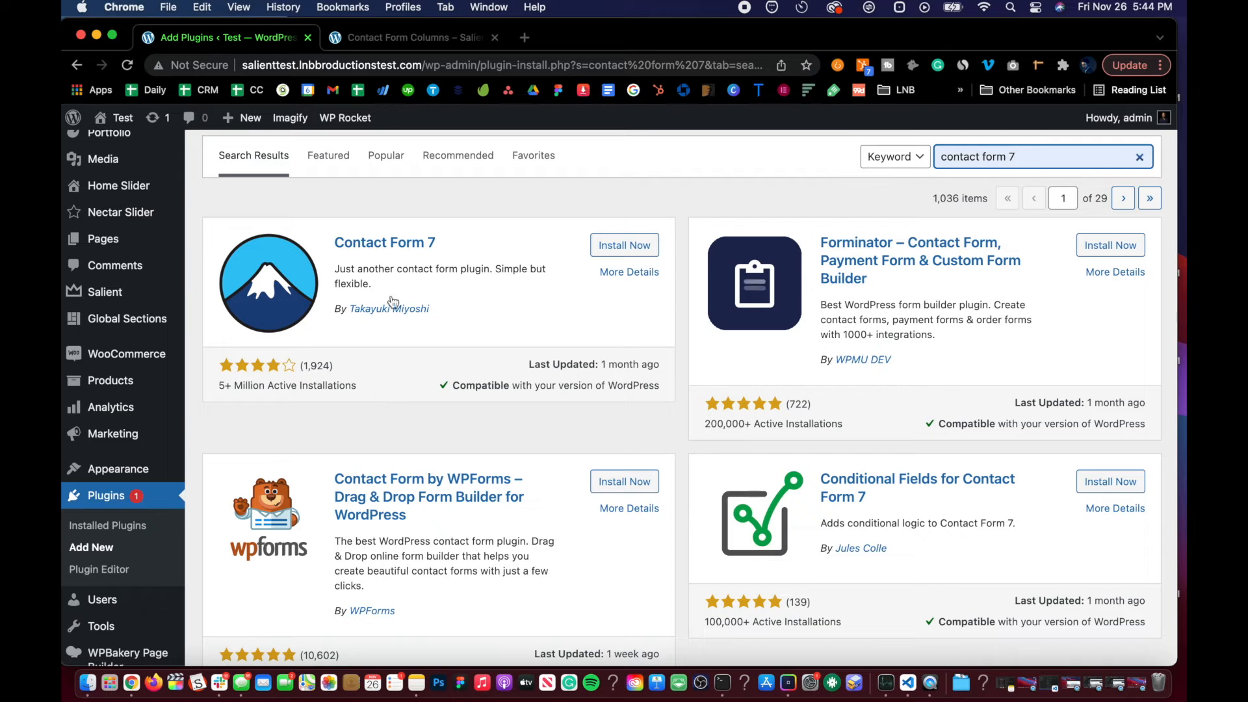
pyautogui.click(639, 246)
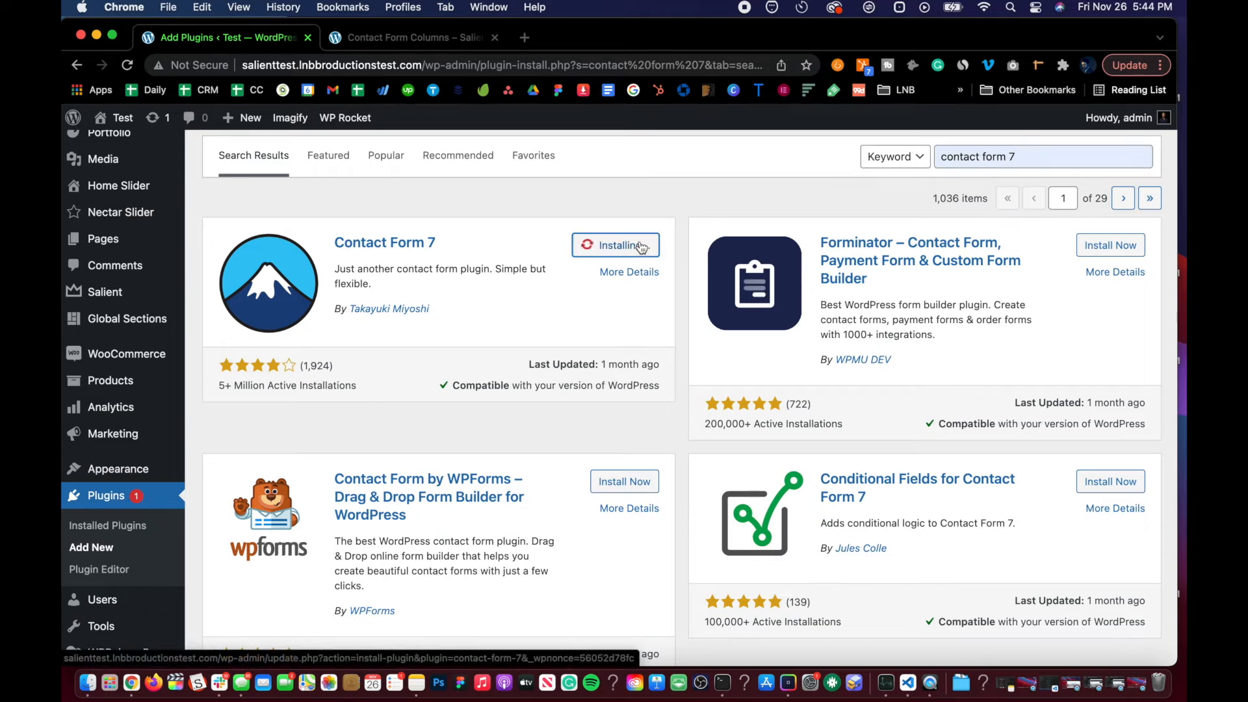
pyautogui.scroll(-1, 640, 245)
pyautogui.click(629, 216)
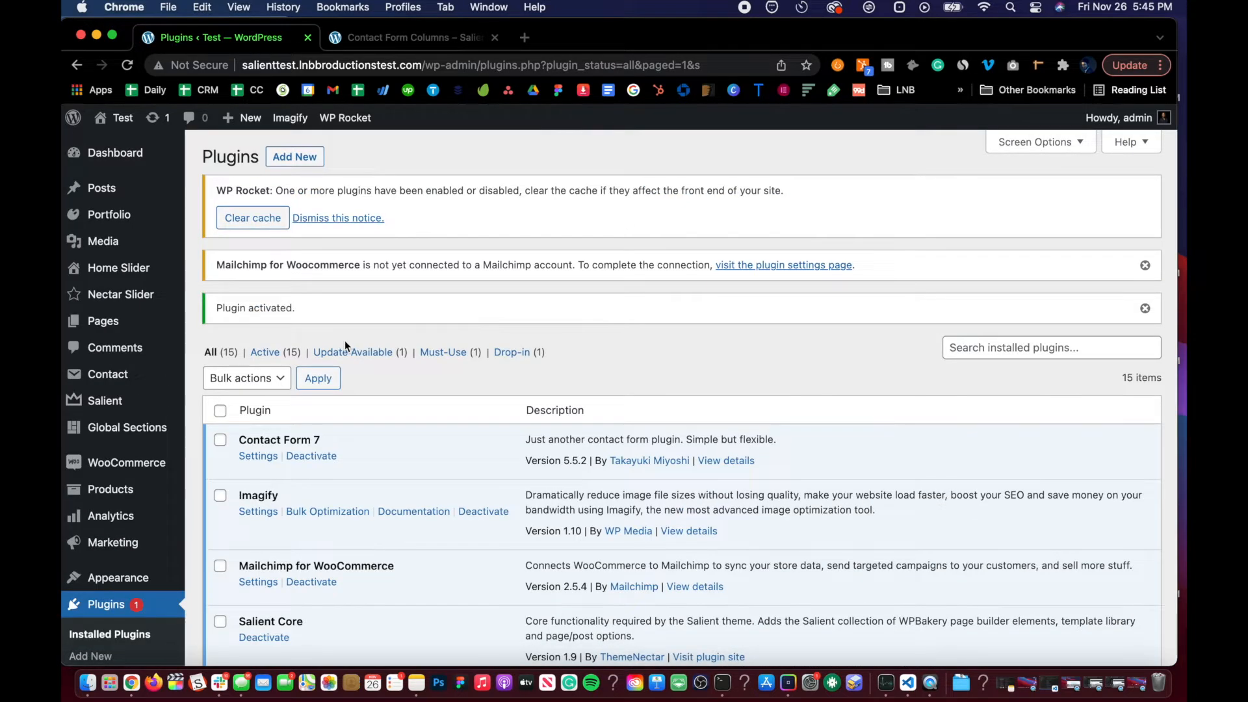
# Step: Clear the WP Rocket cache
pyautogui.scroll(-3, 345, 342)
pyautogui.scroll(4, 344, 342)
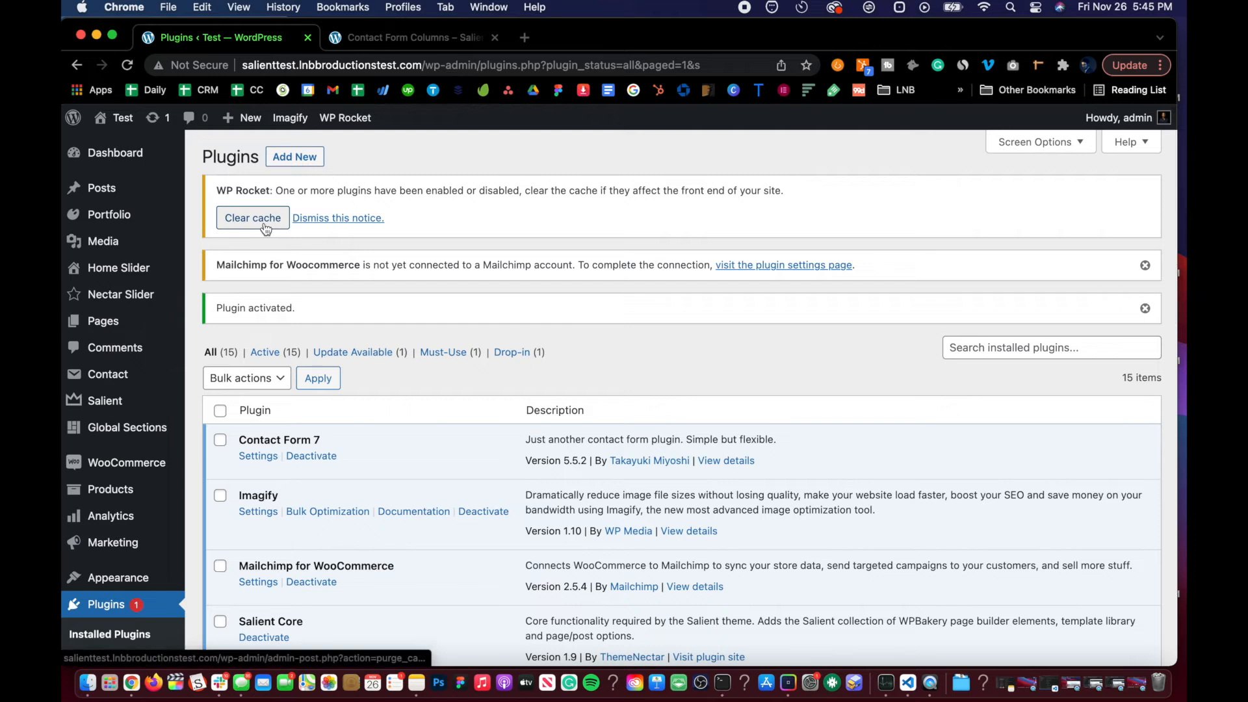
pyautogui.click(263, 223)
# Step: Dismiss the cache-cleared and Mailchimp notices on the plugins page
pyautogui.scroll(-3, 326, 392)
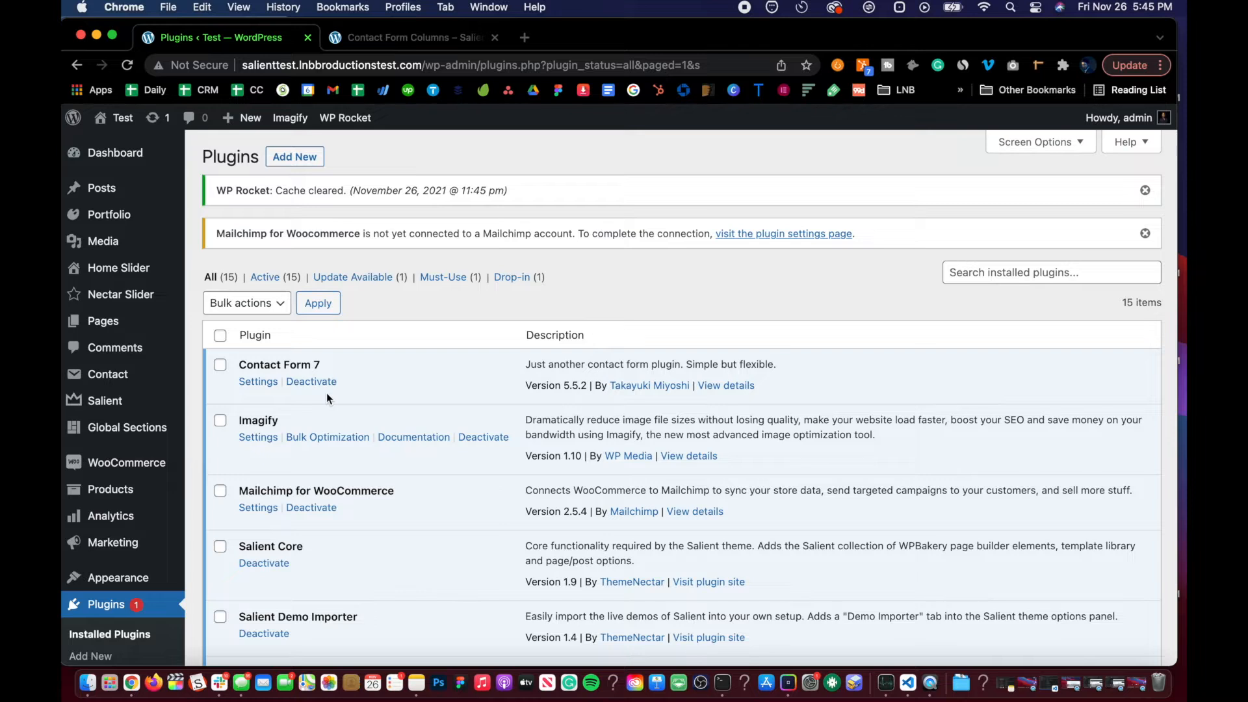
pyautogui.scroll(-5, 326, 392)
pyautogui.scroll(5, 326, 392)
pyautogui.click(1145, 190)
pyautogui.click(1145, 190)
pyautogui.scroll(-2, 416, 293)
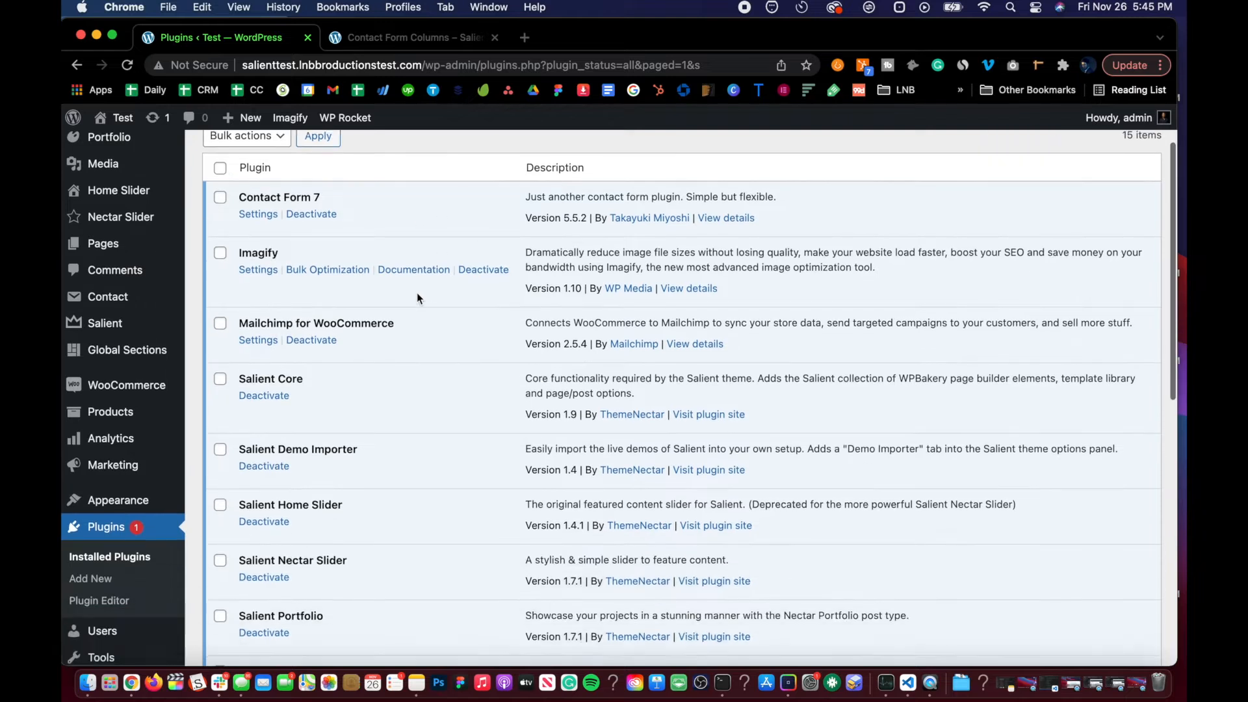
pyautogui.scroll(2, 416, 293)
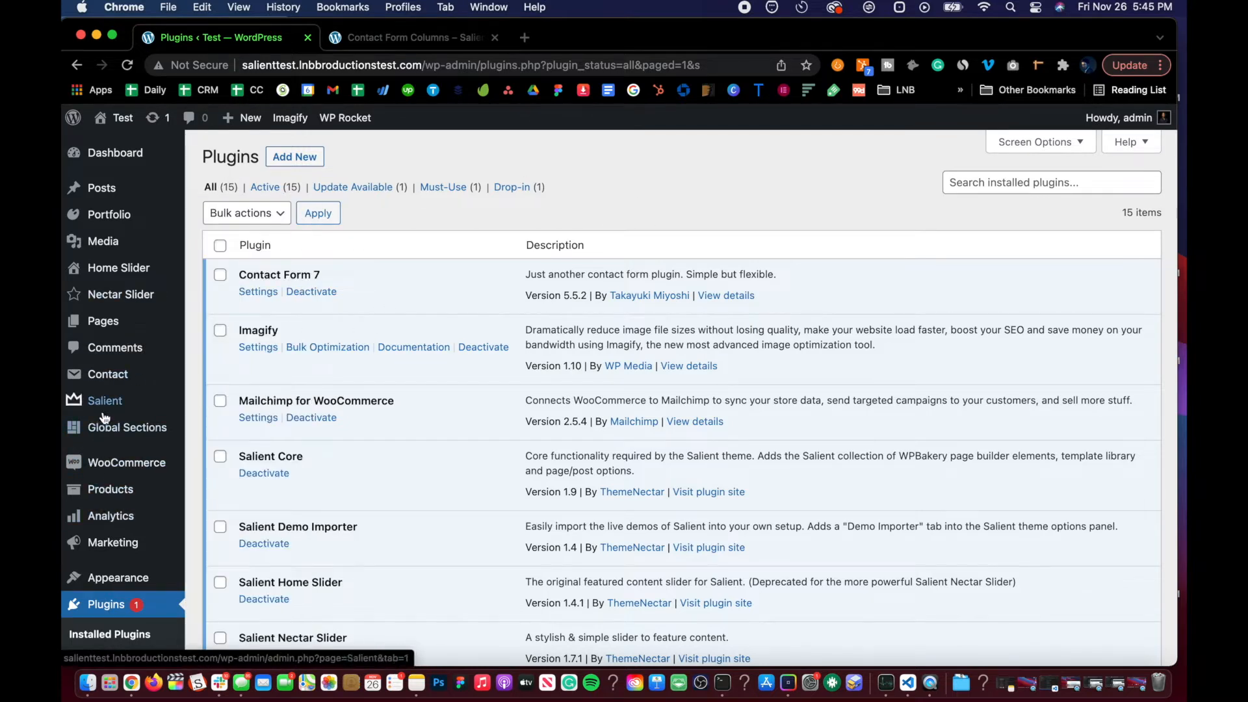
# Step: Read through the Contact Form 7 Columns documentation page for the Salient theme
pyautogui.moveTo(130, 321)
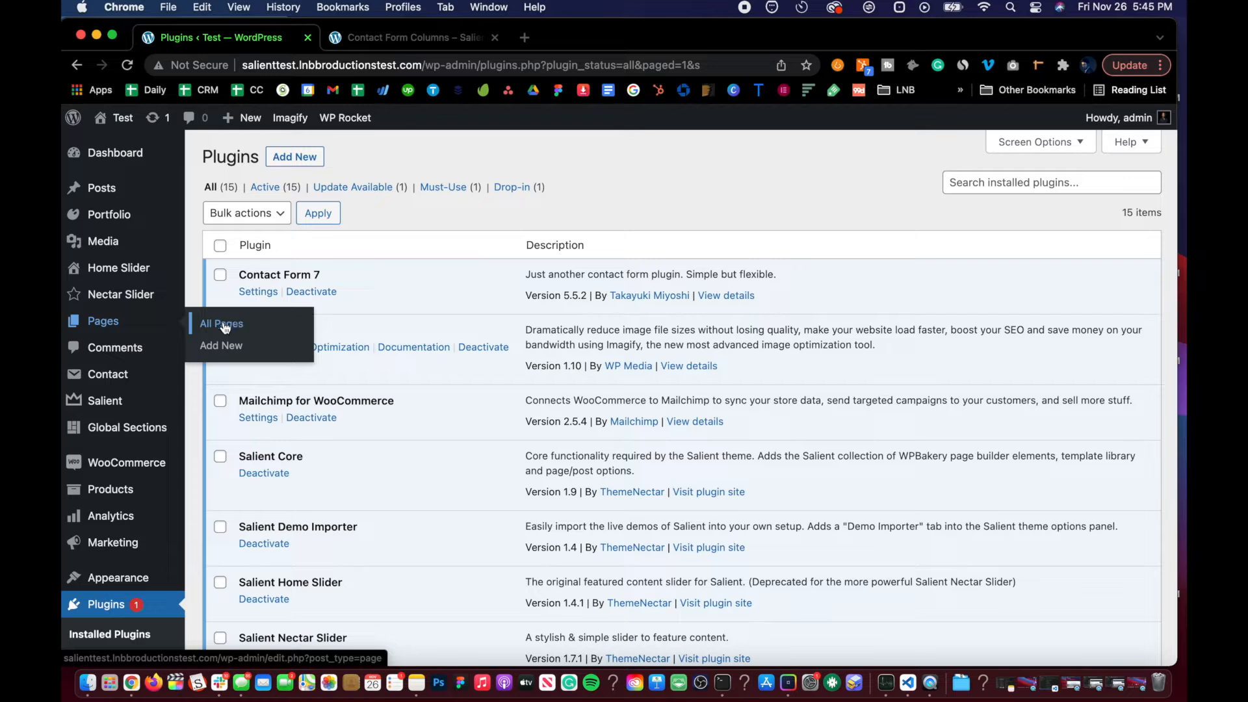
pyautogui.click(395, 36)
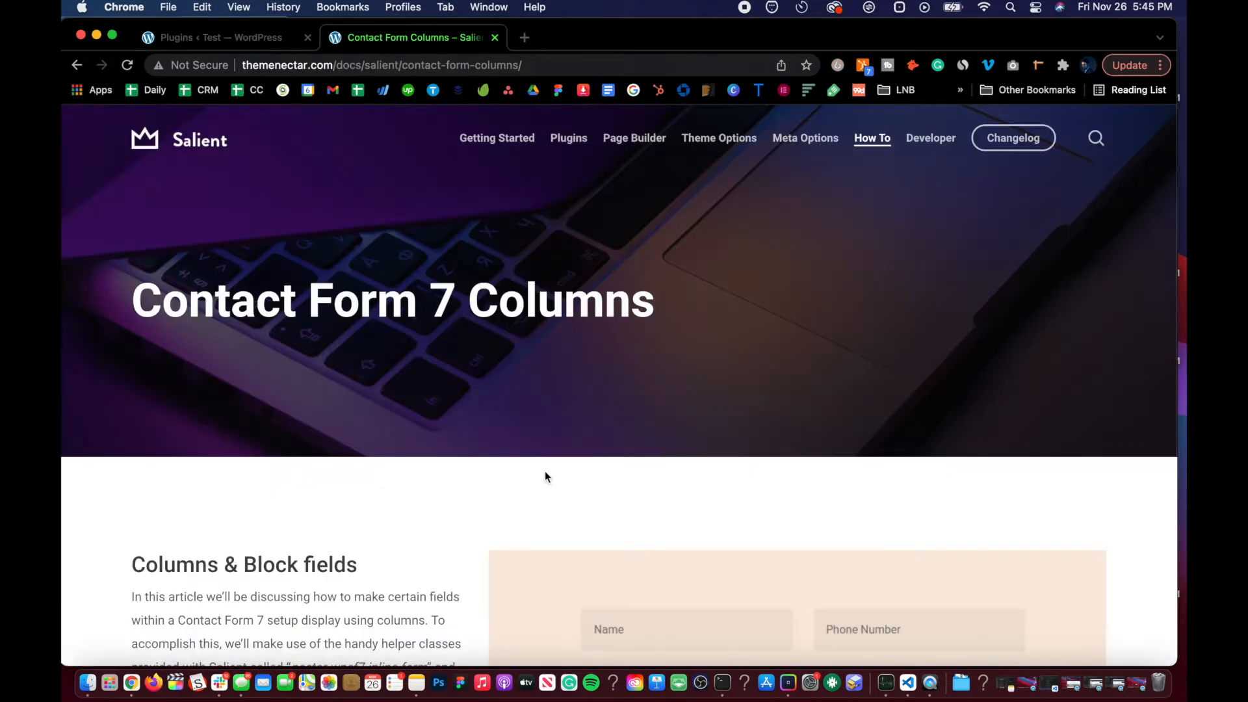
pyautogui.scroll(-5, 371, 430)
pyautogui.scroll(-8, 372, 430)
pyautogui.scroll(-3, 372, 430)
pyautogui.scroll(14, 371, 430)
pyautogui.scroll(-11, 372, 430)
pyautogui.scroll(4, 372, 430)
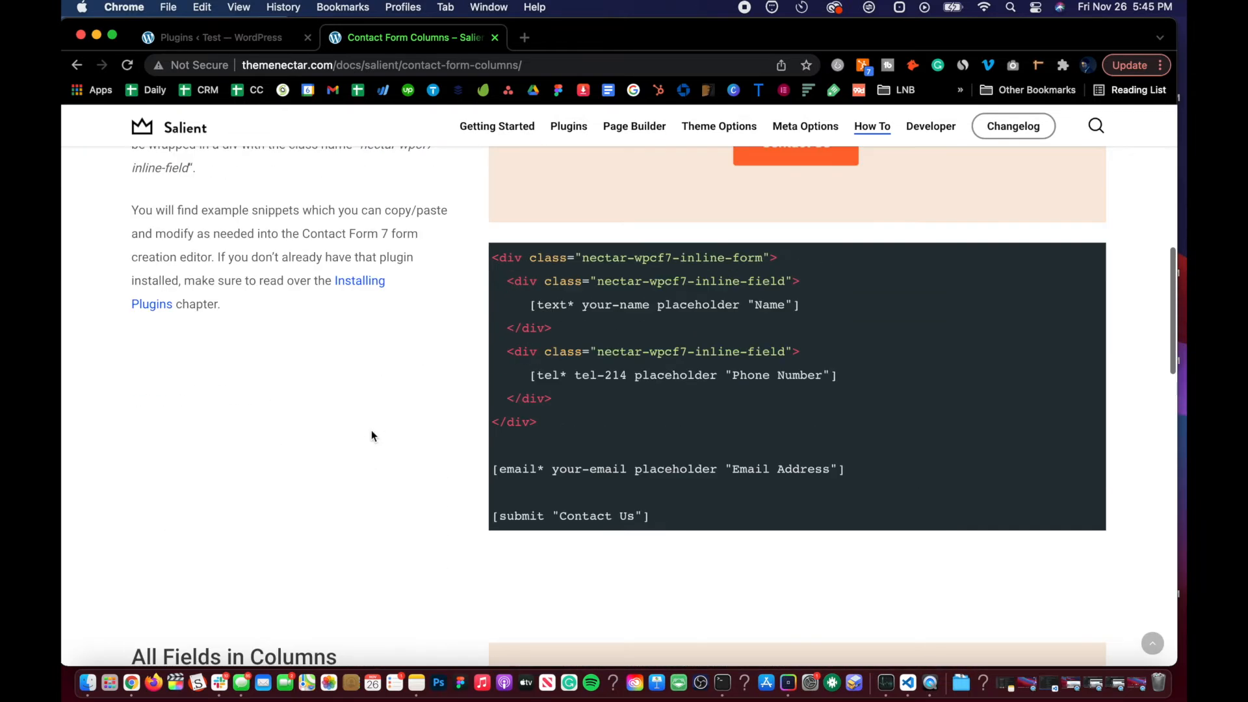
pyautogui.scroll(-6, 570, 463)
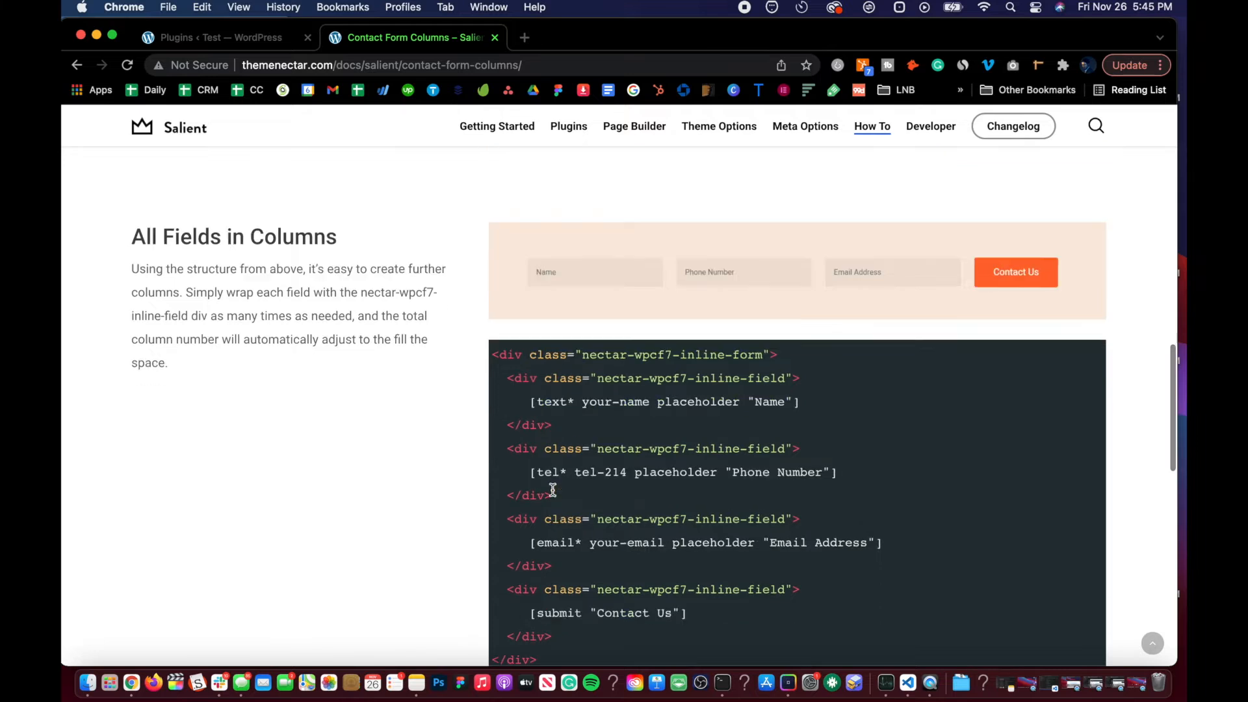
pyautogui.scroll(-4, 552, 455)
pyautogui.scroll(20, 552, 495)
pyautogui.scroll(-5, 552, 496)
pyautogui.scroll(-15, 438, 517)
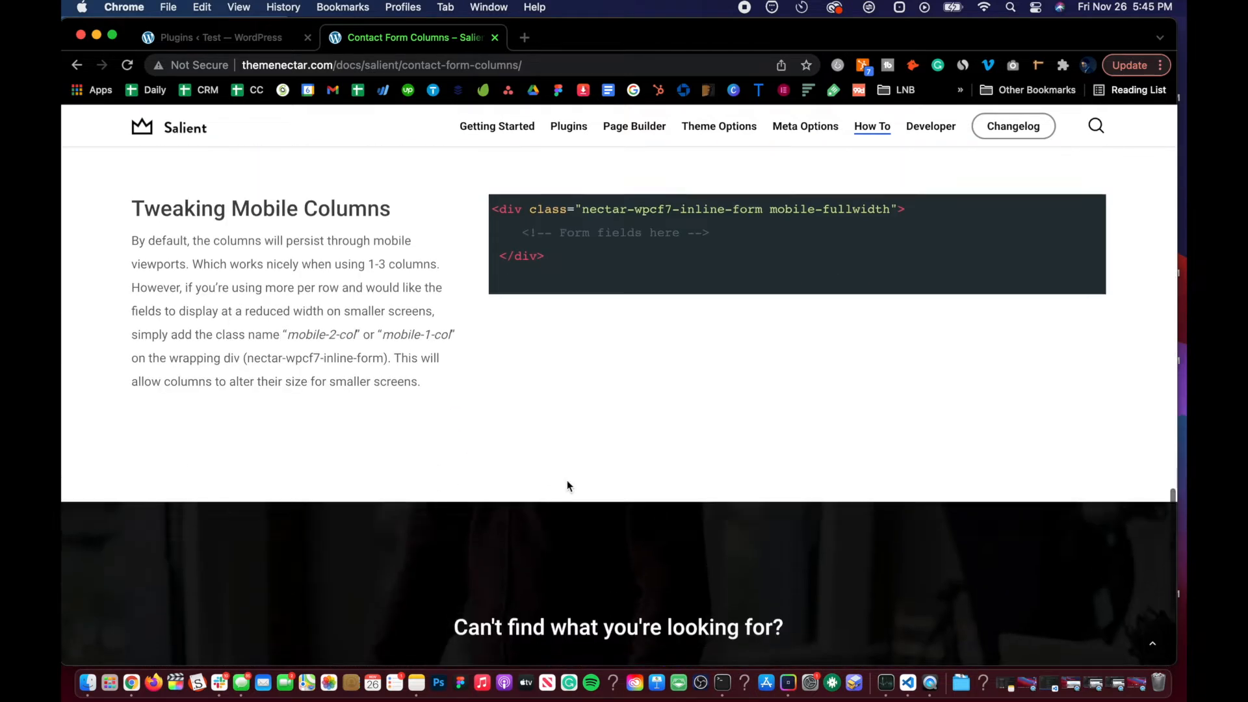
pyautogui.scroll(8, 567, 480)
pyautogui.scroll(15, 503, 442)
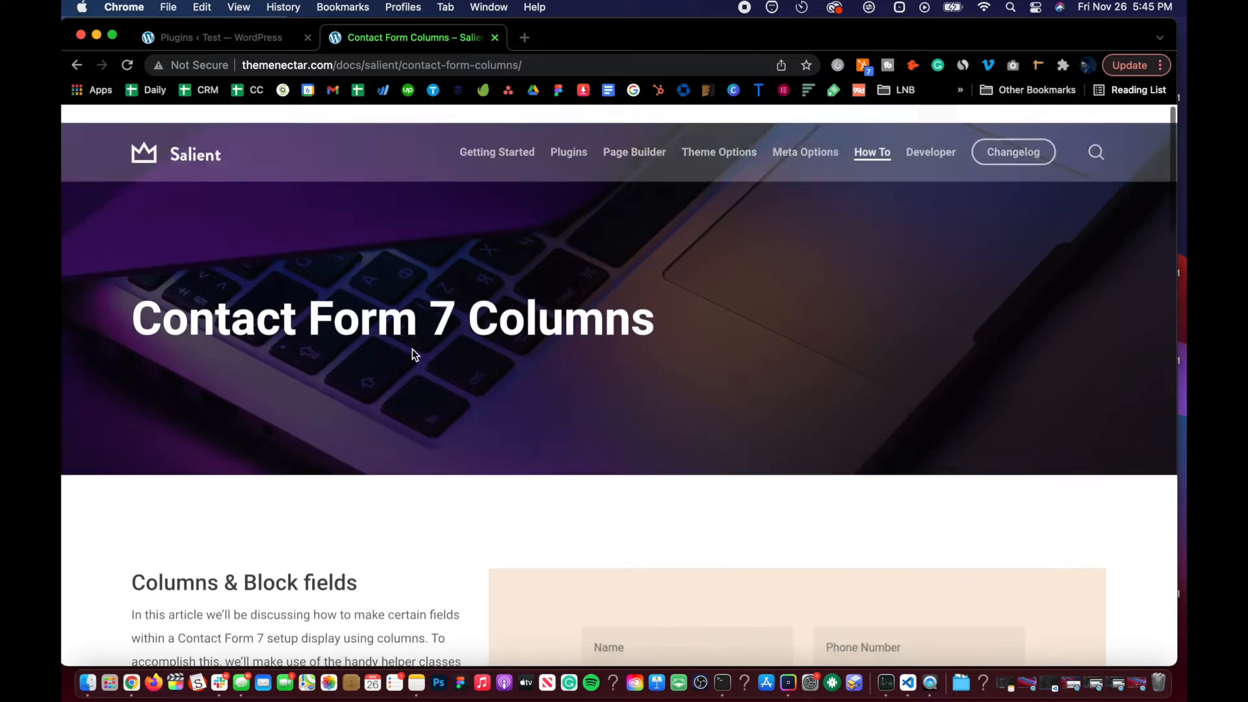
# Step: Start a new page and close the block editor welcome guide
pyautogui.click(252, 37)
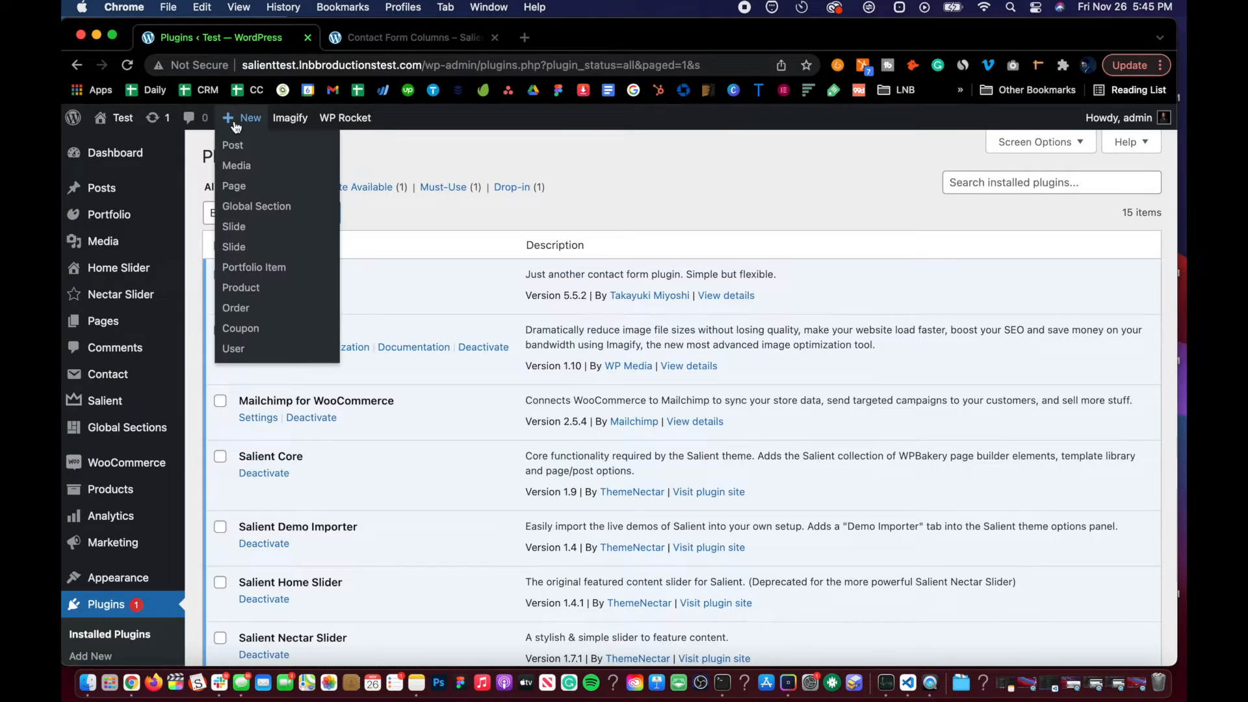
pyautogui.moveTo(120, 325)
pyautogui.click(224, 347)
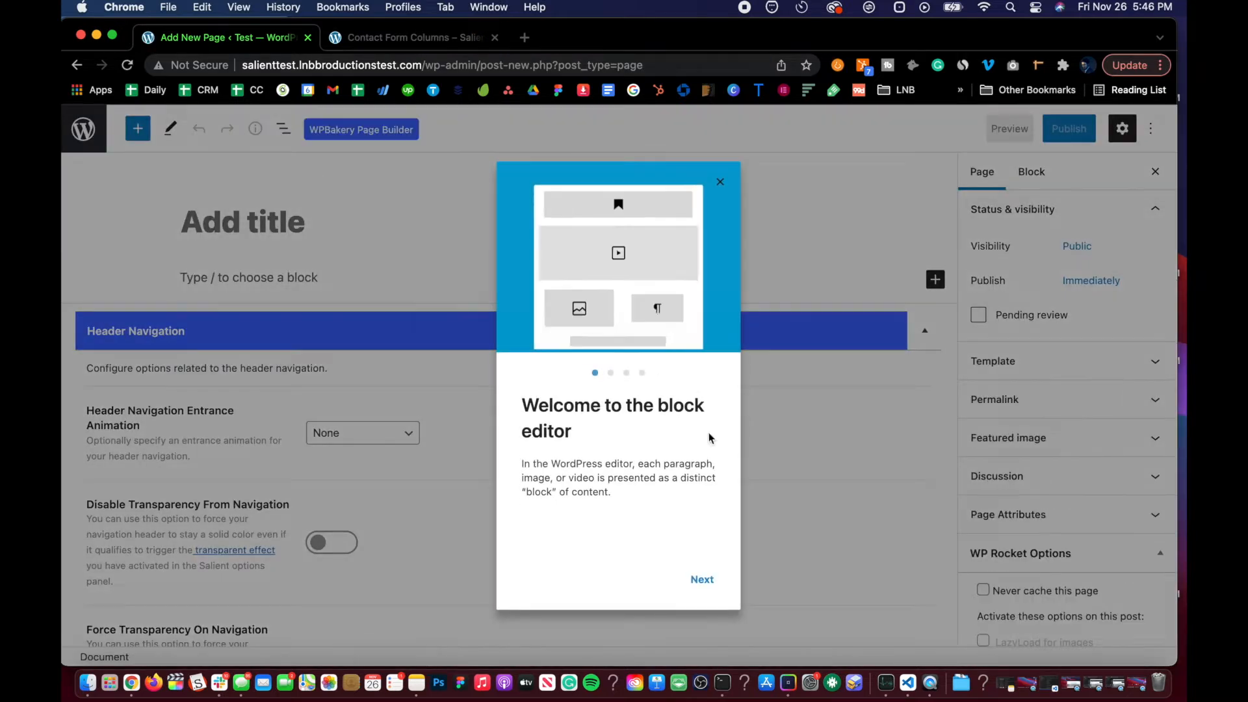
pyautogui.click(718, 181)
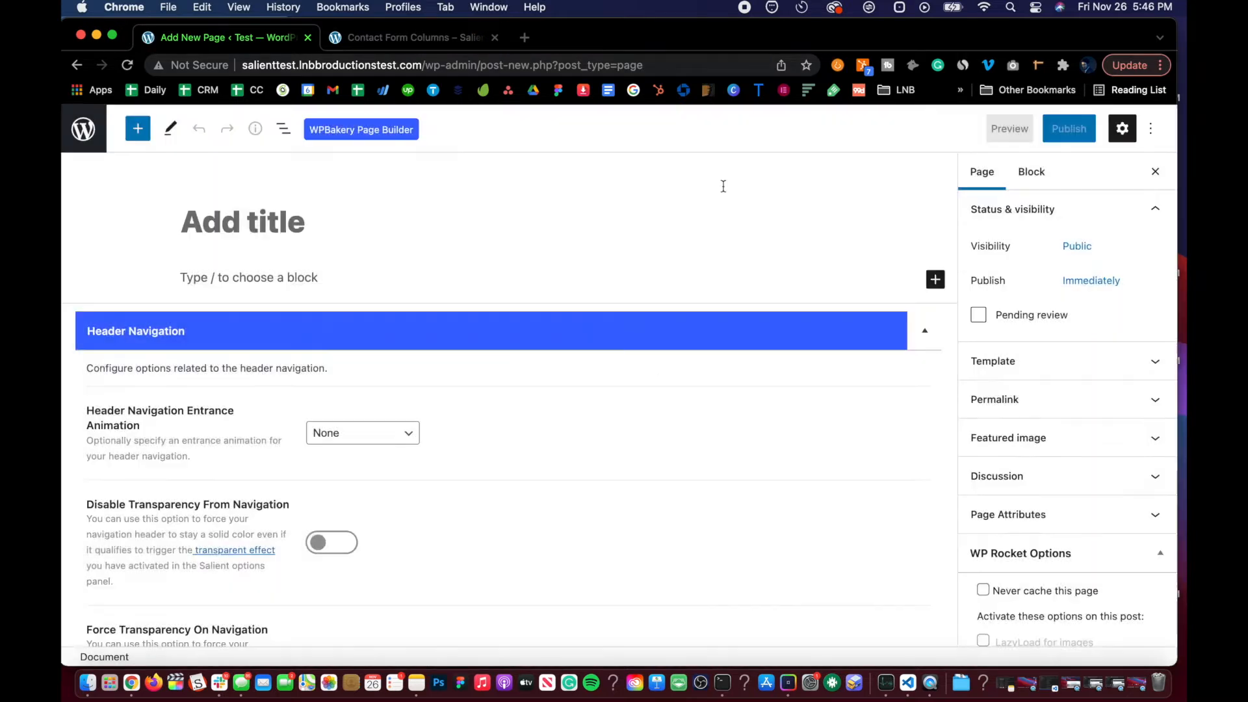
# Step: Open the new page in the WPBakery frontend editor and add a text block
pyautogui.click(362, 130)
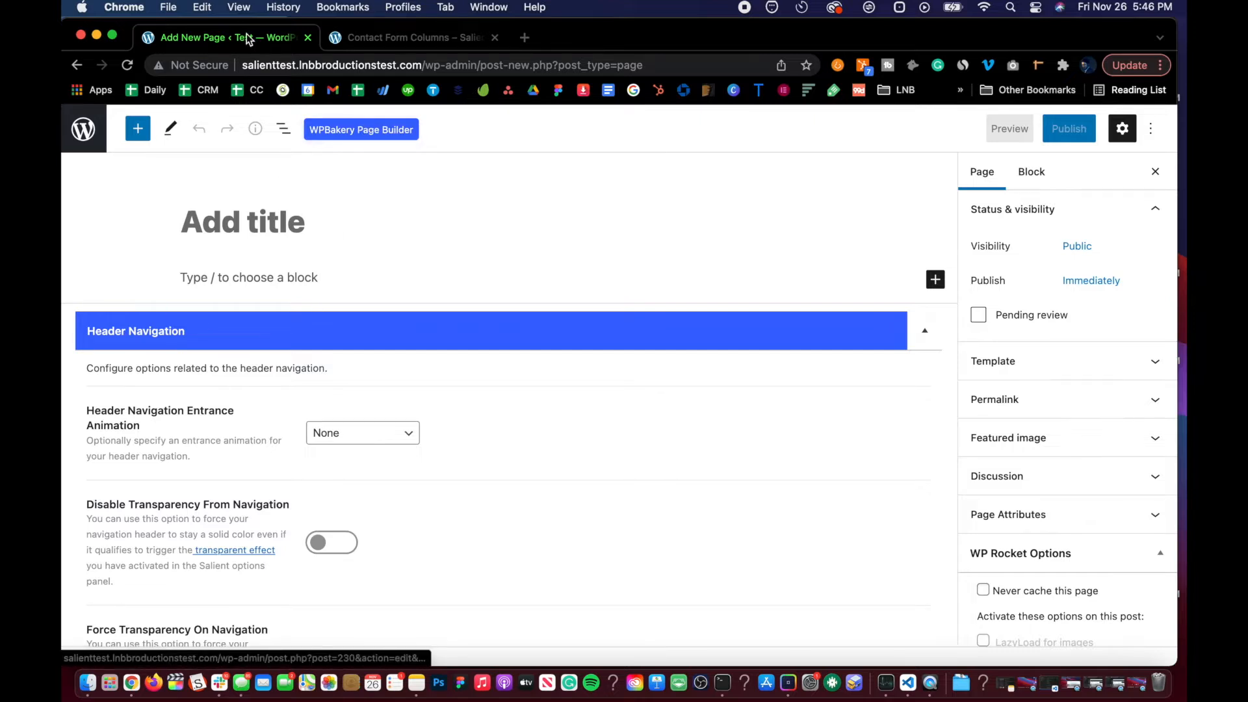
pyautogui.click(354, 137)
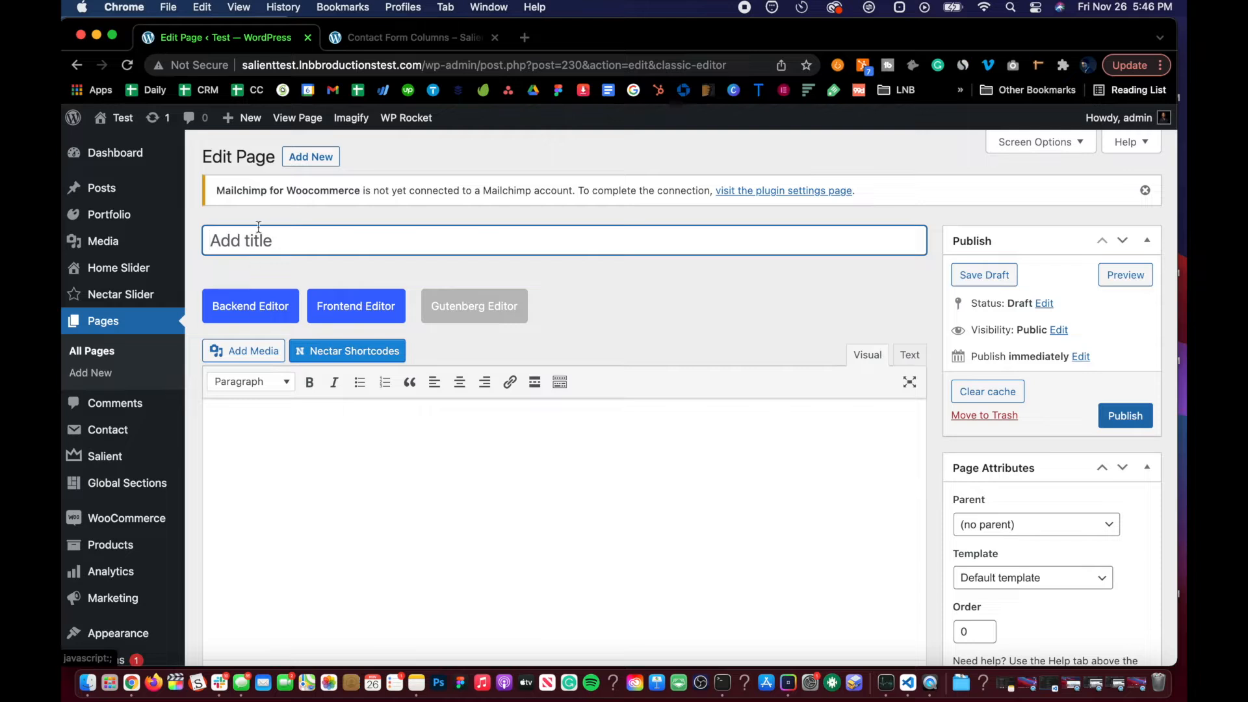
pyautogui.click(347, 311)
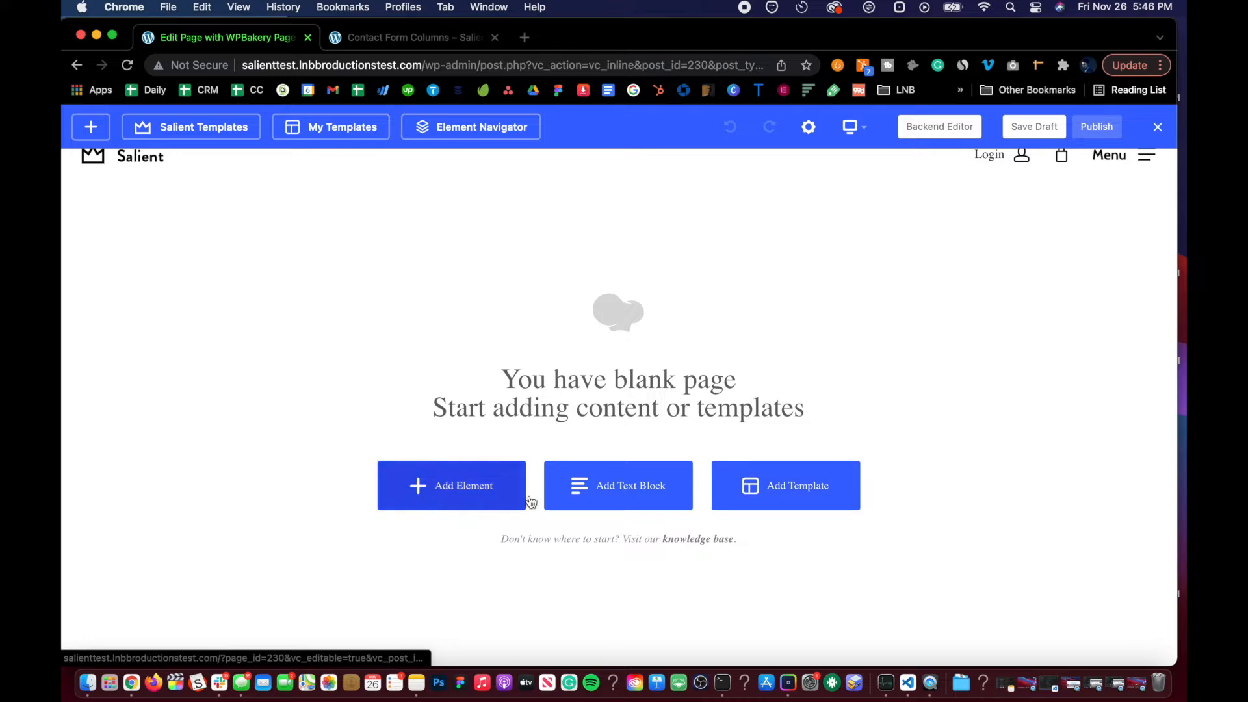
pyautogui.click(616, 497)
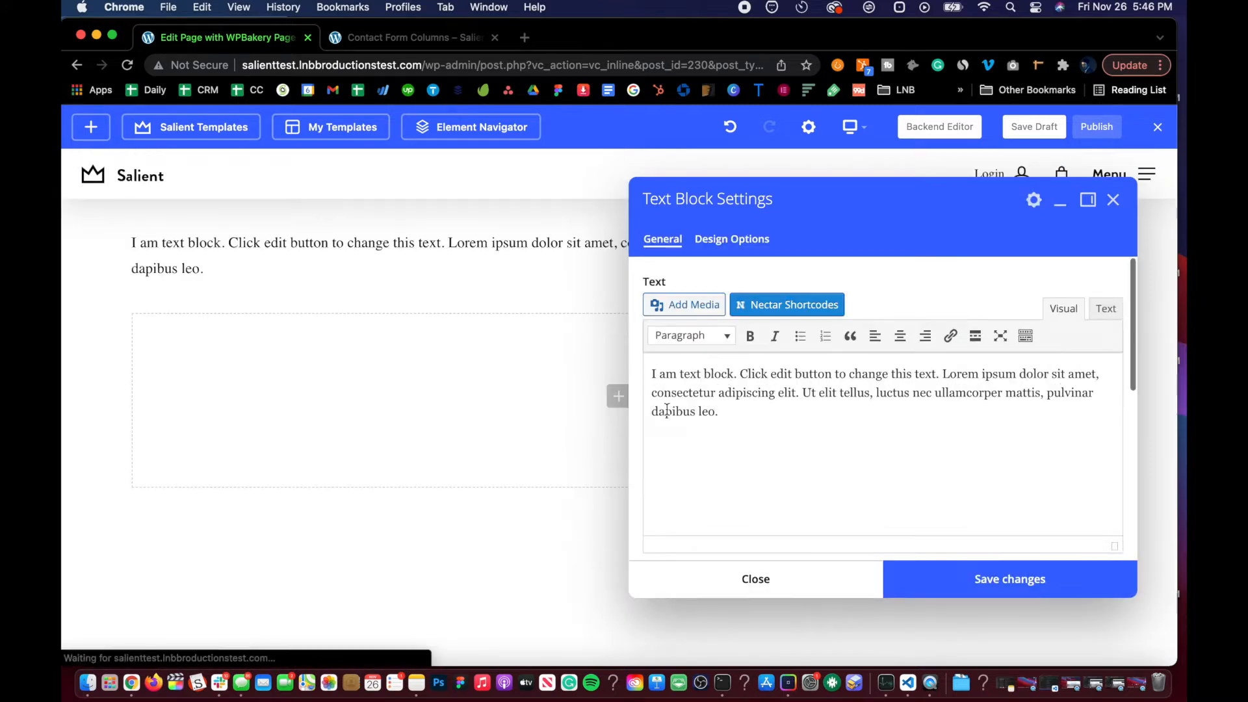
# Step: Copy the two-column name and phone number snippet from the documentation
pyautogui.click(395, 46)
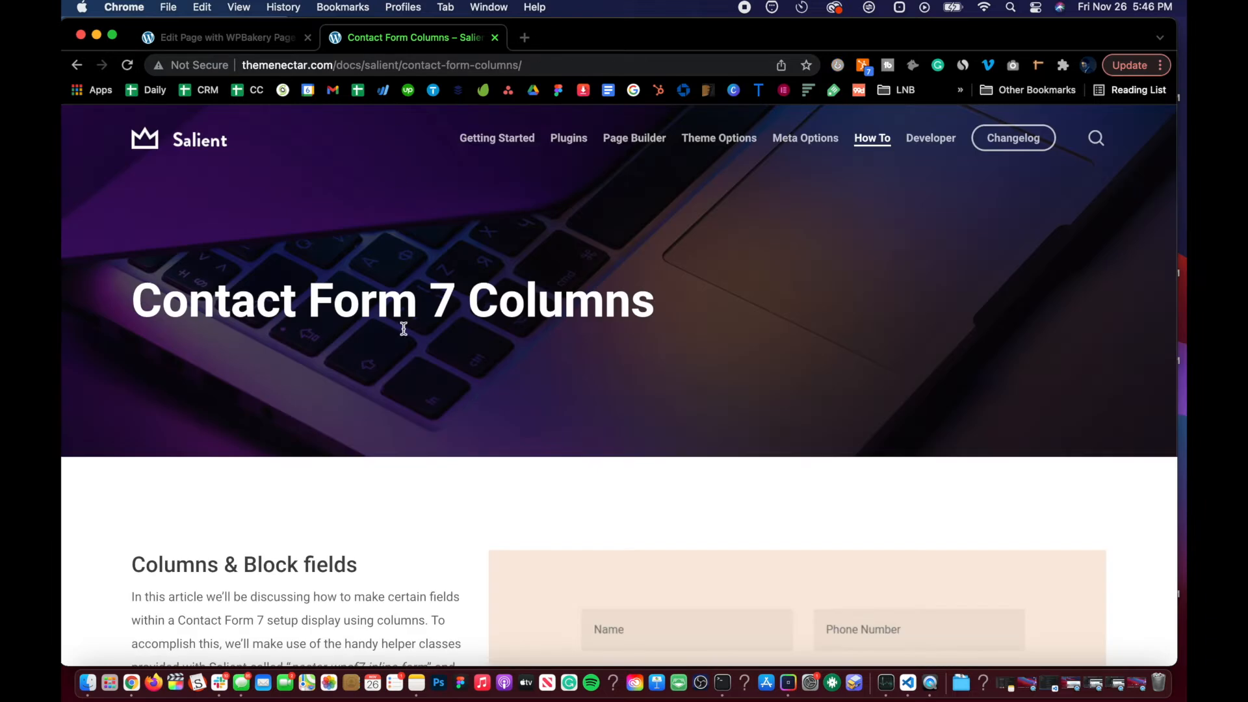
pyautogui.scroll(-5, 403, 360)
pyautogui.scroll(-7, 403, 365)
pyautogui.scroll(3, 404, 365)
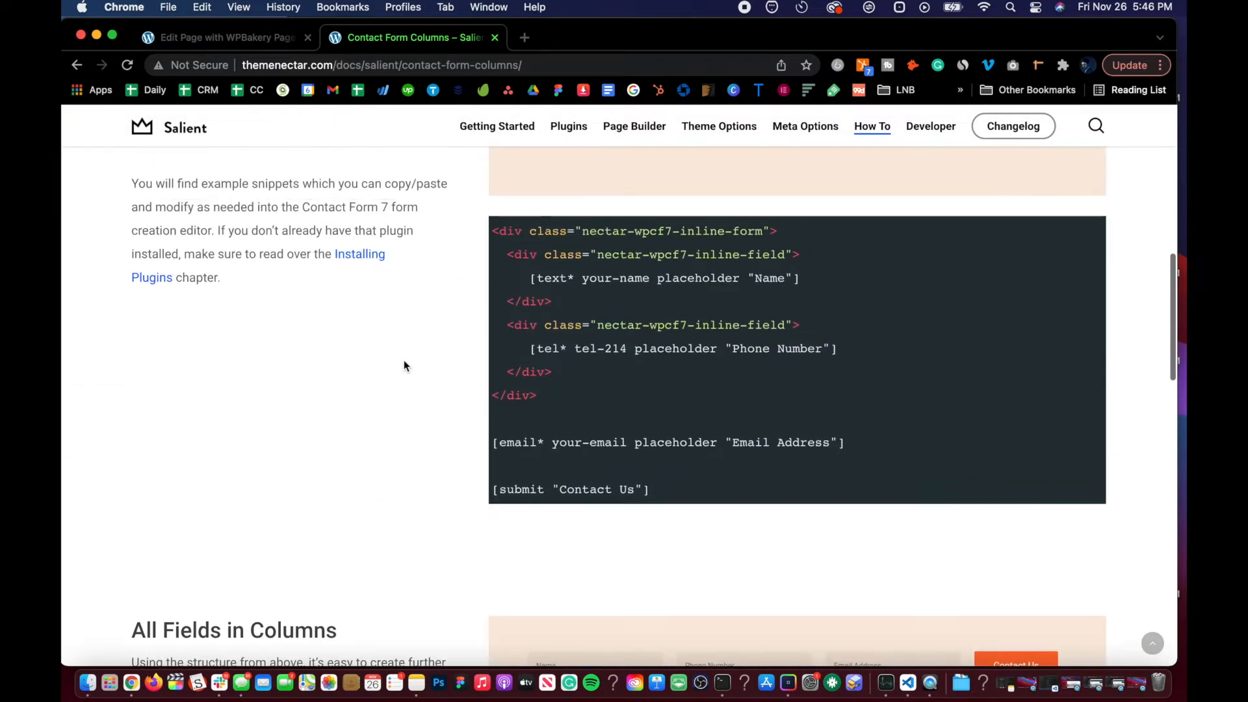
pyautogui.press('super+a')
pyautogui.press('super+c')
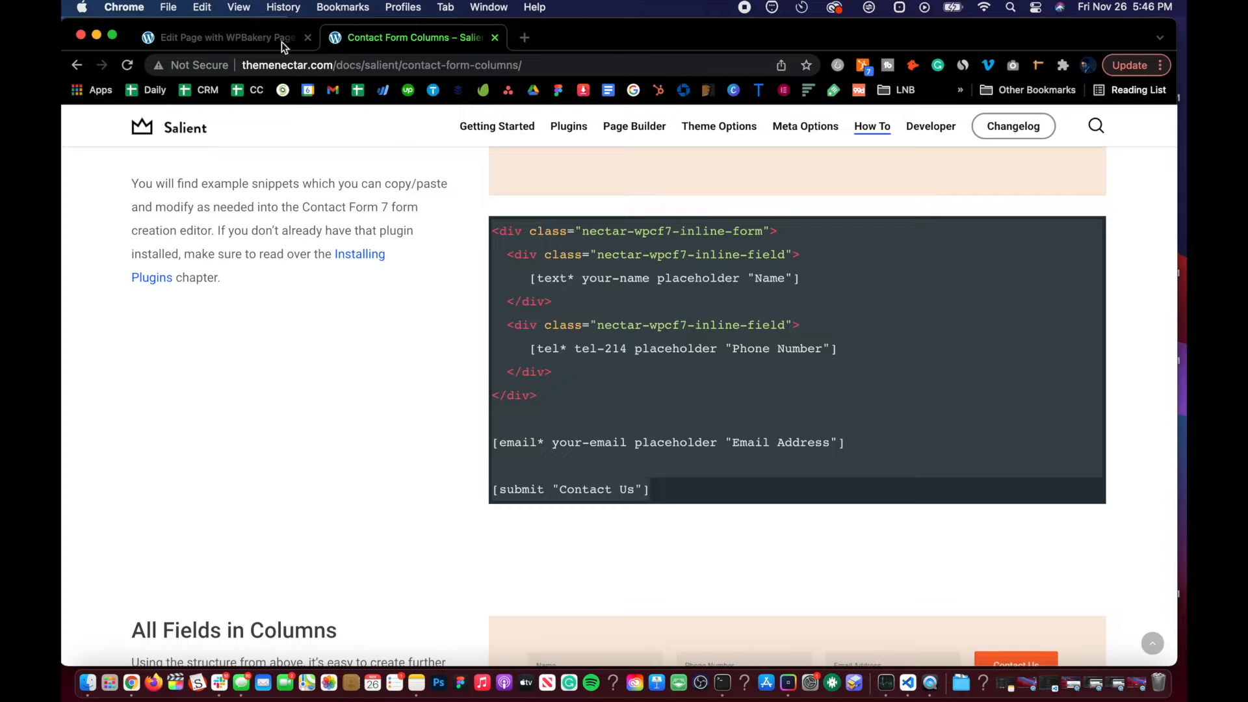
# Step: Open Contact form 1 for editing in a new admin tab
pyautogui.click(243, 37)
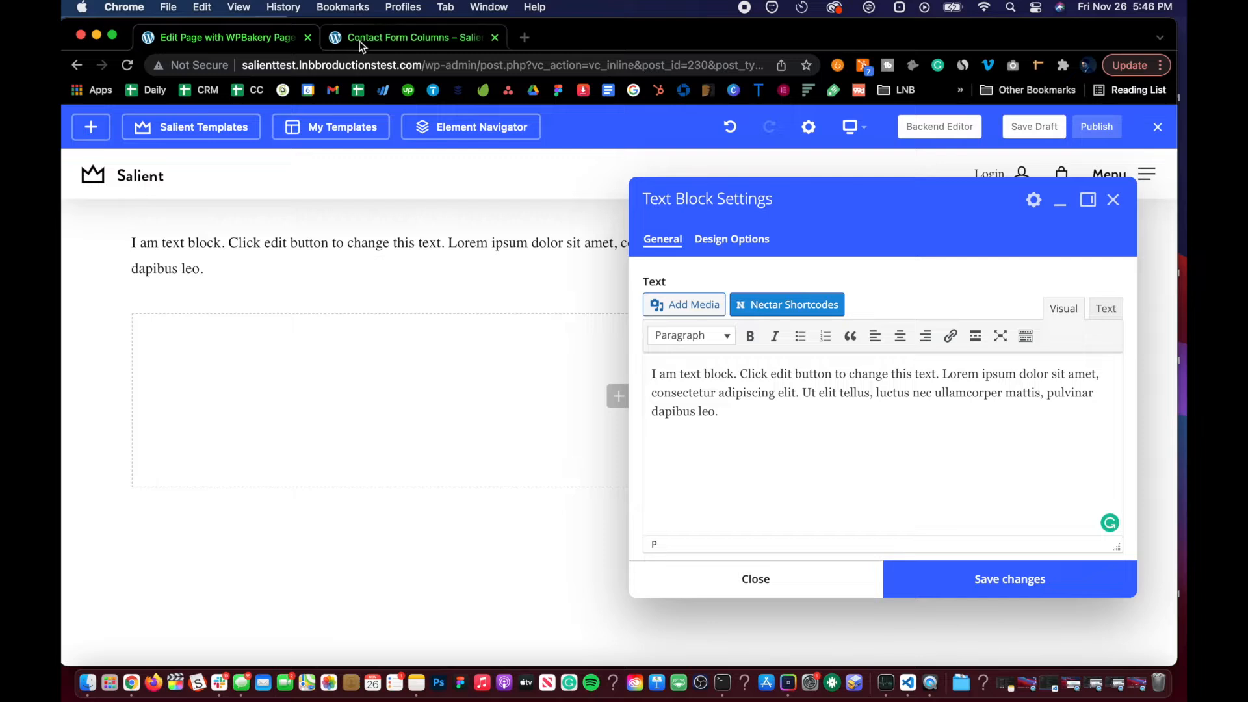
pyautogui.click(379, 38)
pyautogui.click(185, 45)
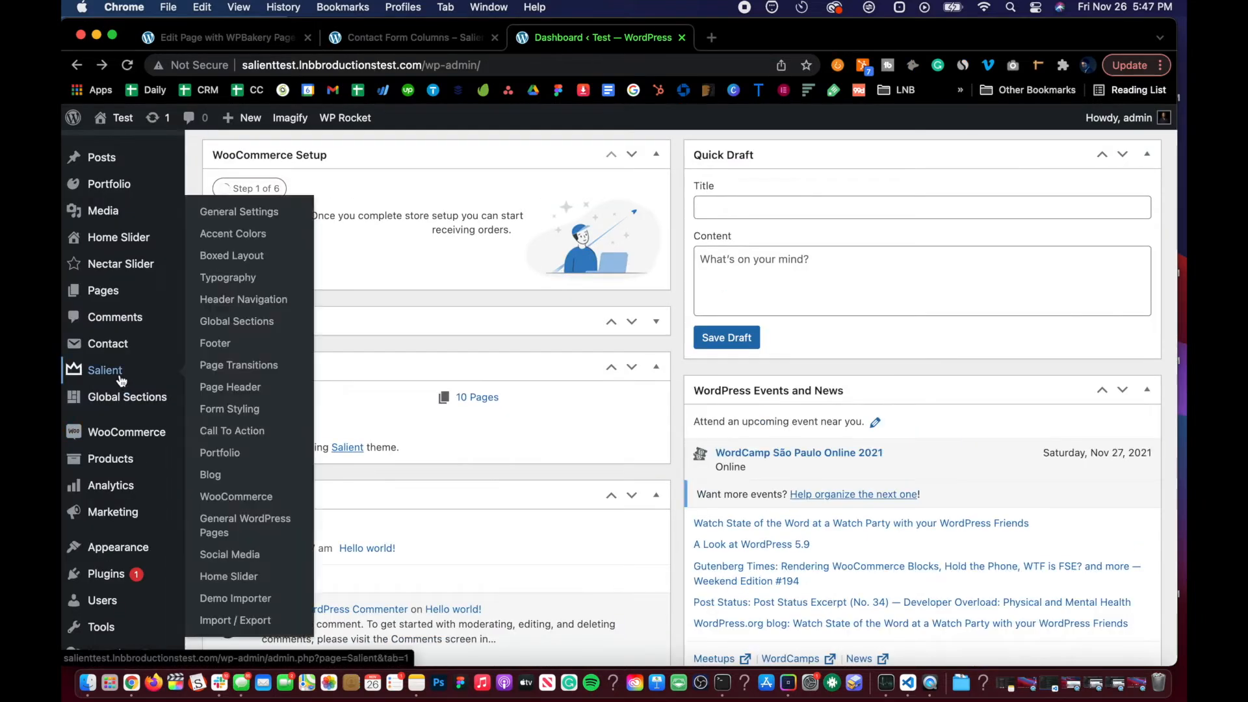
pyautogui.moveTo(121, 351)
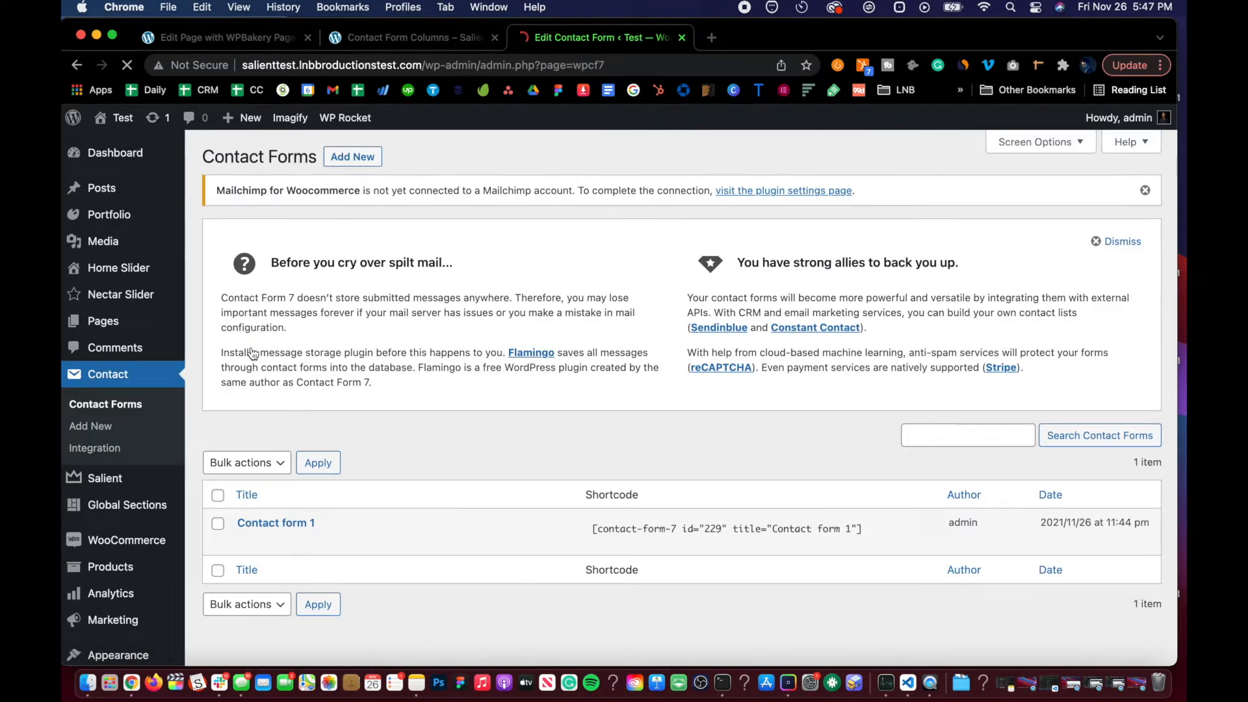
pyautogui.scroll(-2, 260, 455)
pyautogui.click(247, 481)
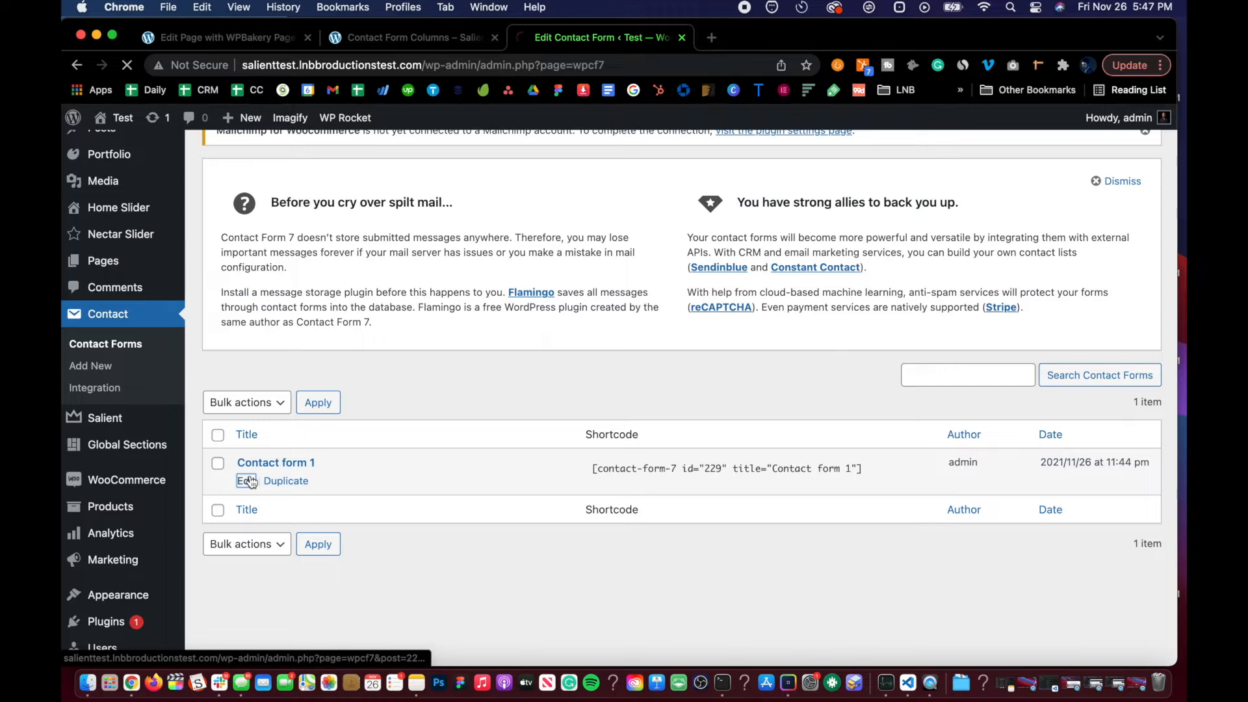
pyautogui.scroll(-2, 279, 373)
pyautogui.scroll(-3, 279, 373)
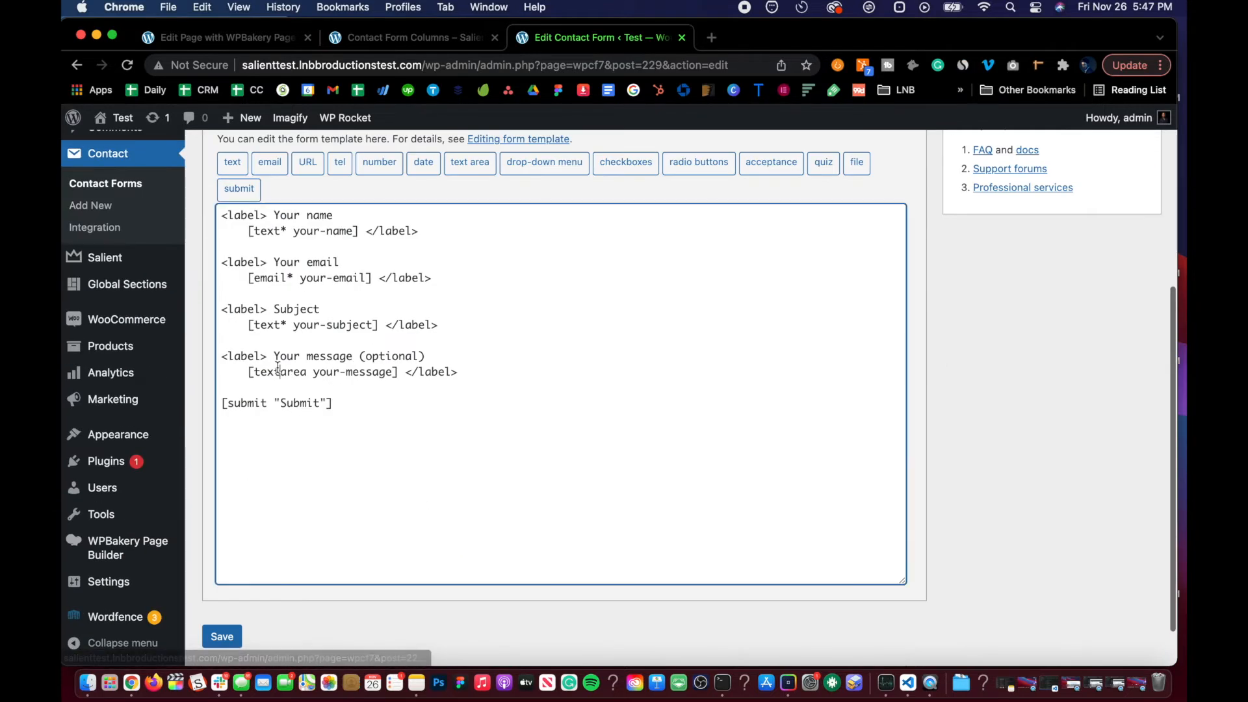
# Step: Try to replace the form template with the copied snippet, then undo the paste
pyautogui.click(280, 365)
pyautogui.scroll(2, 280, 364)
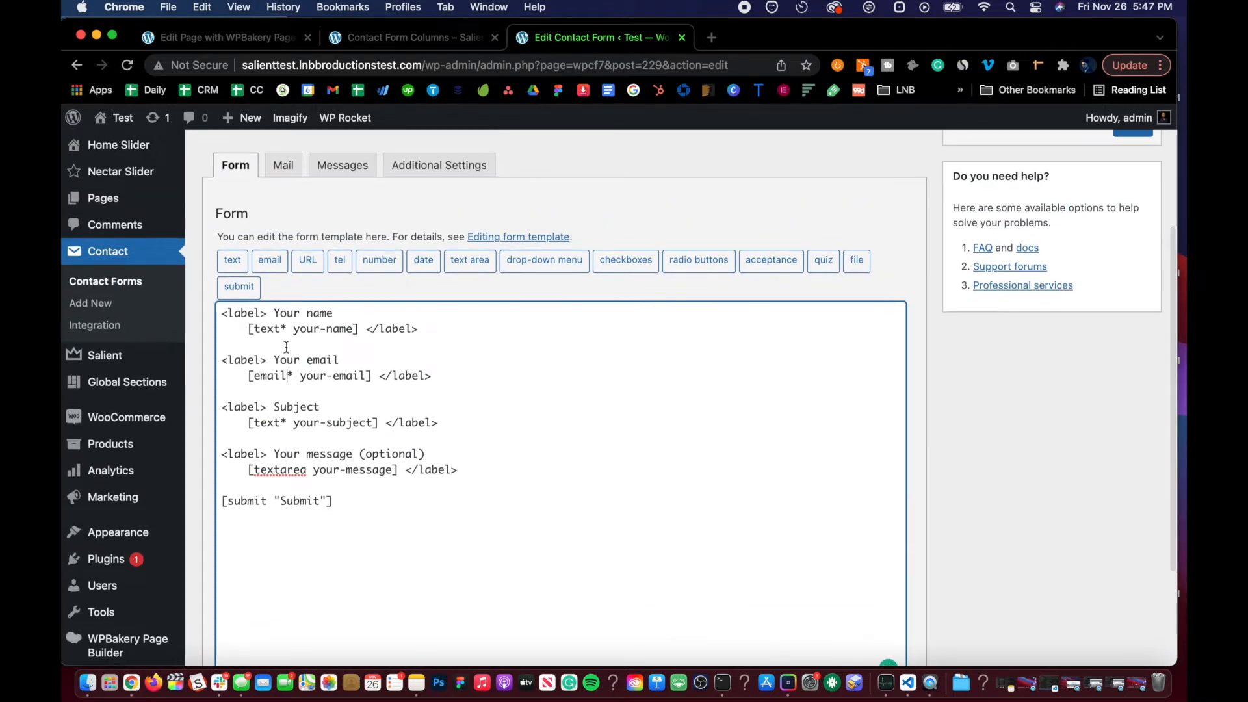
pyautogui.press('super+a')
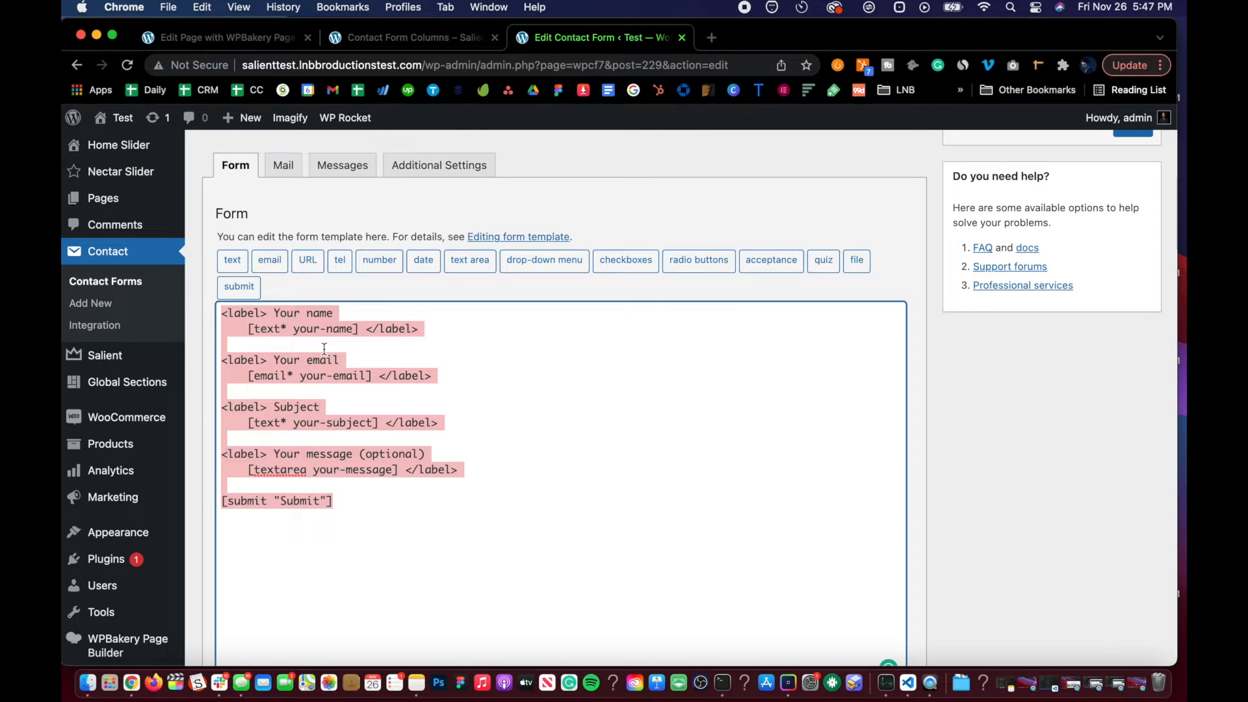
pyautogui.write('http://salienttest.lnbbroductionstest.com/')
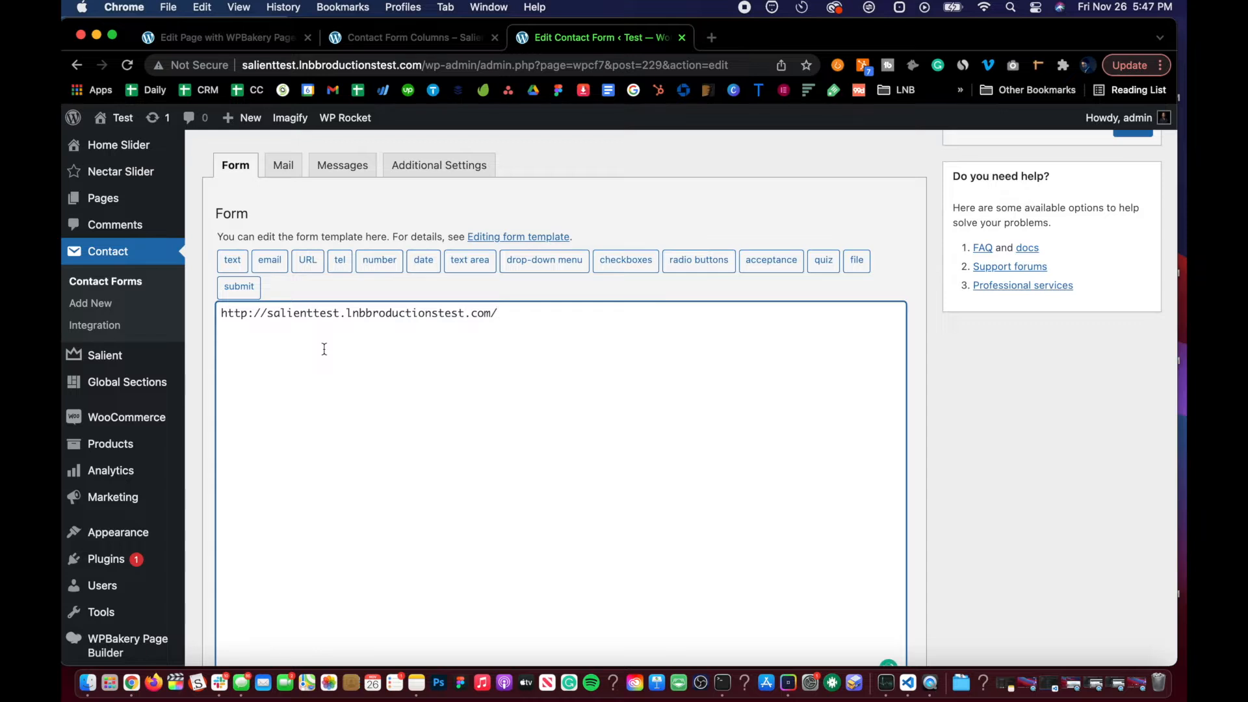
pyautogui.press('super+z')
# Step: Copy the documentation snippet again and replace the whole form template with it
pyautogui.click(369, 39)
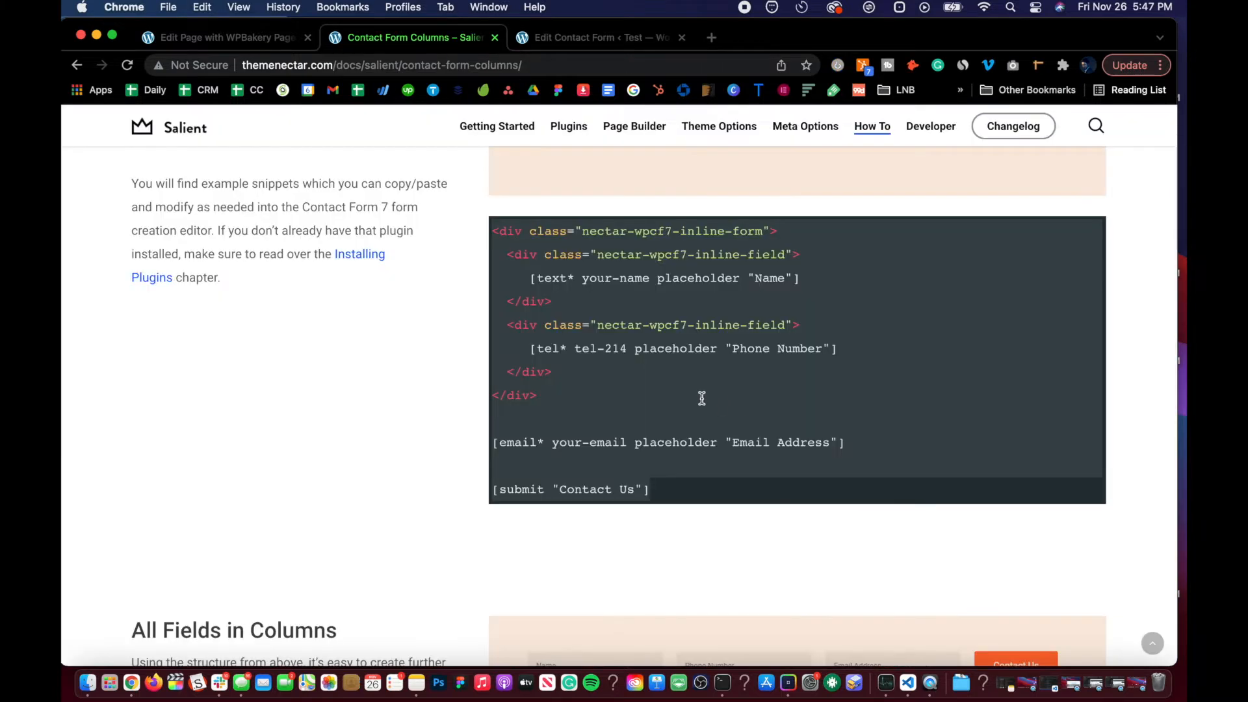
pyautogui.click(583, 39)
pyautogui.click(378, 399)
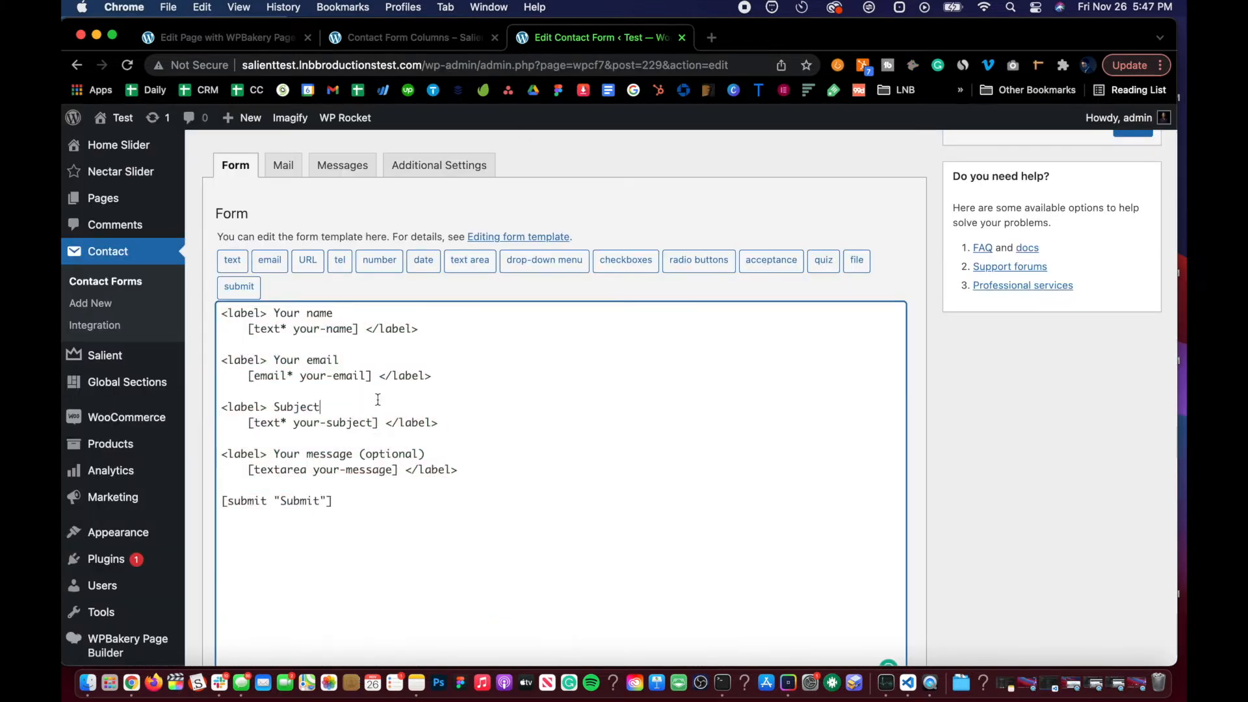
pyautogui.press('super+a')
pyautogui.press('super+v')
pyautogui.scroll(-5, 359, 412)
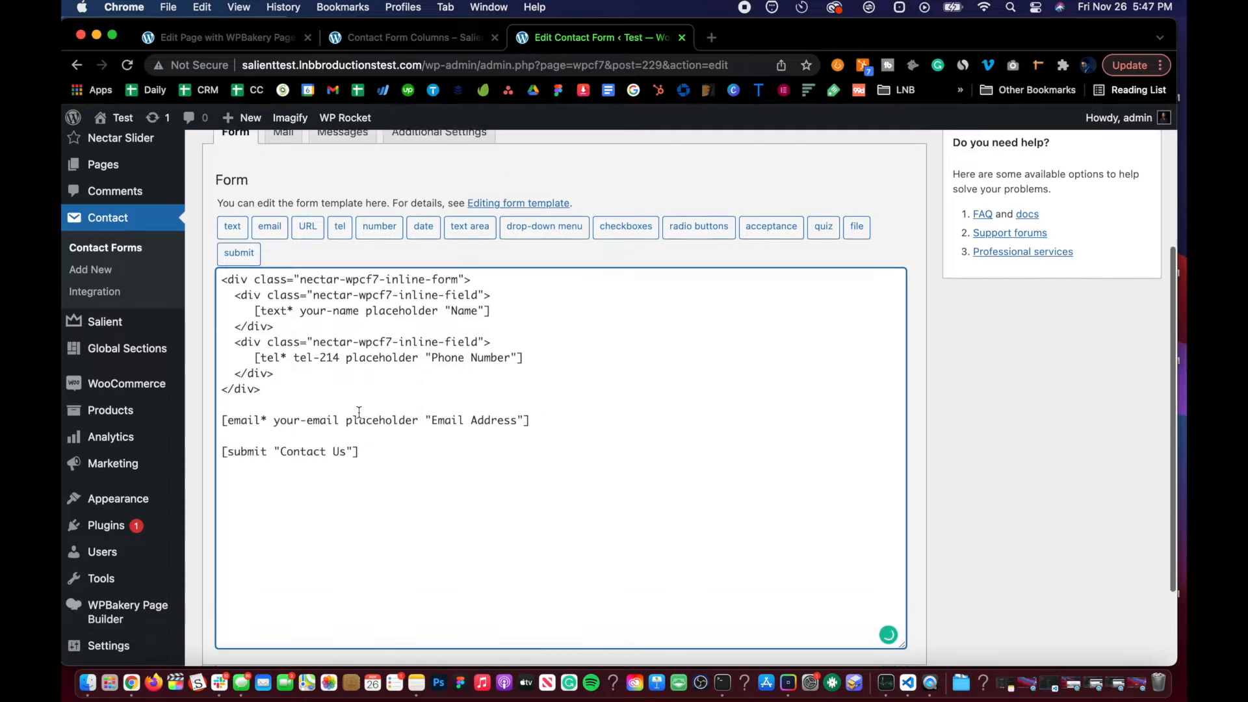
# Step: Save Contact form 1 and copy its shortcode
pyautogui.click(220, 598)
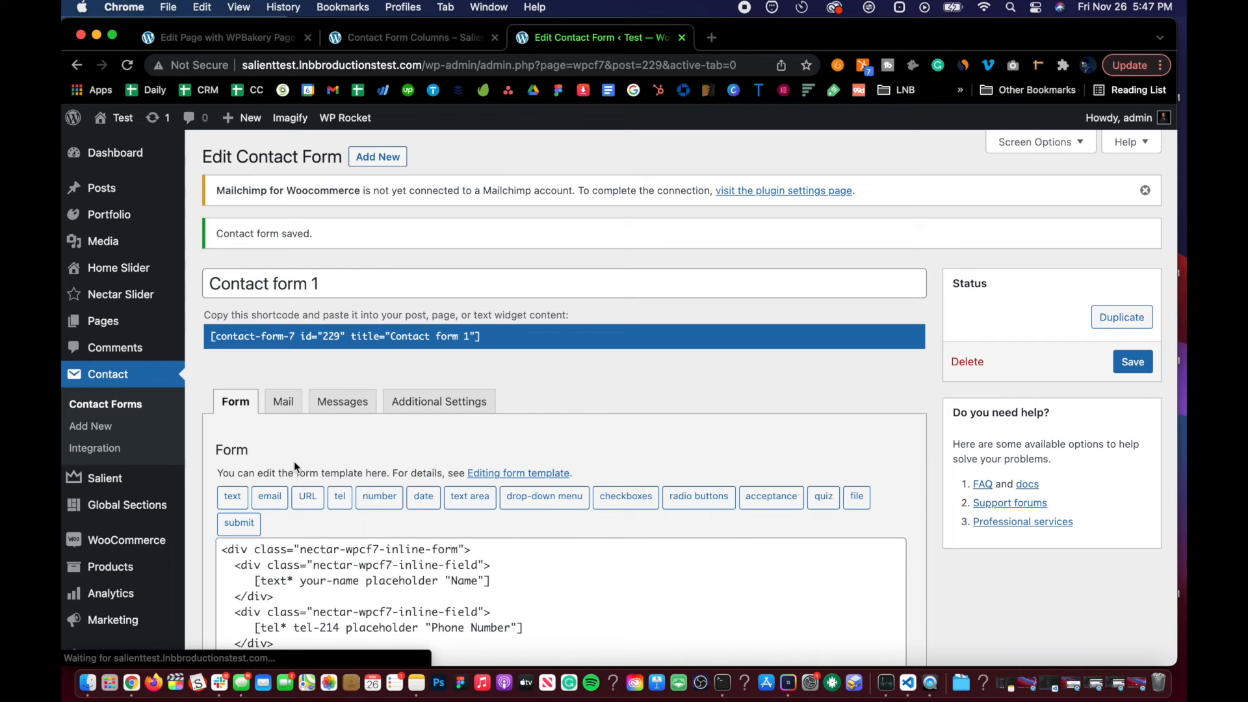
pyautogui.click(309, 332)
pyautogui.press('super+c')
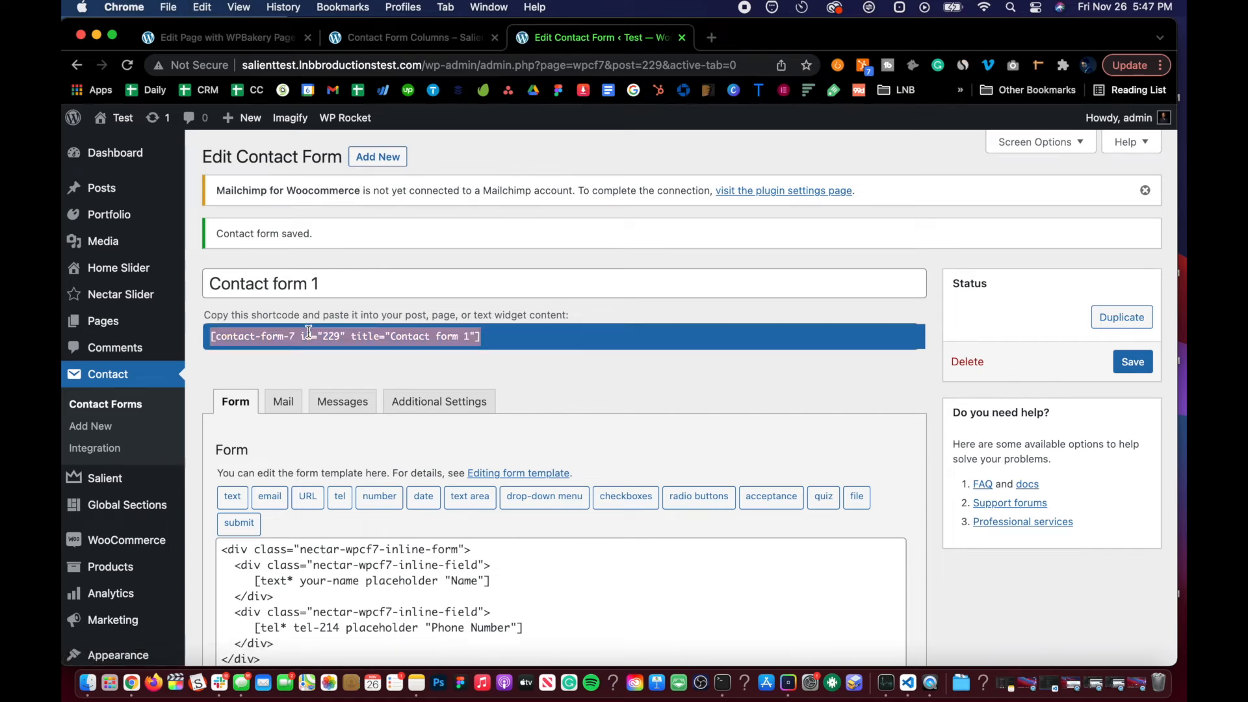
# Step: Replace the page's text block content with the Contact form 1 shortcode and save the block
pyautogui.click(255, 37)
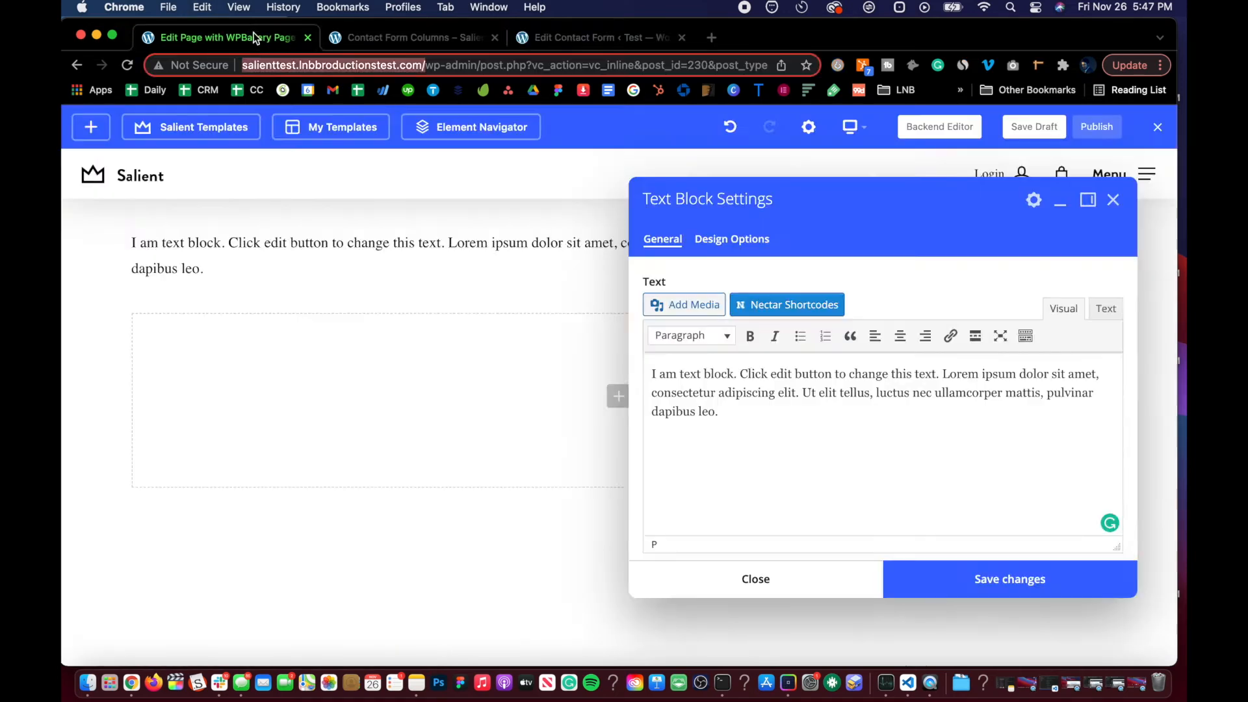
pyautogui.click(731, 435)
pyautogui.press('super+a')
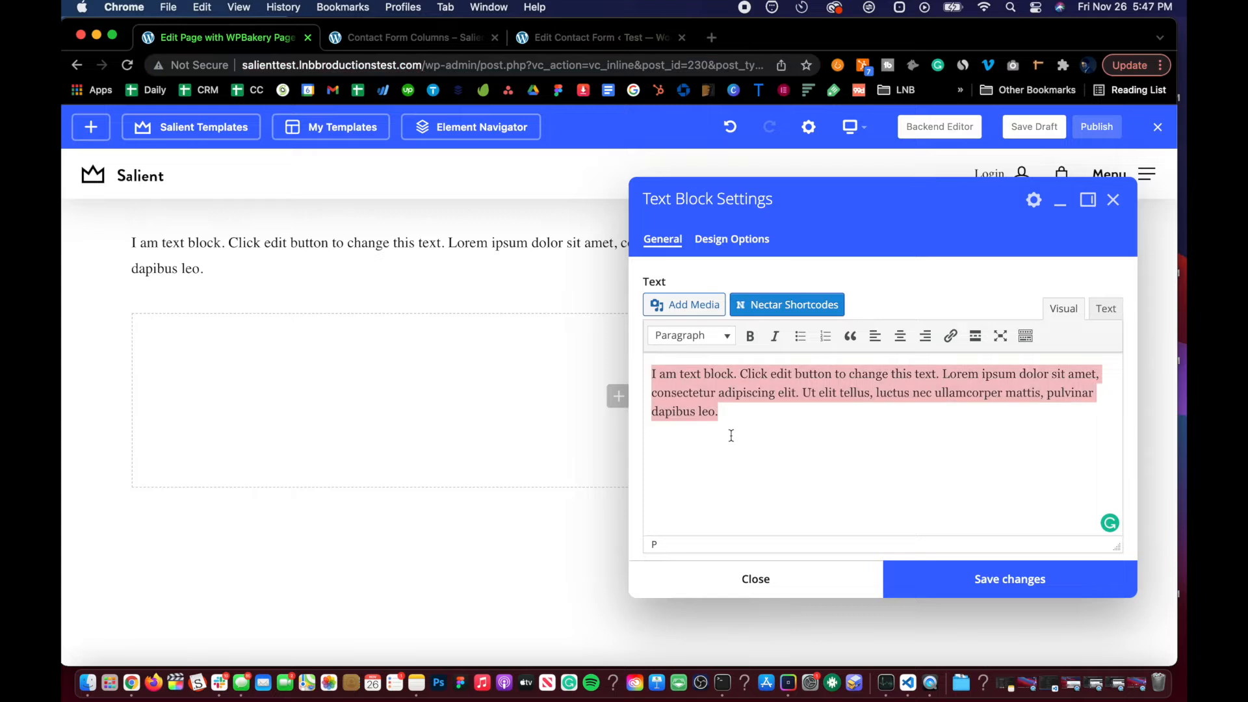
pyautogui.press('super+v')
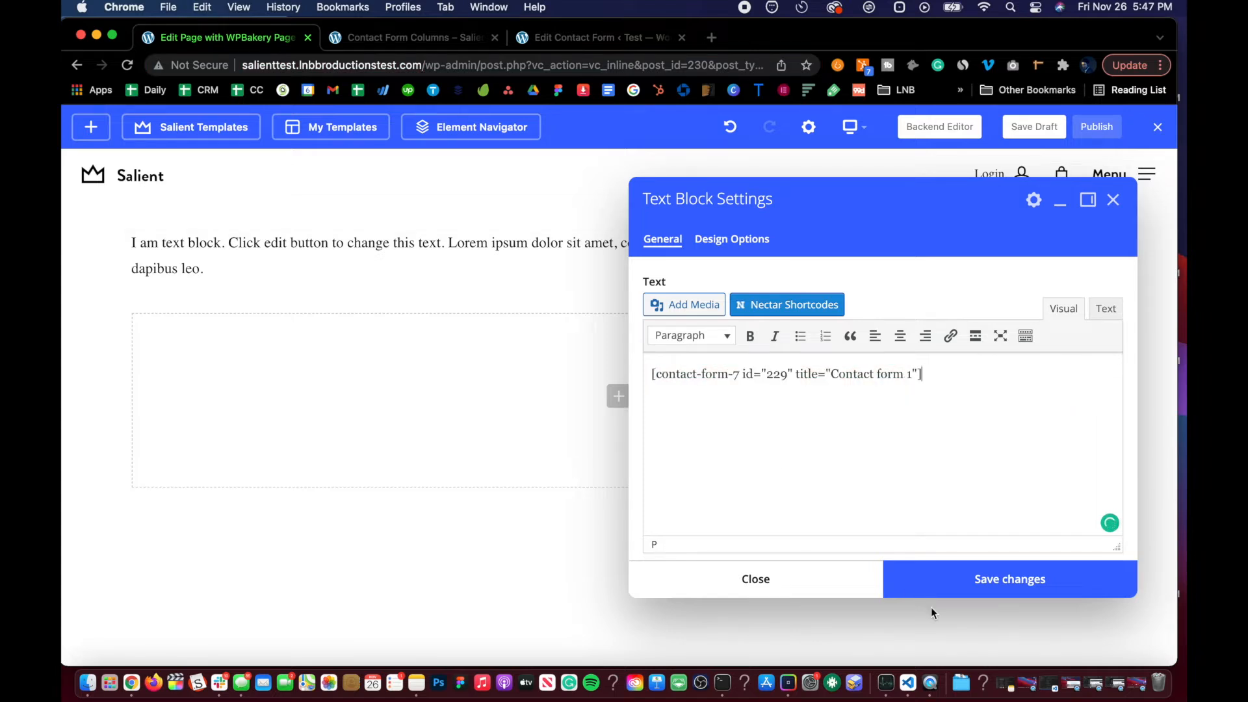
pyautogui.click(942, 584)
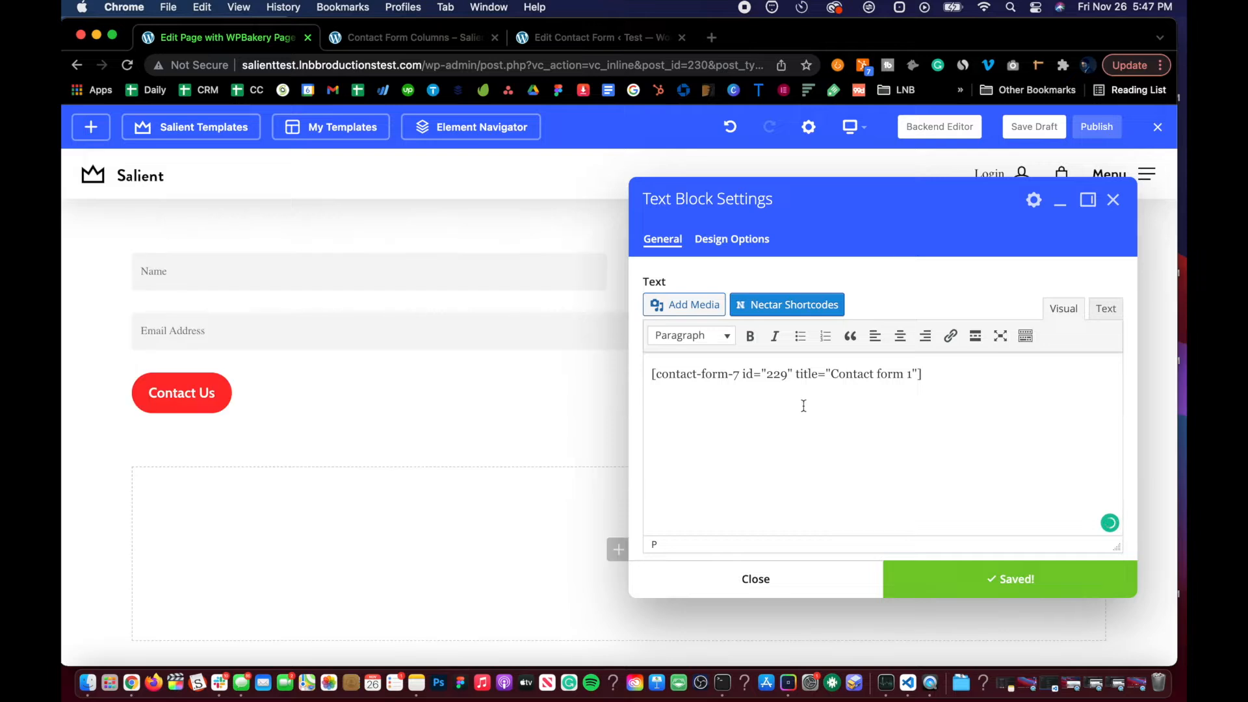
pyautogui.click(726, 576)
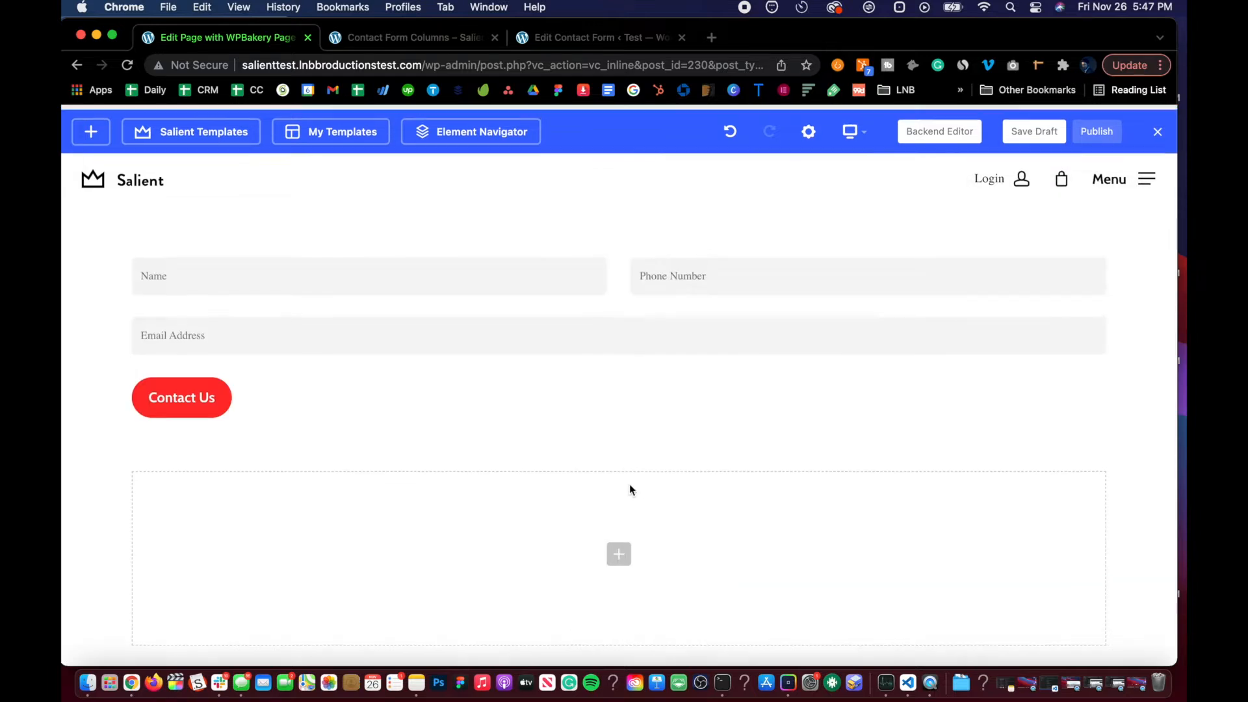
# Step: Find the All Fields in Columns snippet in the documentation and copy it
pyautogui.scroll(-1, 592, 451)
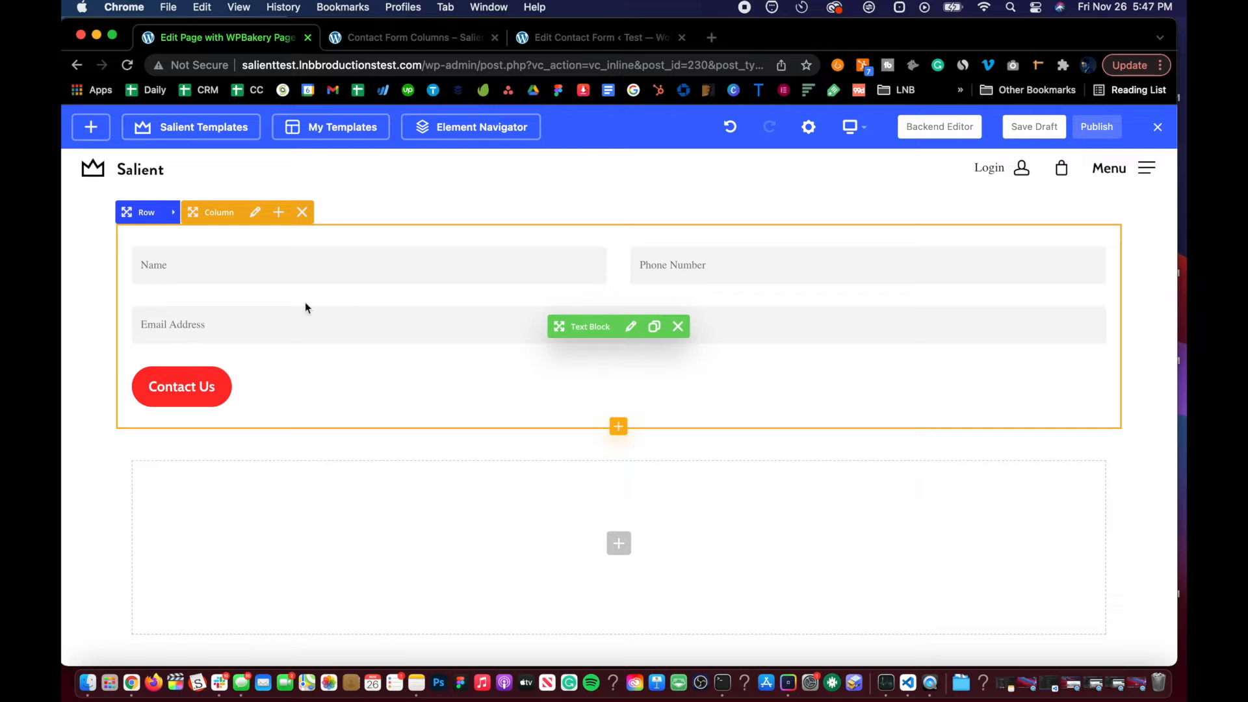
pyautogui.click(418, 43)
pyautogui.scroll(-5, 405, 323)
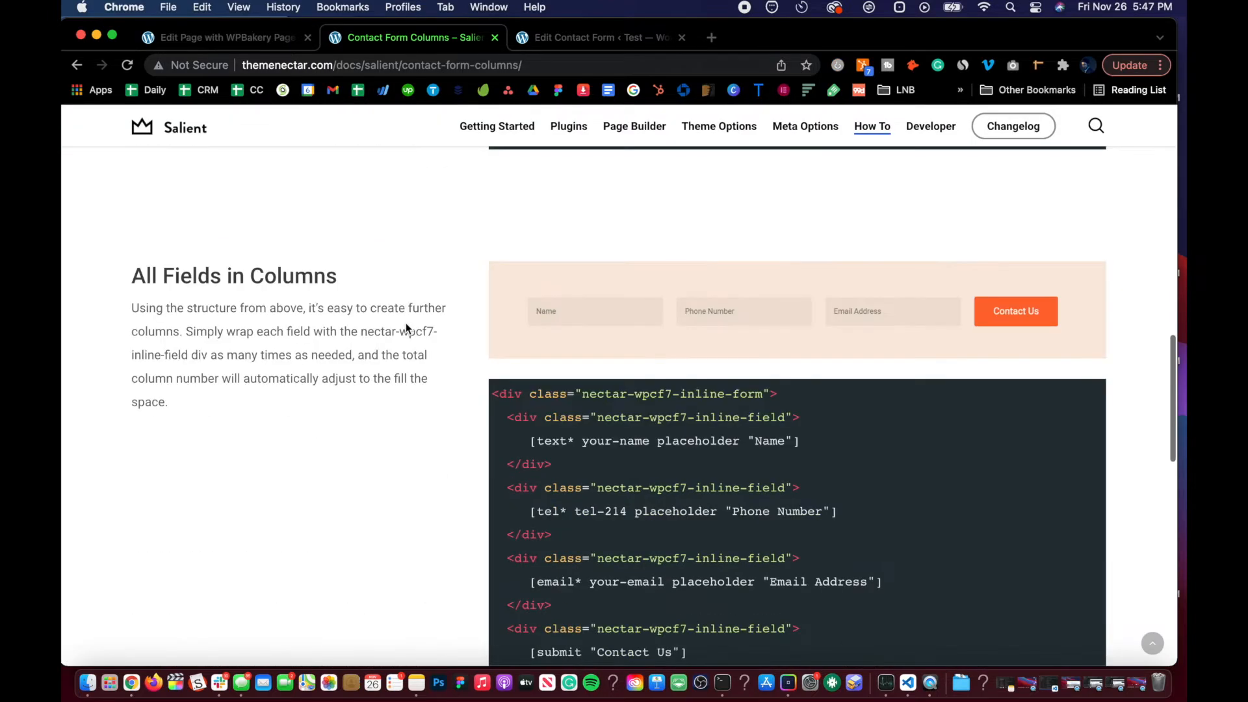
pyautogui.scroll(-2, 406, 322)
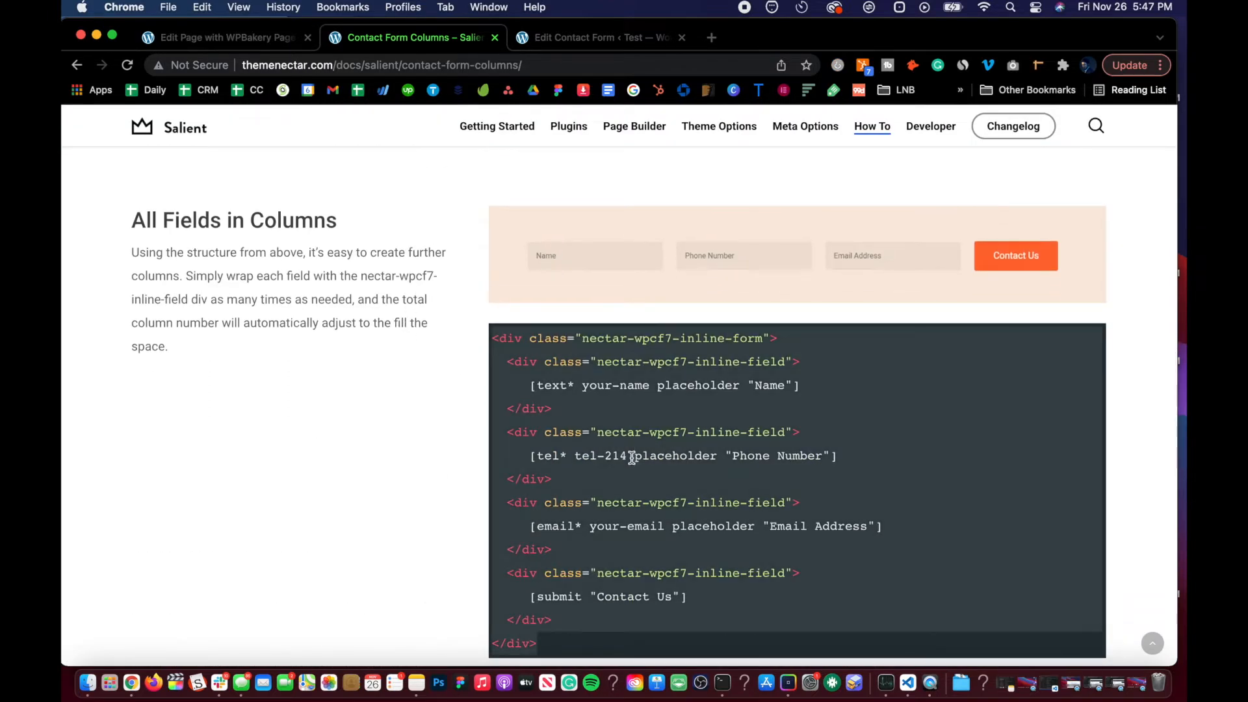
pyautogui.click(663, 39)
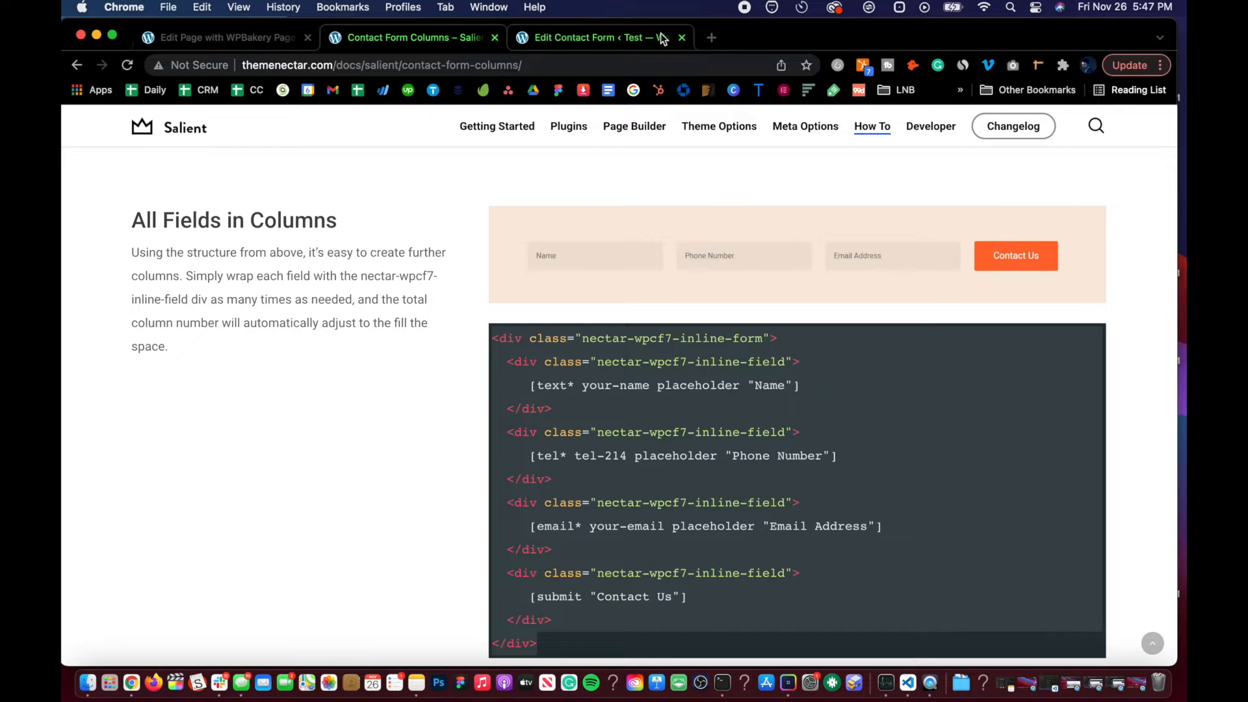
# Step: Add a new contact form titled Contact Form 2
pyautogui.click(96, 427)
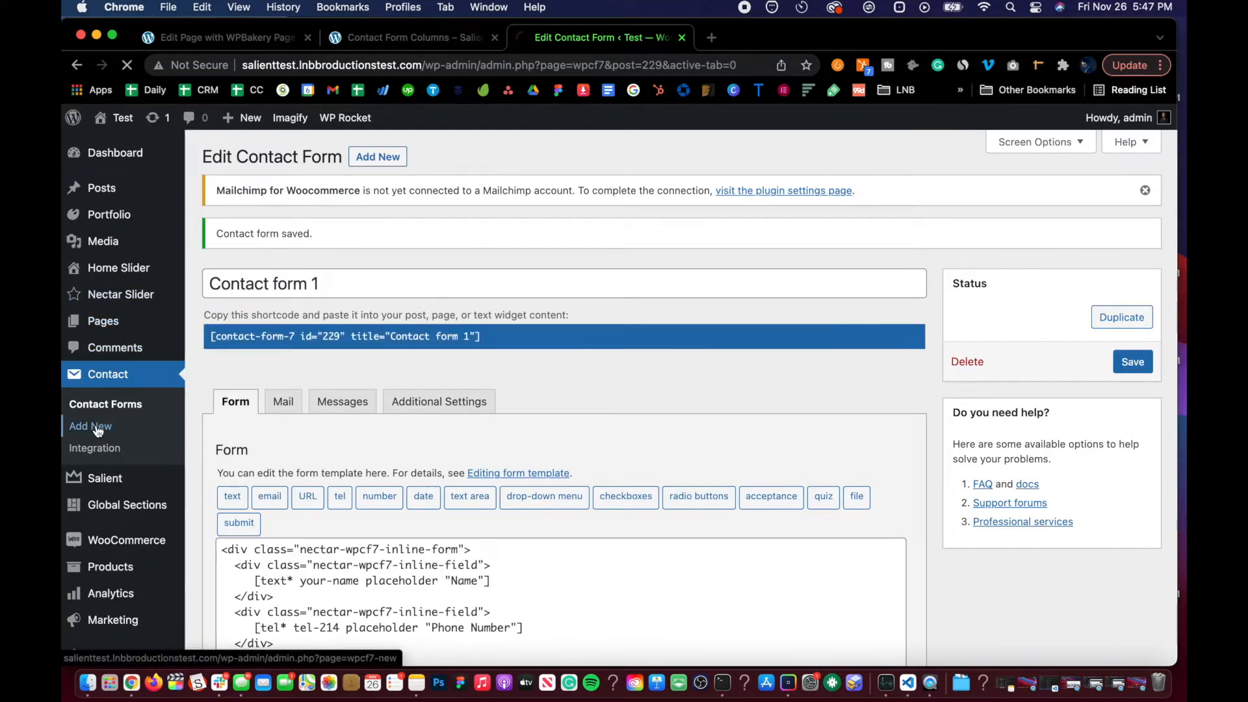
pyautogui.write('Co')
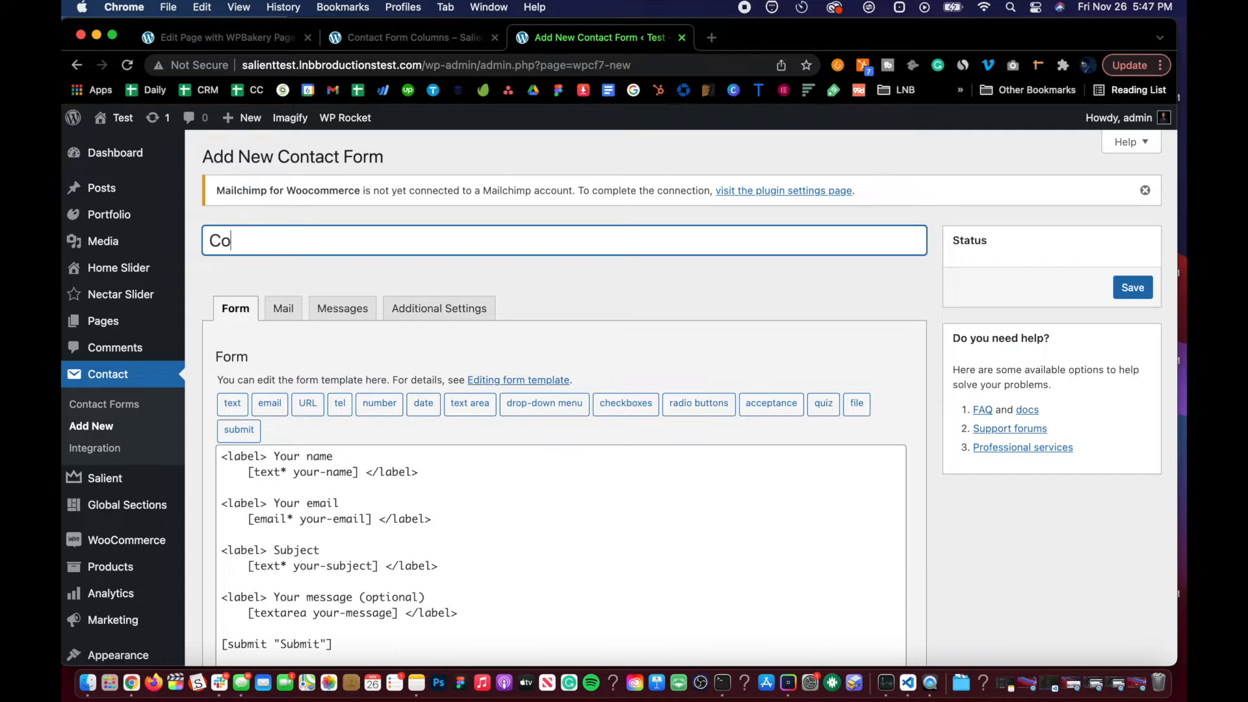
pyautogui.write('ntact Form ')
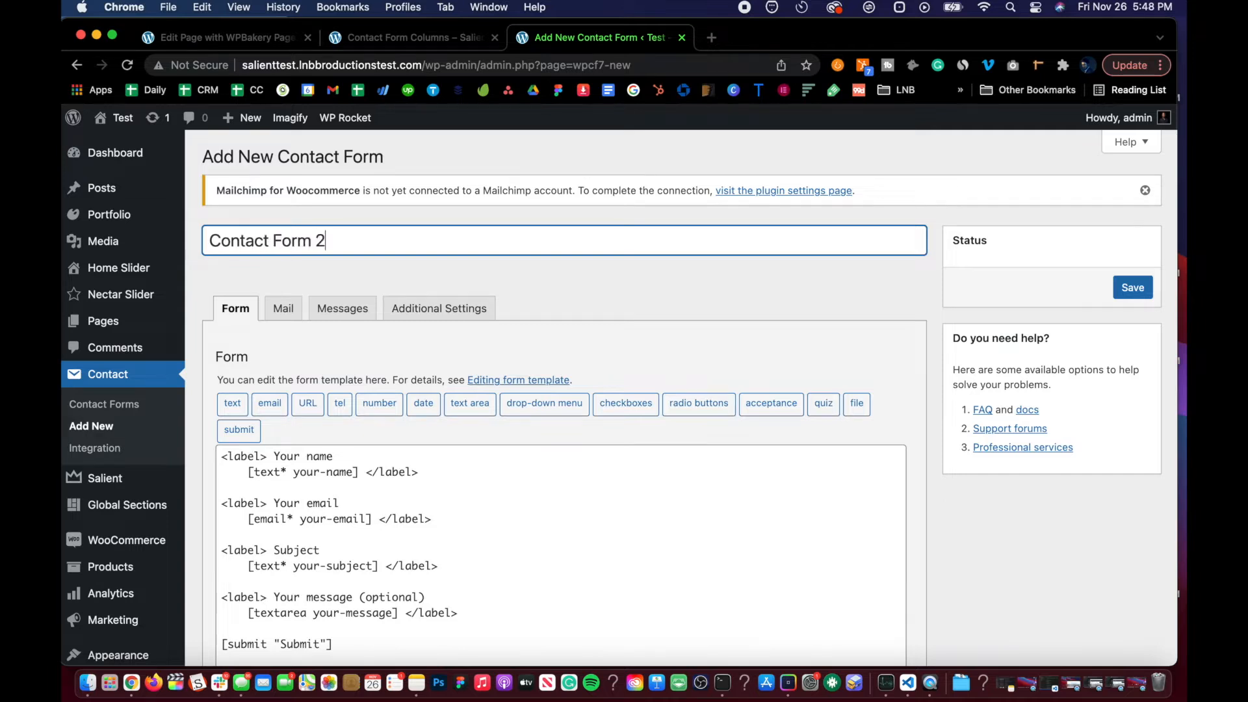
pyautogui.write('2')
pyautogui.press('Tab')
# Step: Replace the new form's template with the copied All Fields in Columns snippet and save the form
pyautogui.click(389, 492)
pyautogui.press('super+a')
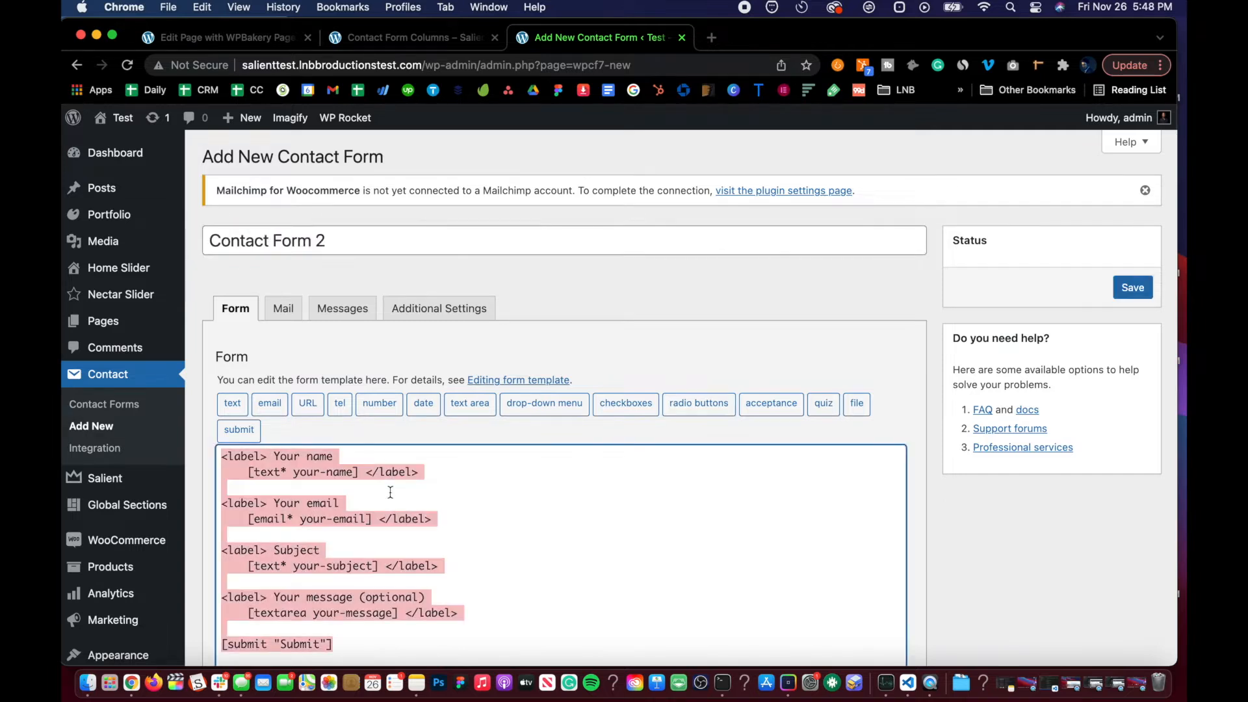
pyautogui.scroll(-3, 390, 492)
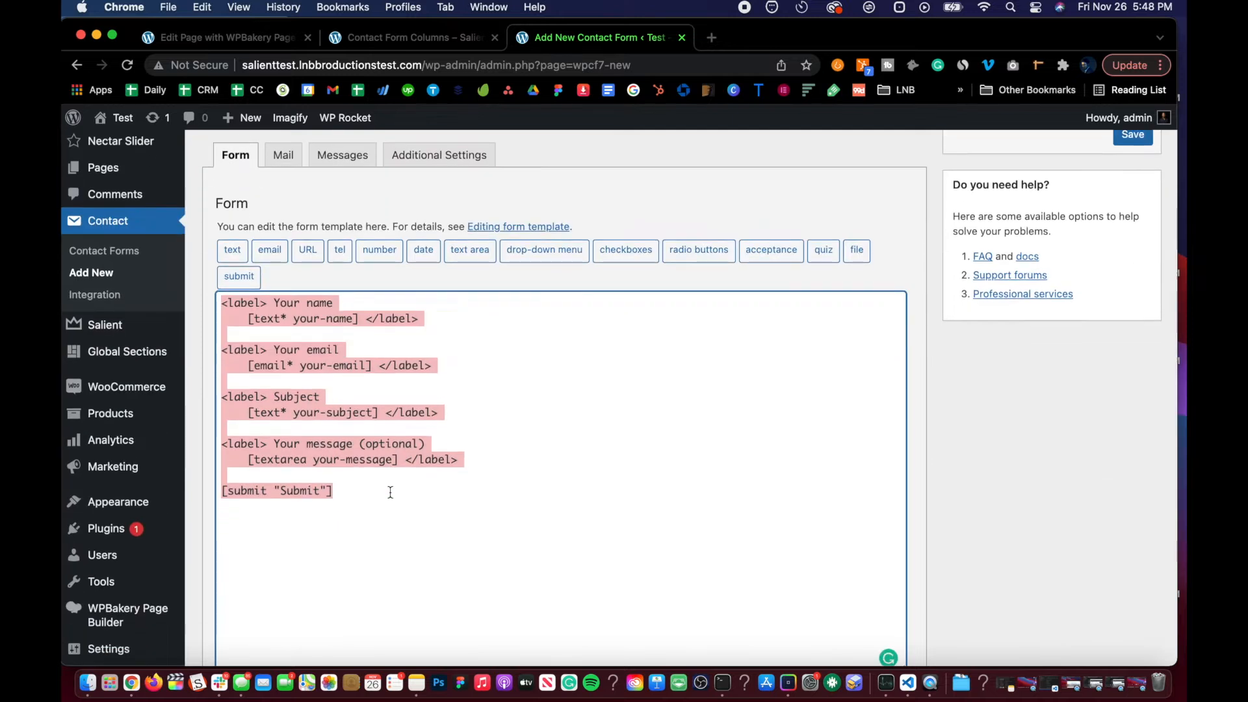
pyautogui.write('<div class="nectar-wpcf7-inline-form">   <div class="nectar-wpcf7-inline-field">      [text* your-name placeholder "Name"]   </div>   <div class="nectar-wpcf7-inline-field">      [tel* tel-214 placeholder "Phone Number"]   </div>   <div class="nectar-wpcf7-inline-field">      [email* your-email placeholder "Email Address"]   </div>   <div class="nectar-wpcf7-inline-field">      [submit "Contact Us"]   </div> </div>')
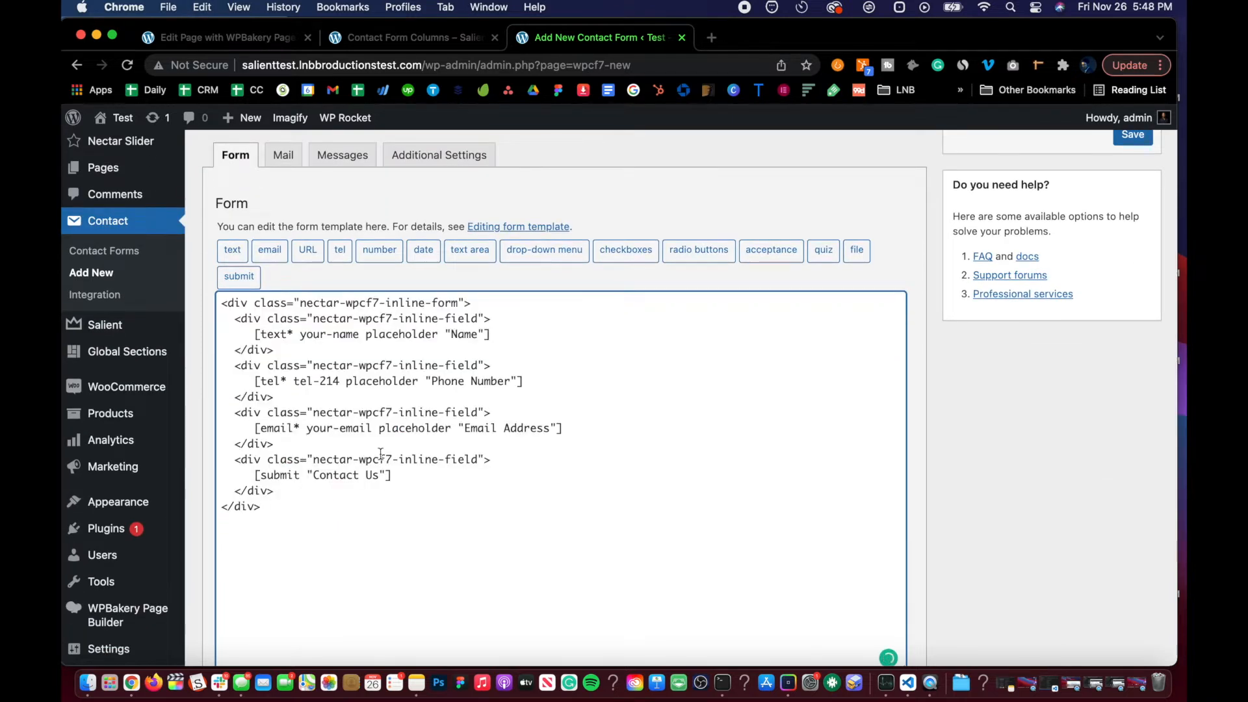
pyautogui.scroll(3, 381, 453)
pyautogui.click(1142, 287)
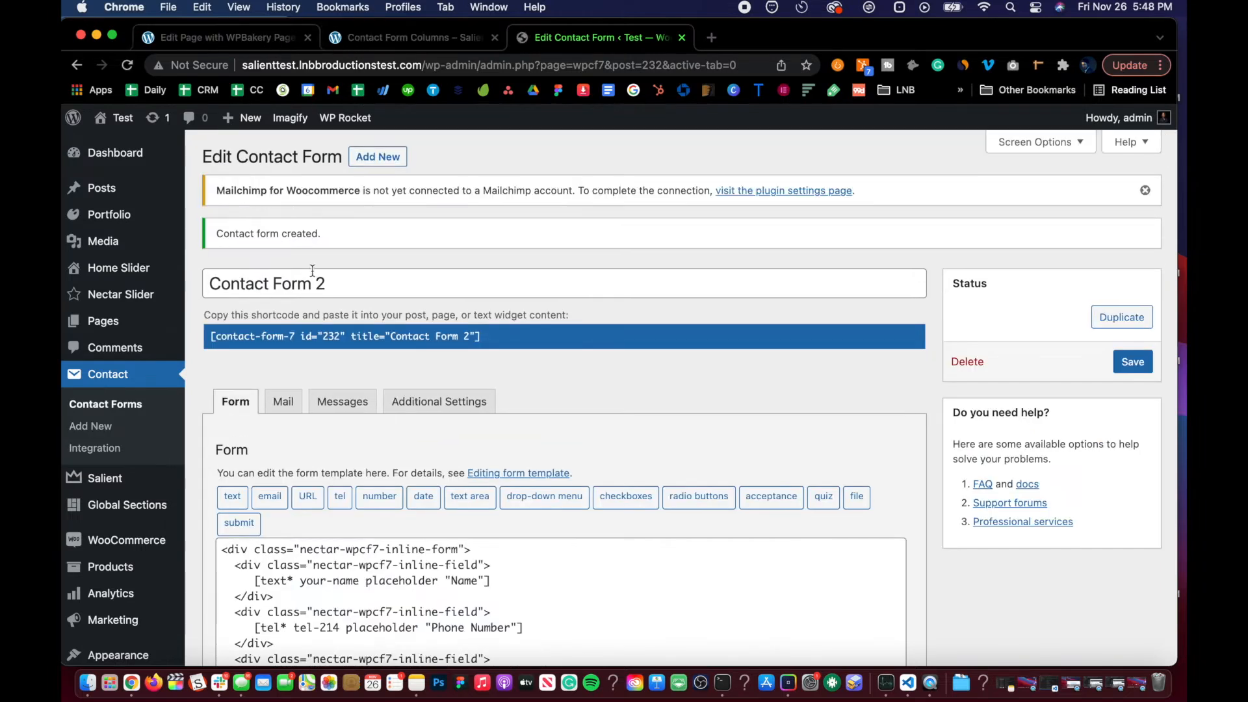
# Step: Copy the Contact Form 2 shortcode
pyautogui.click(315, 336)
pyautogui.press('super+a')
pyautogui.press('super+c')
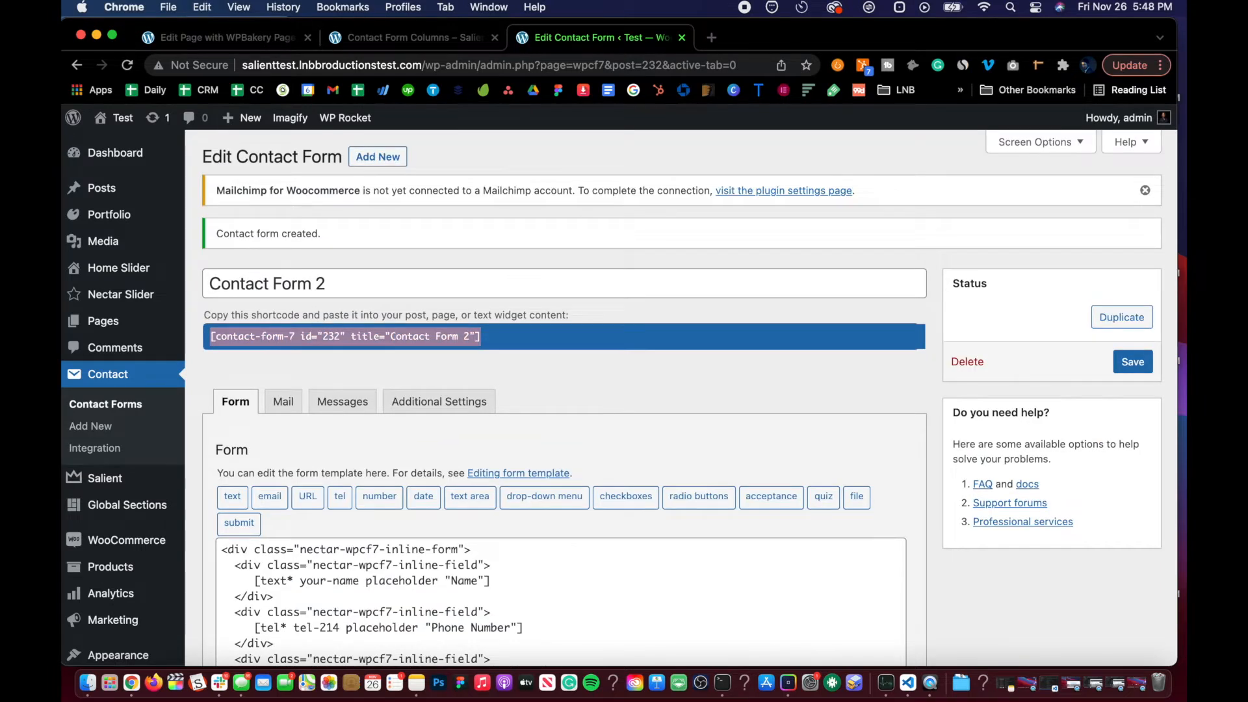
pyautogui.click(224, 37)
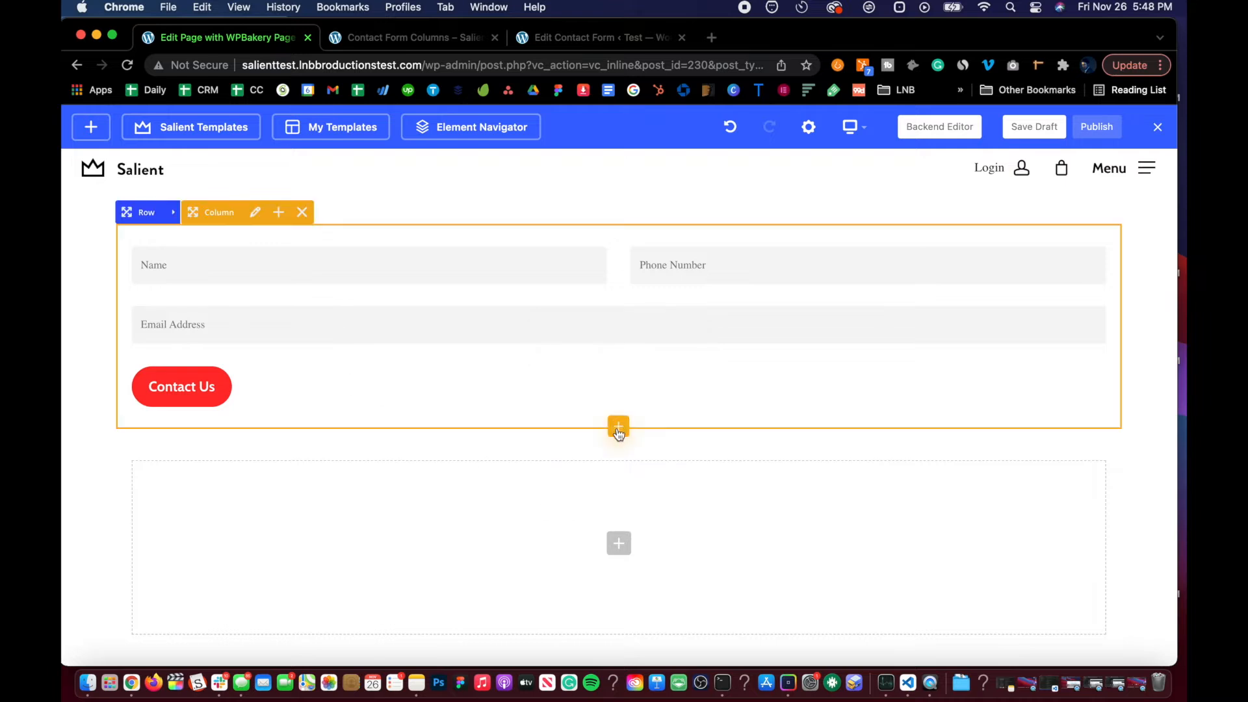
# Step: Add a Text Block below the existing form row and fill it with the Contact Form 2 shortcode
pyautogui.click(619, 543)
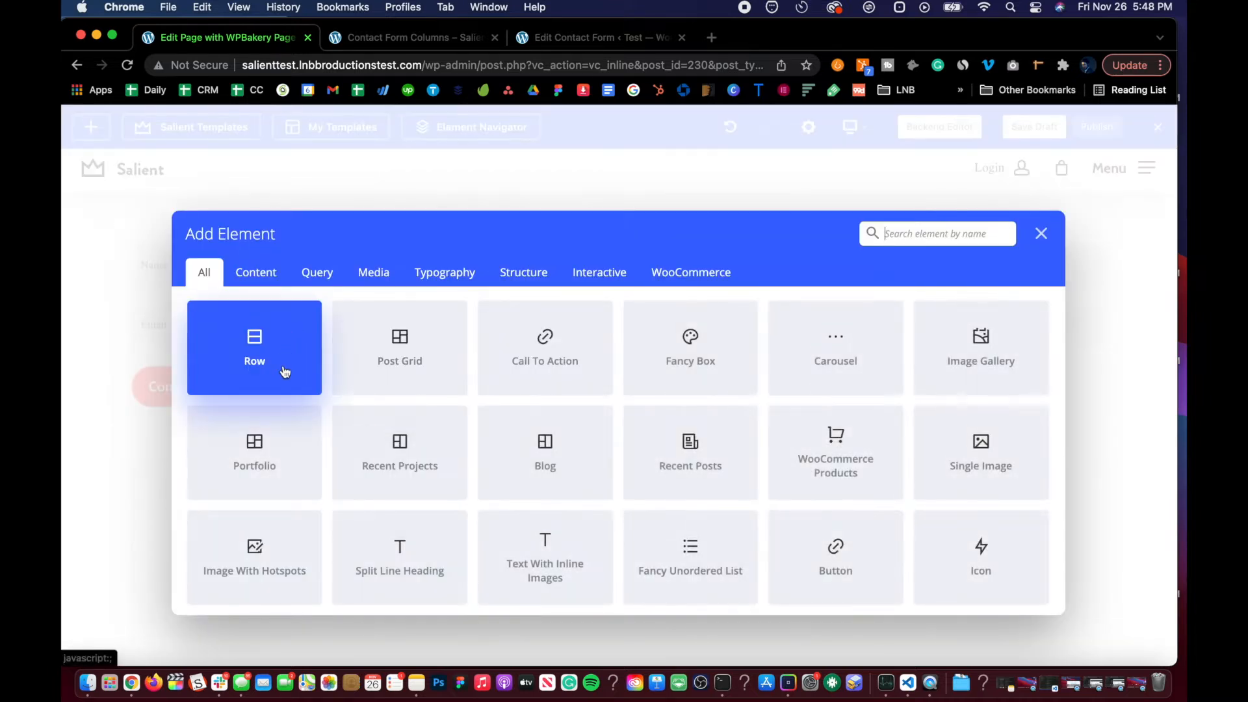
pyautogui.click(1040, 236)
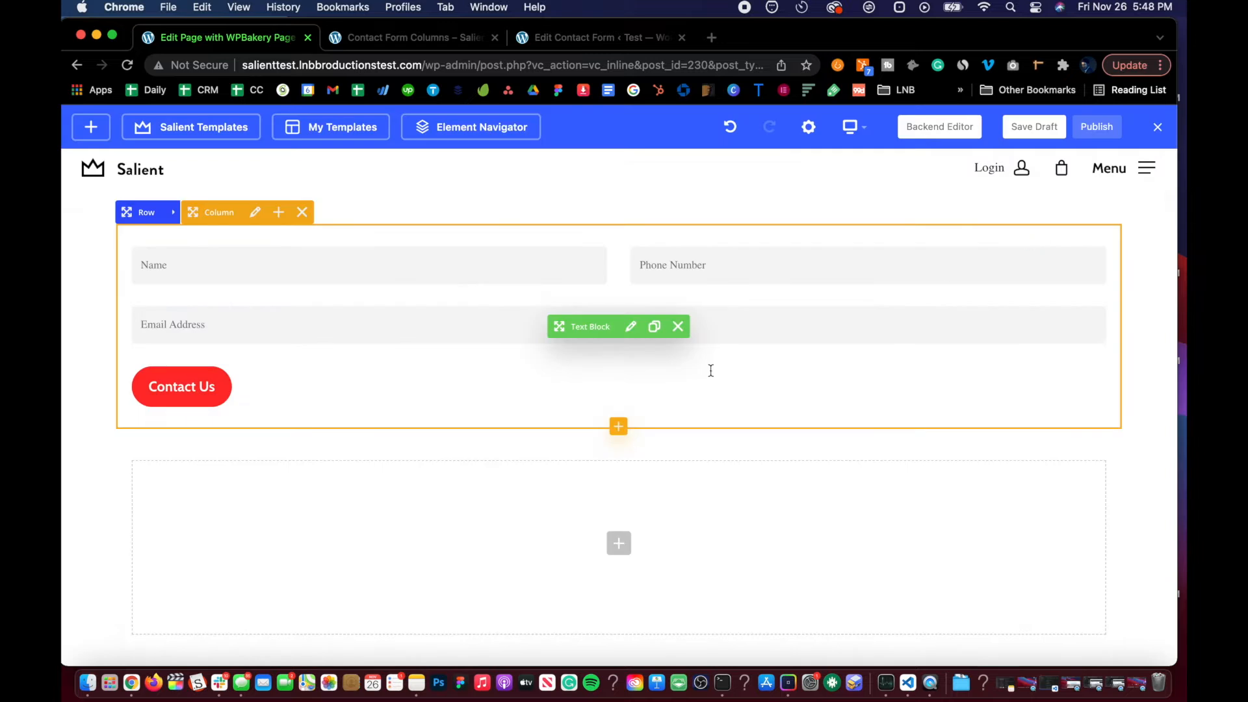
pyautogui.click(618, 542)
pyautogui.write('text')
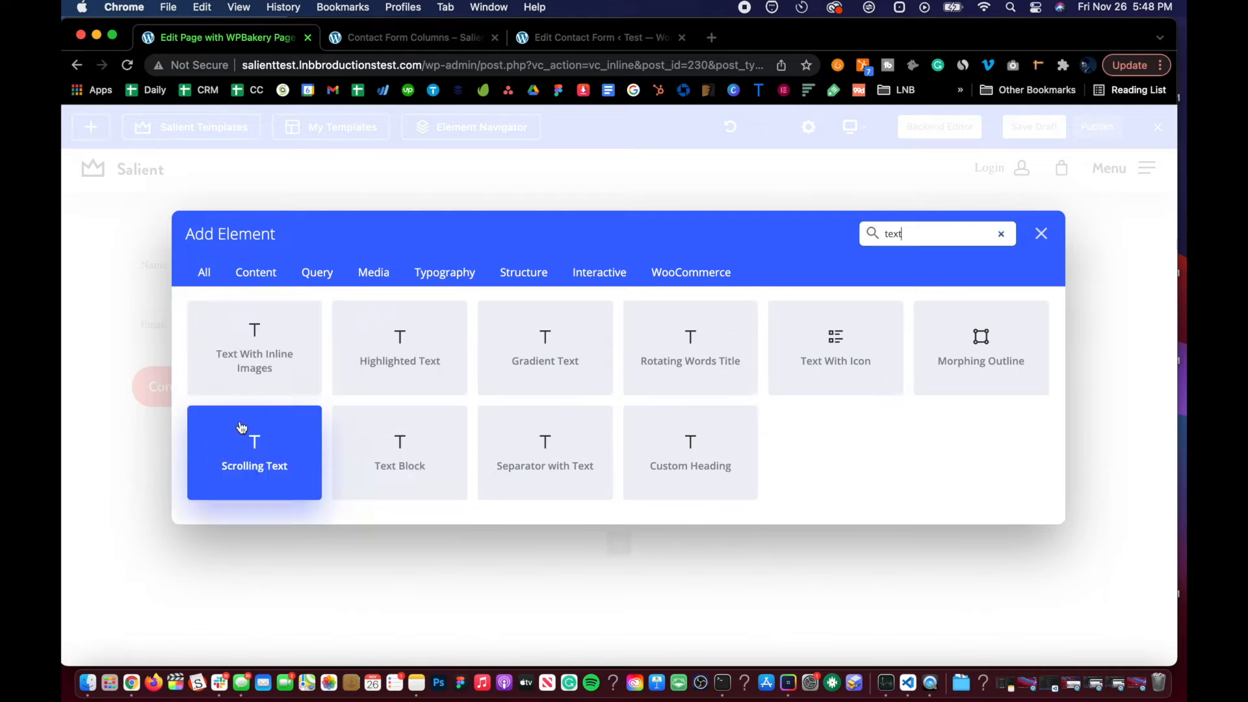
pyautogui.click(442, 434)
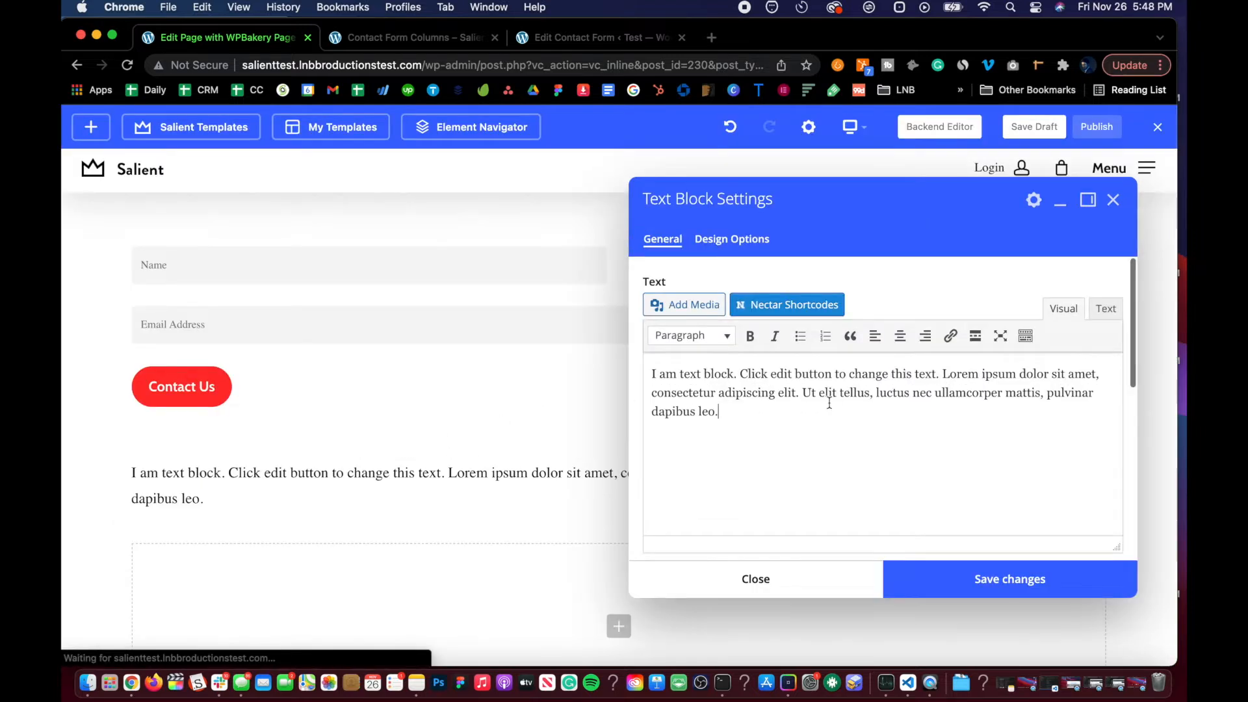
pyautogui.click(828, 405)
pyautogui.press('super+a')
pyautogui.press('super+v')
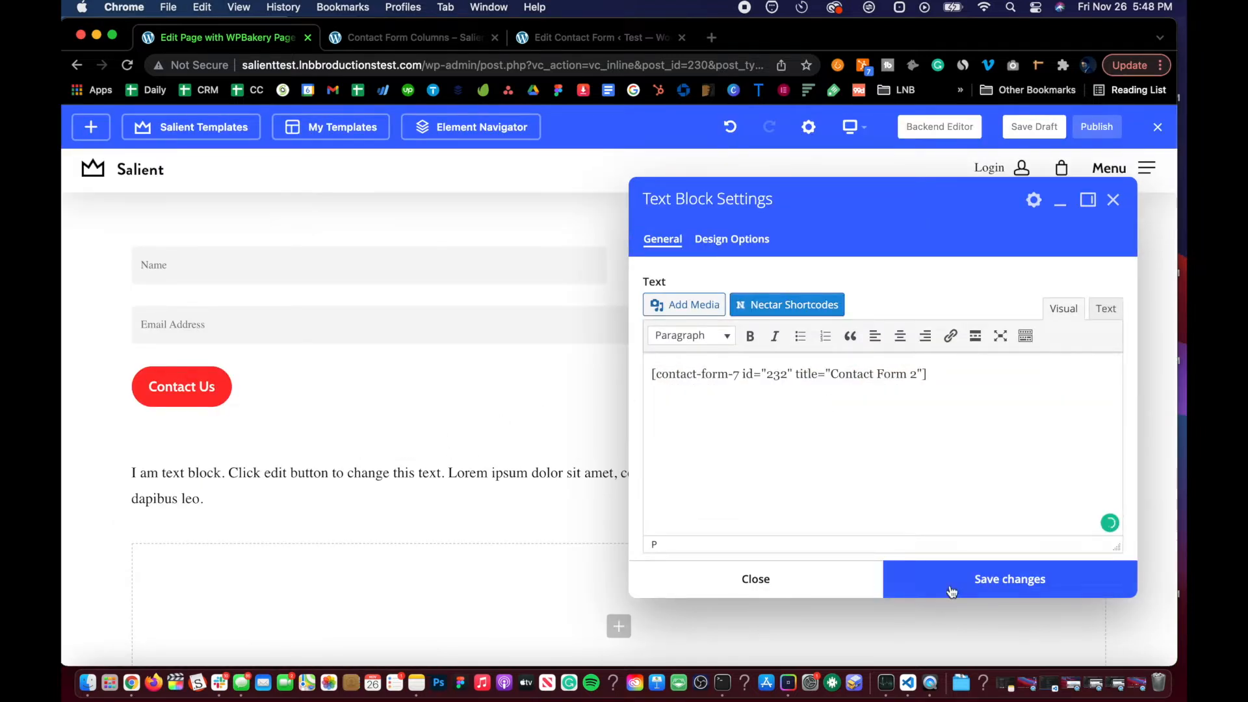
pyautogui.click(949, 588)
pyautogui.click(840, 589)
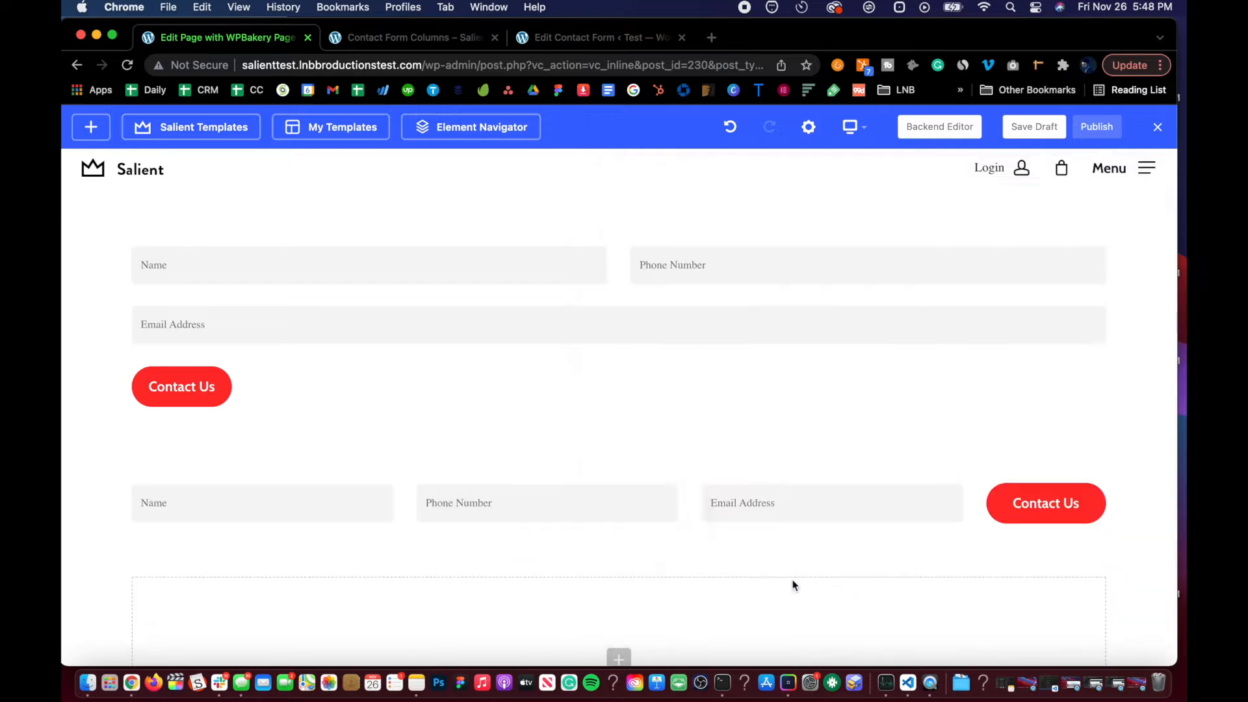
pyautogui.scroll(-3, 582, 482)
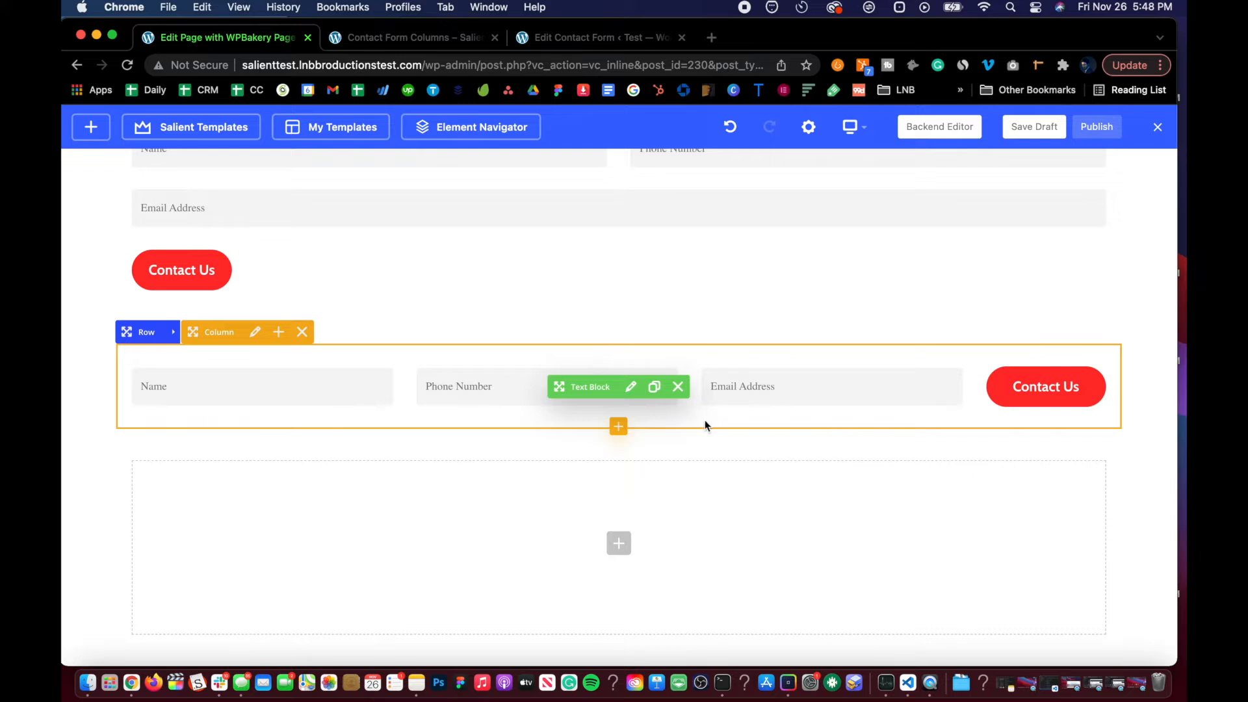
pyautogui.click(382, 36)
pyautogui.click(237, 45)
pyautogui.moveTo(564, 41); pyautogui.dragTo(383, 40)
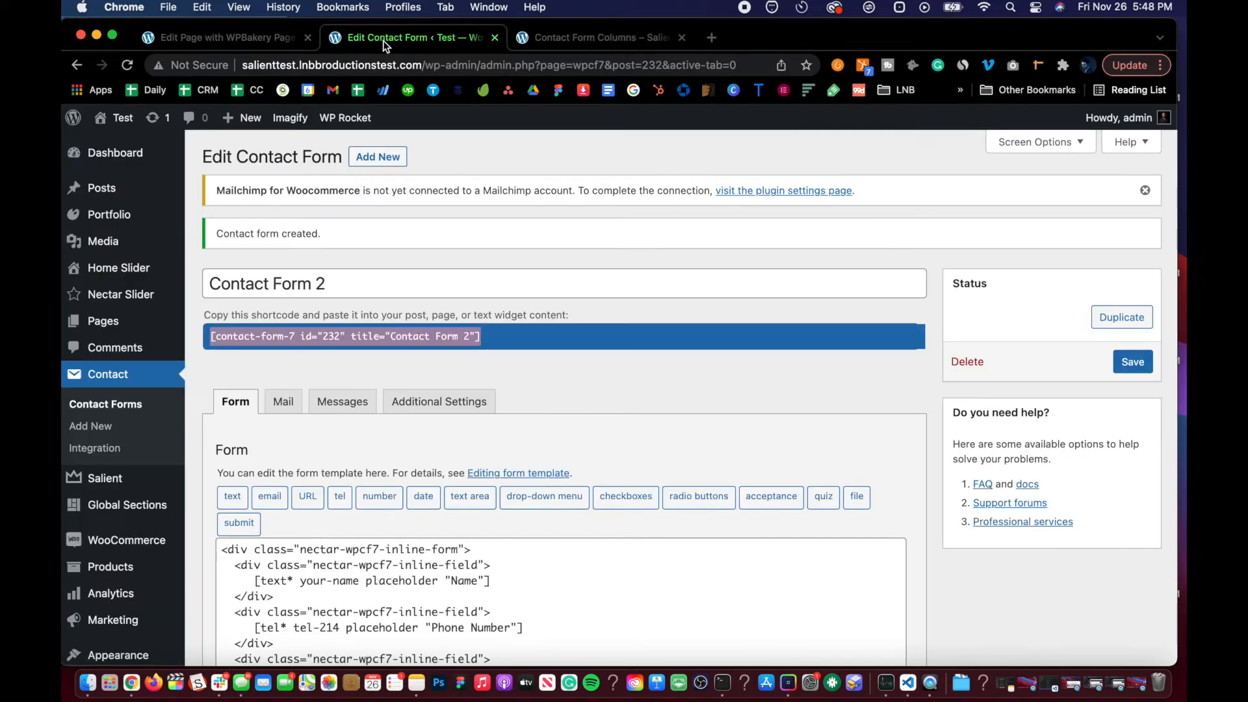
pyautogui.scroll(-5, 356, 459)
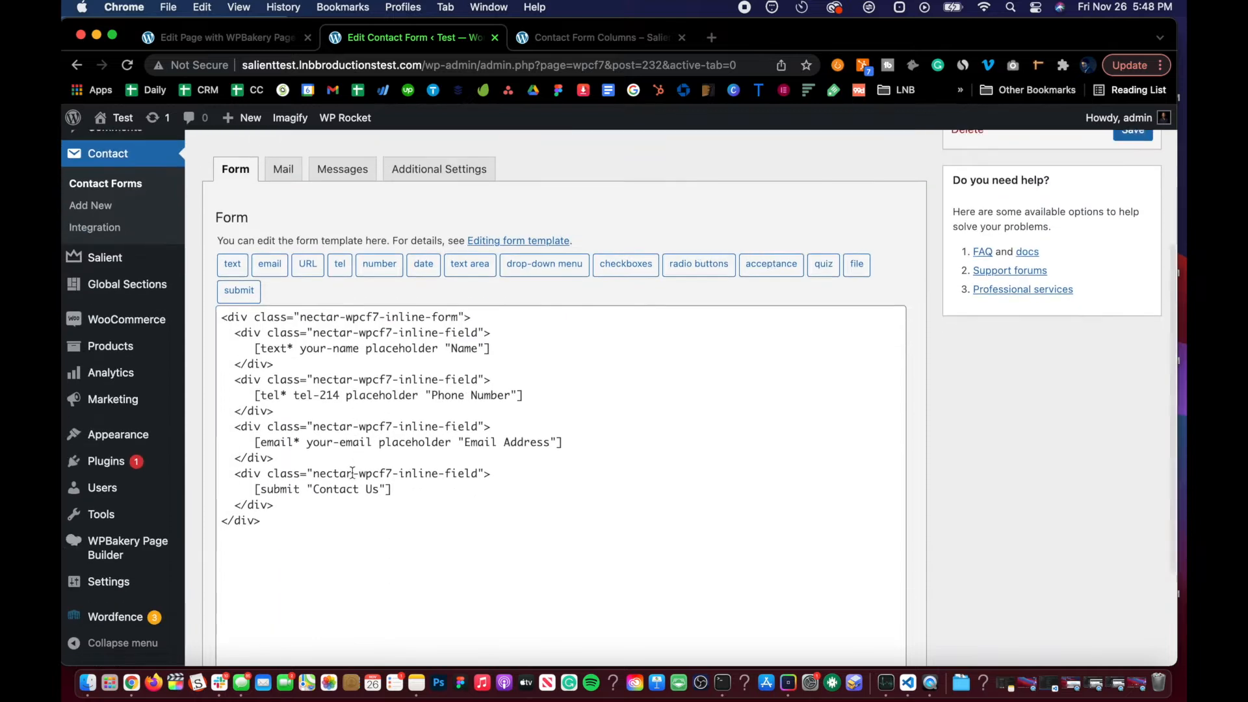
# Step: Delete the phone number field block from Contact Form 2's template
pyautogui.click(223, 36)
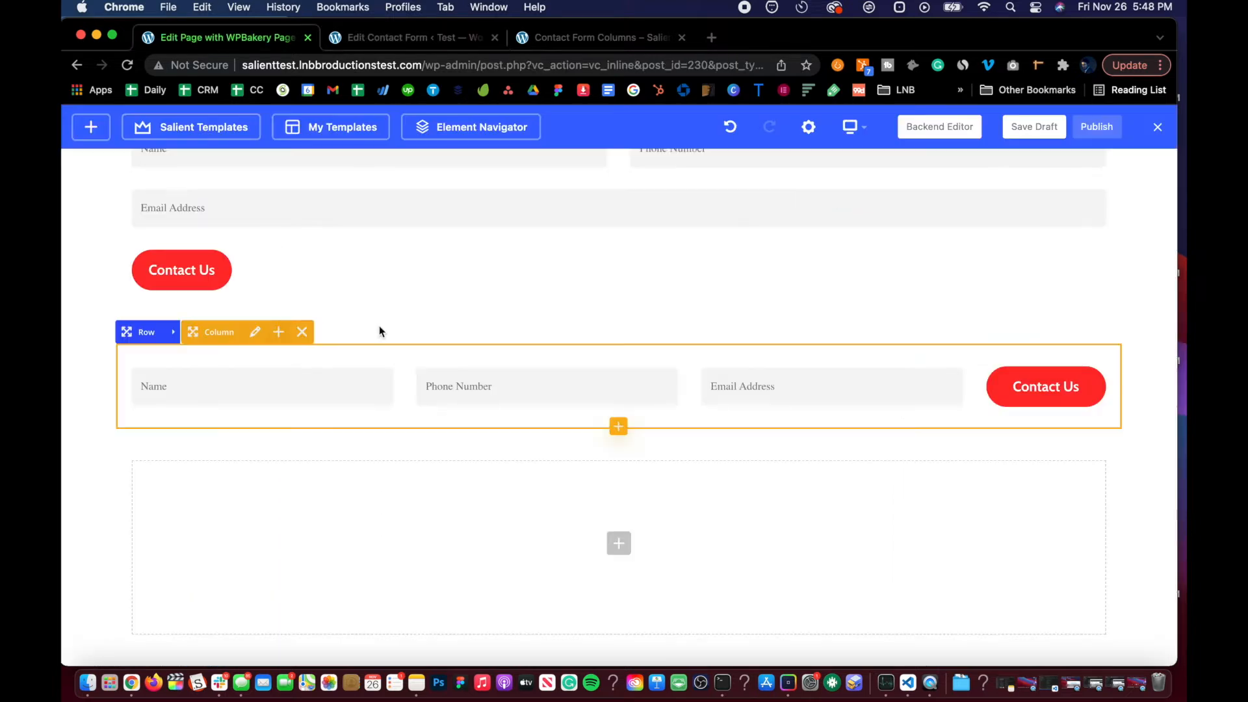
pyautogui.click(354, 39)
pyautogui.scroll(-1, 309, 350)
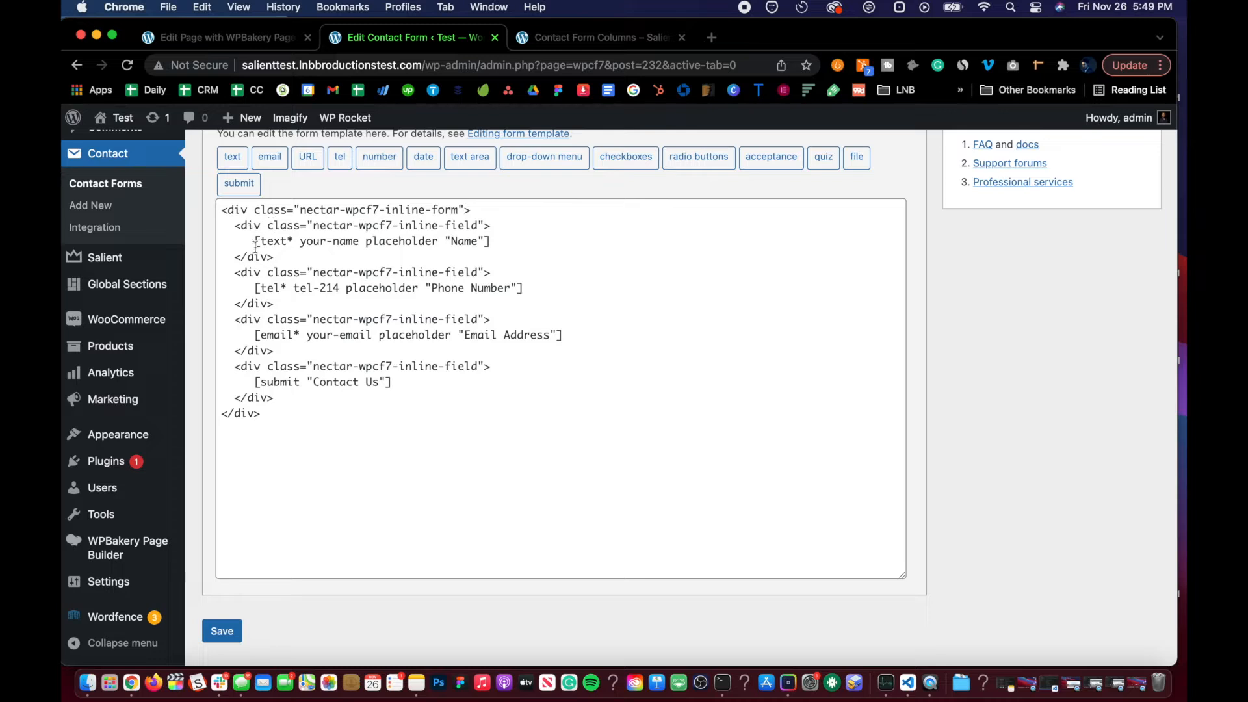
pyautogui.click(224, 208)
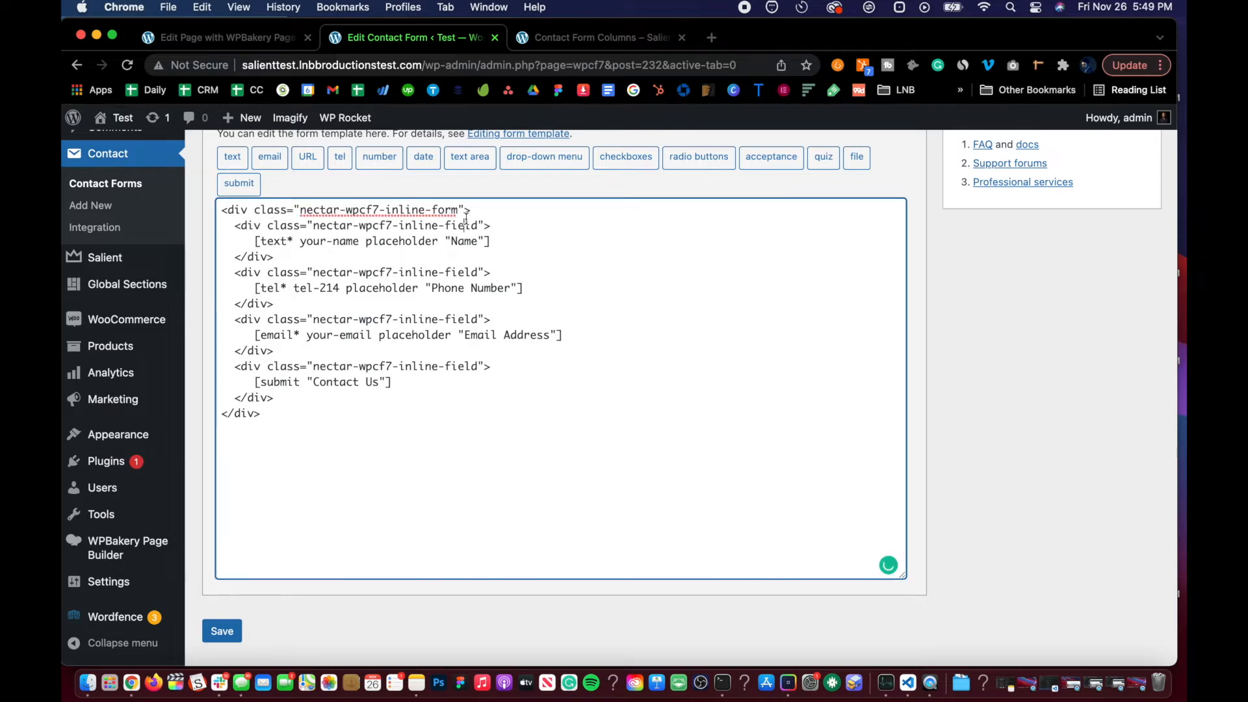
pyautogui.click(513, 254)
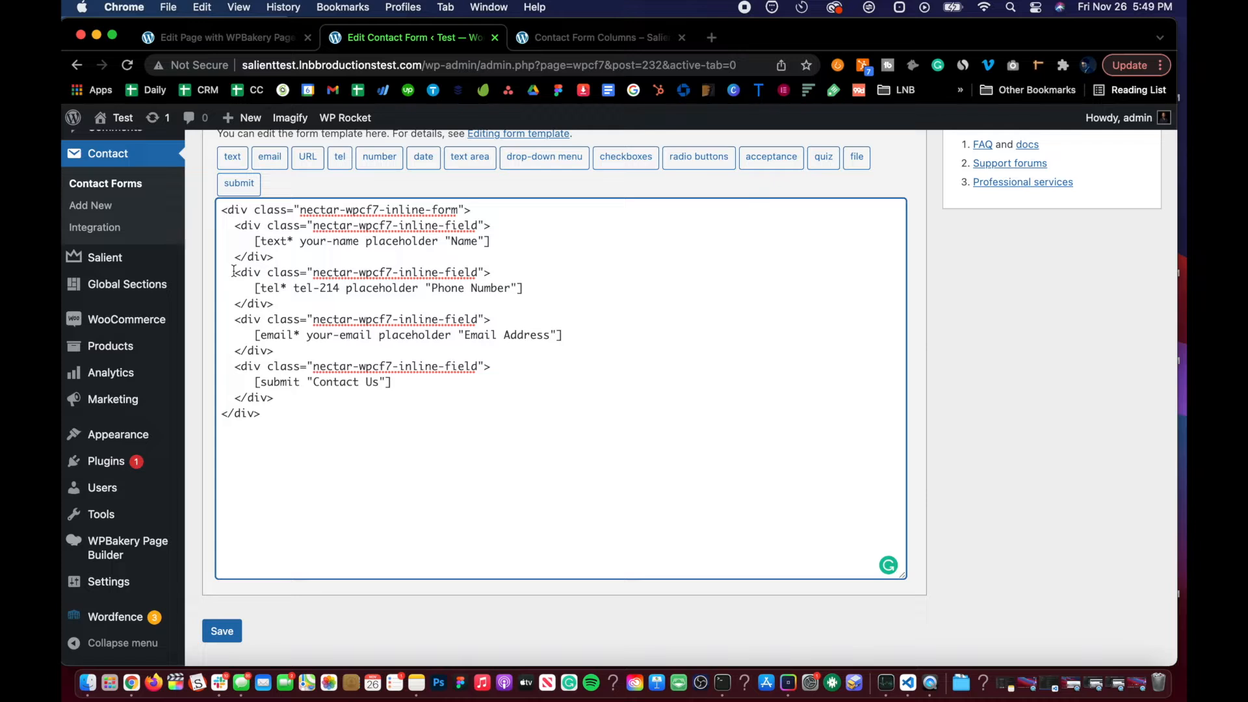
pyautogui.moveTo(233, 271); pyautogui.dragTo(383, 303)
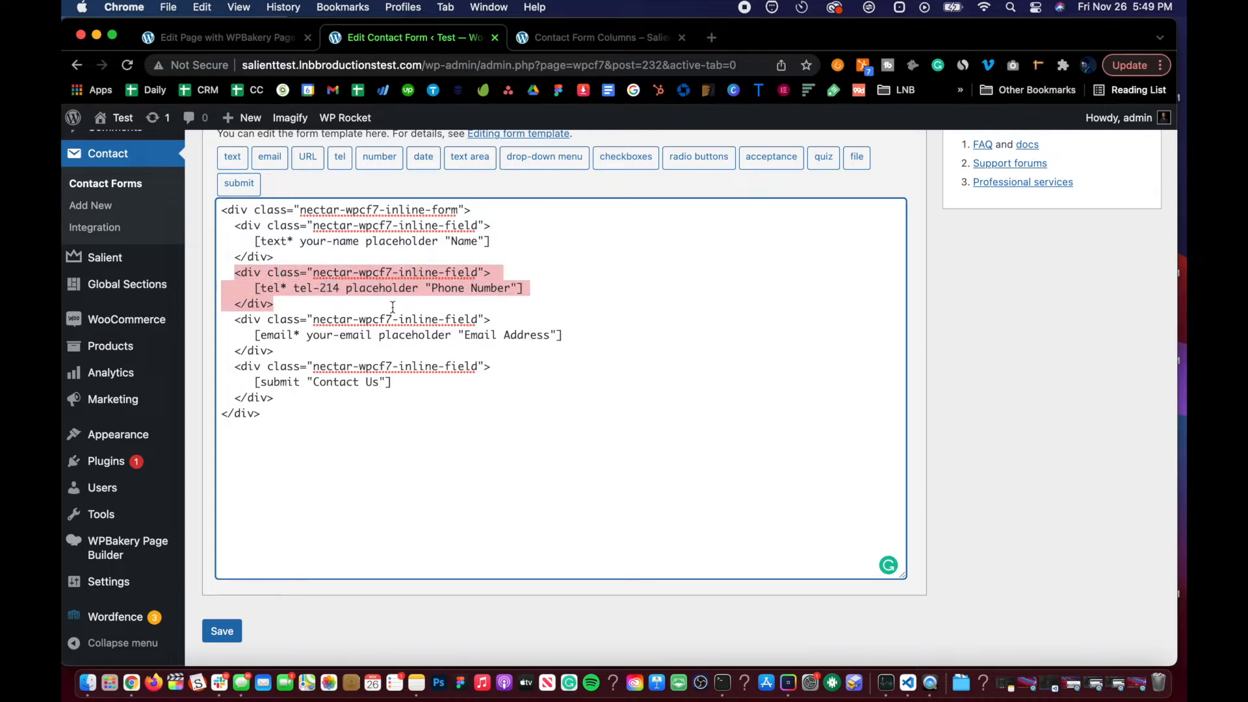
pyautogui.press('BackSpace')
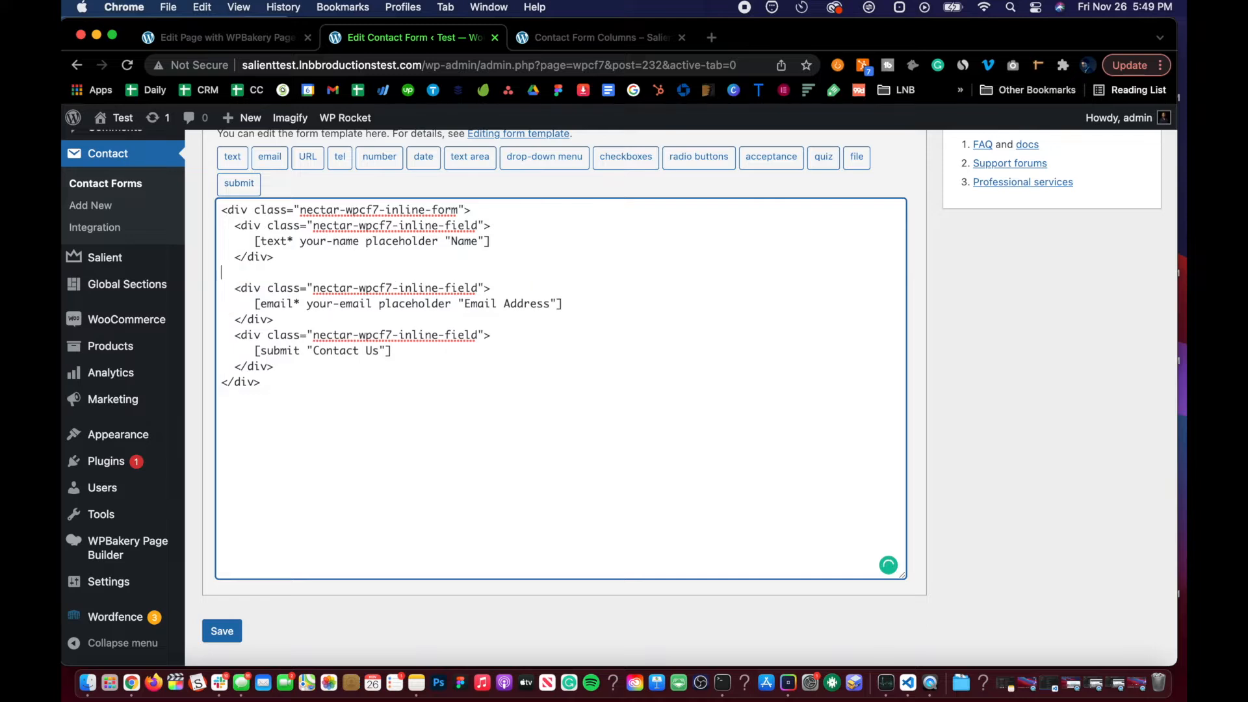
# Step: Remove the leftover blank line from Contact Form 2's template and save the form
pyautogui.press('BackSpace')
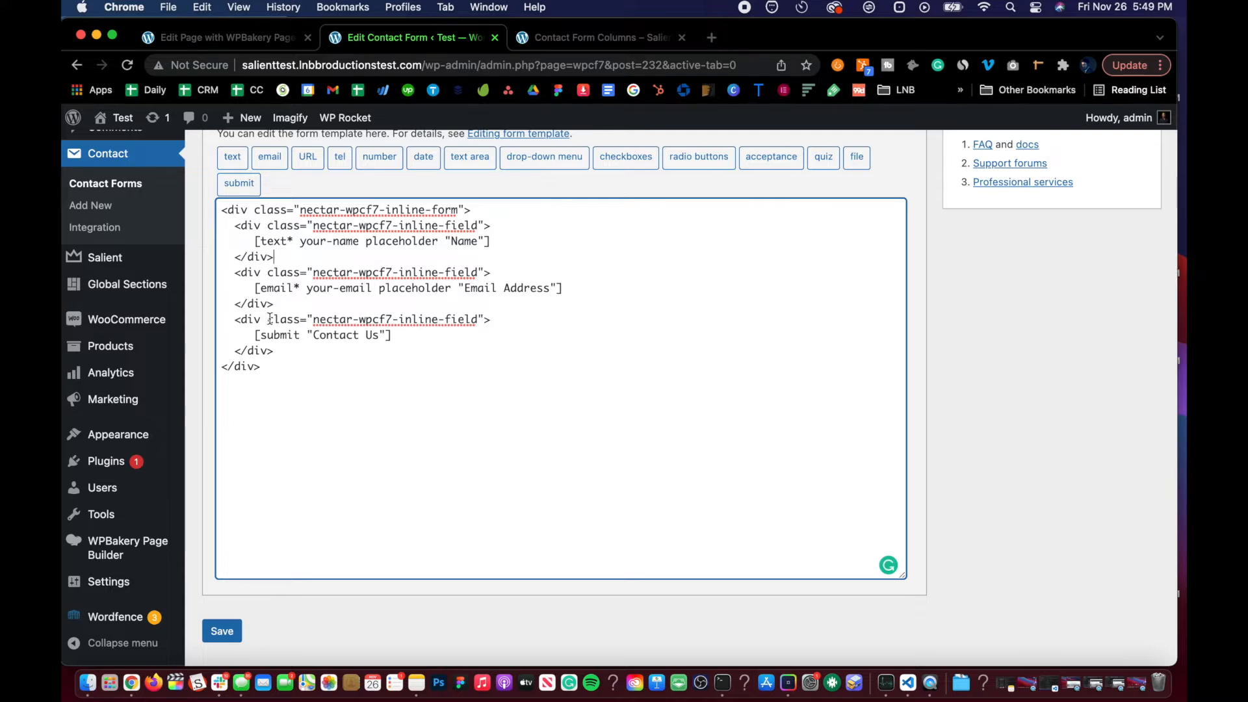
pyautogui.click(223, 630)
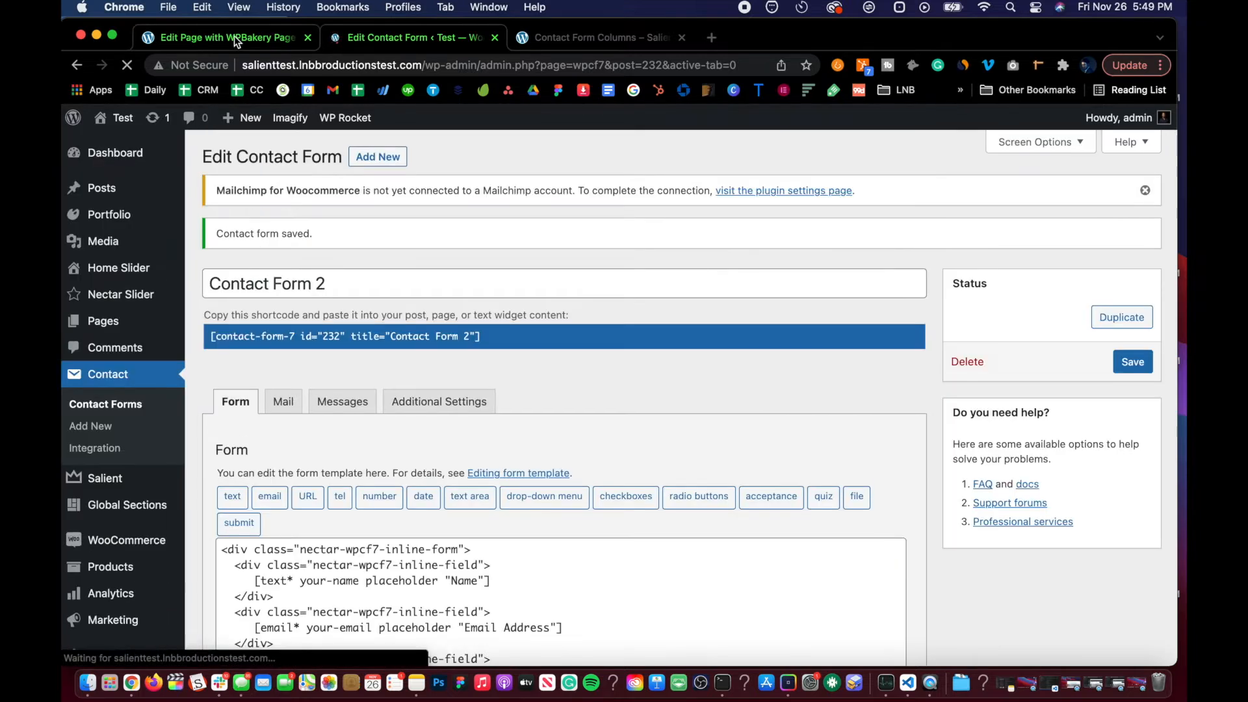
# Step: Update the page in the WPBakery front-end editor and exit the editor
pyautogui.click(234, 38)
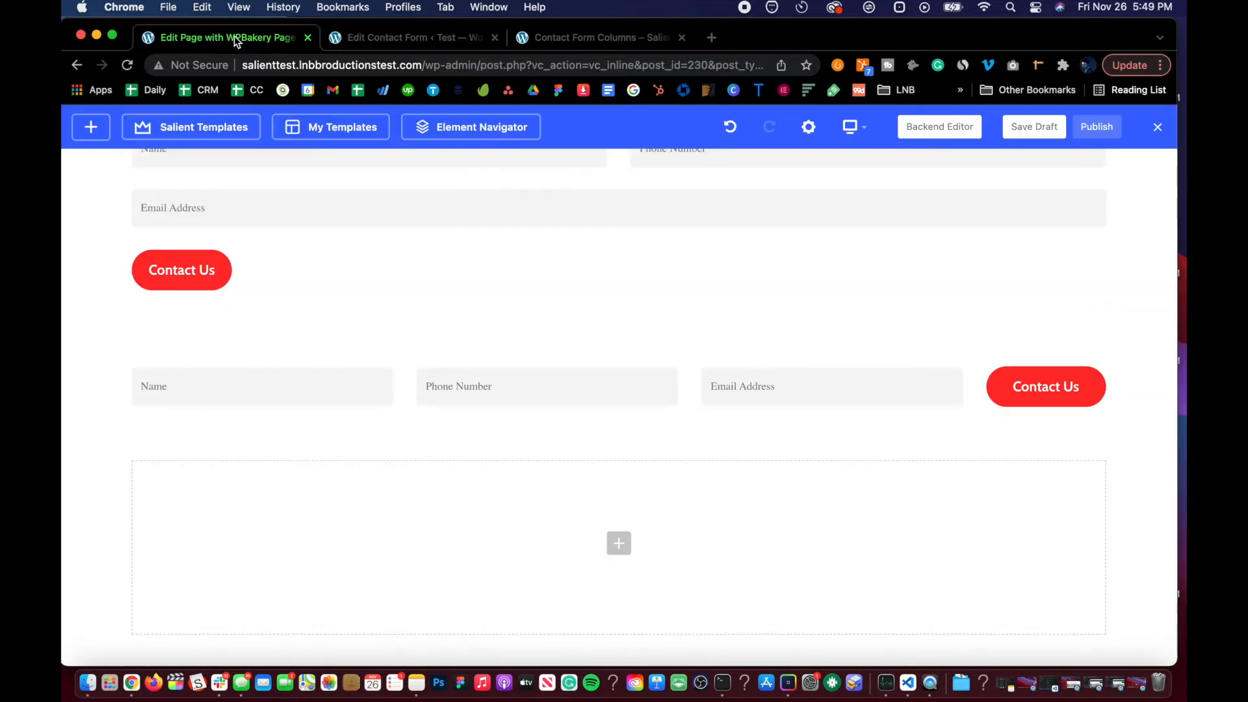
pyautogui.click(1095, 133)
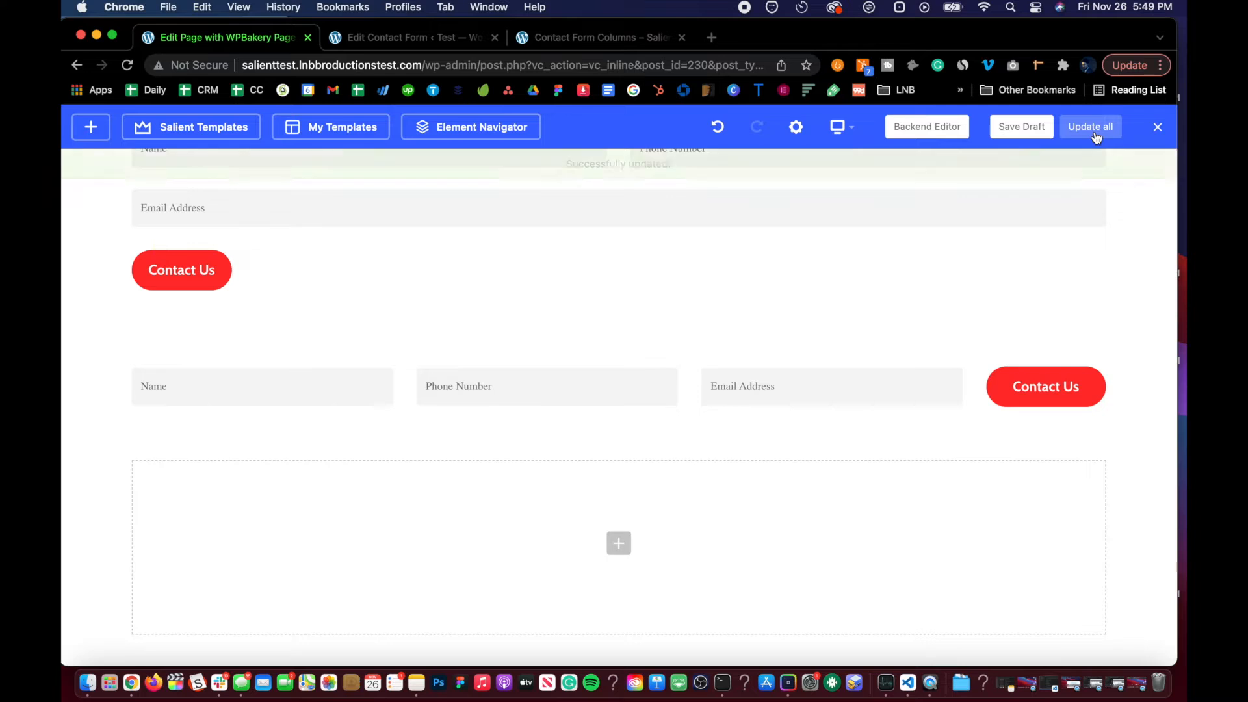
pyautogui.click(1157, 129)
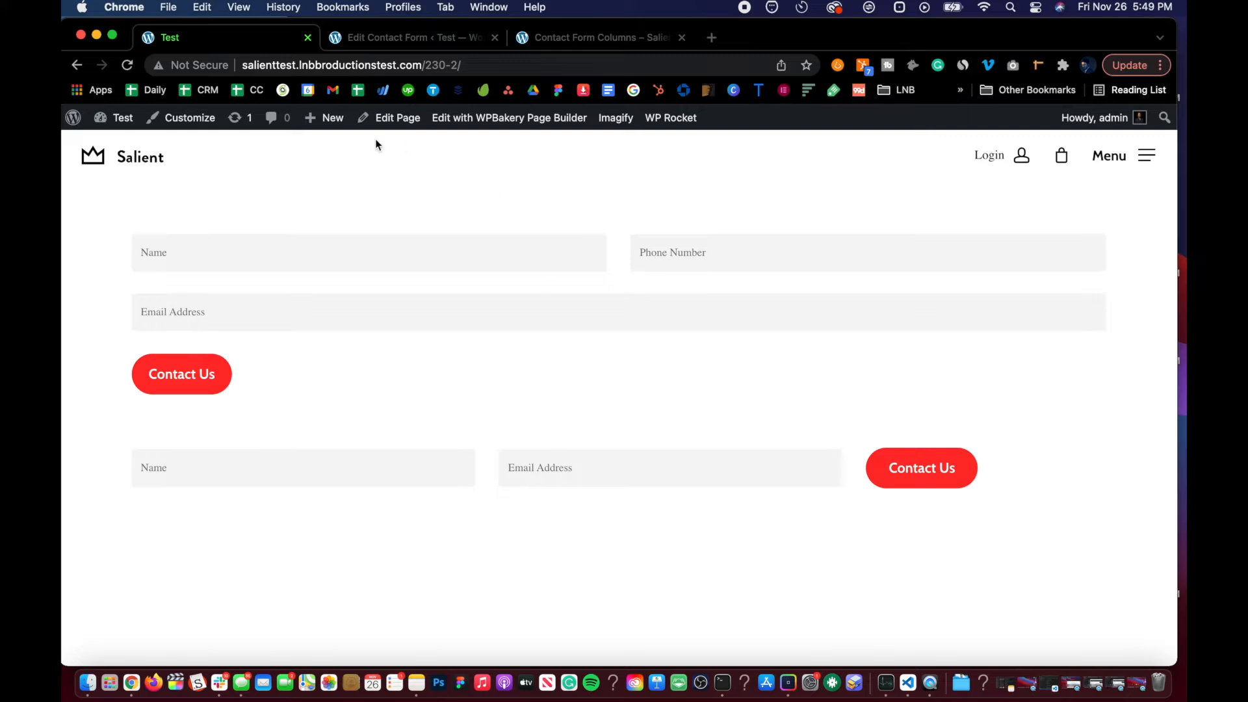
# Step: Reopen the page builder and set the second form row's type to Full Width Background with Equal Height Columns on
pyautogui.click(528, 117)
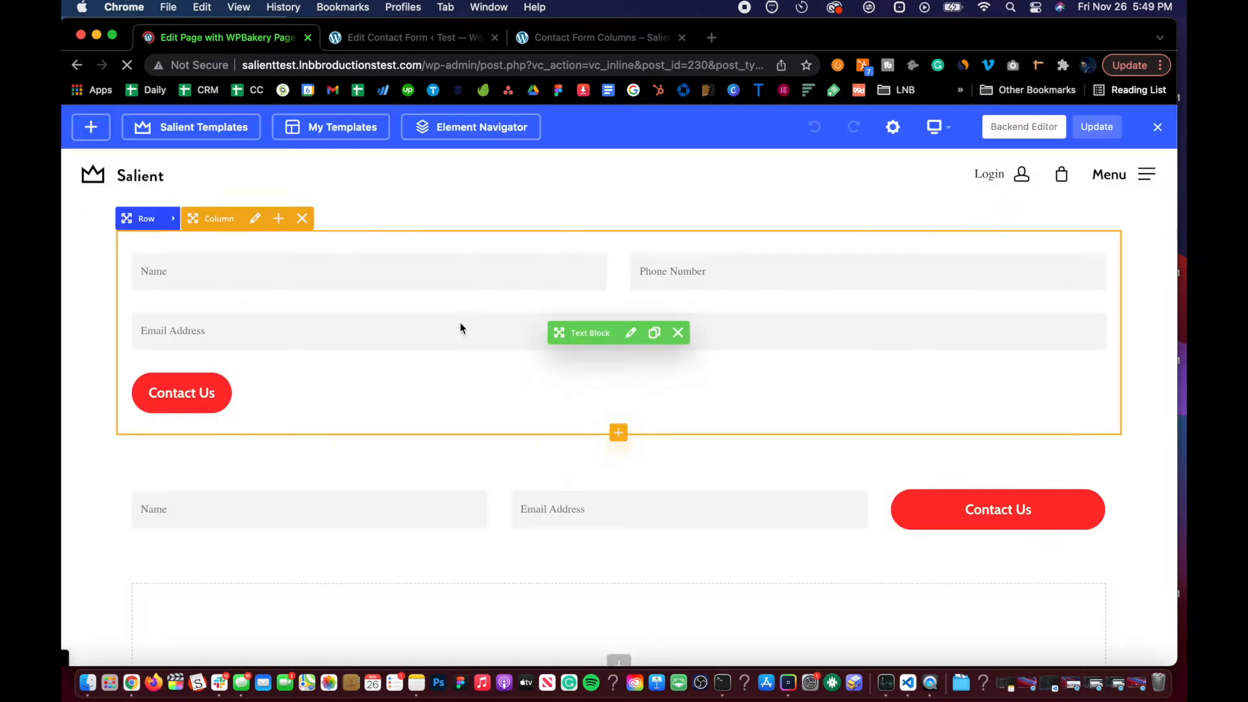
pyautogui.scroll(-2, 460, 324)
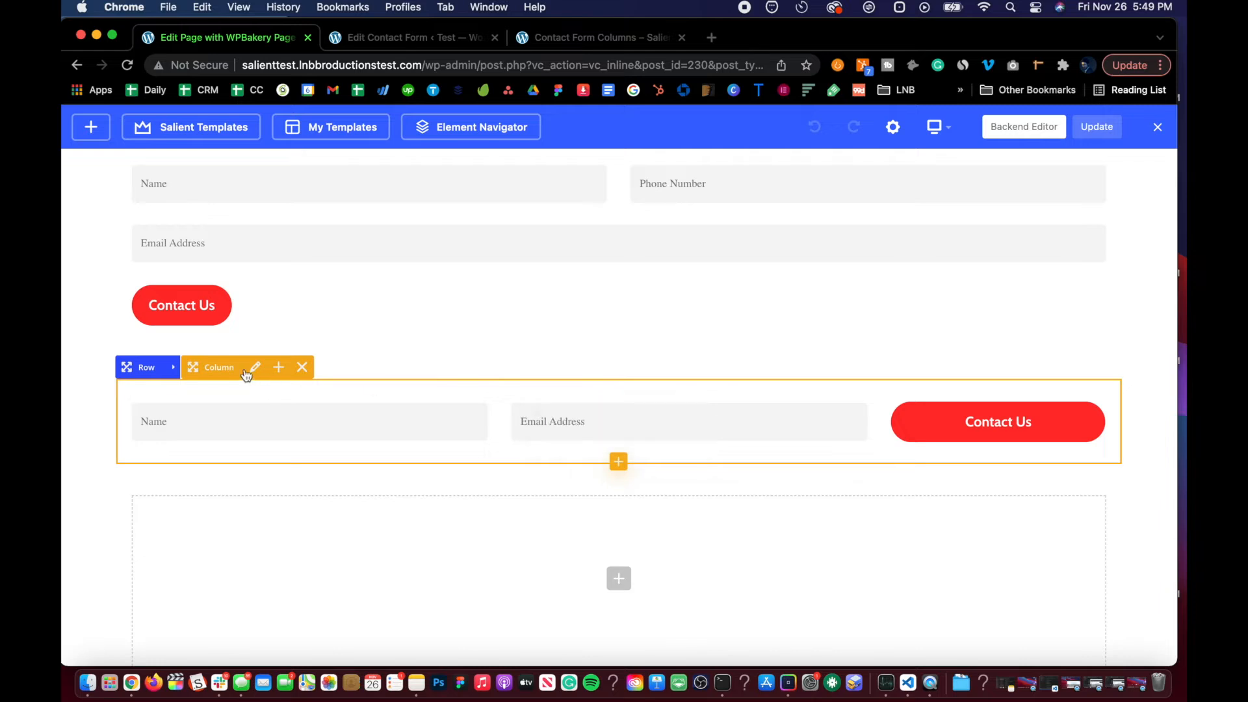
pyautogui.click(177, 369)
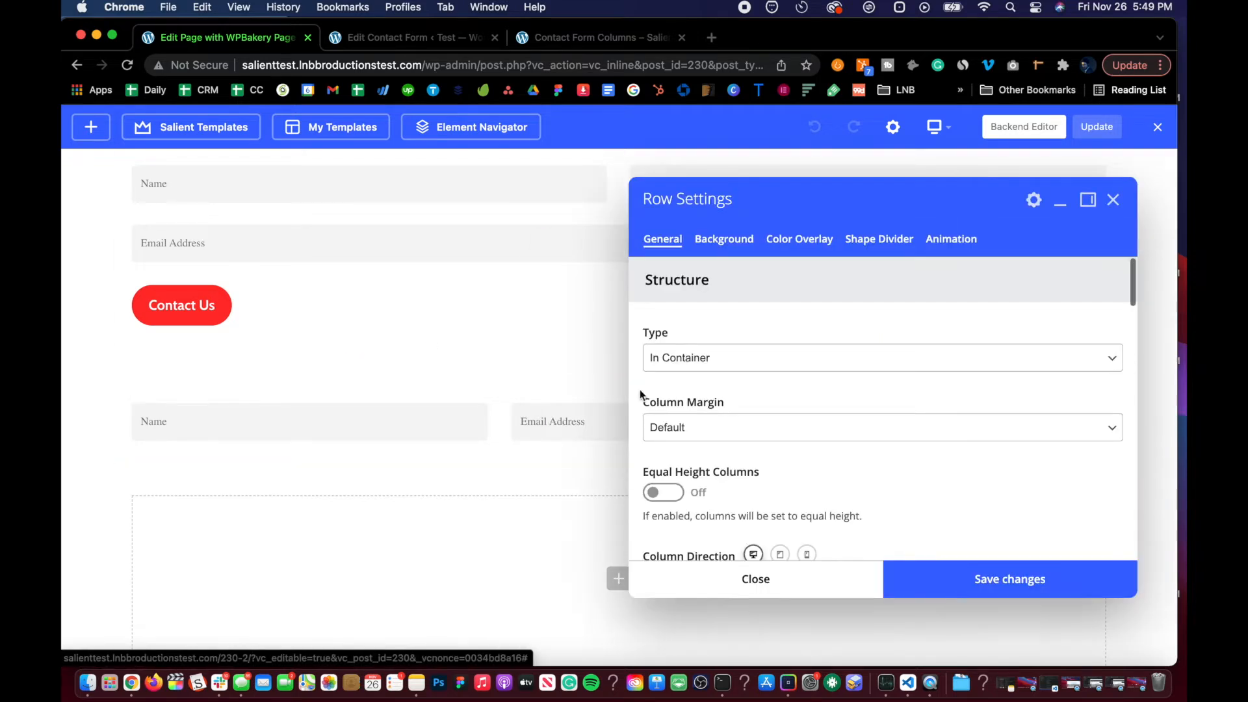
pyautogui.click(674, 361)
pyautogui.click(677, 375)
pyautogui.click(656, 492)
# Step: Set the row's column content alignment to Middle and text alignment to Center, then save the row settings
pyautogui.scroll(-3, 662, 494)
pyautogui.click(667, 484)
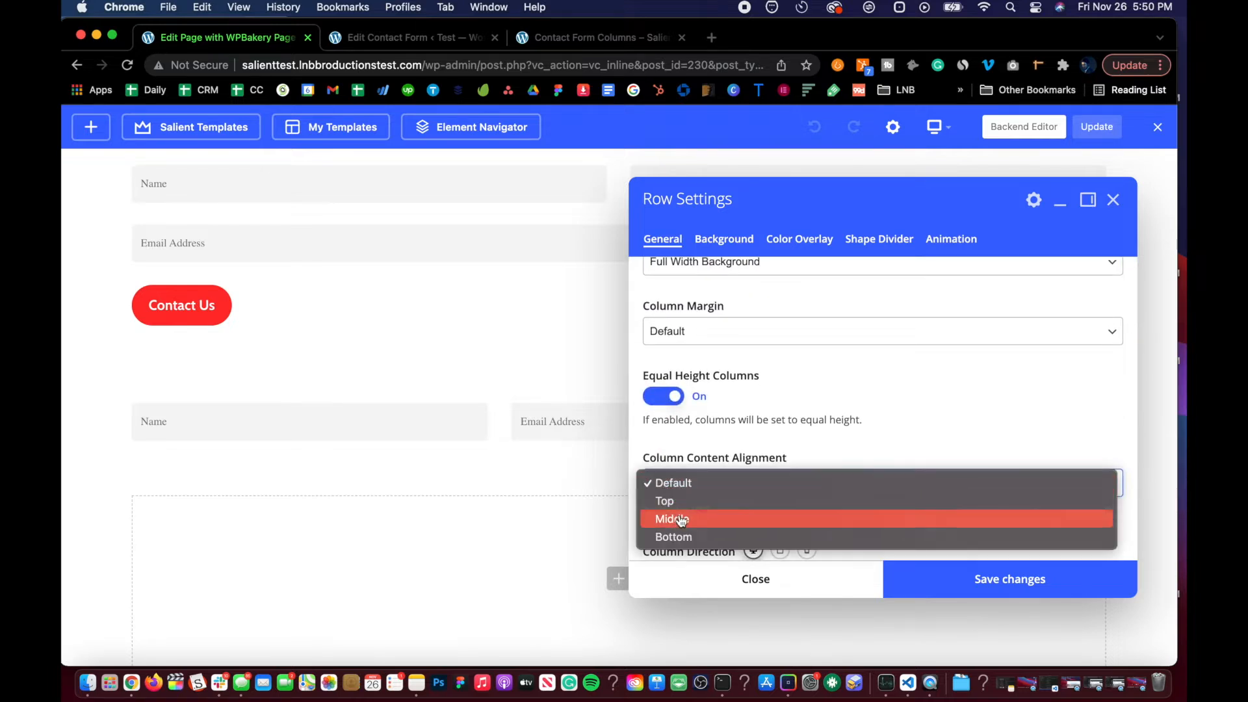
pyautogui.click(674, 518)
pyautogui.scroll(-2, 849, 490)
pyautogui.scroll(-2, 850, 490)
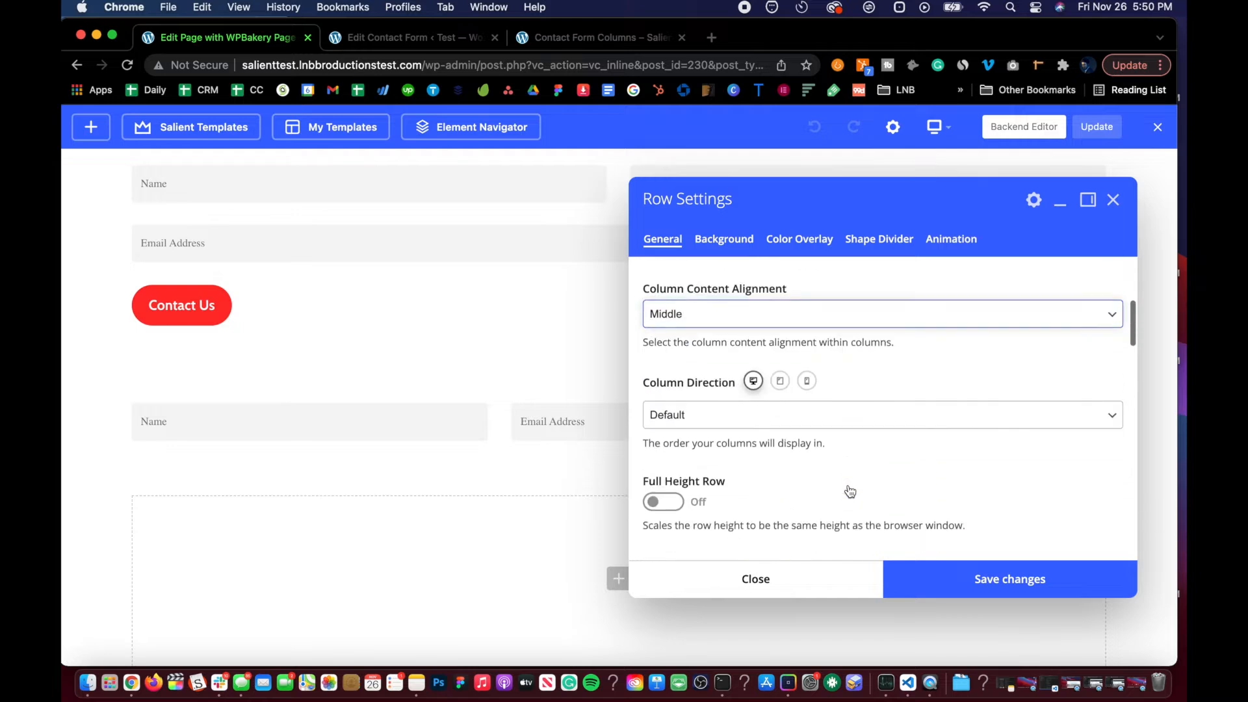
pyautogui.scroll(-3, 674, 513)
pyautogui.scroll(-6, 671, 506)
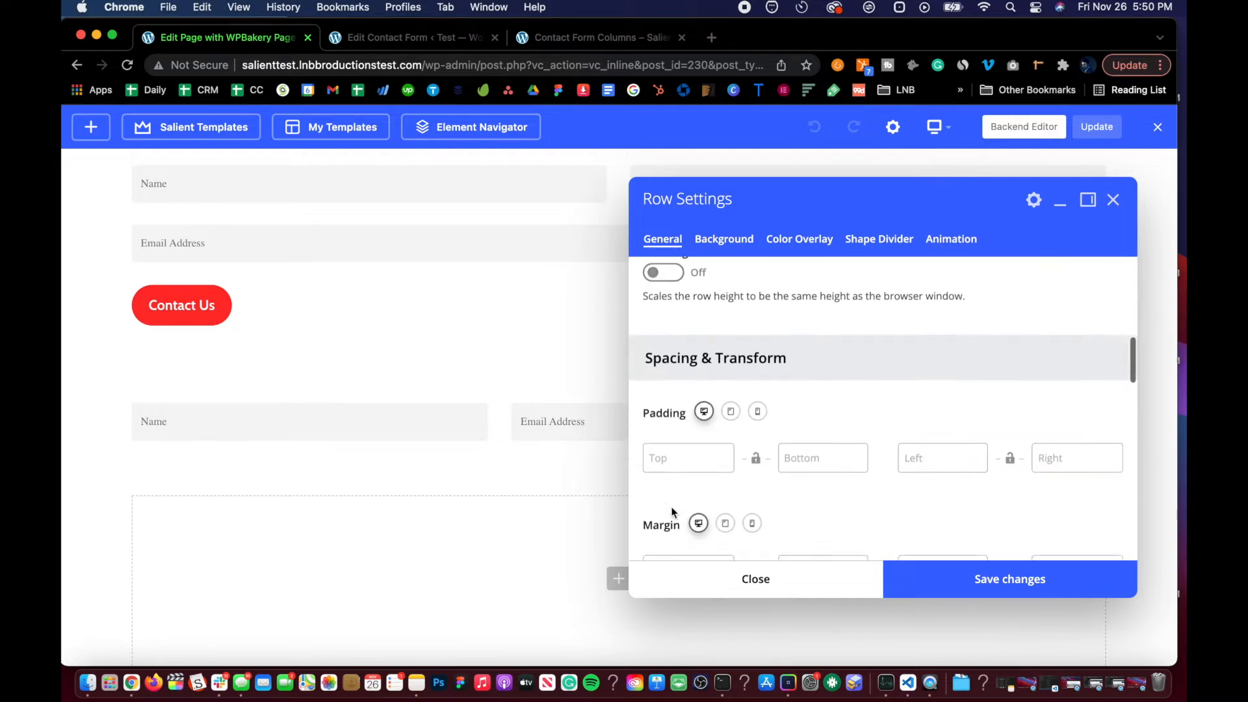
pyautogui.scroll(-2, 673, 513)
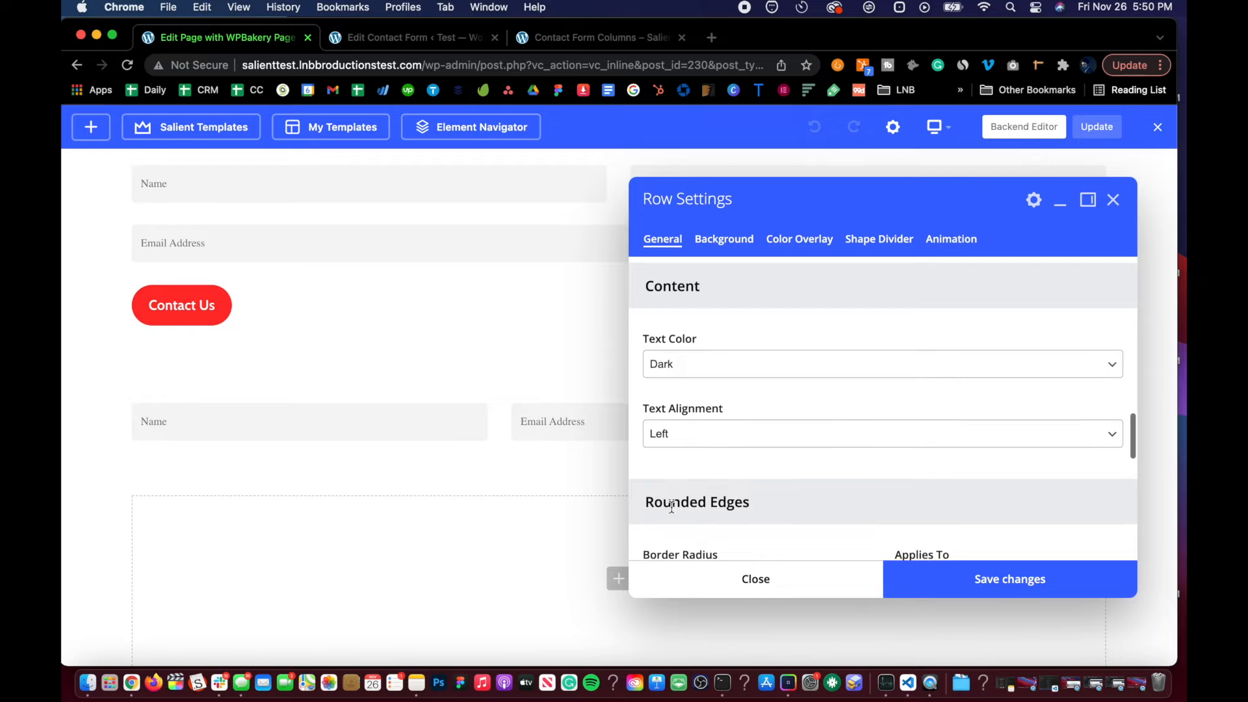
pyautogui.click(683, 435)
pyautogui.click(695, 457)
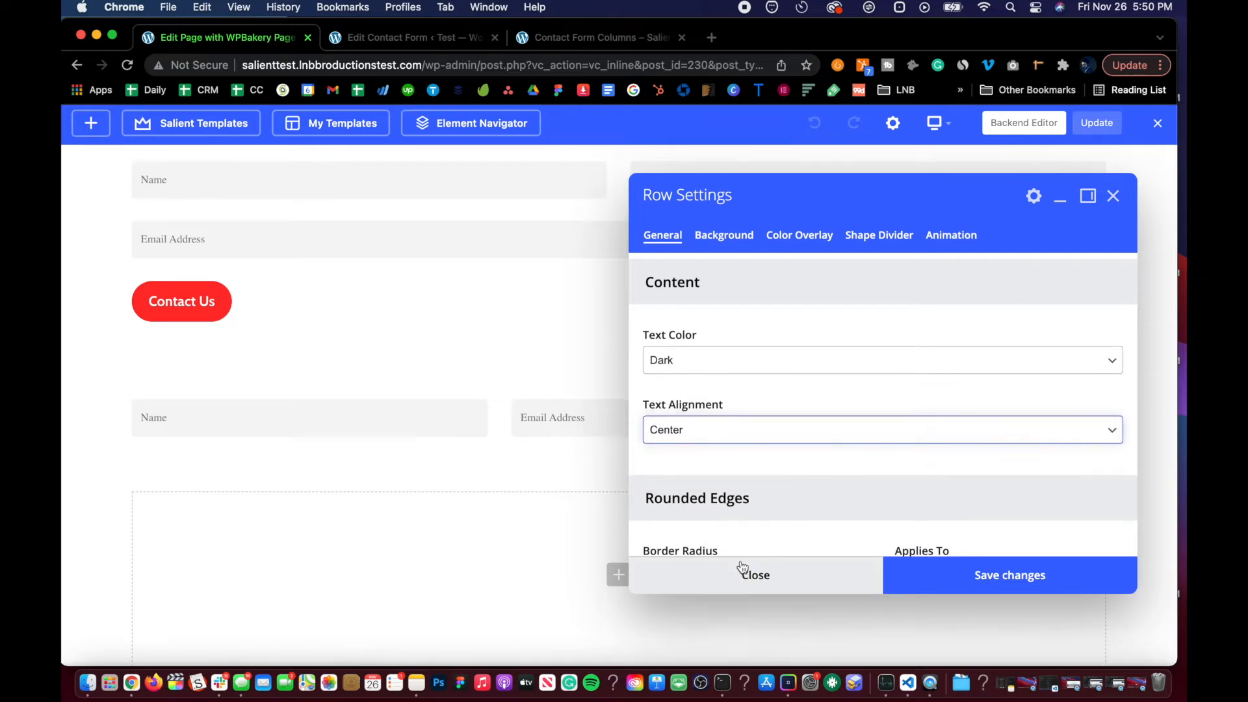
pyautogui.scroll(-8, 740, 513)
pyautogui.scroll(5, 739, 513)
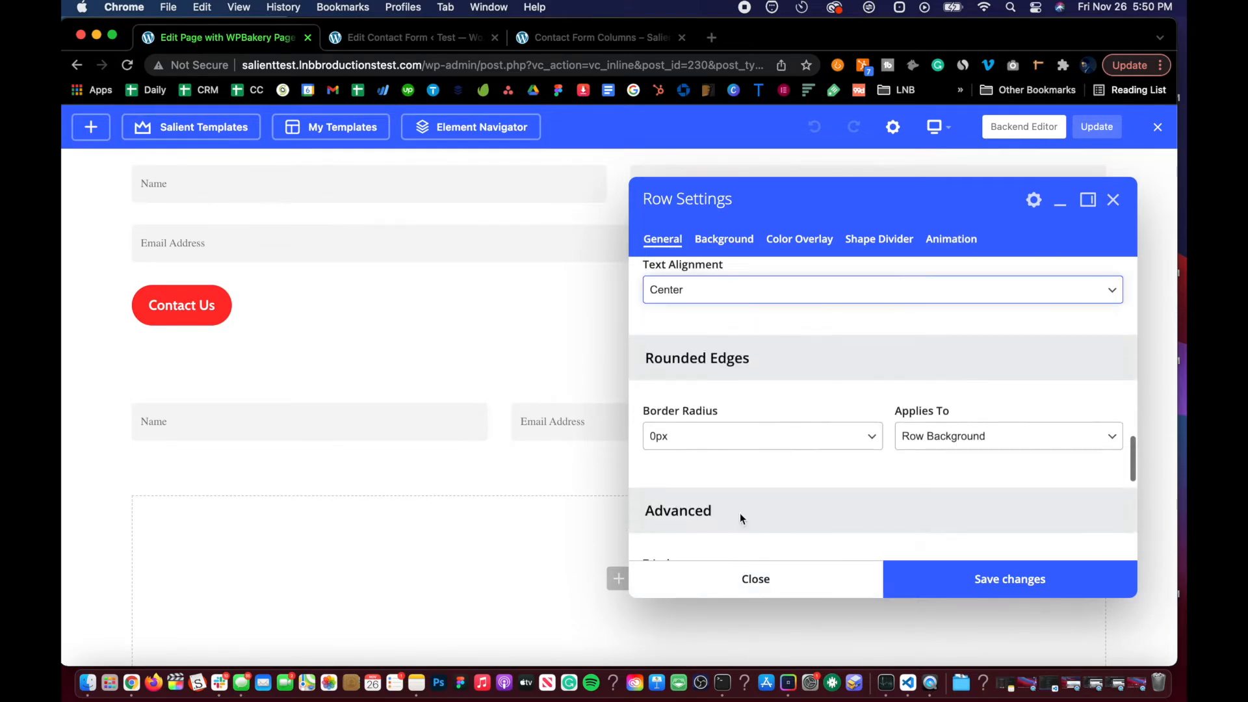
pyautogui.click(899, 582)
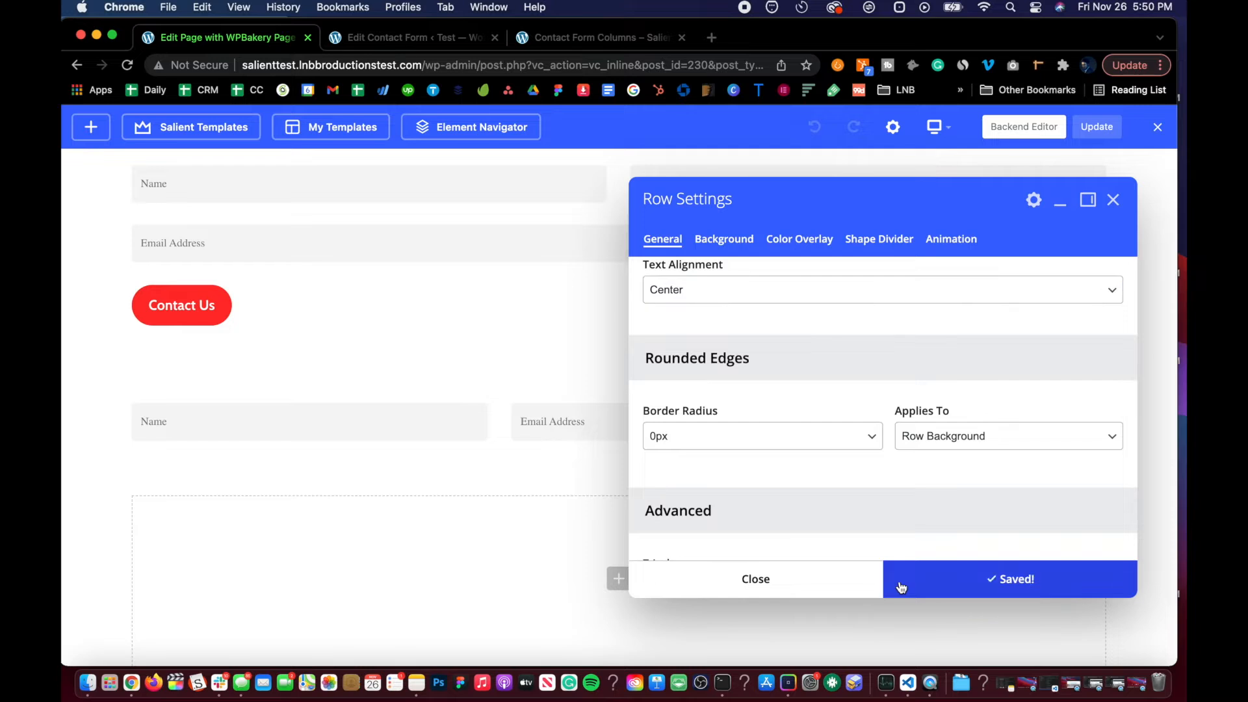
pyautogui.click(808, 582)
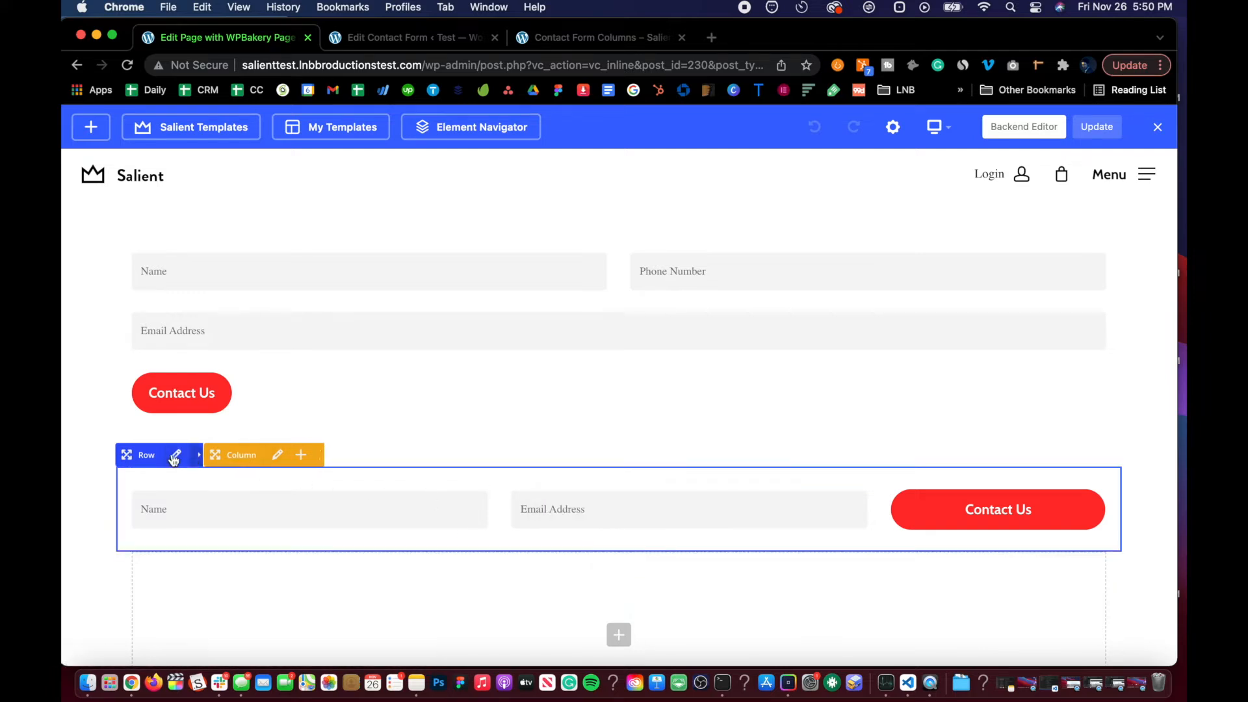
# Step: Change the second row's layout to three columns of 1/6 + 2/3 + 1/6
pyautogui.click(210, 455)
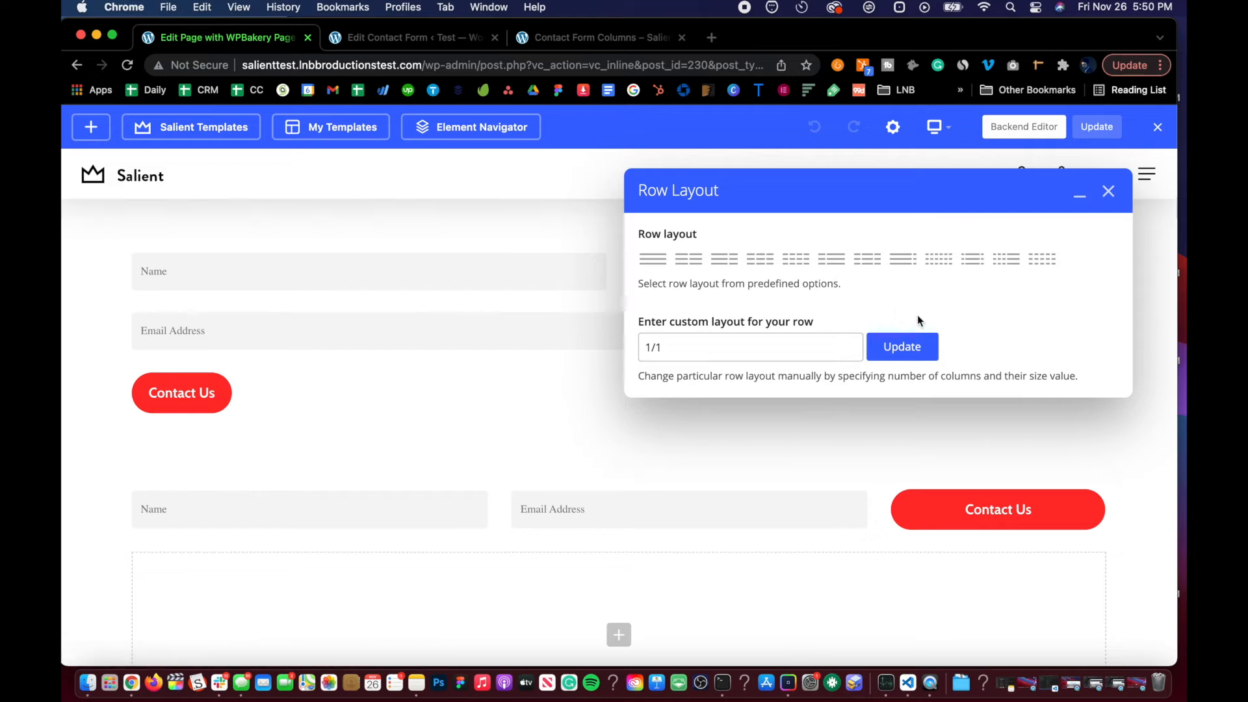
pyautogui.click(972, 259)
pyautogui.click(902, 349)
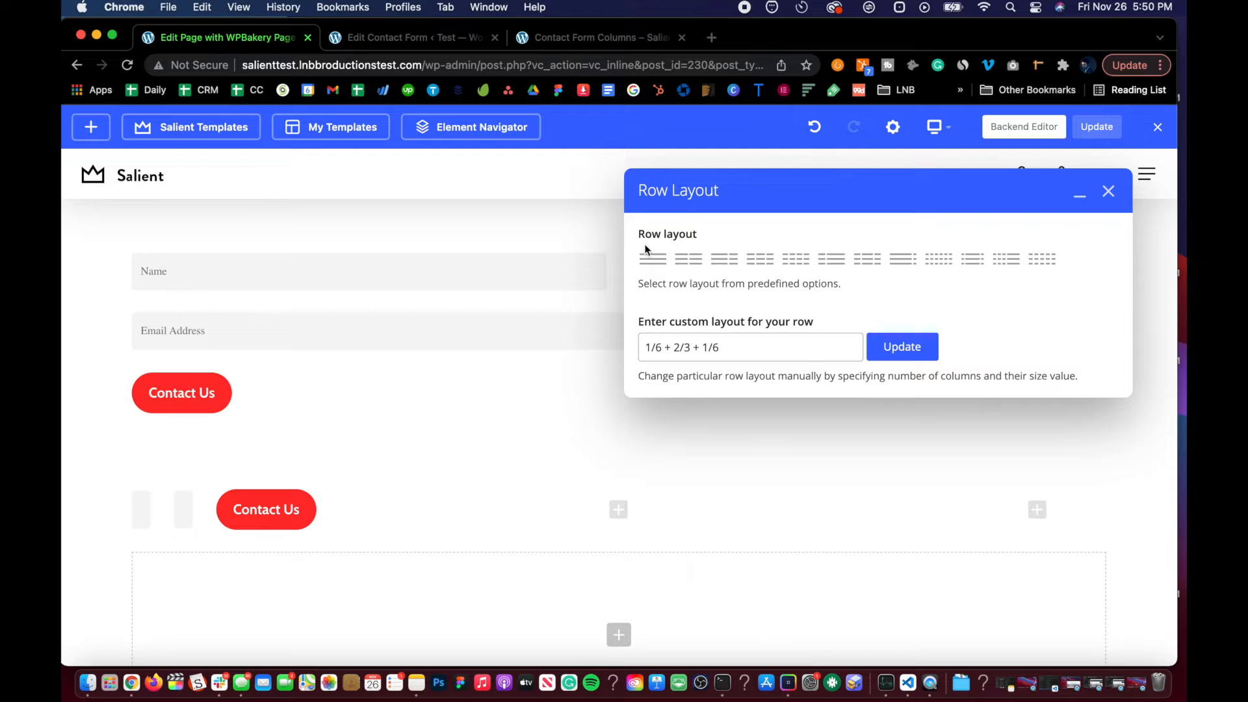
pyautogui.click(1107, 190)
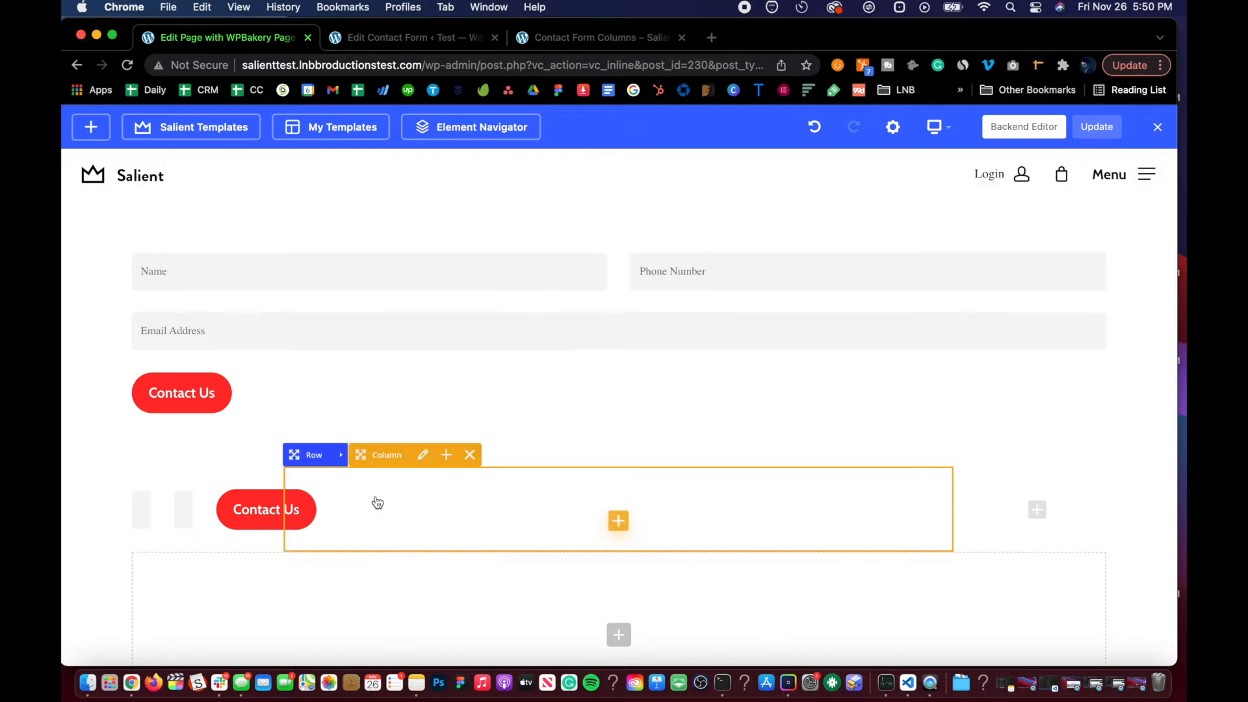
# Step: Move the form text block into the middle column, update the page and exit the editor
pyautogui.moveTo(172, 509); pyautogui.dragTo(518, 518)
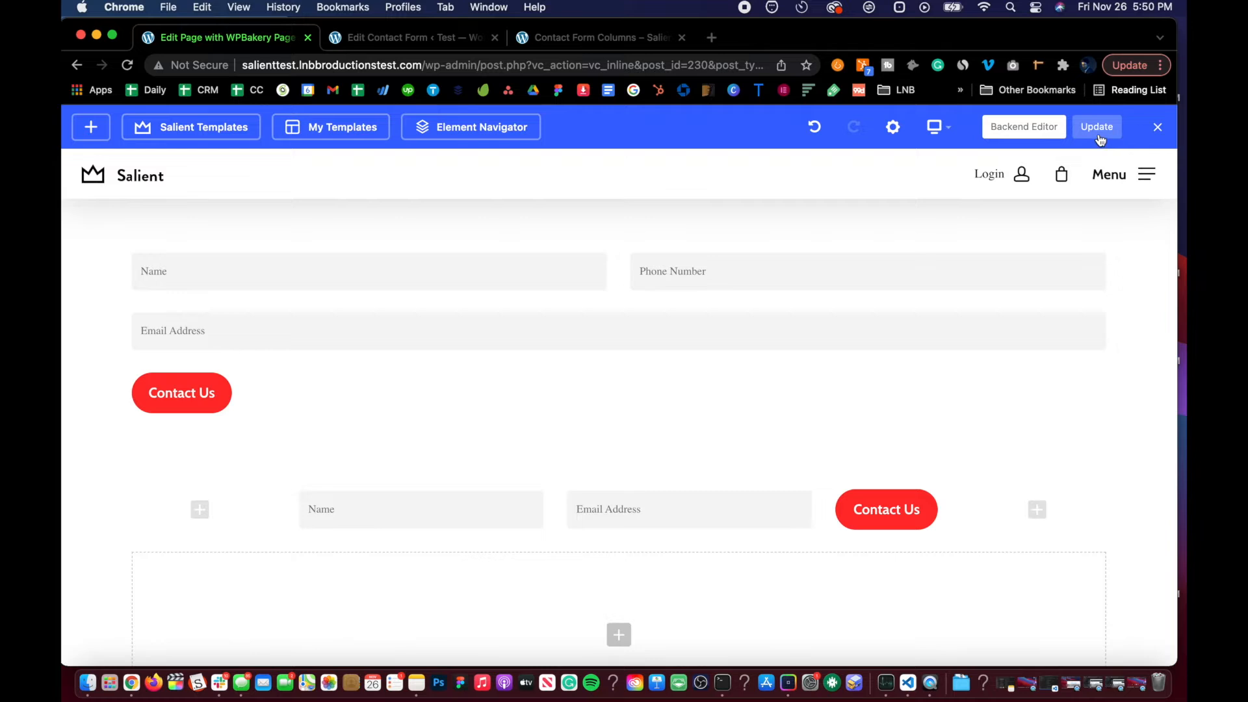
pyautogui.click(1096, 132)
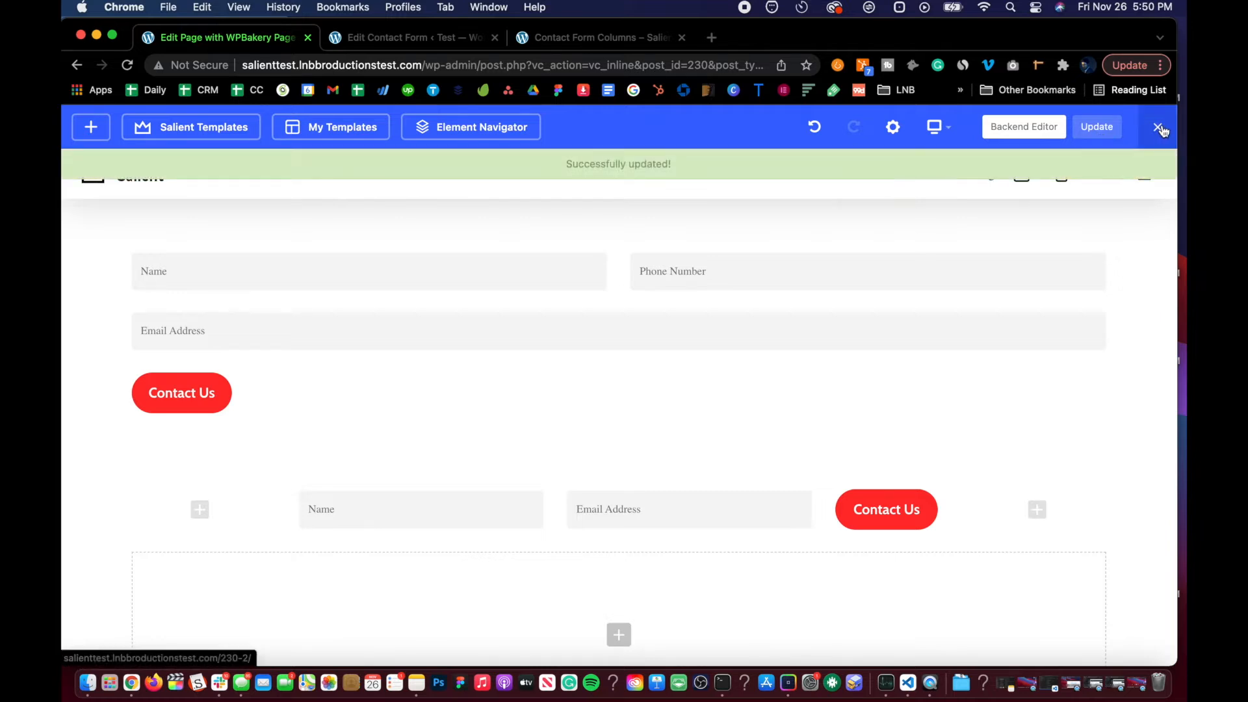
pyautogui.click(1159, 128)
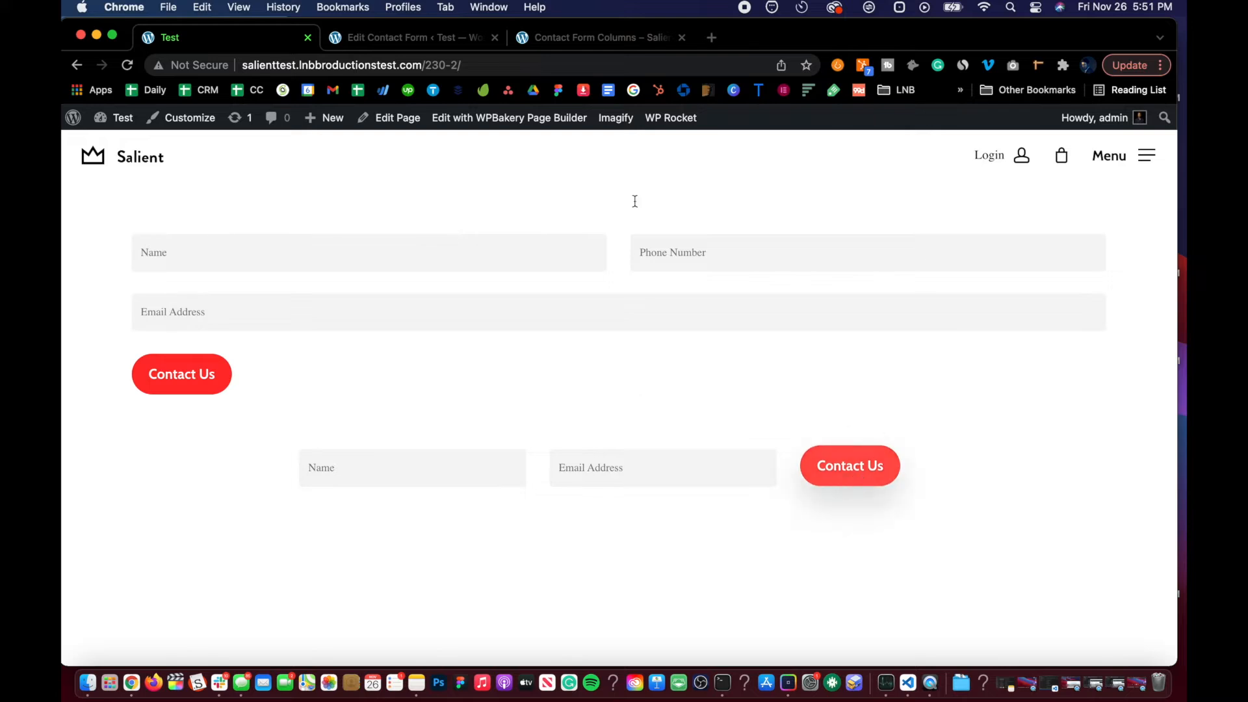
# Step: Change Contact Form 2's submit button label to Subscribe
pyautogui.click(414, 40)
pyautogui.scroll(-5, 309, 382)
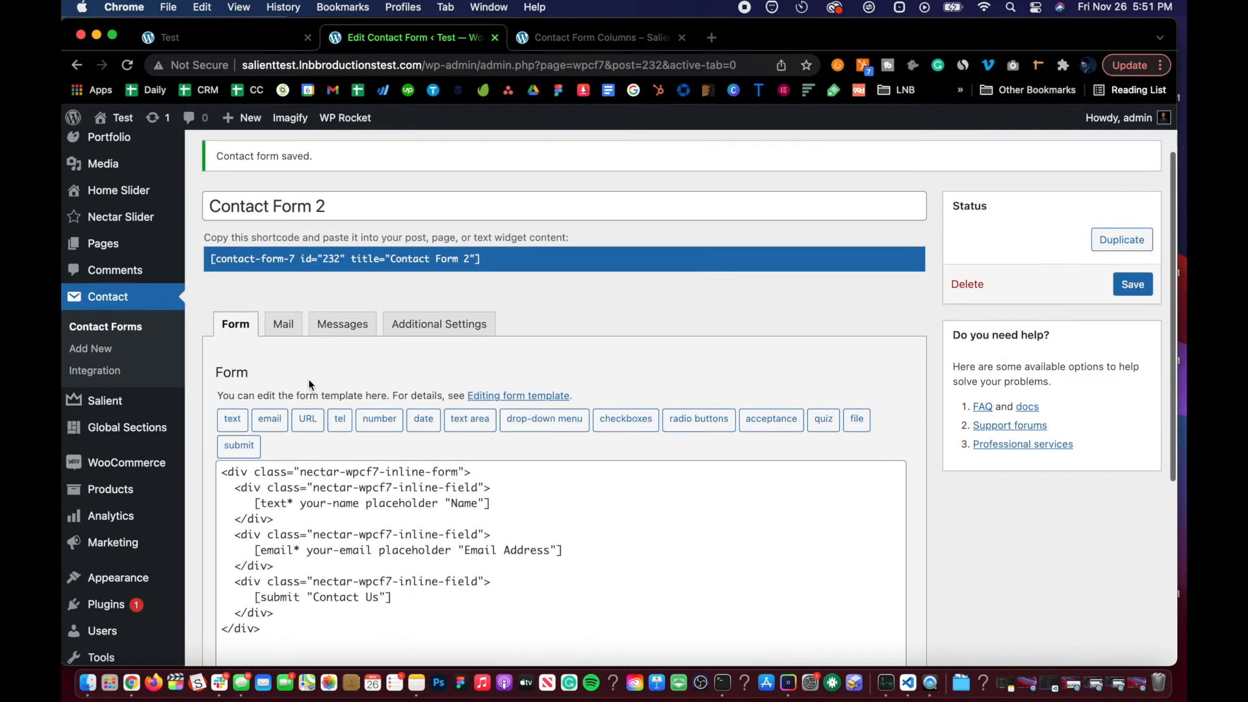
pyautogui.click(374, 467)
pyautogui.press('BackSpace')
pyautogui.press('BackSpace')
pyautogui.press('BackSpace')
pyautogui.press('BackSpace')
pyautogui.press('BackSpace')
pyautogui.press('BackSpace')
pyautogui.press('BackSpace')
pyautogui.press('BackSpace')
pyautogui.press('BackSpace')
pyautogui.press('BackSpace')
pyautogui.write('Subscribe')
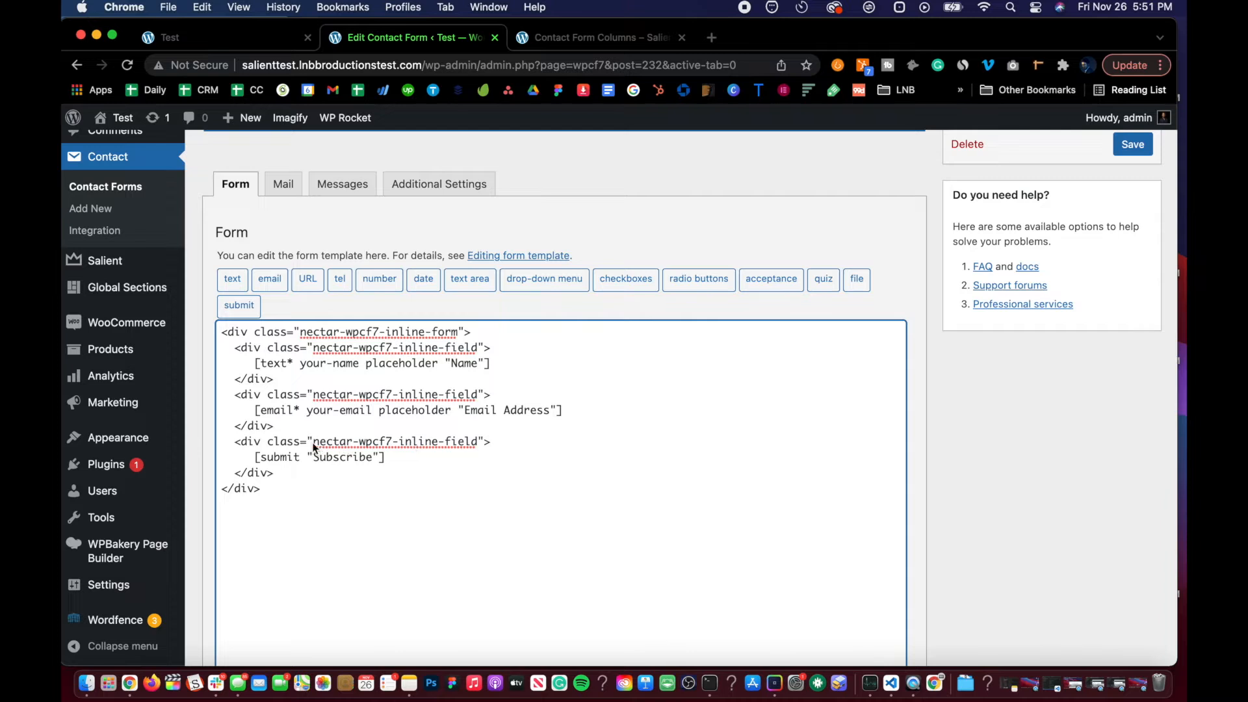
pyautogui.moveTo(352, 443); pyautogui.dragTo(476, 441)
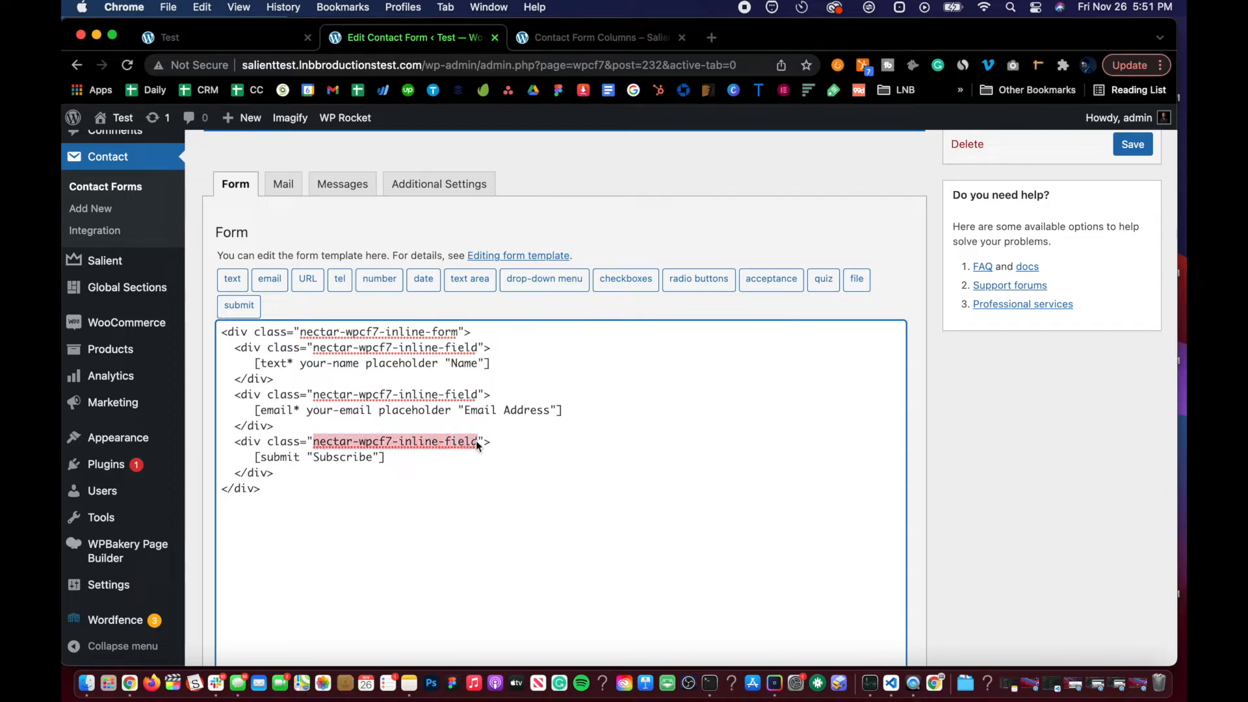
pyautogui.click(476, 443)
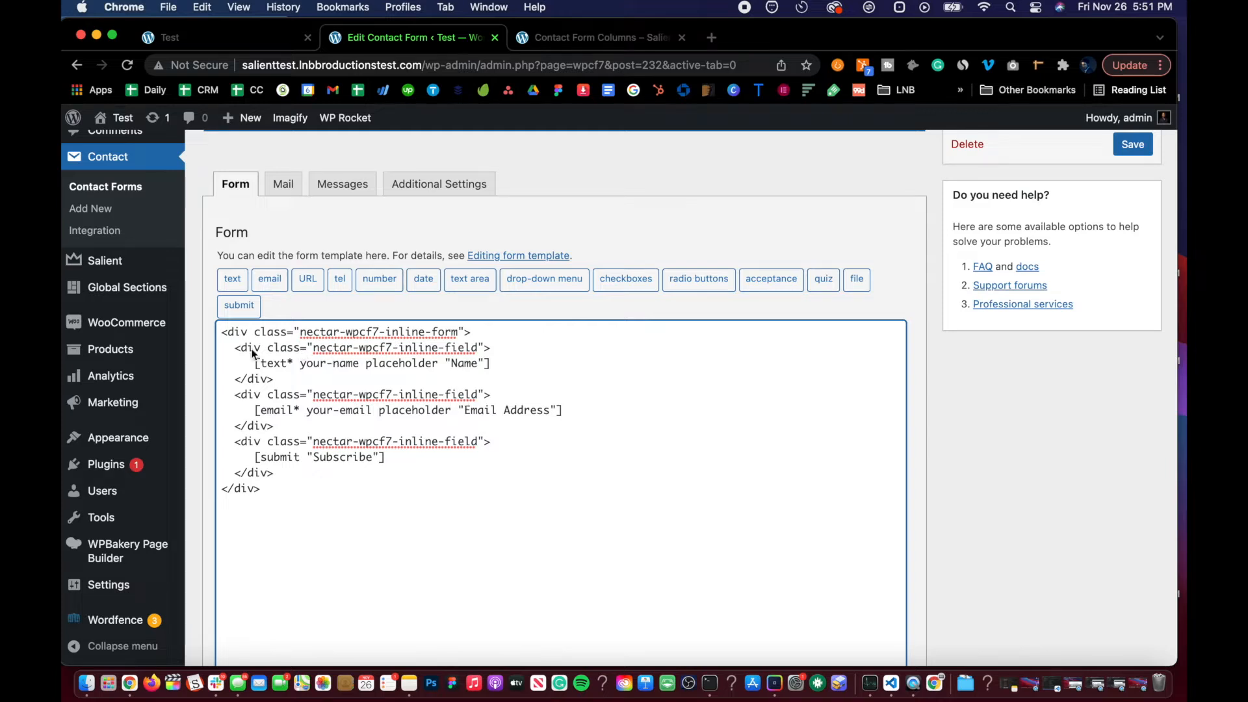
pyautogui.press('BackSpace')
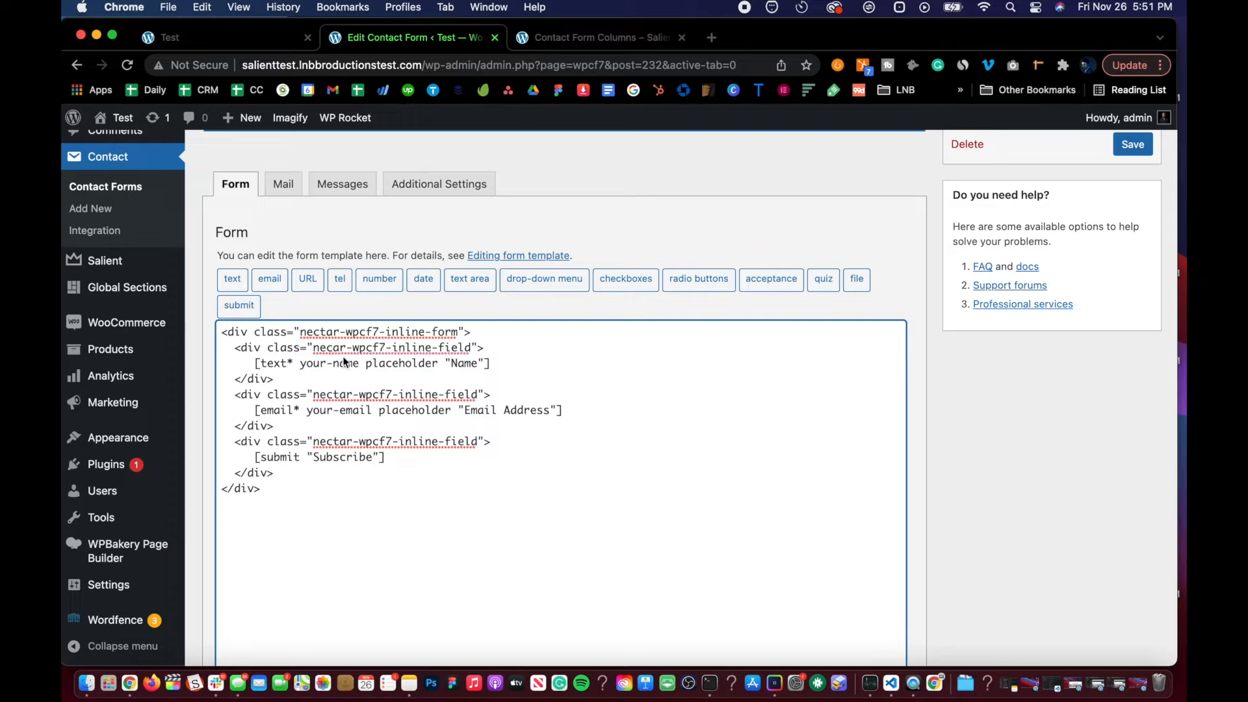
pyautogui.write('t')
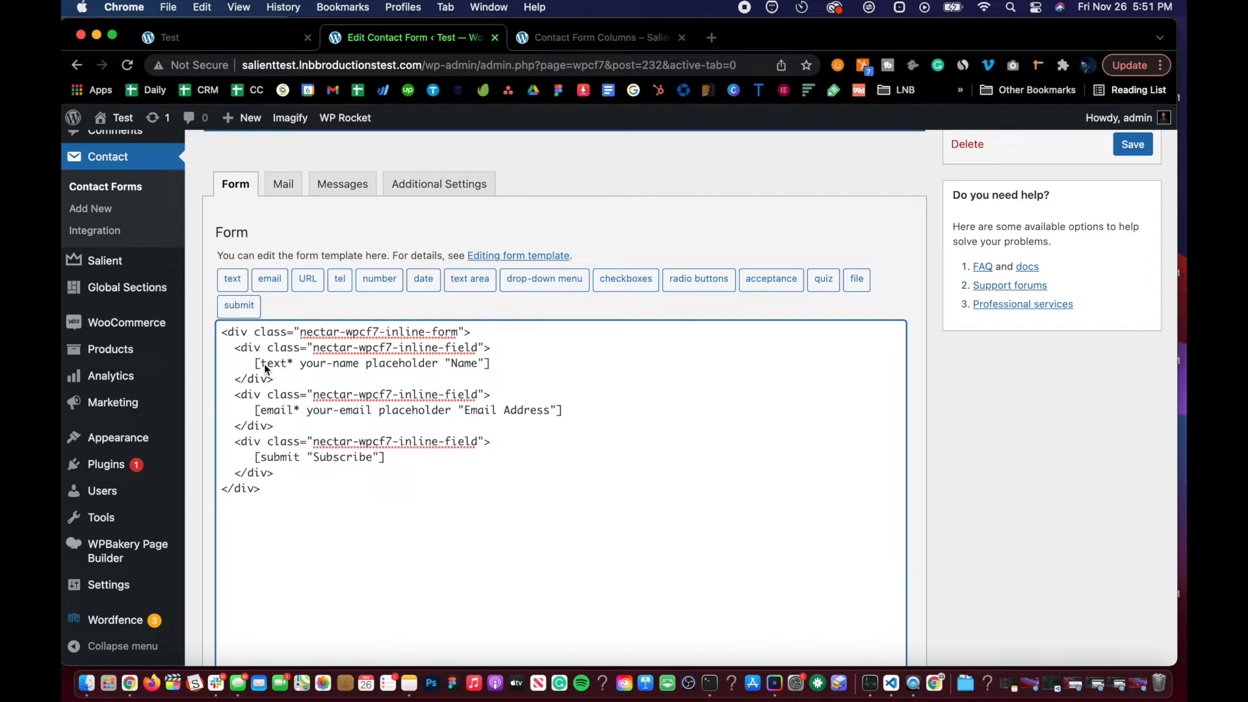
# Step: Review Contact Form 2's edited form template
pyautogui.scroll(-1, 305, 411)
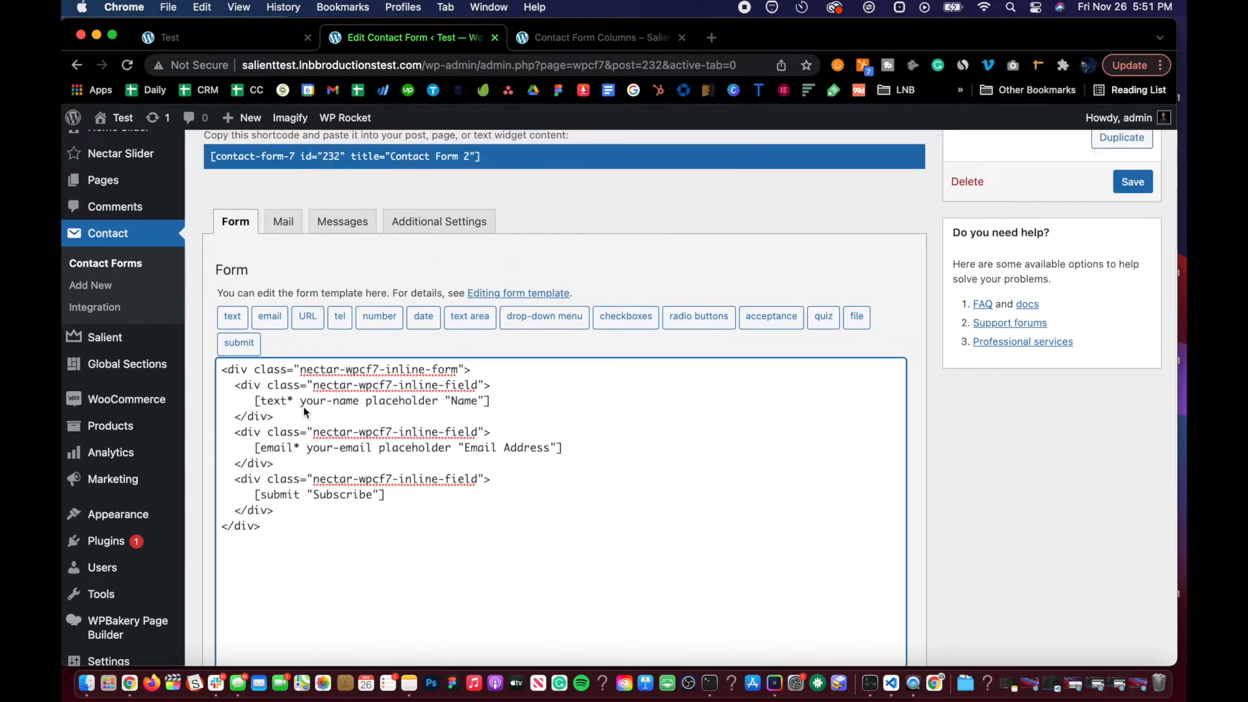
pyautogui.scroll(-5, 303, 411)
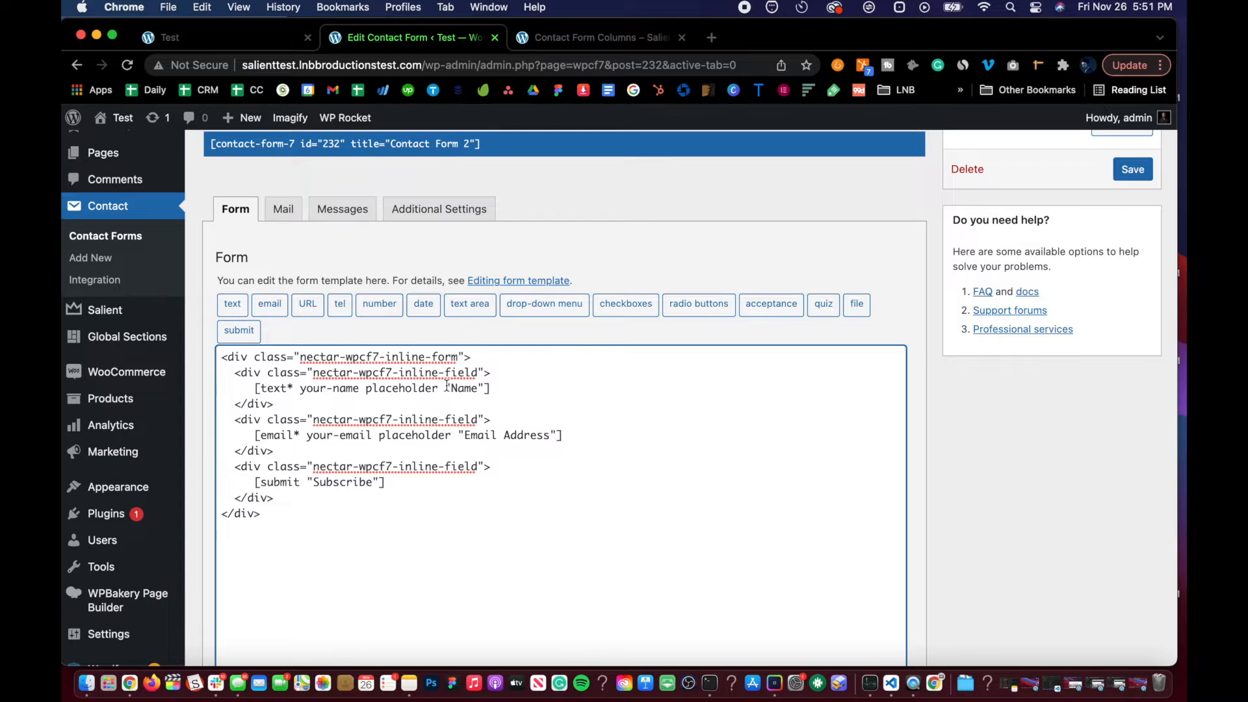
pyautogui.scroll(-3, 414, 416)
pyautogui.click(414, 416)
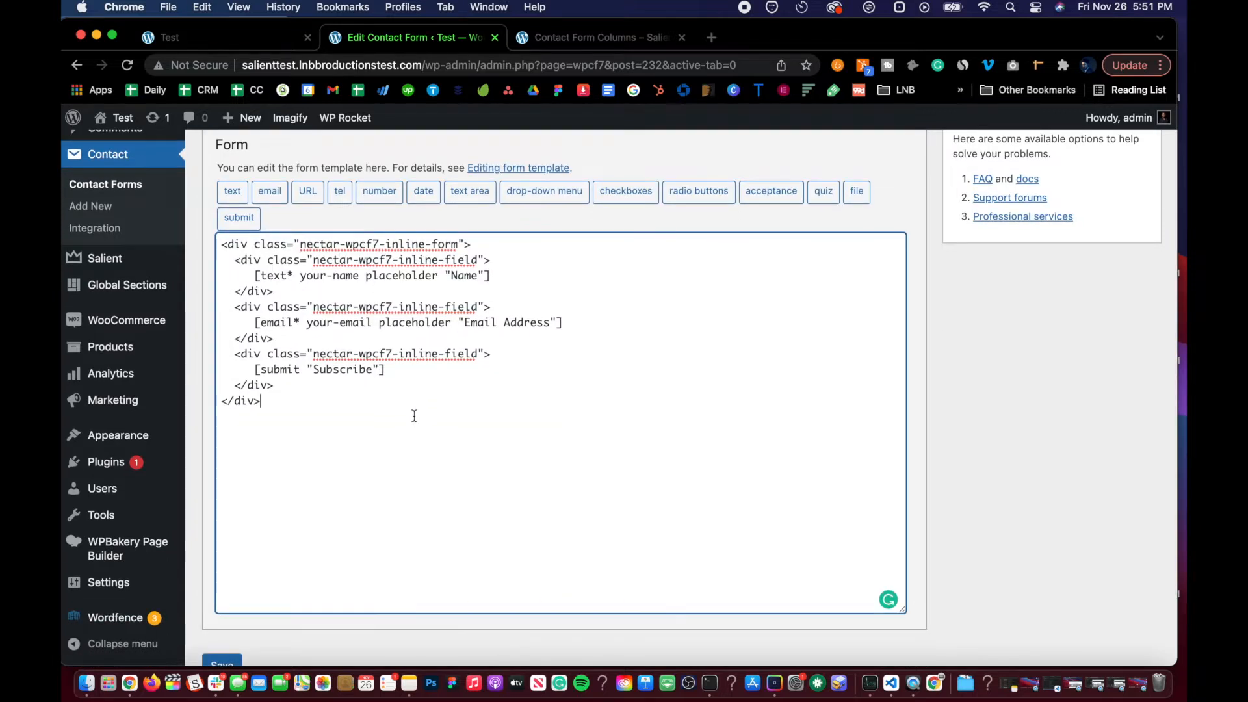
pyautogui.press('super+a')
pyautogui.click(410, 408)
pyautogui.scroll(3, 410, 409)
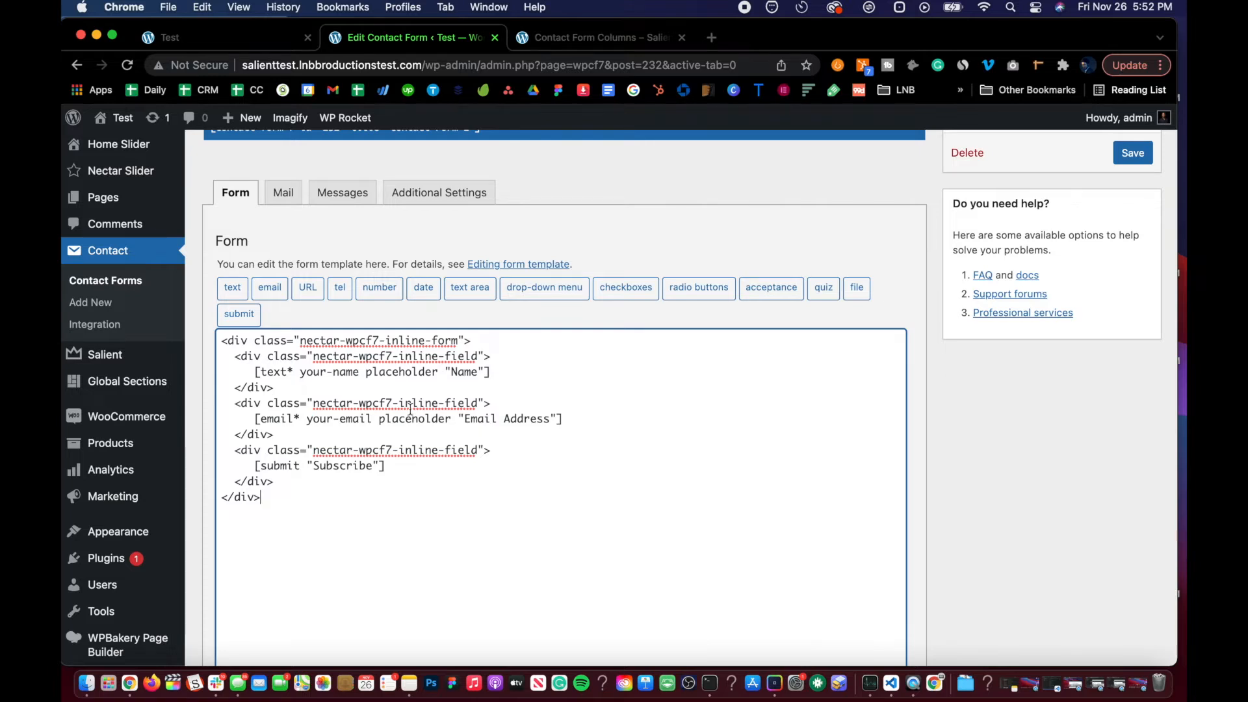
pyautogui.scroll(-1, 410, 409)
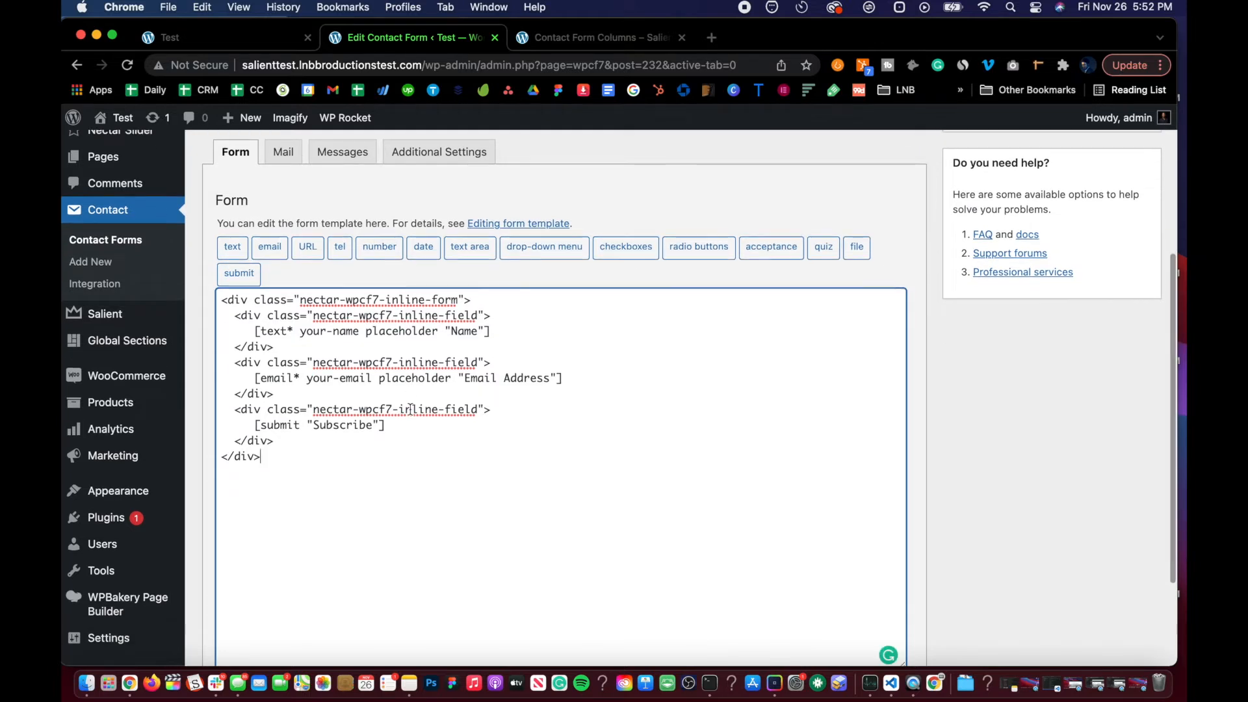
pyautogui.scroll(-2, 410, 409)
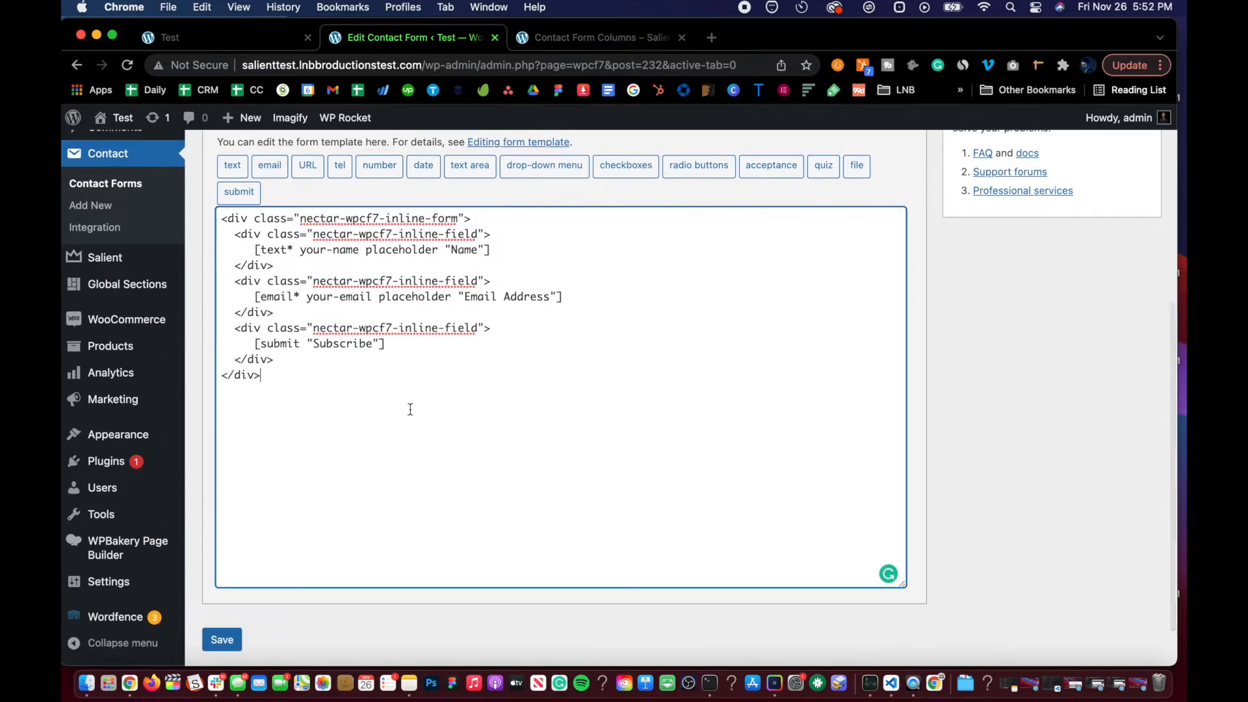
pyautogui.scroll(5, 410, 408)
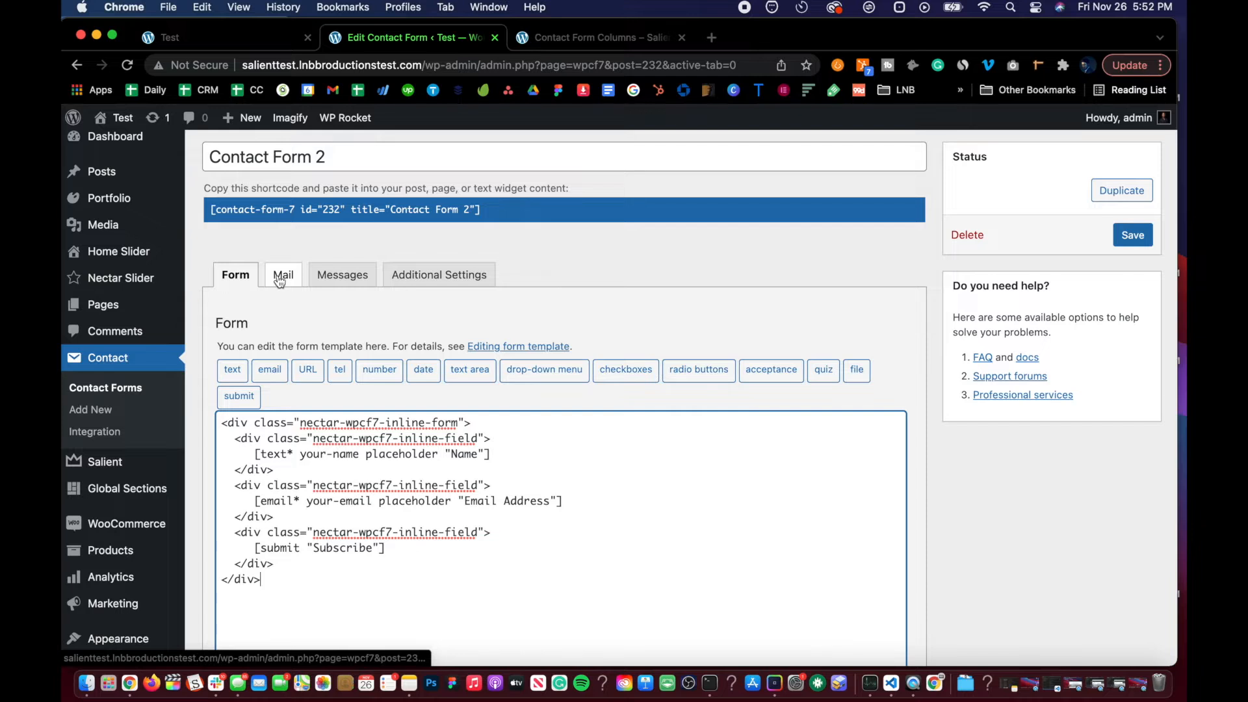
# Step: Remove the Name field block from Contact Form 2's template and save the form
pyautogui.scroll(-2, 273, 494)
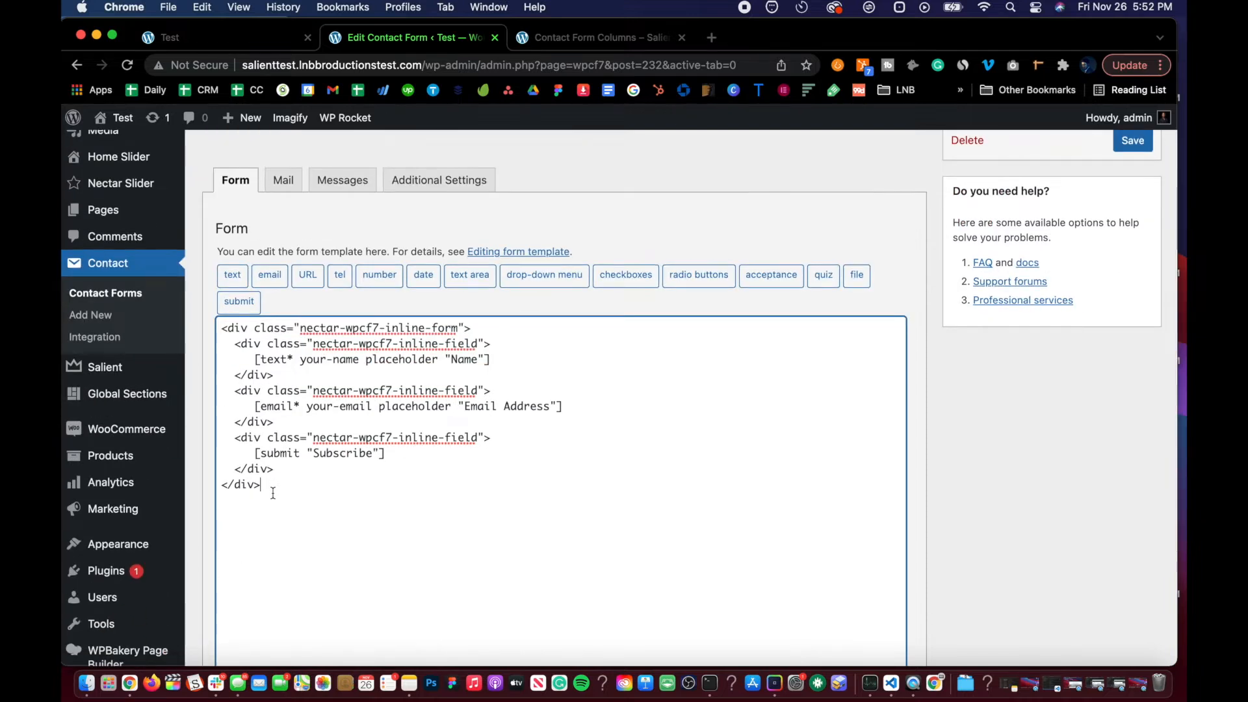
pyautogui.scroll(5, 474, 398)
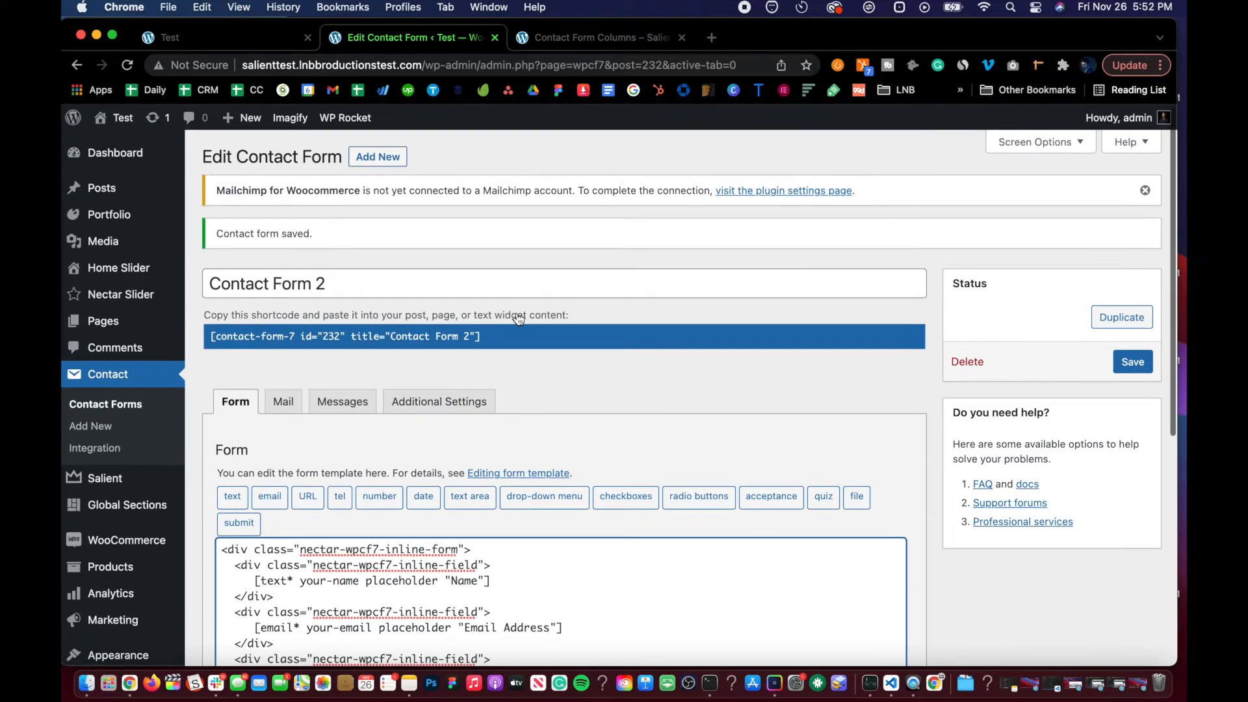
pyautogui.scroll(-8, 518, 317)
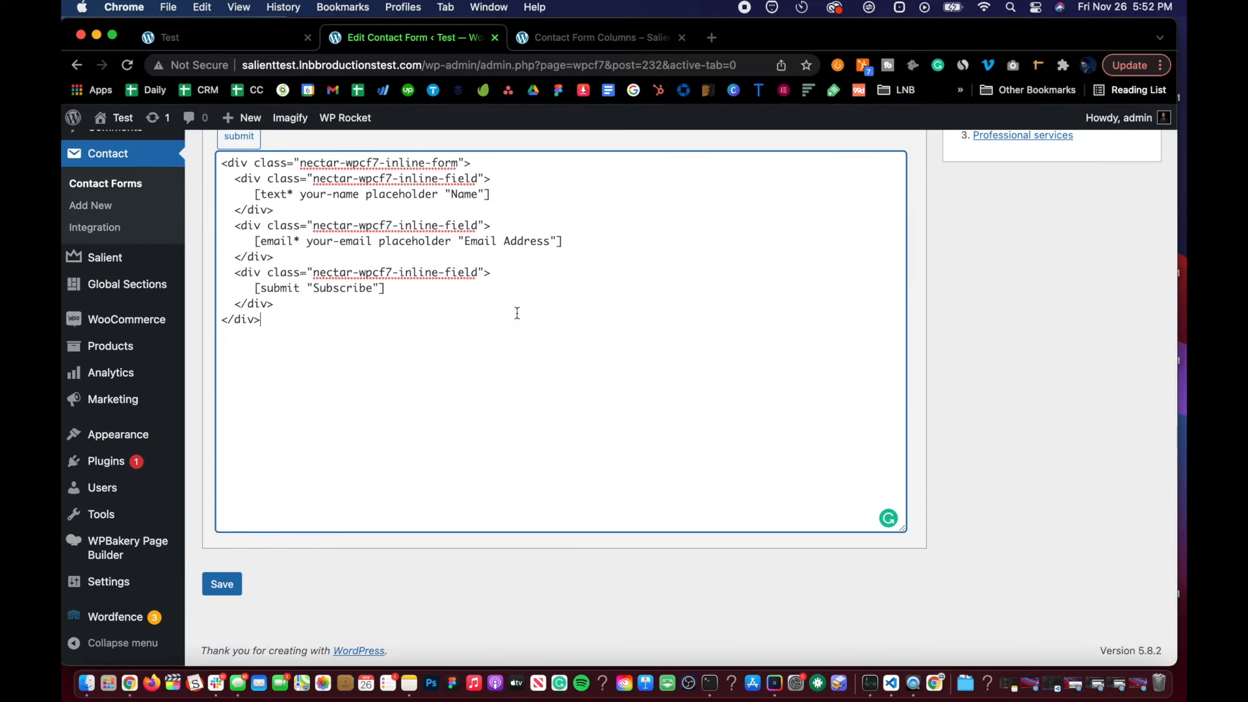
pyautogui.scroll(4, 517, 314)
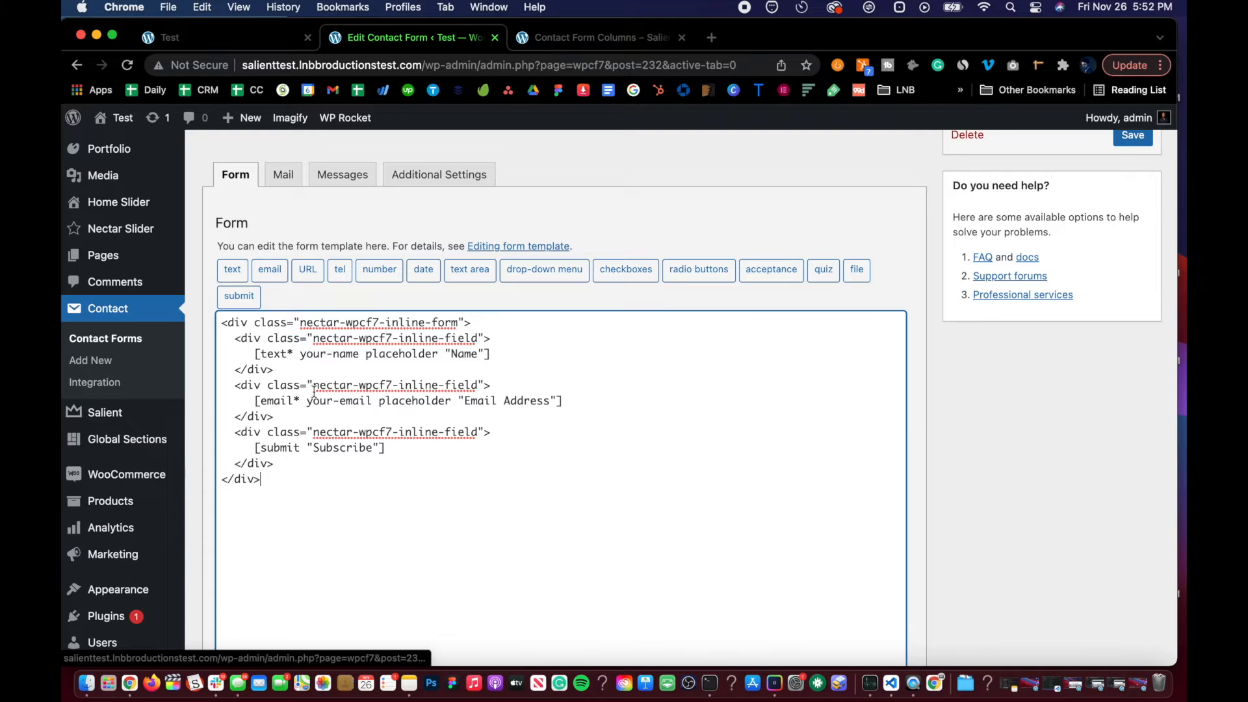
pyautogui.scroll(-2, 316, 388)
pyautogui.scroll(1, 338, 345)
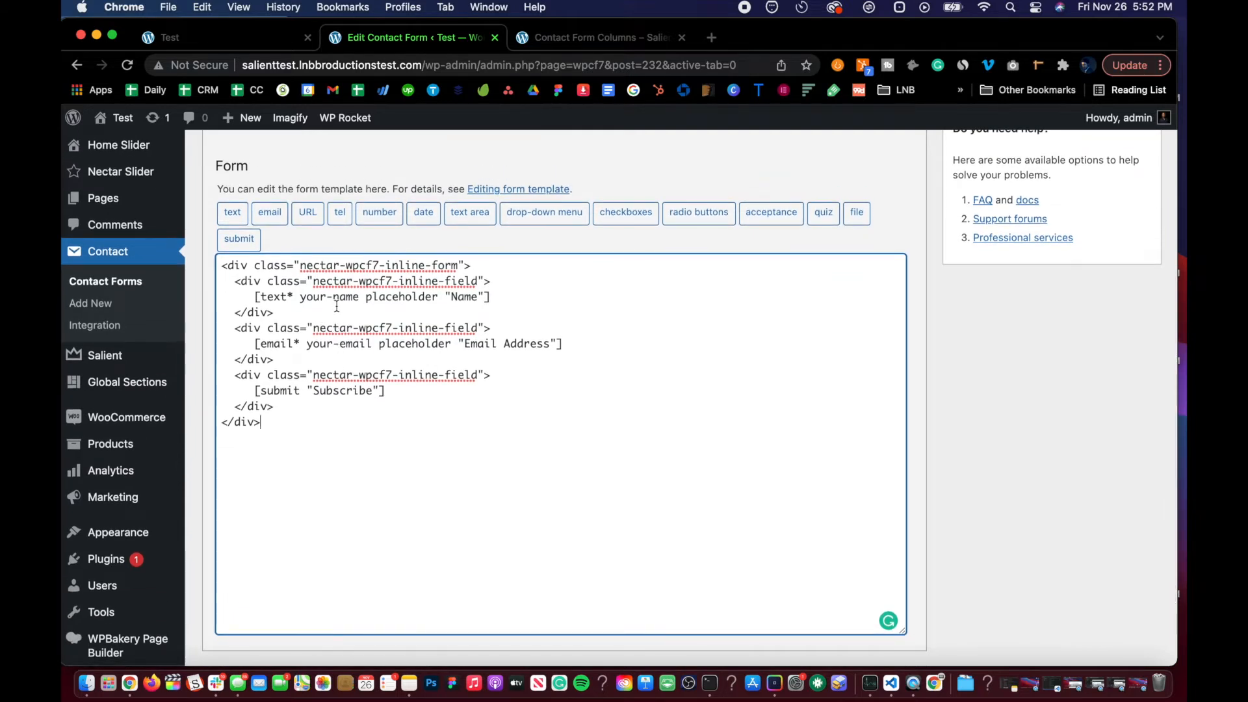
pyautogui.moveTo(298, 308); pyautogui.dragTo(222, 284)
pyautogui.press('super+c')
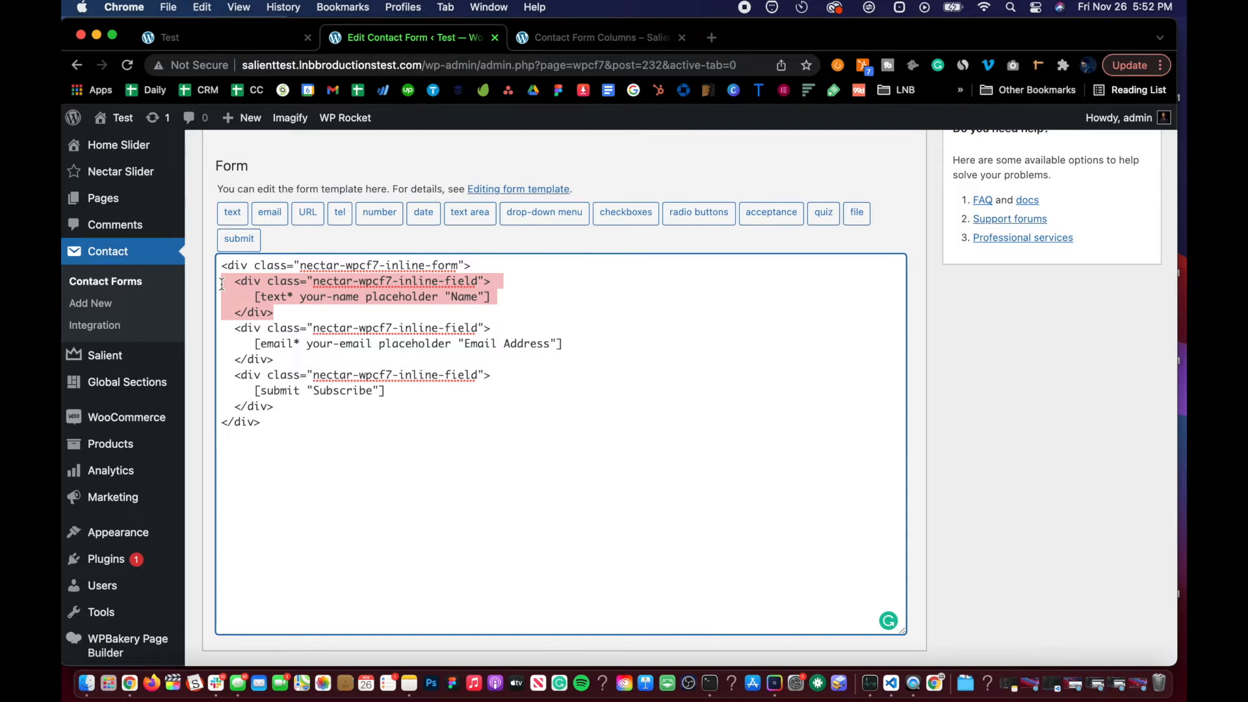
pyautogui.press('BackSpace')
pyautogui.press('BackSpace')
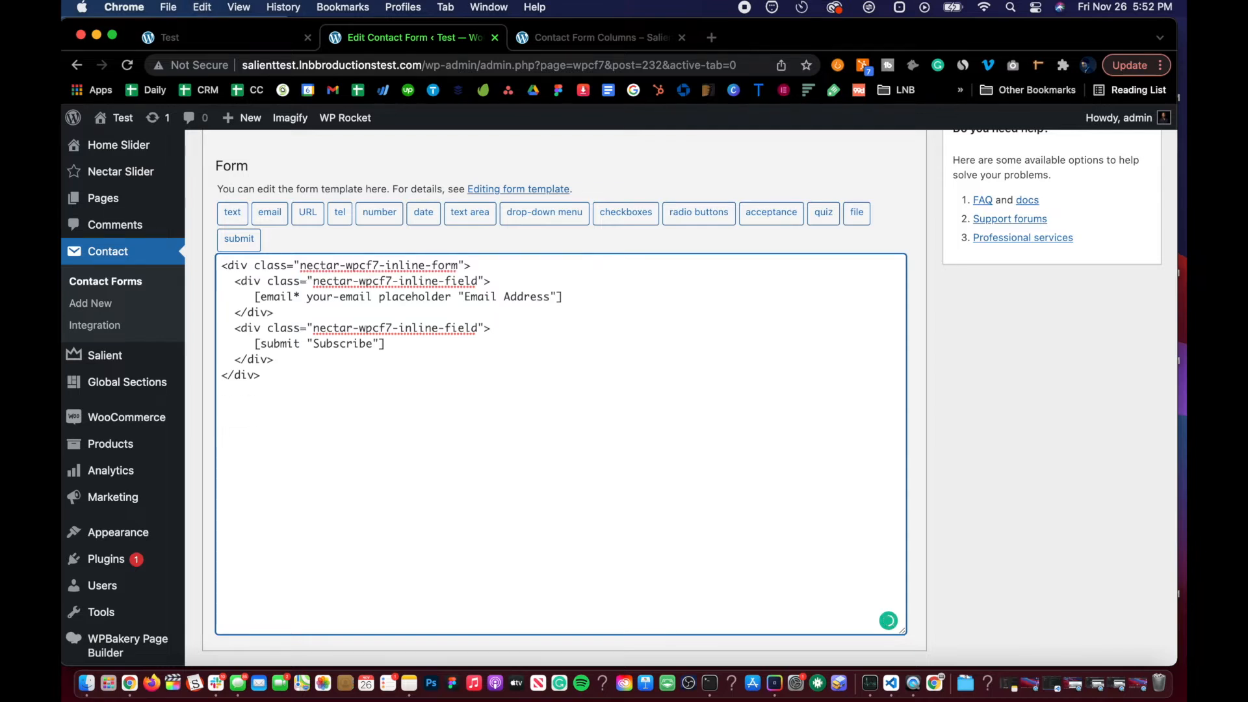
pyautogui.scroll(2, 975, 260)
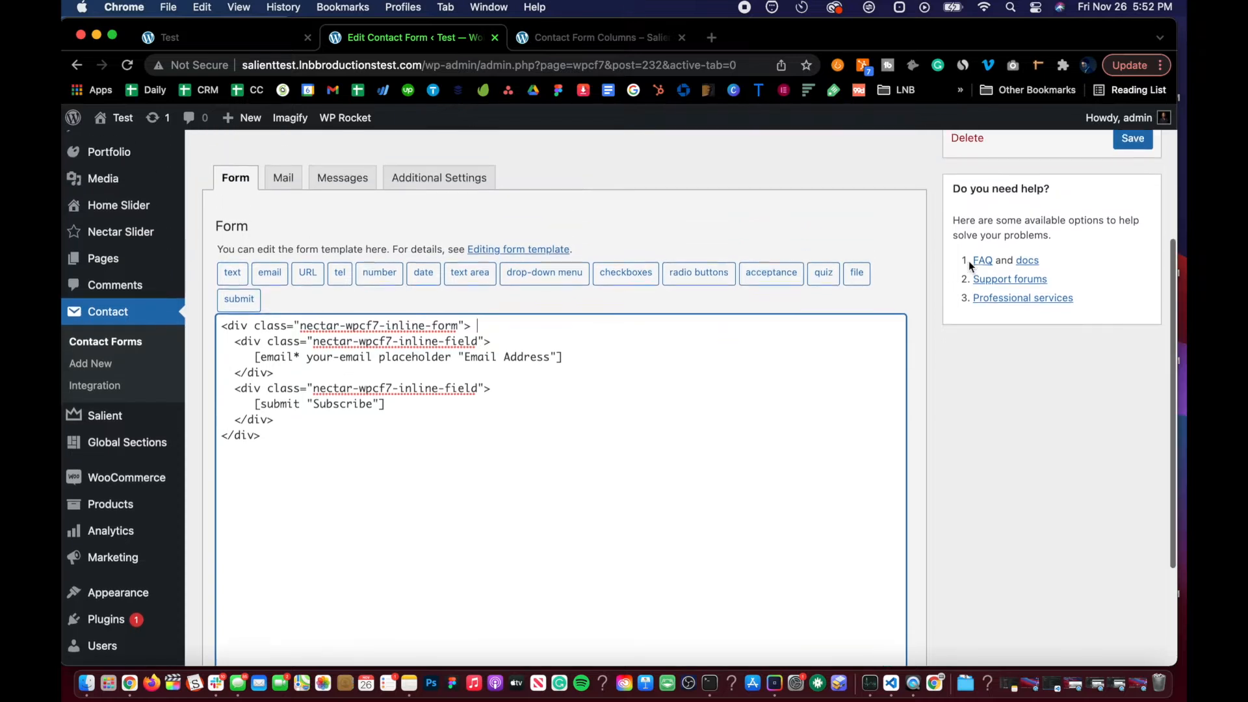
pyautogui.click(1132, 143)
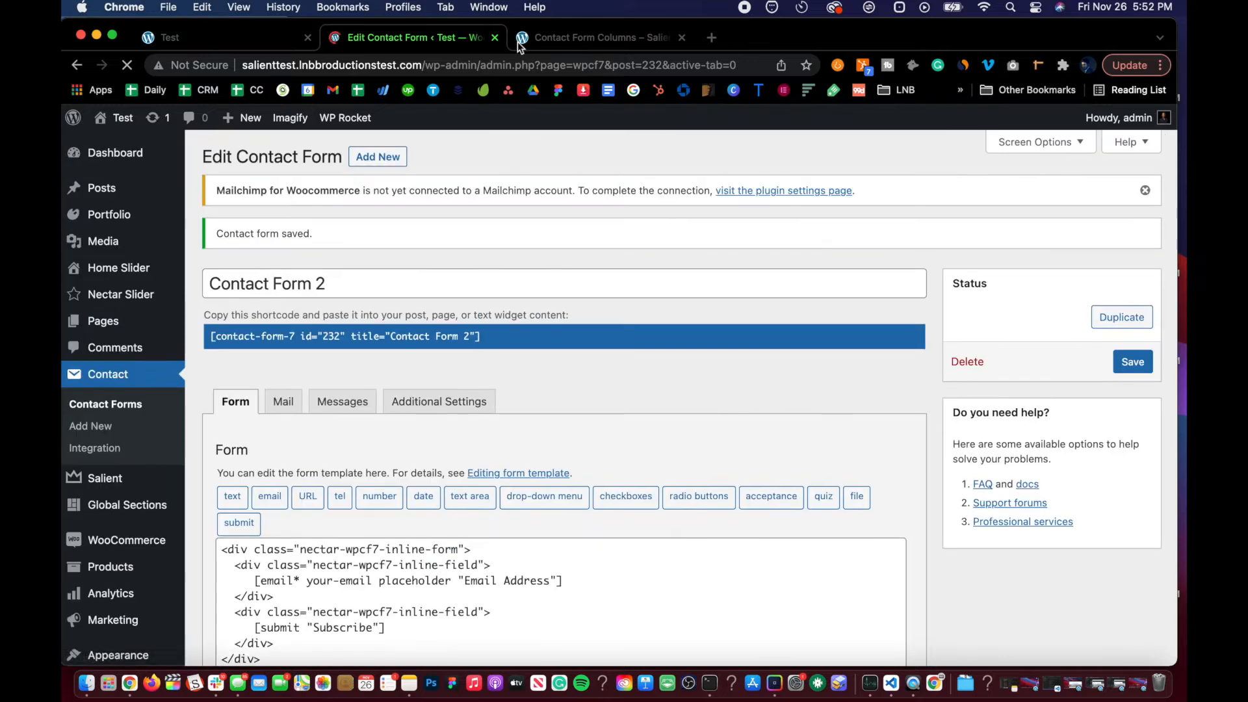
# Step: Reload the Test page to preview the updated subscribe form
pyautogui.click(520, 41)
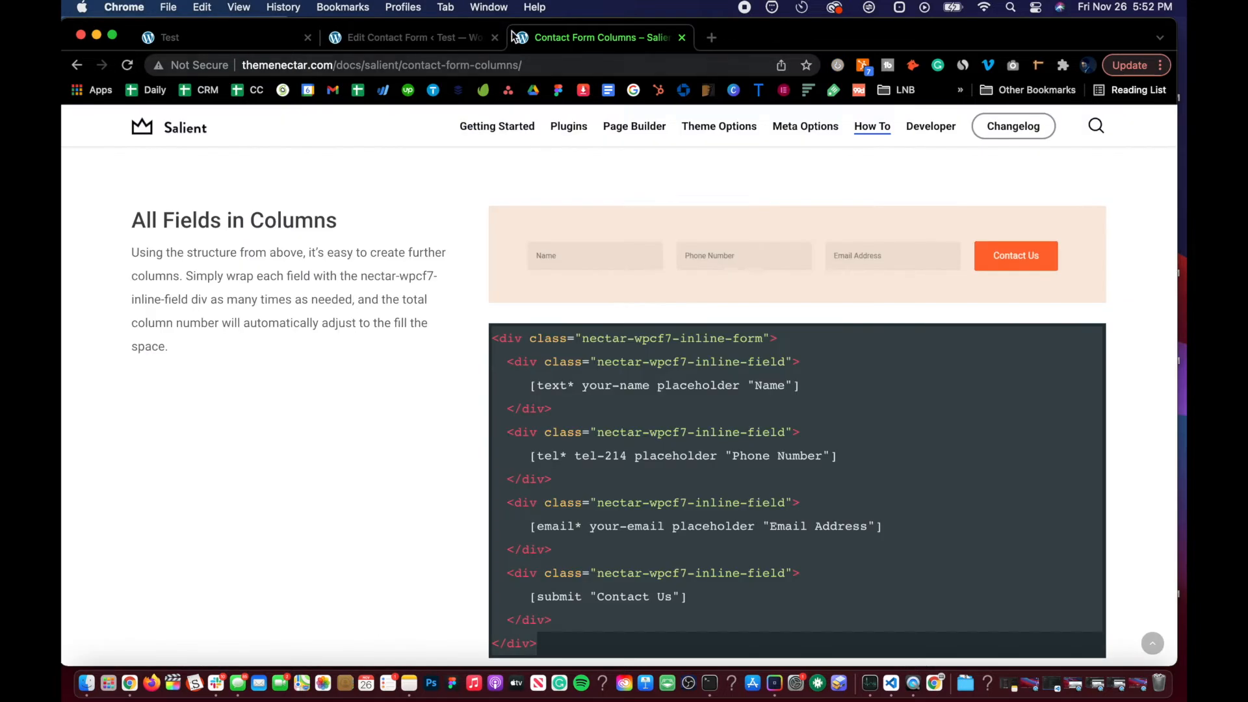
pyautogui.click(266, 38)
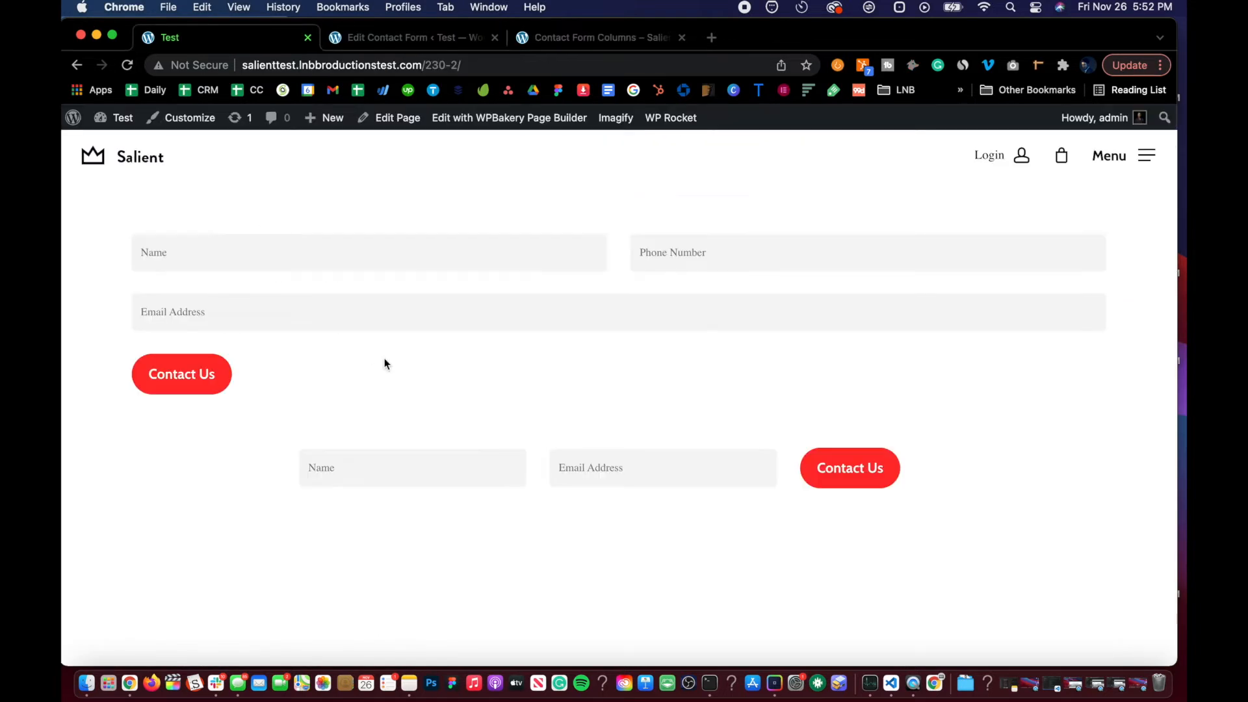
pyautogui.press('super+r')
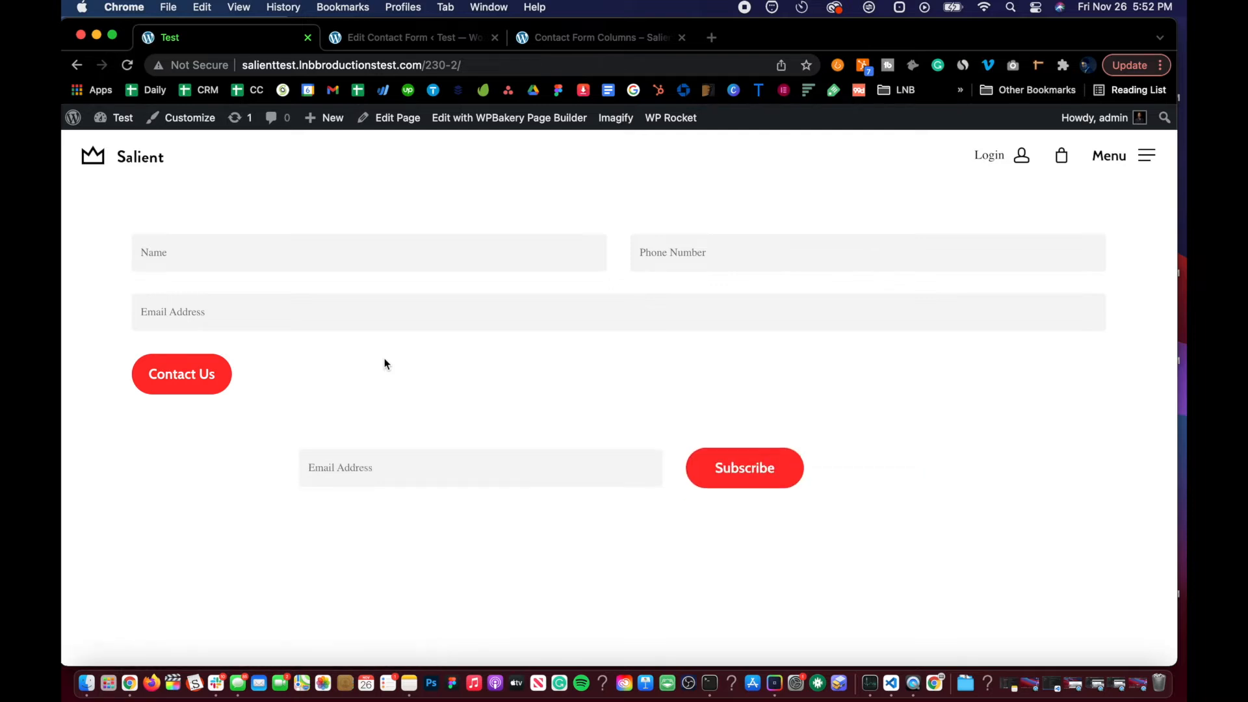
# Step: Paste the Name field block back into Contact Form 2's template, right after the opening inline-form line
pyautogui.click(421, 37)
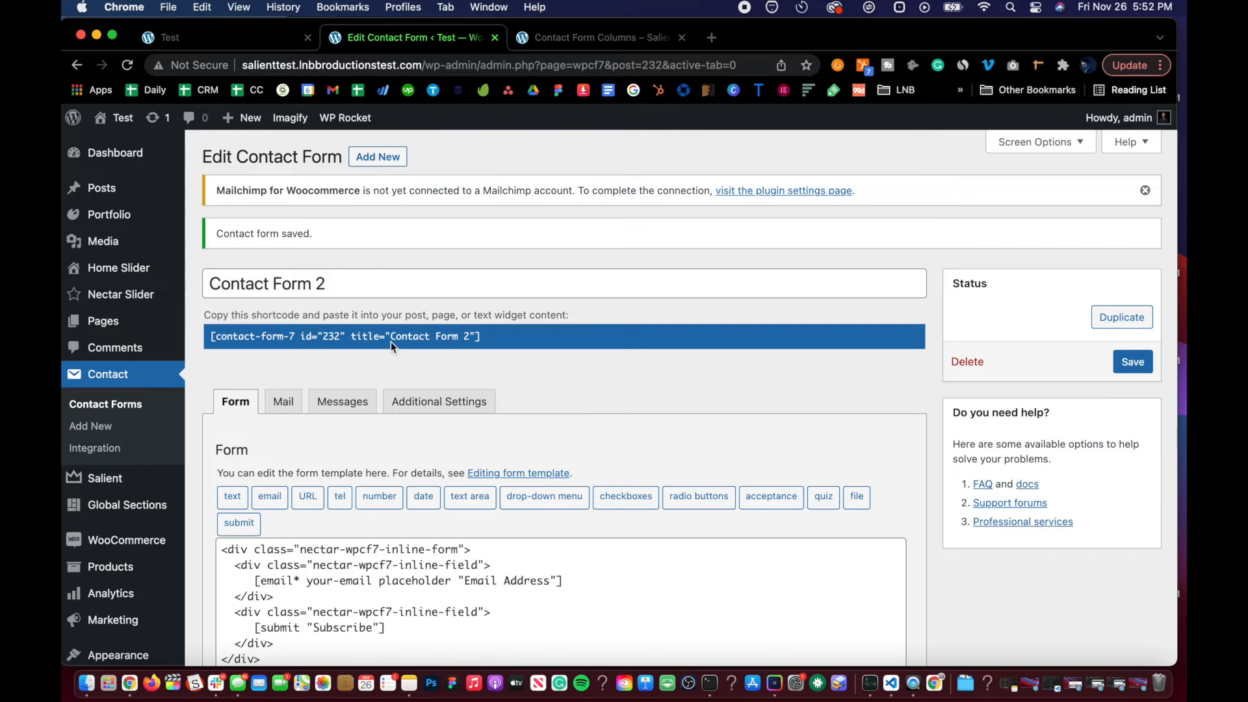
pyautogui.scroll(-3, 416, 273)
pyautogui.moveTo(474, 458); pyautogui.dragTo(215, 455)
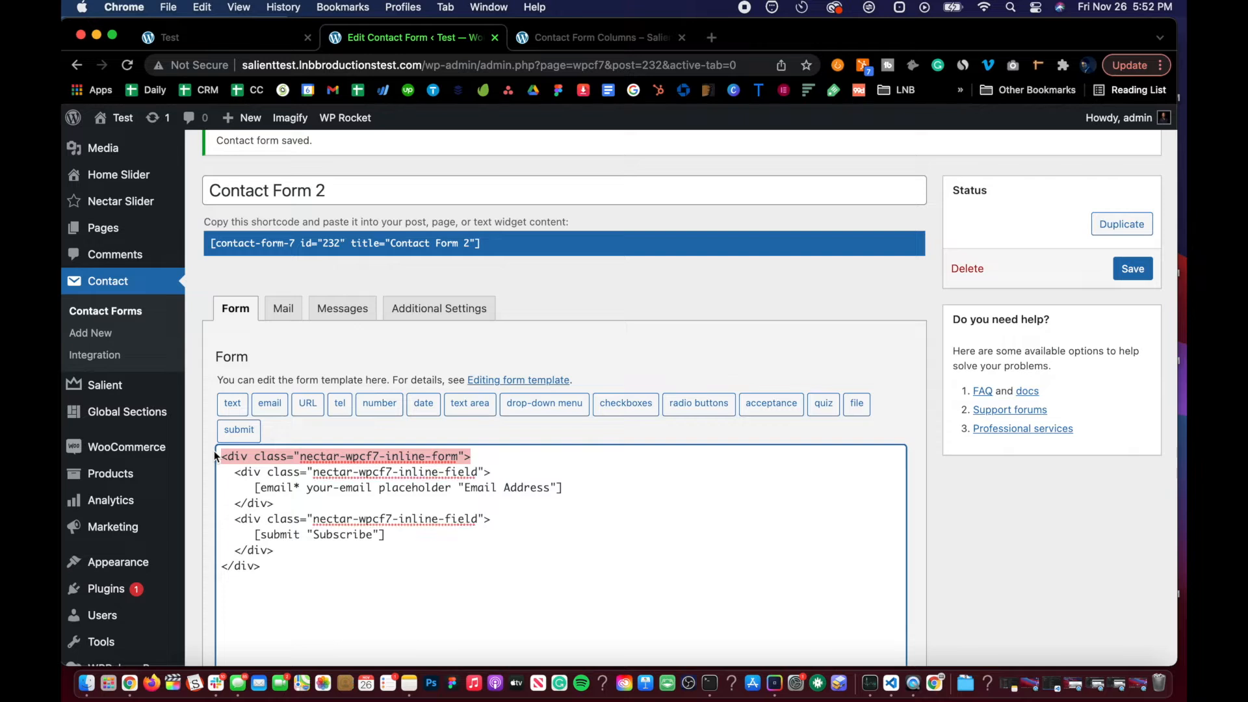
pyautogui.click(269, 456)
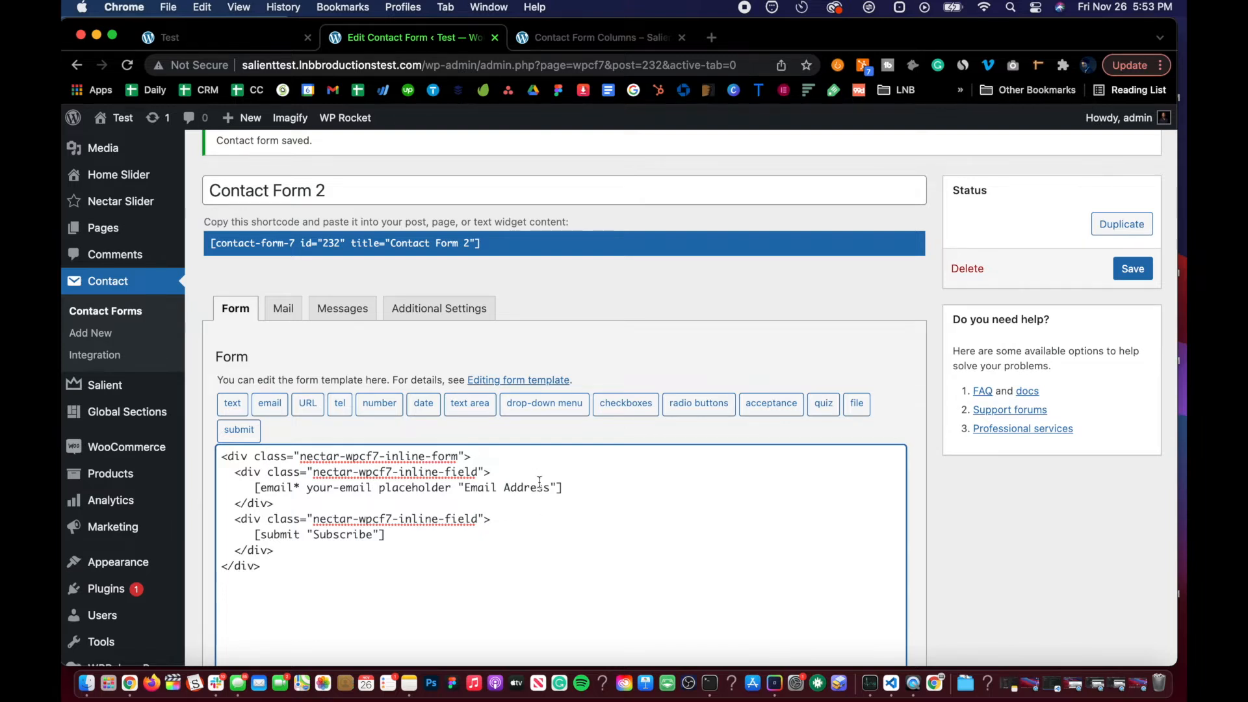
pyautogui.scroll(-3, 539, 483)
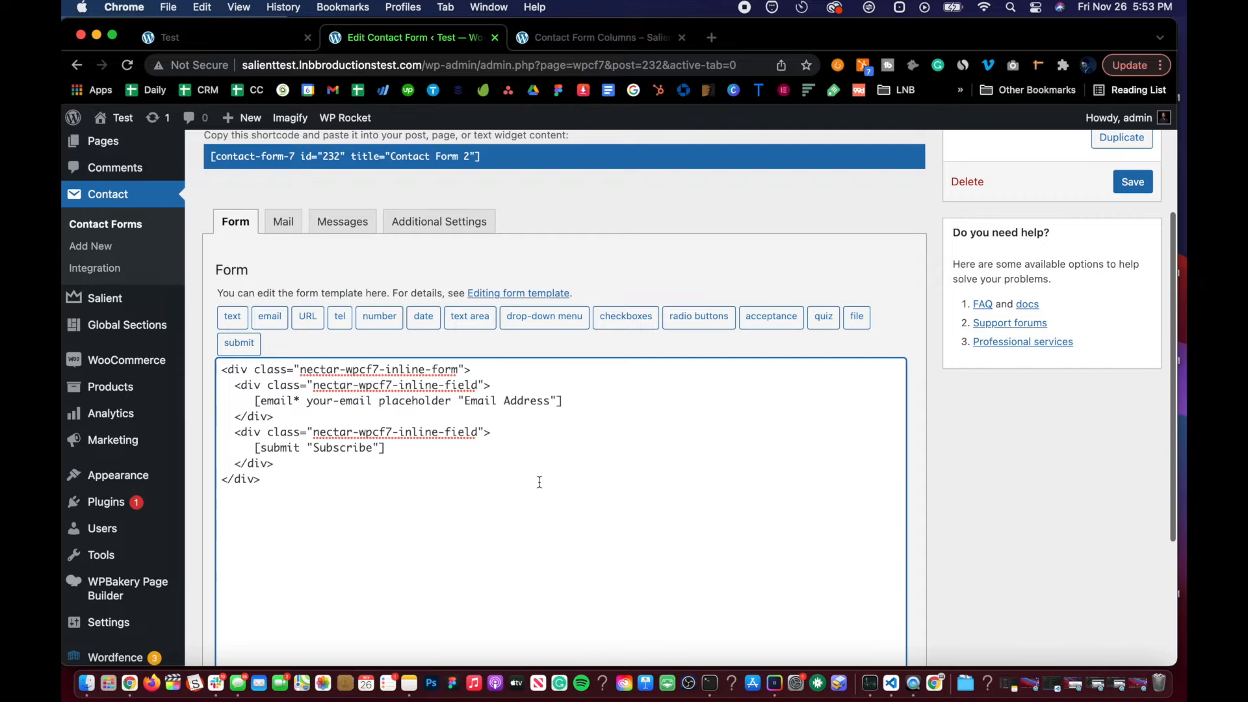
pyautogui.click(484, 369)
pyautogui.press('Return')
pyautogui.press('super+v')
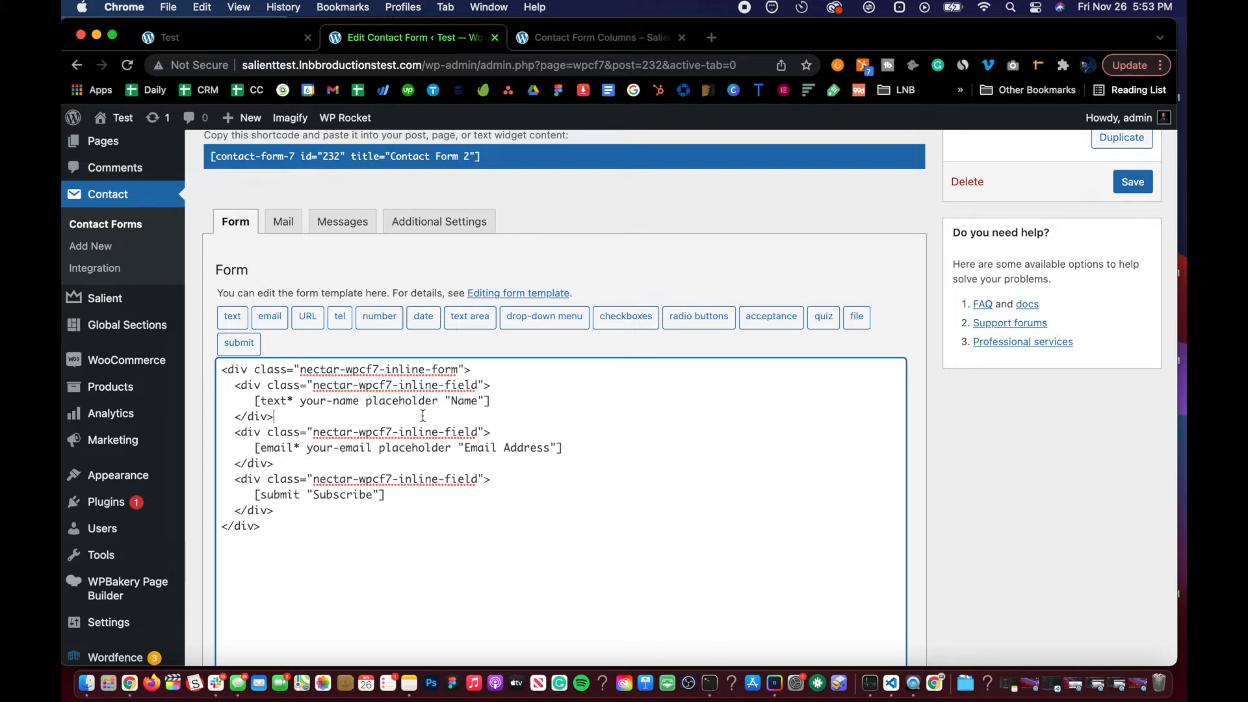
# Step: Examine the nectar-wpcf7-inline-form wrapper class in Contact Form 2's template
pyautogui.scroll(5, 423, 416)
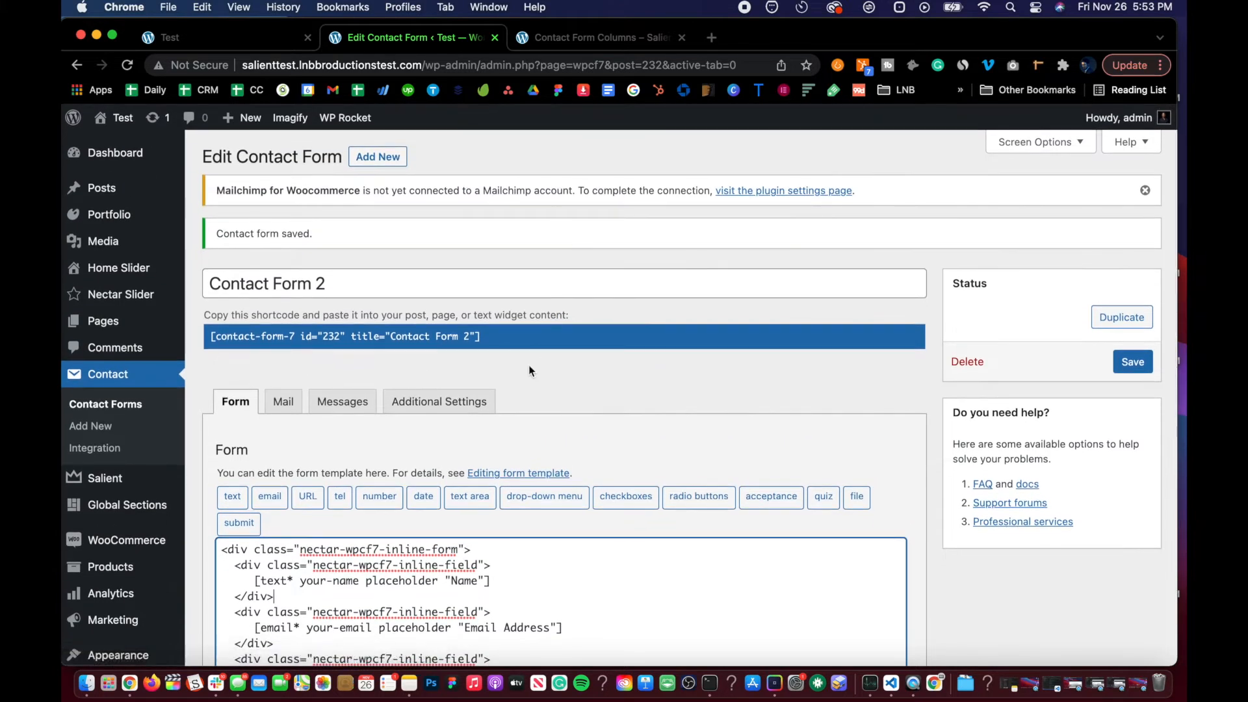
pyautogui.scroll(-10, 528, 365)
pyautogui.scroll(8, 528, 365)
pyautogui.scroll(-5, 375, 442)
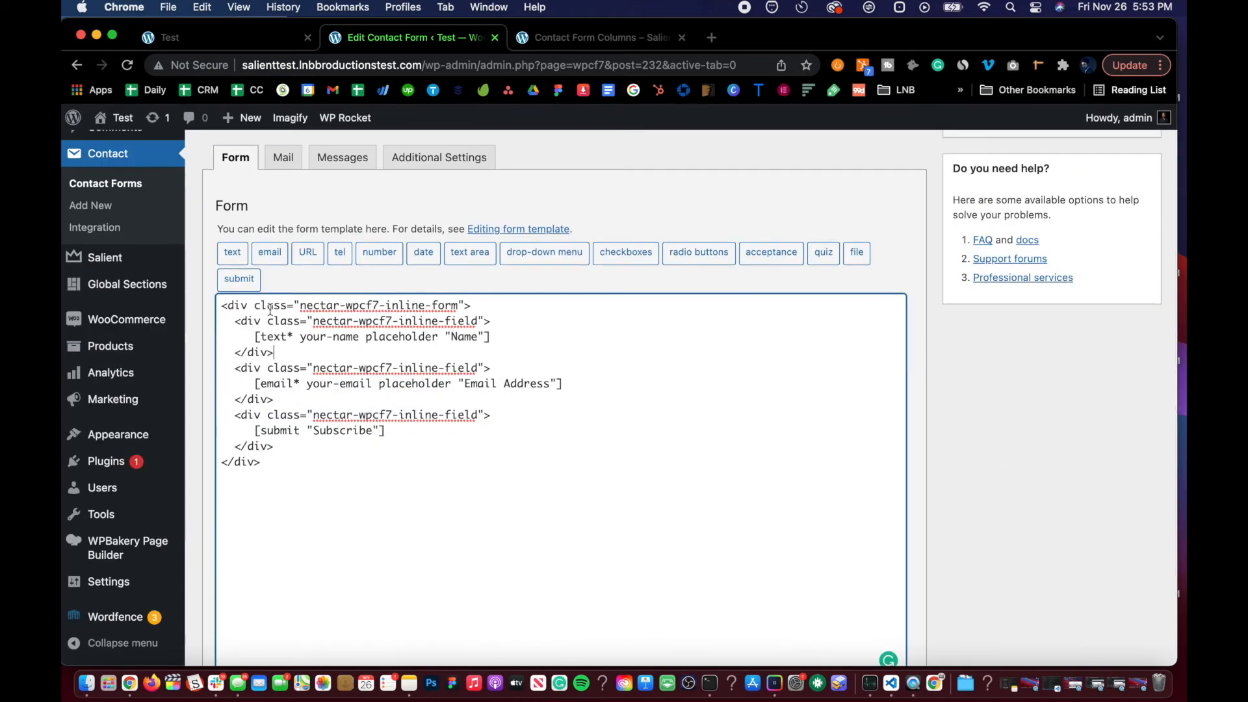
pyautogui.moveTo(220, 305); pyautogui.dragTo(482, 310)
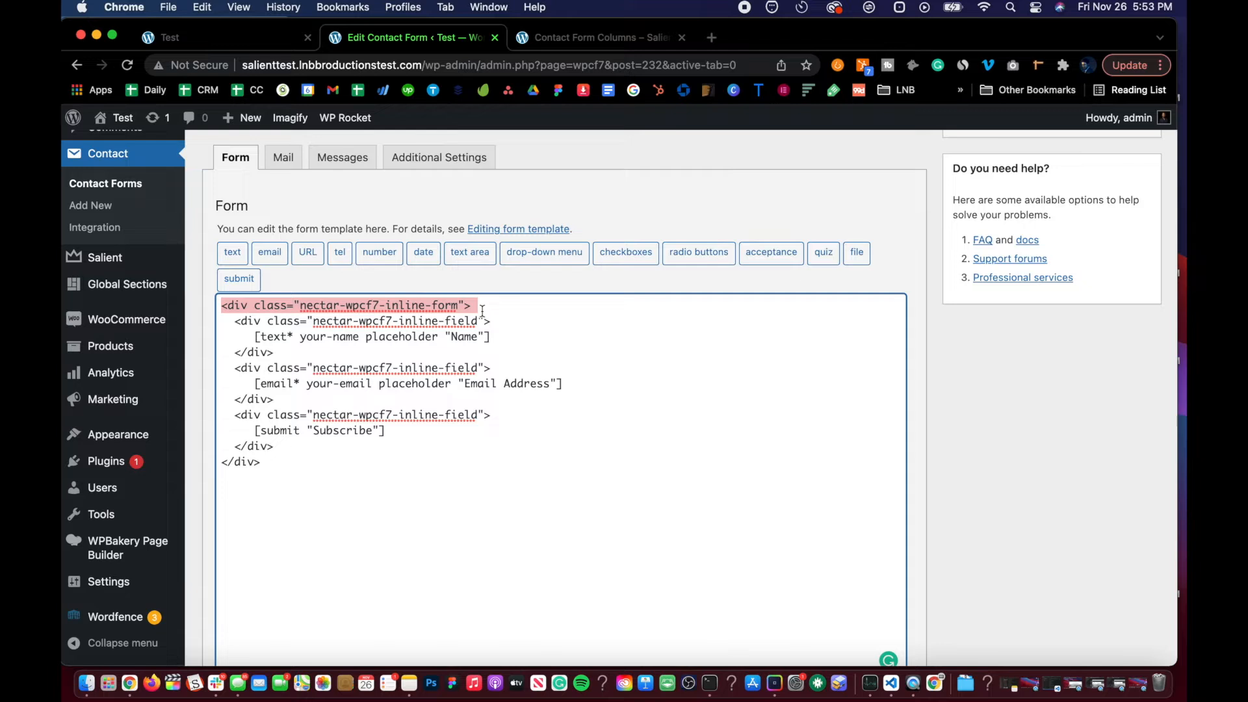
pyautogui.click(482, 311)
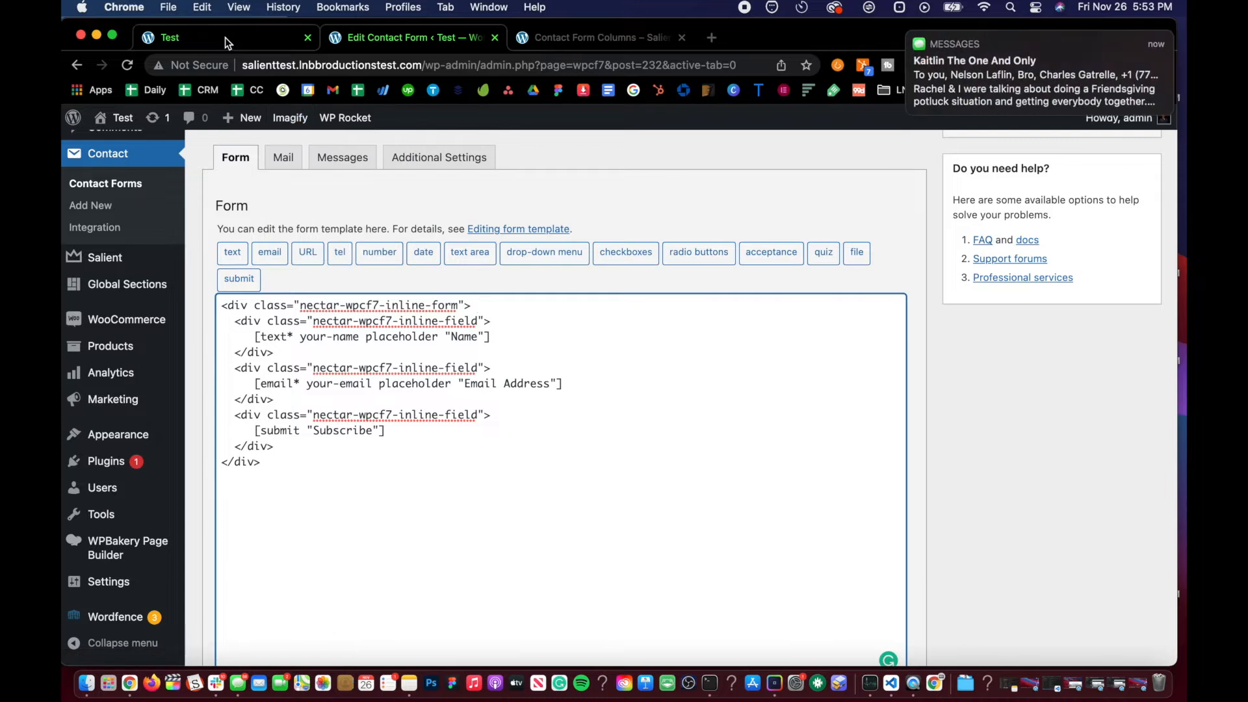
pyautogui.moveTo(1033, 87); pyautogui.dragTo(1085, 81)
pyautogui.moveTo(1006, 95); pyautogui.dragTo(1144, 91)
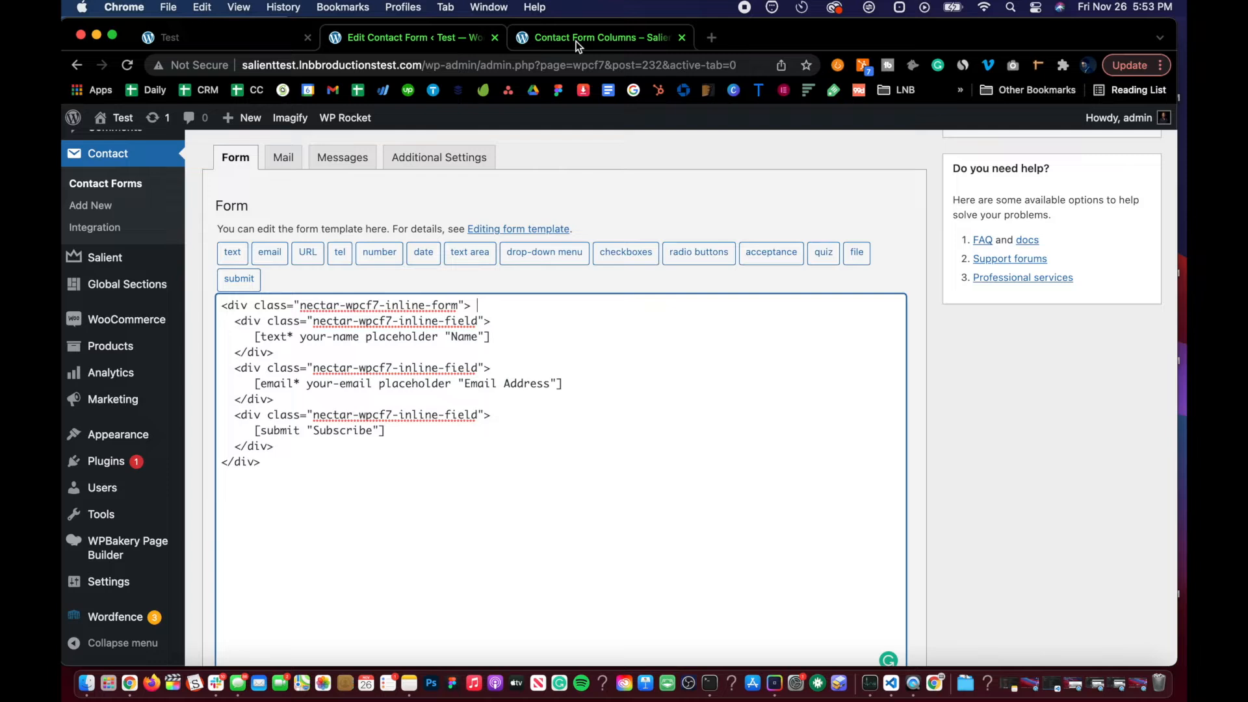
pyautogui.scroll(-3, 281, 388)
pyautogui.scroll(1, 286, 338)
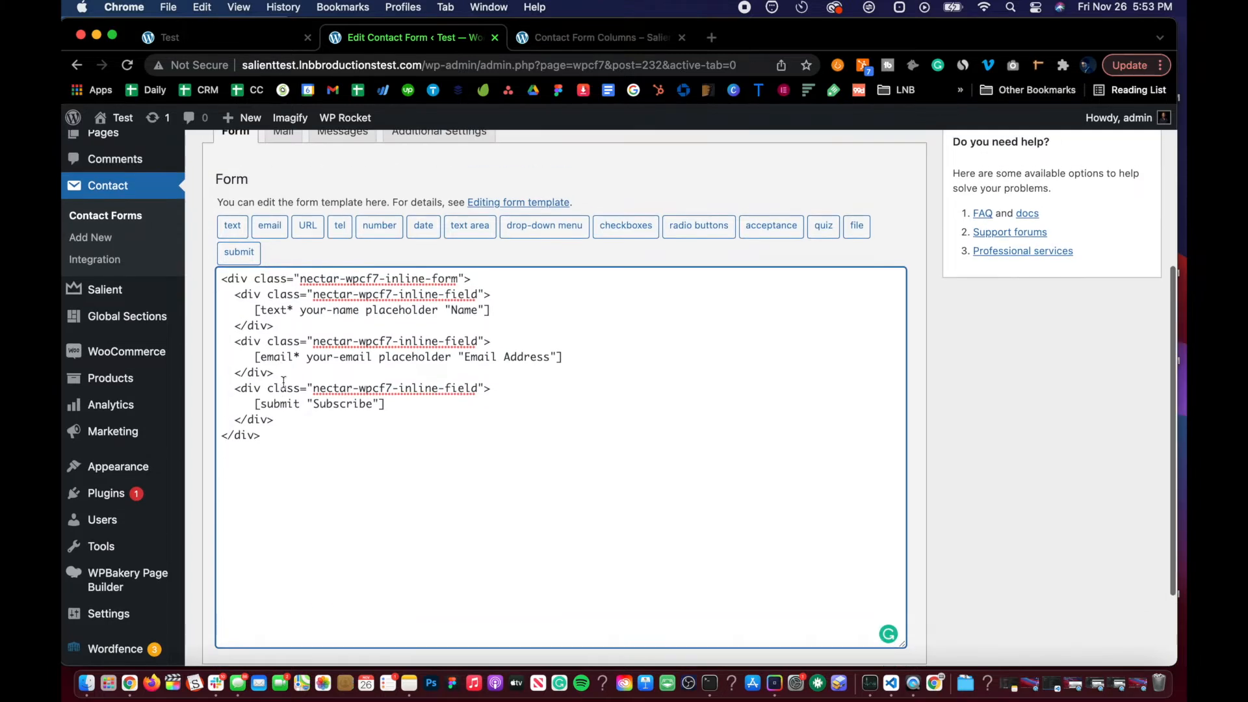
pyautogui.moveTo(294, 278); pyautogui.dragTo(455, 279)
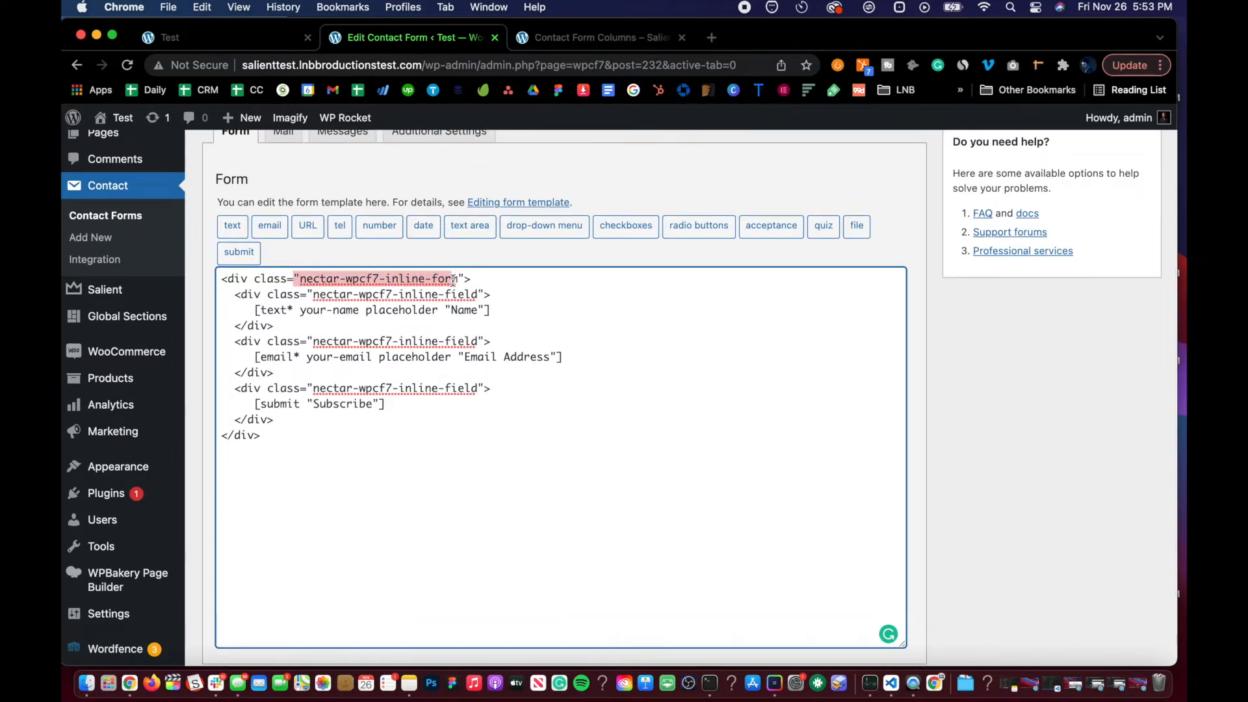
pyautogui.click(453, 279)
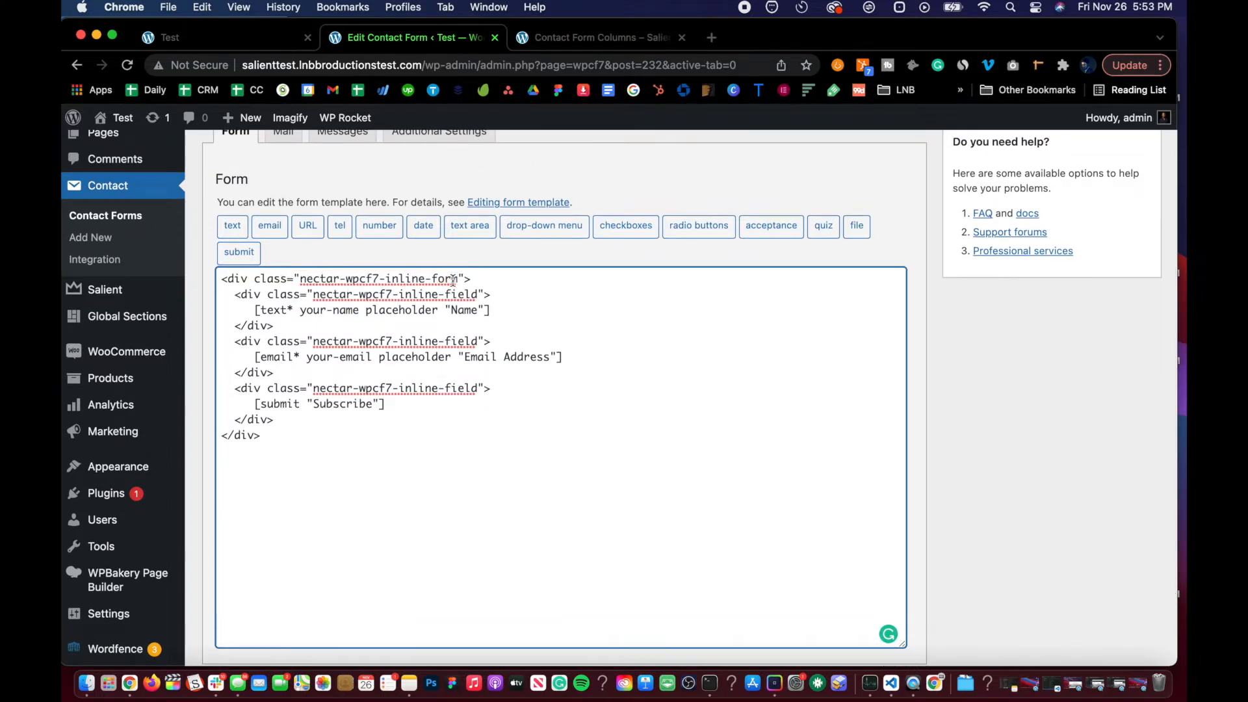
# Step: Compare Contact Form 2's template with the Test page preview and the Salient contact form columns documentation
pyautogui.click(209, 29)
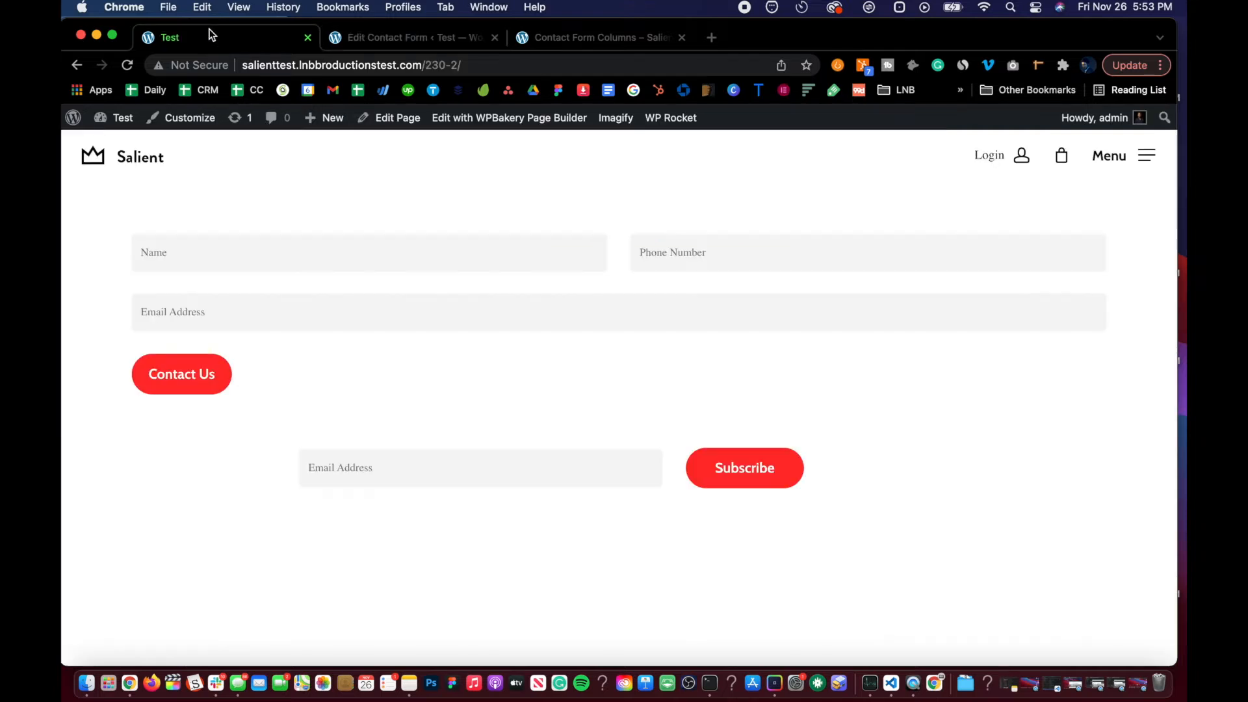
pyautogui.click(431, 38)
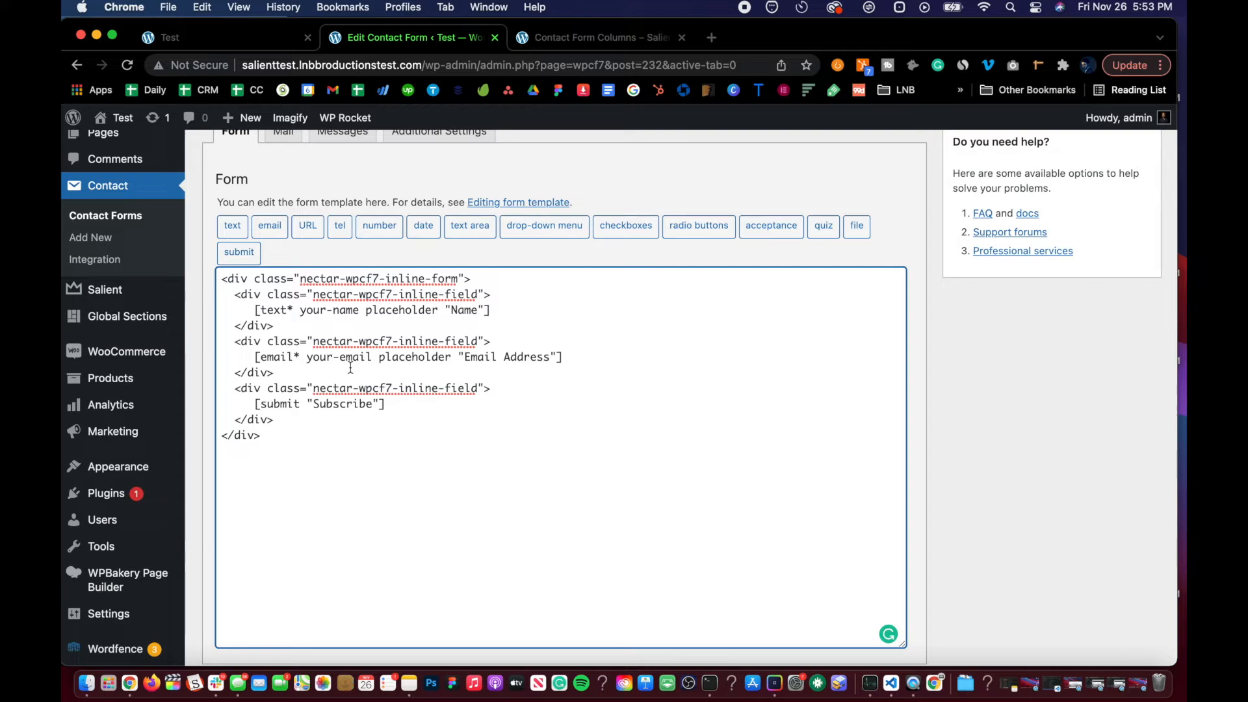
pyautogui.scroll(-2, 350, 367)
pyautogui.scroll(3, 350, 368)
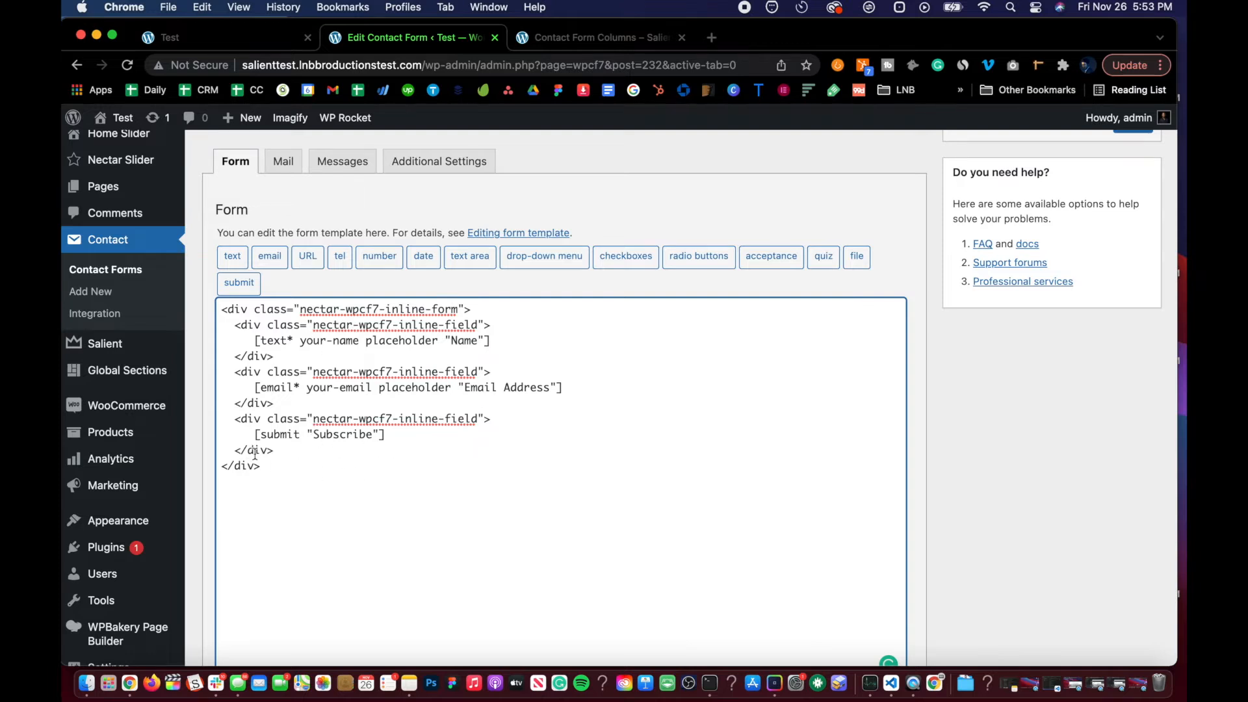
pyautogui.scroll(-2, 253, 455)
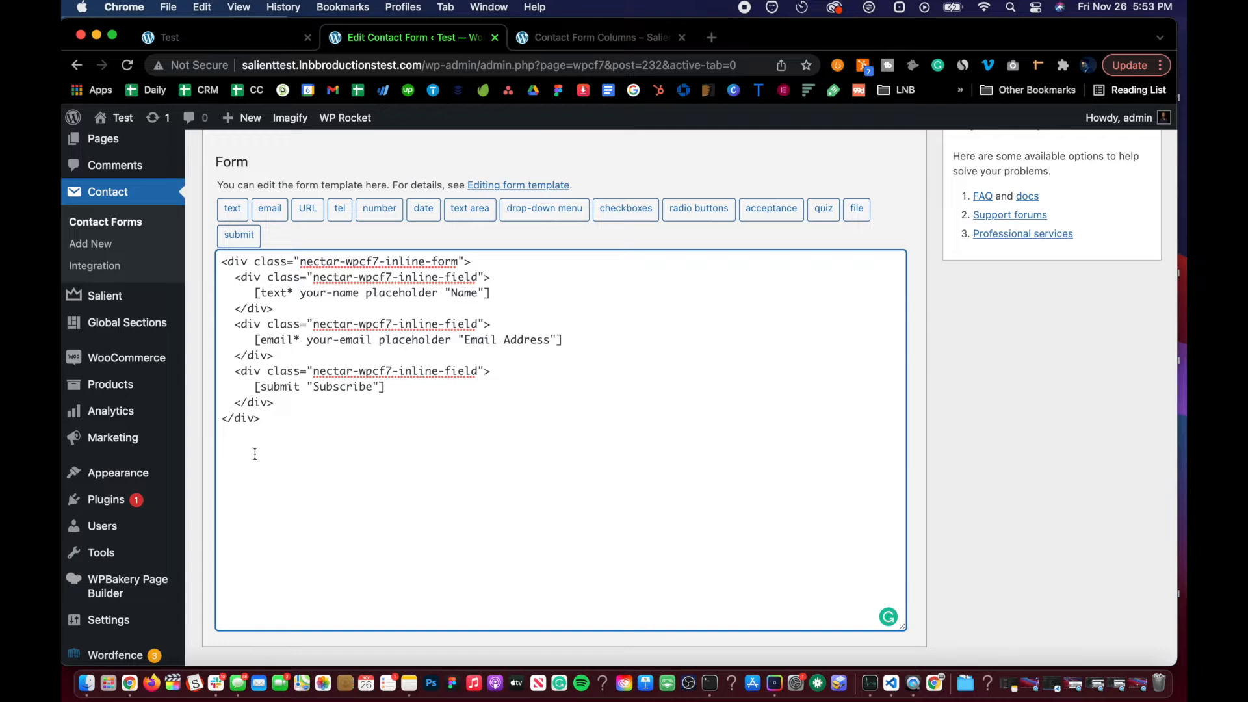
pyautogui.click(591, 37)
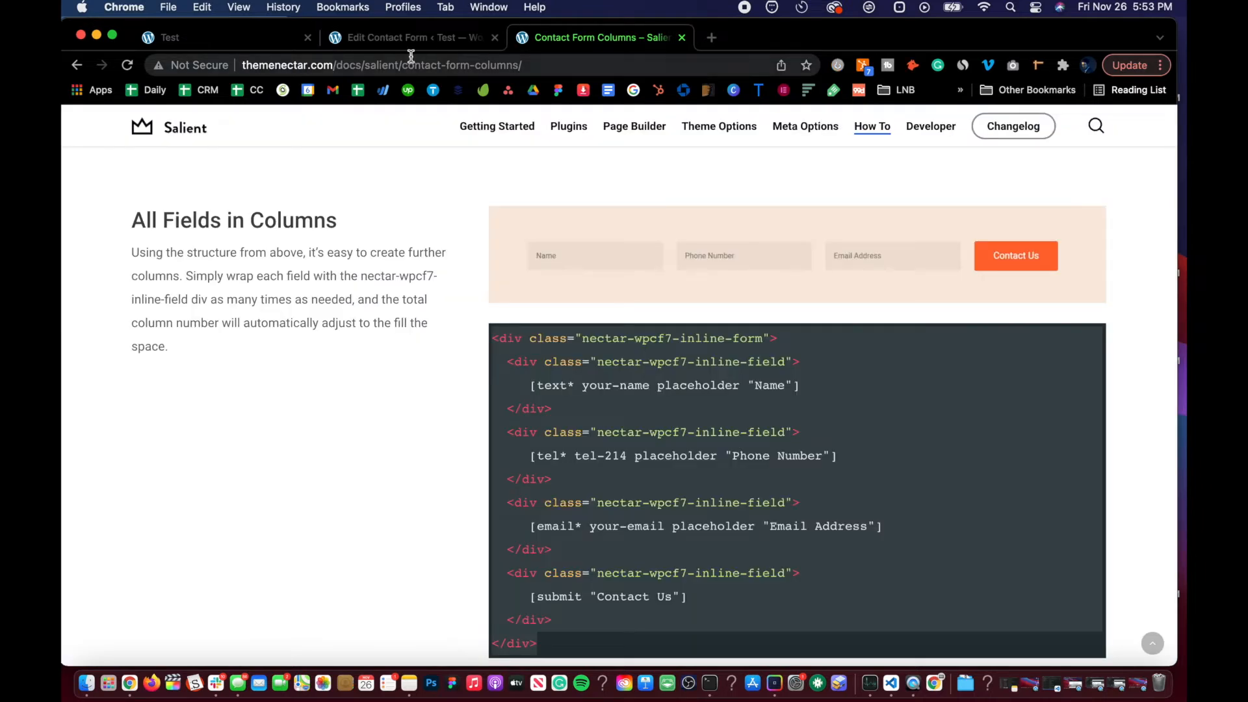
pyautogui.click(384, 37)
pyautogui.scroll(-3, 315, 489)
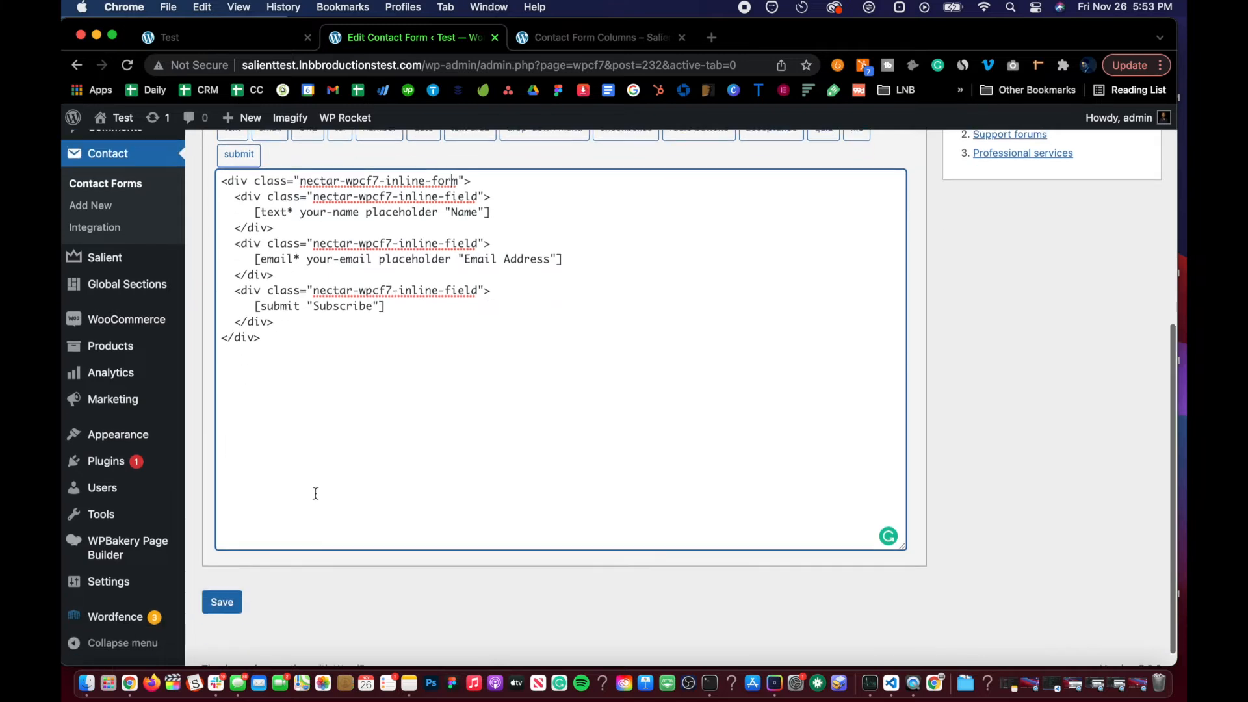
pyautogui.scroll(5, 315, 493)
pyautogui.scroll(-6, 315, 493)
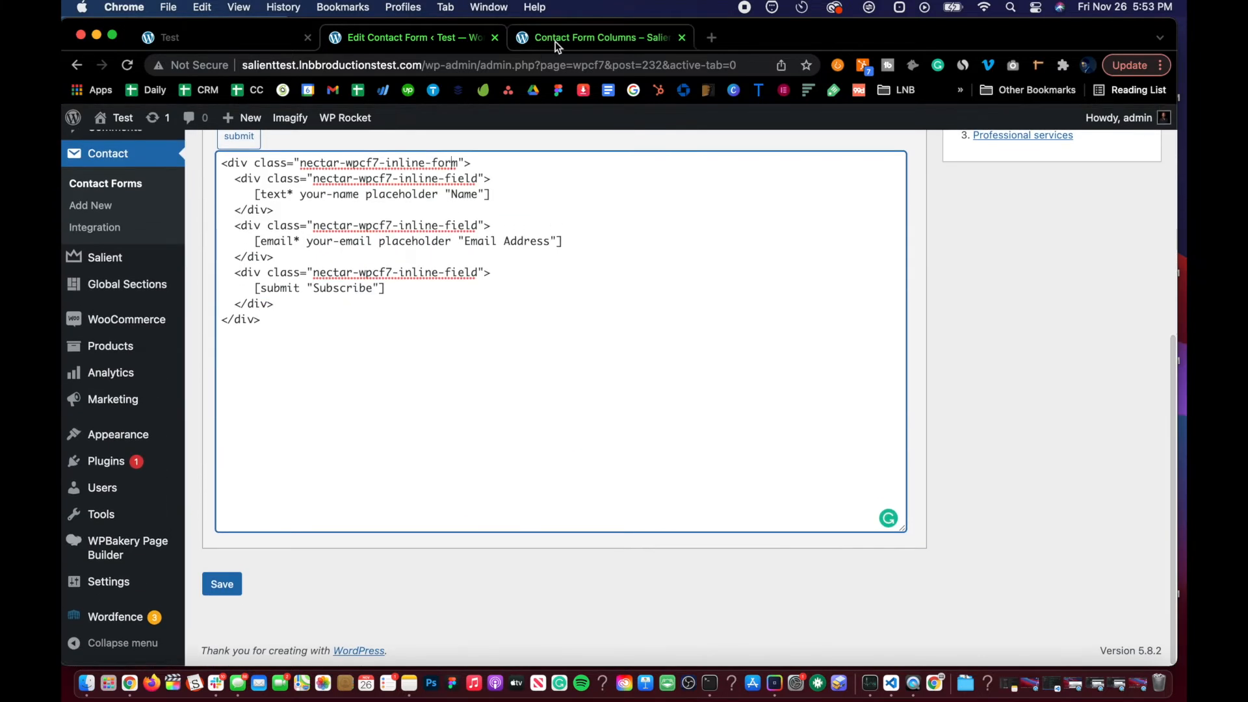
pyautogui.click(557, 44)
pyautogui.click(447, 37)
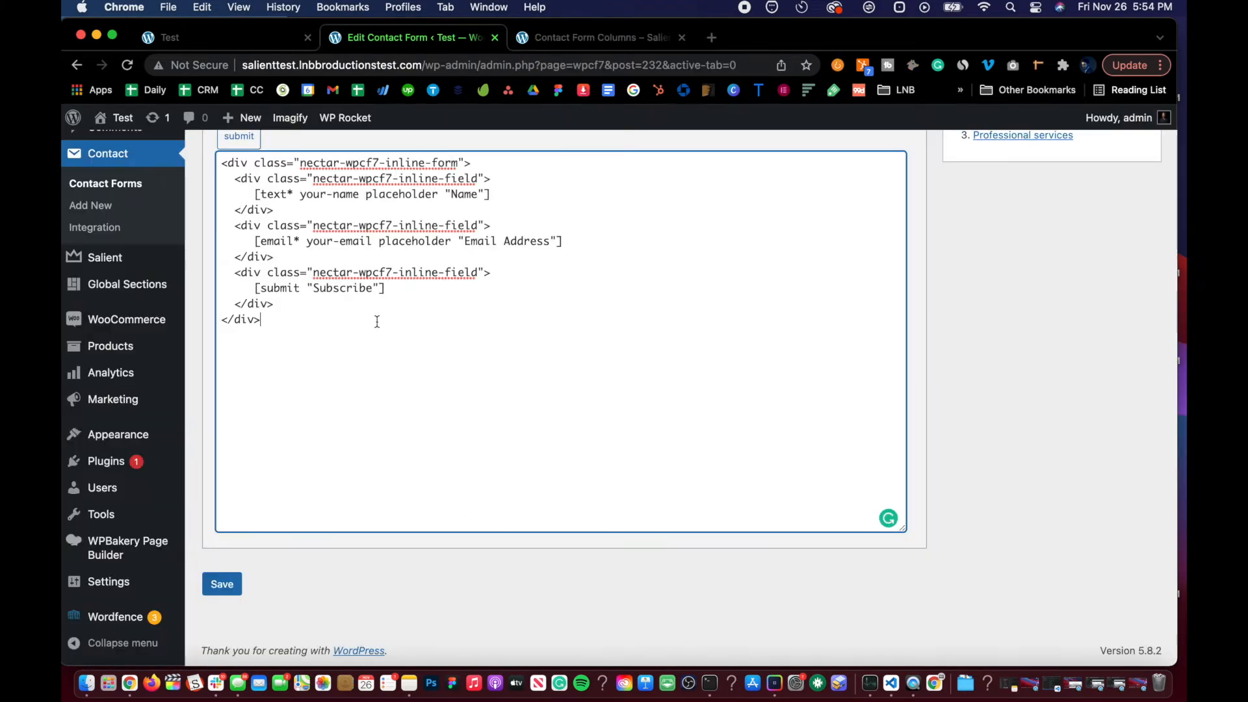
pyautogui.scroll(6, 377, 322)
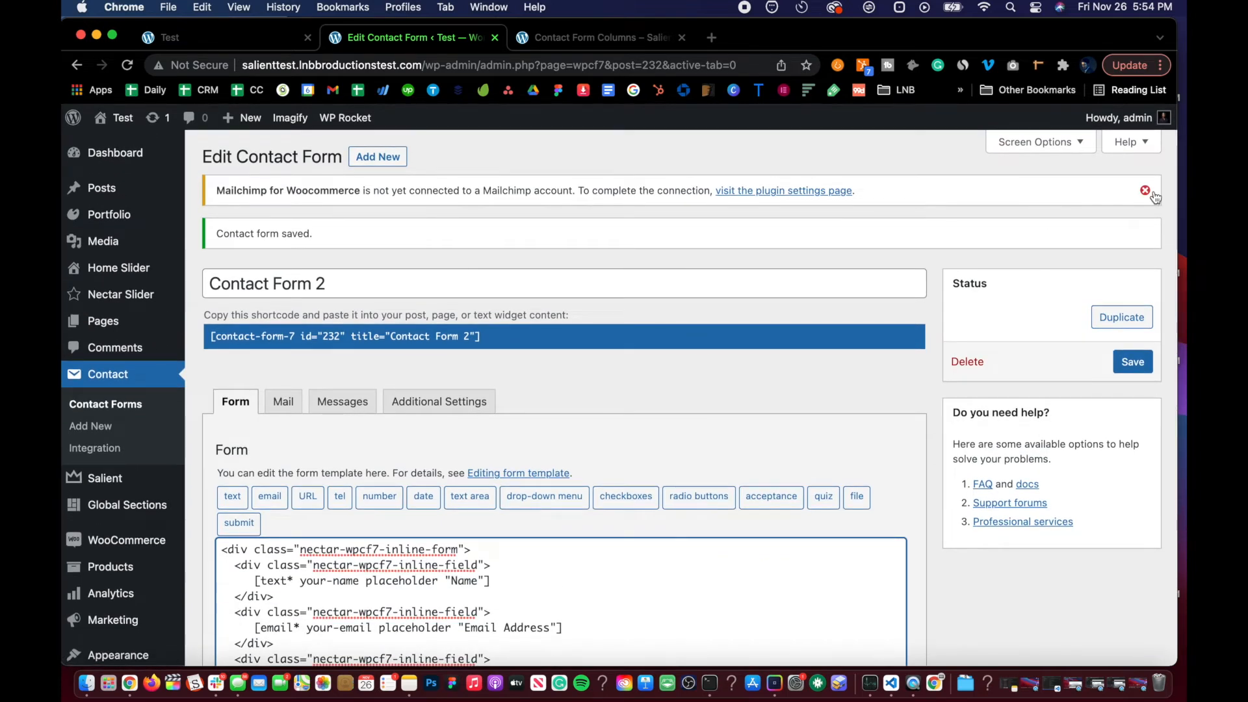
pyautogui.scroll(-5, 443, 404)
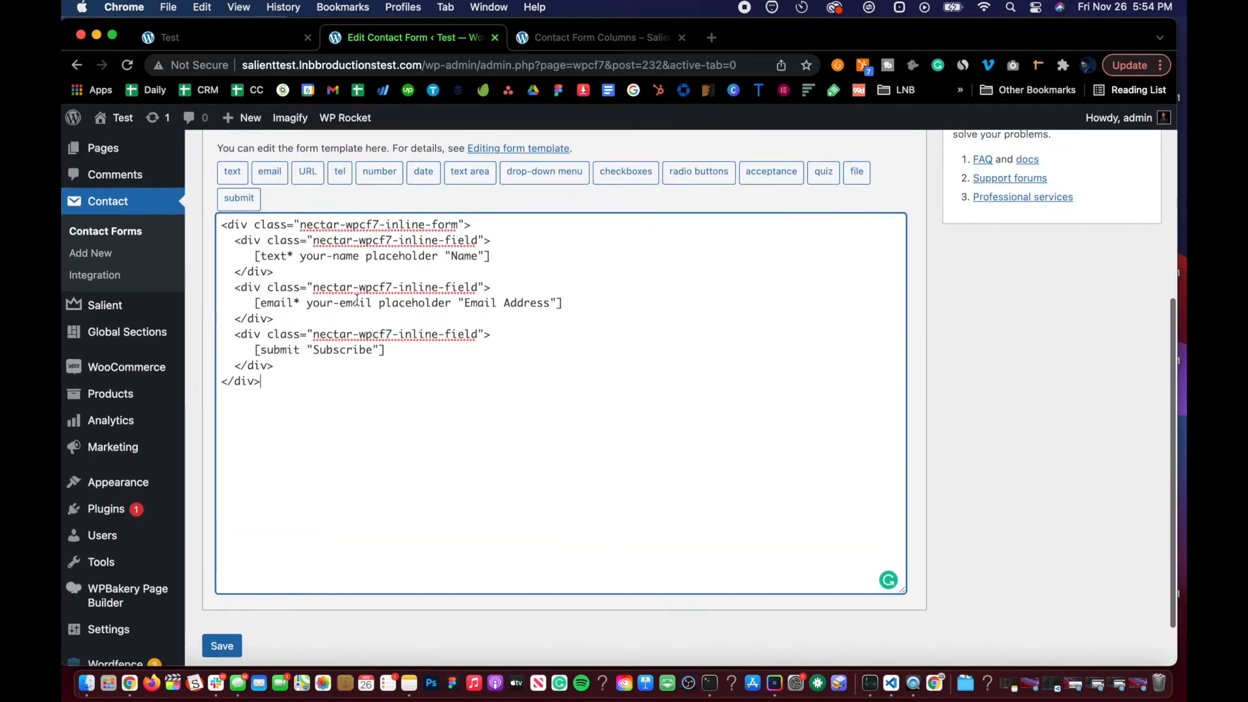
# Step: Review the inline form markup in Contact Form 2's template
pyautogui.scroll(4, 299, 377)
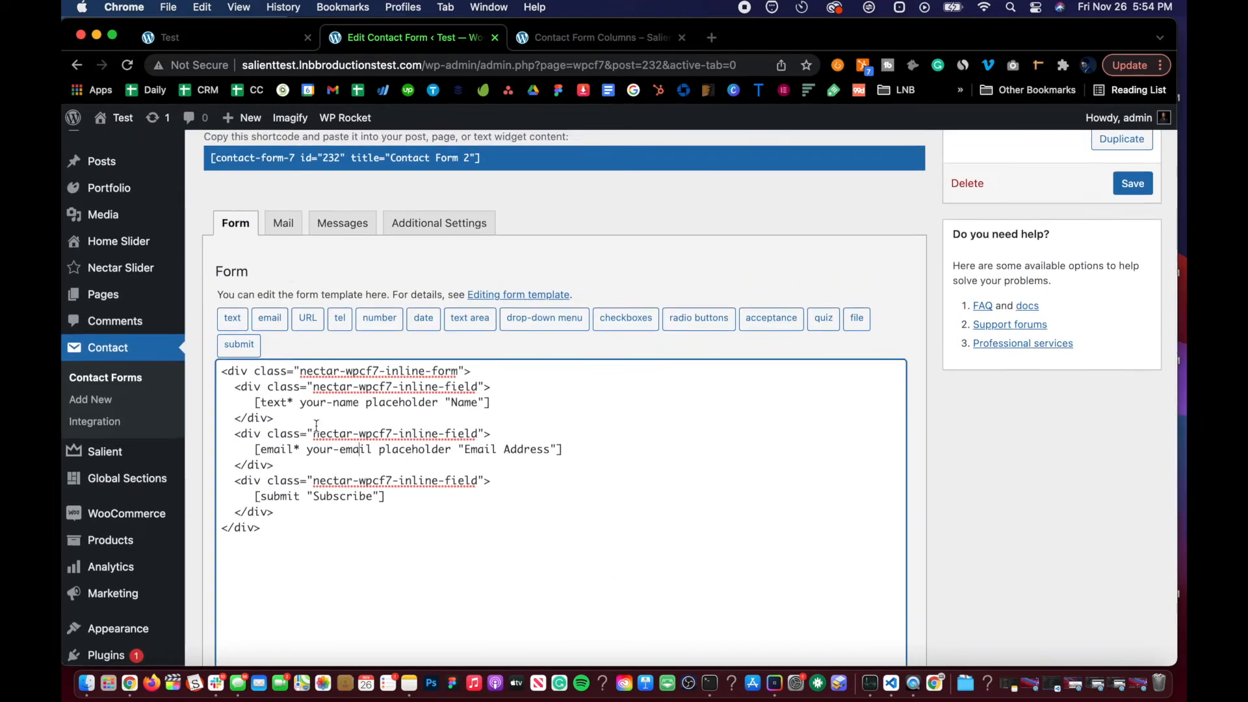
pyautogui.scroll(-3, 342, 487)
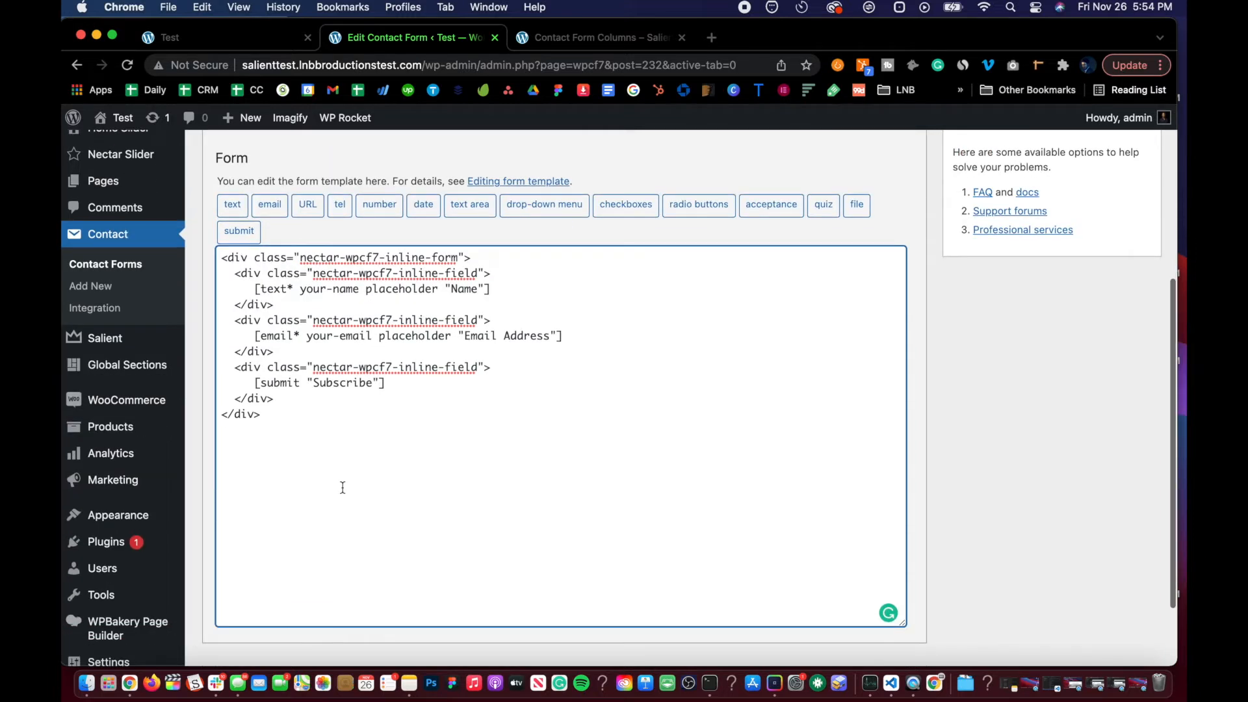
pyautogui.scroll(-2, 342, 488)
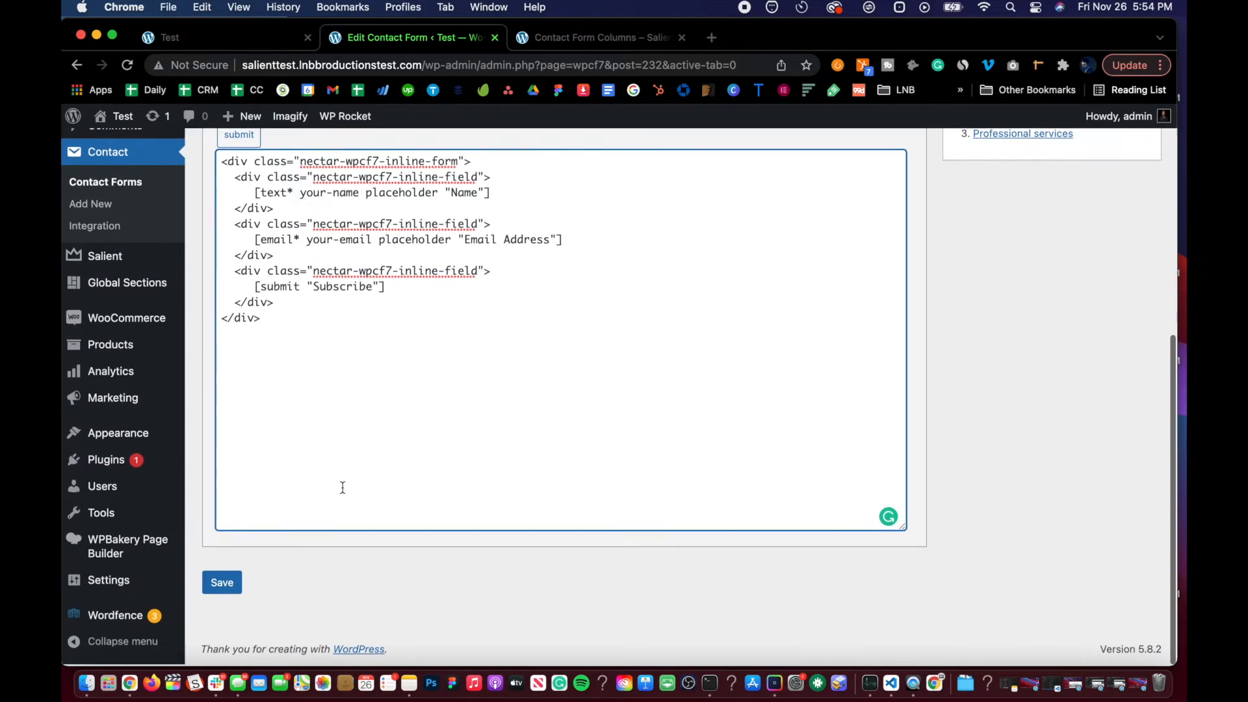
pyautogui.scroll(5, 343, 487)
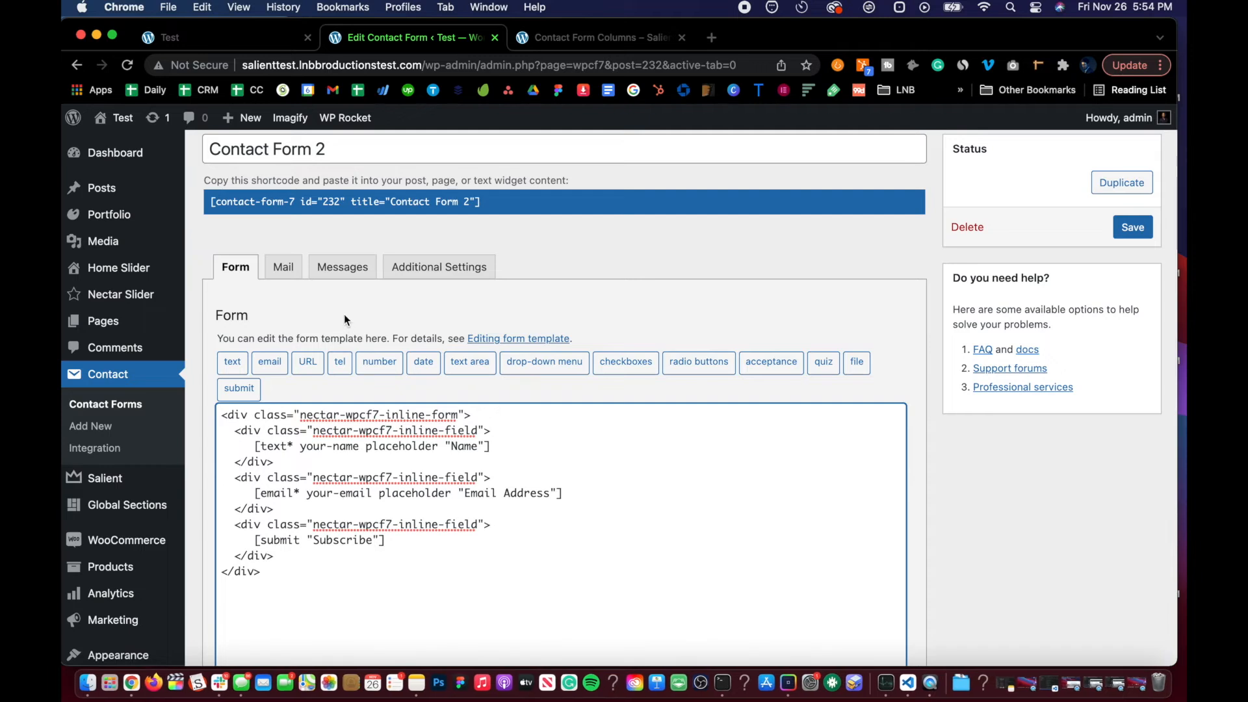
pyautogui.scroll(3, 336, 494)
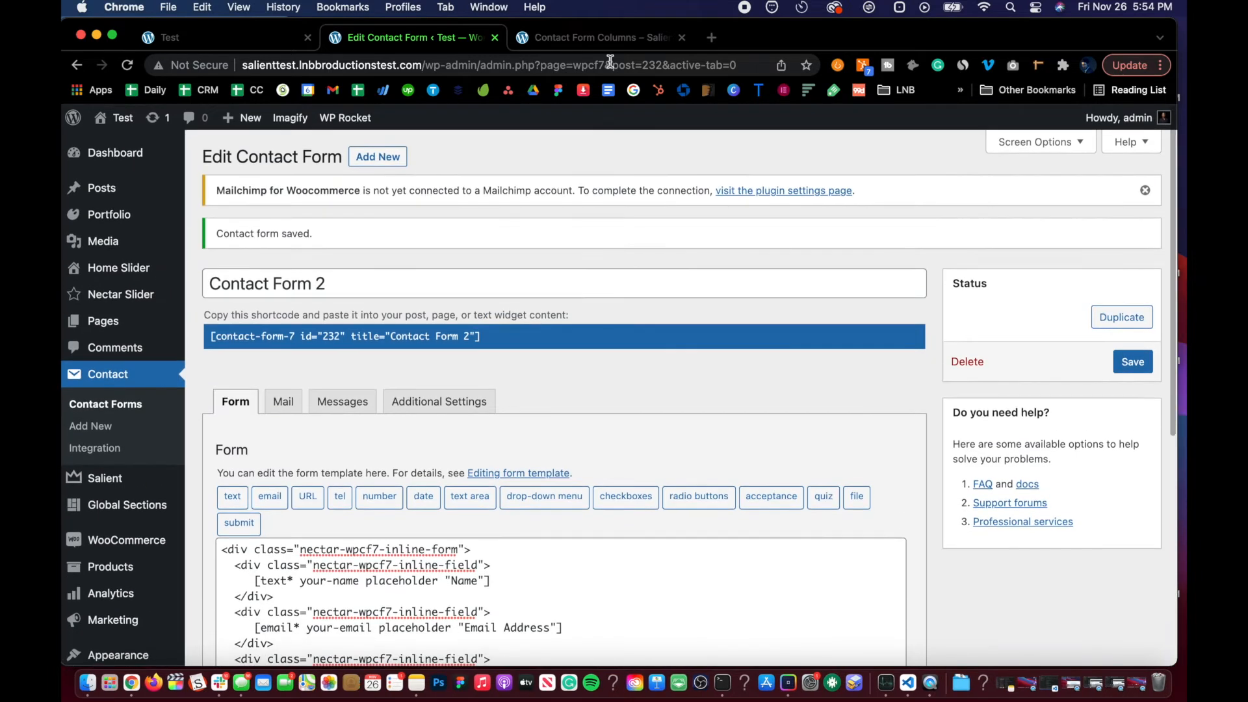
pyautogui.scroll(-5, 425, 495)
pyautogui.scroll(-3, 425, 495)
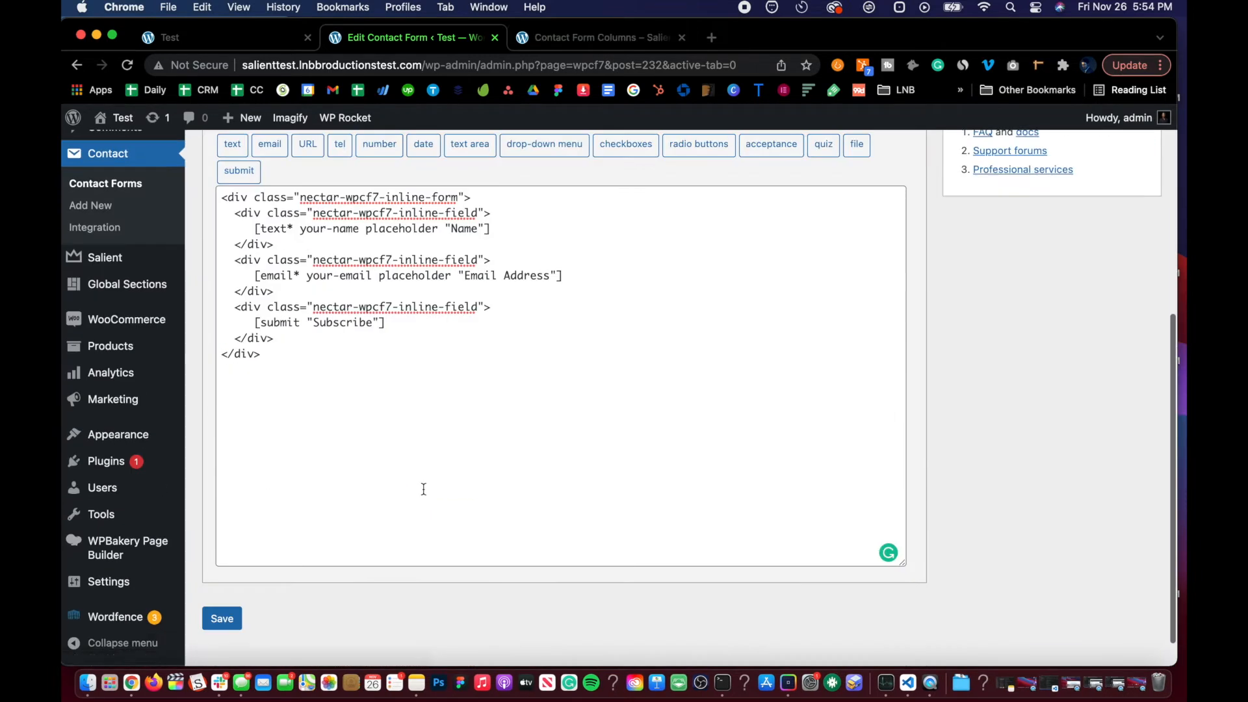
pyautogui.scroll(6, 338, 364)
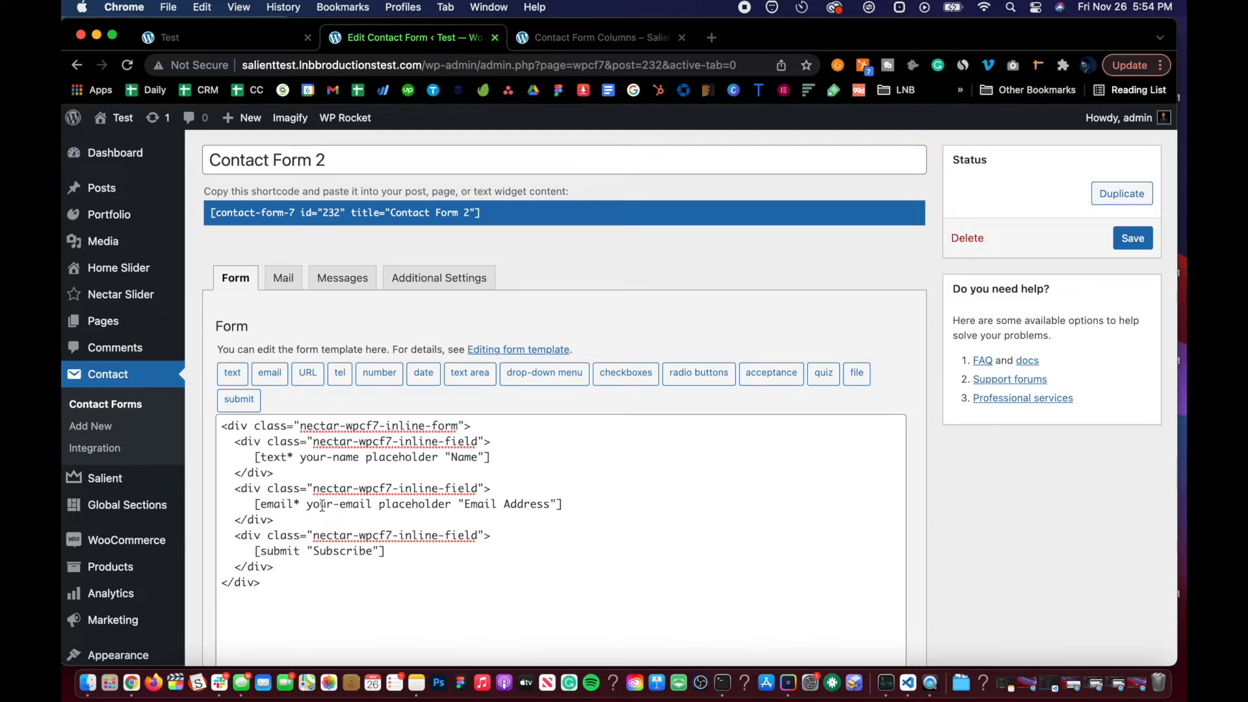
pyautogui.click(112, 427)
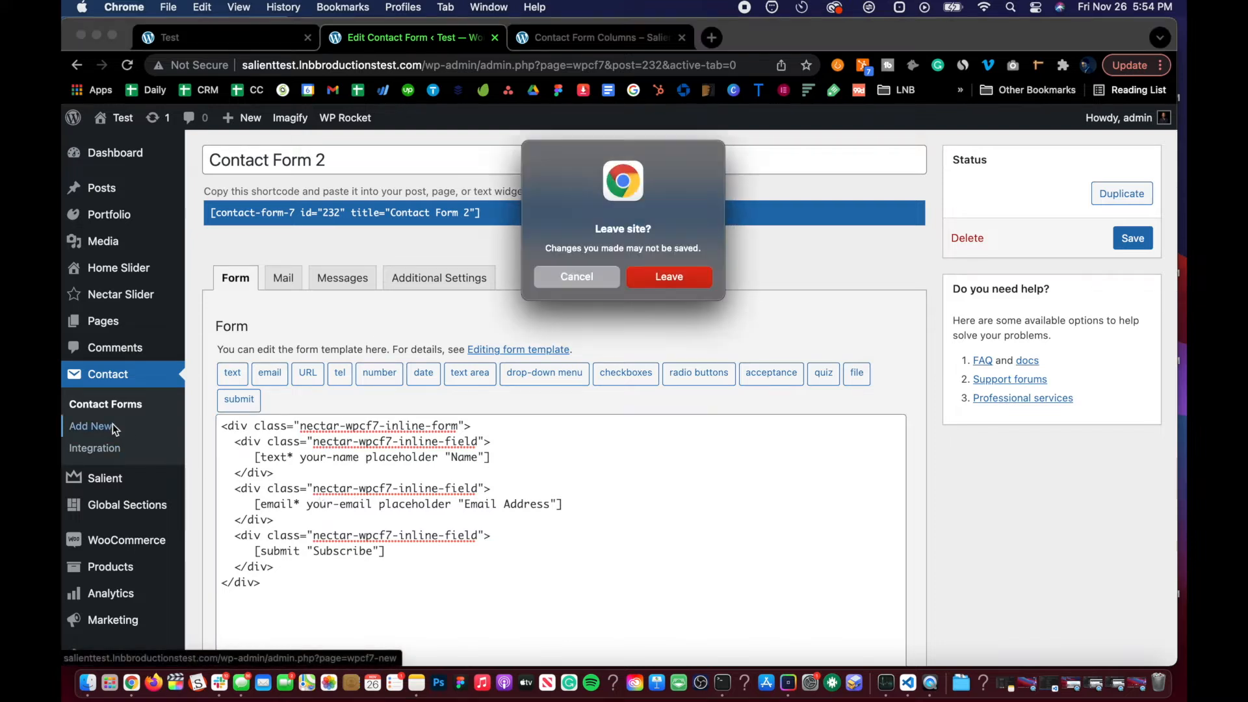
pyautogui.click(590, 279)
pyautogui.scroll(-5, 352, 310)
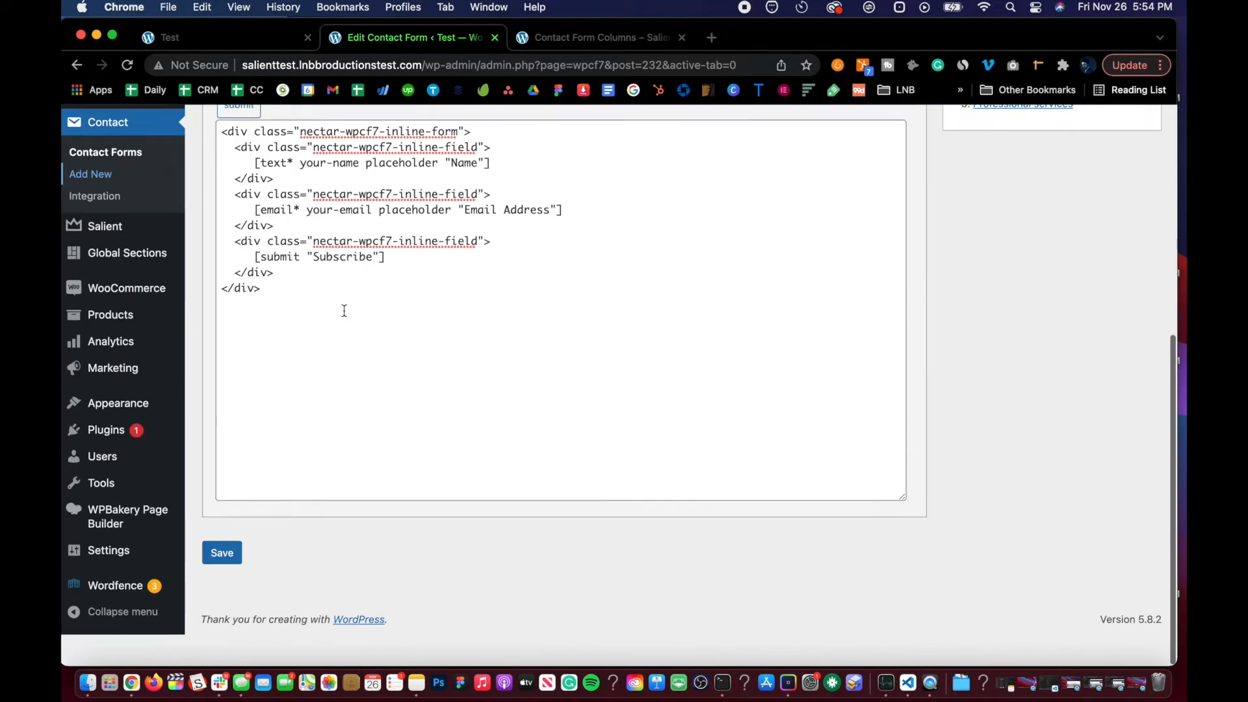
pyautogui.scroll(3, 343, 309)
pyautogui.scroll(5, 344, 294)
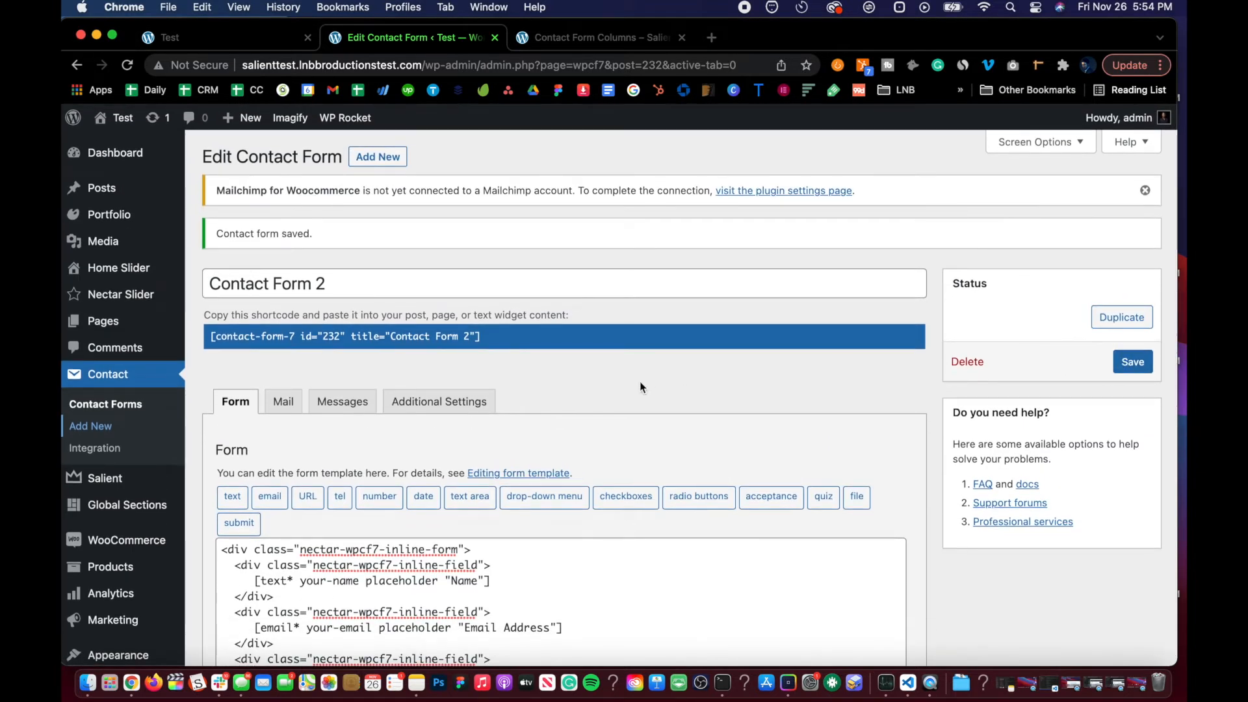
pyautogui.scroll(-2, 639, 381)
# Step: Re-insert the Name field block after the opening inline-form line and save Contact Form 2
pyautogui.press('super+z')
pyautogui.press('super+z')
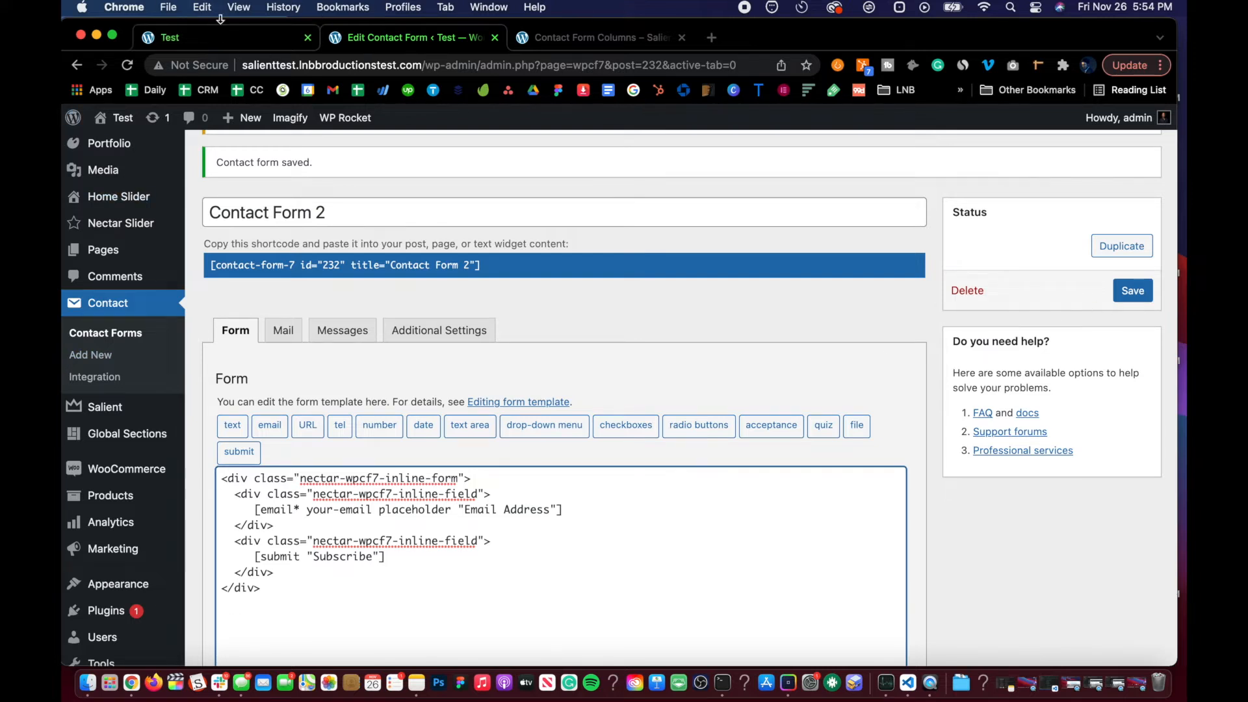
pyautogui.click(202, 8)
pyautogui.click(220, 47)
pyautogui.click(383, 513)
pyautogui.press('Return')
pyautogui.write('<div class="nectar-wpcf7-inline-field">      [text* your-name placeholder "Name"]   </div>')
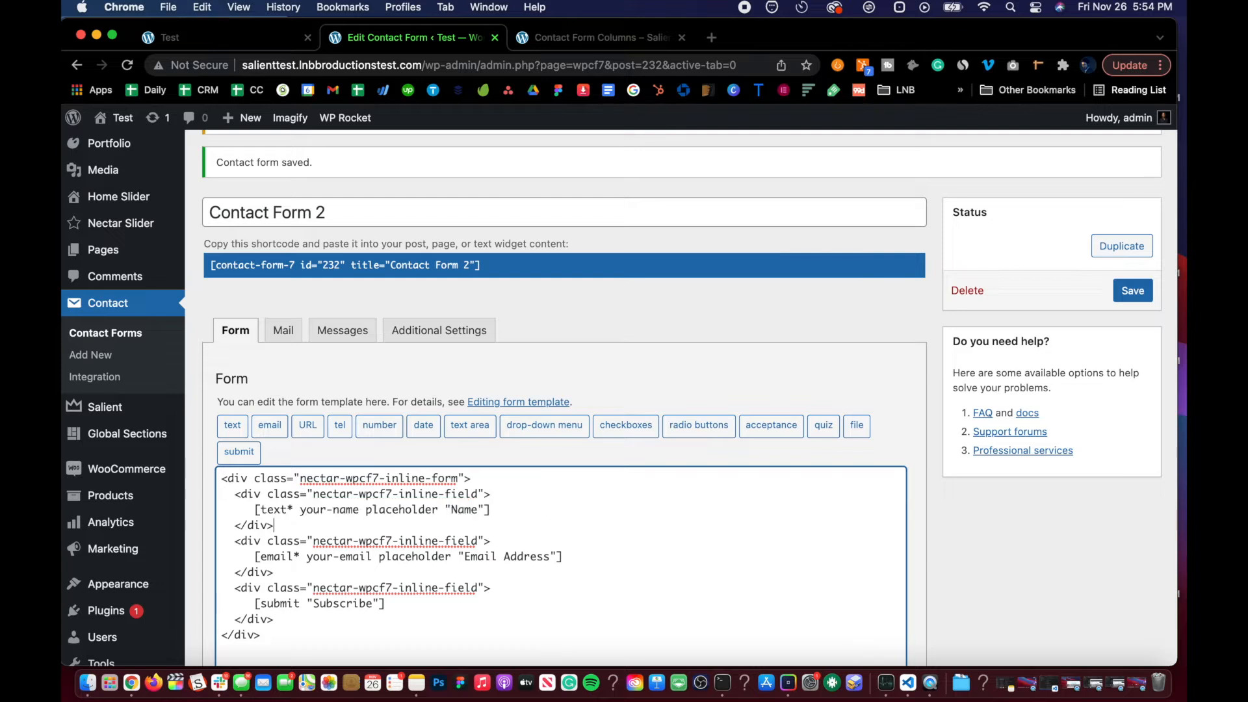
pyautogui.click(1132, 290)
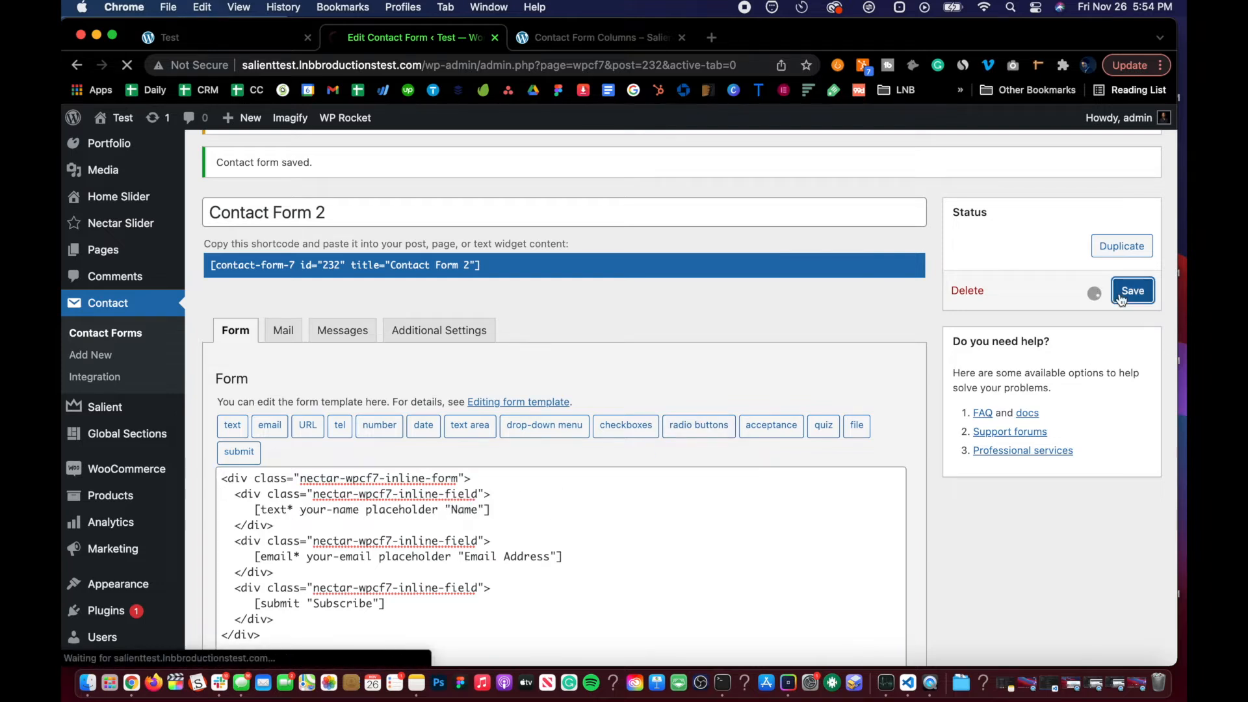
# Step: Reload the Test page to check the subscribe form with its Name field
pyautogui.click(235, 35)
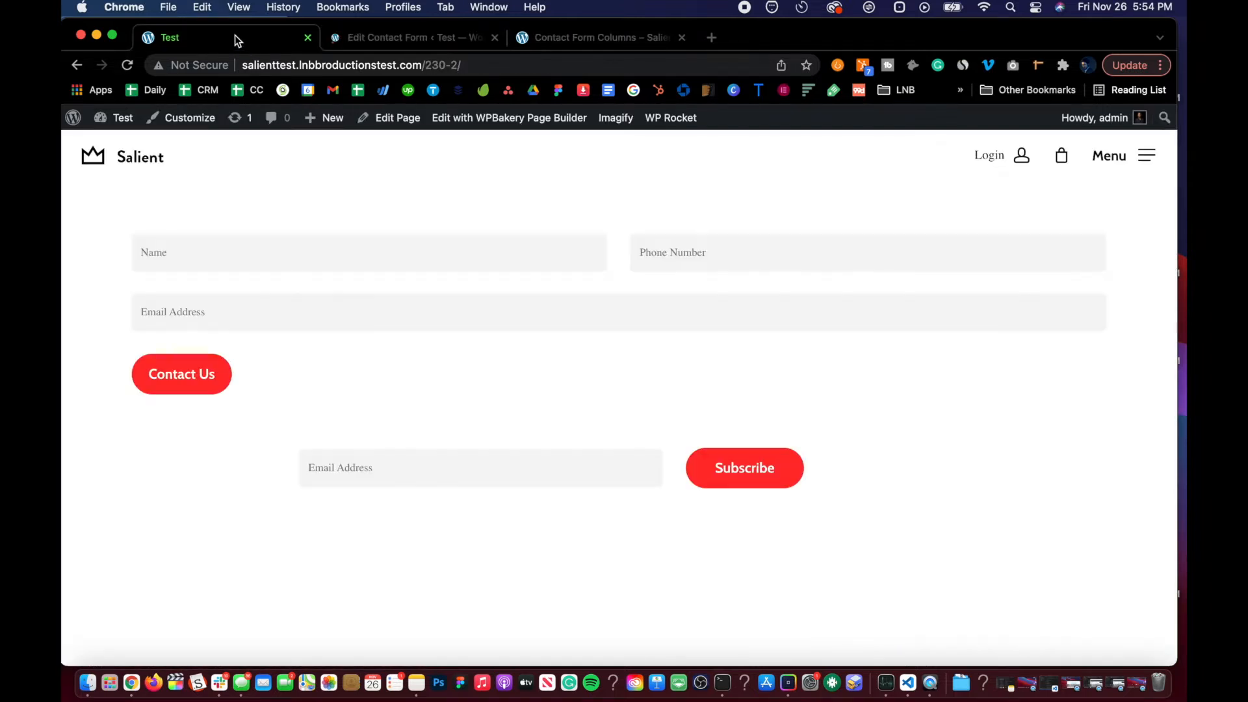
pyautogui.press('super+r')
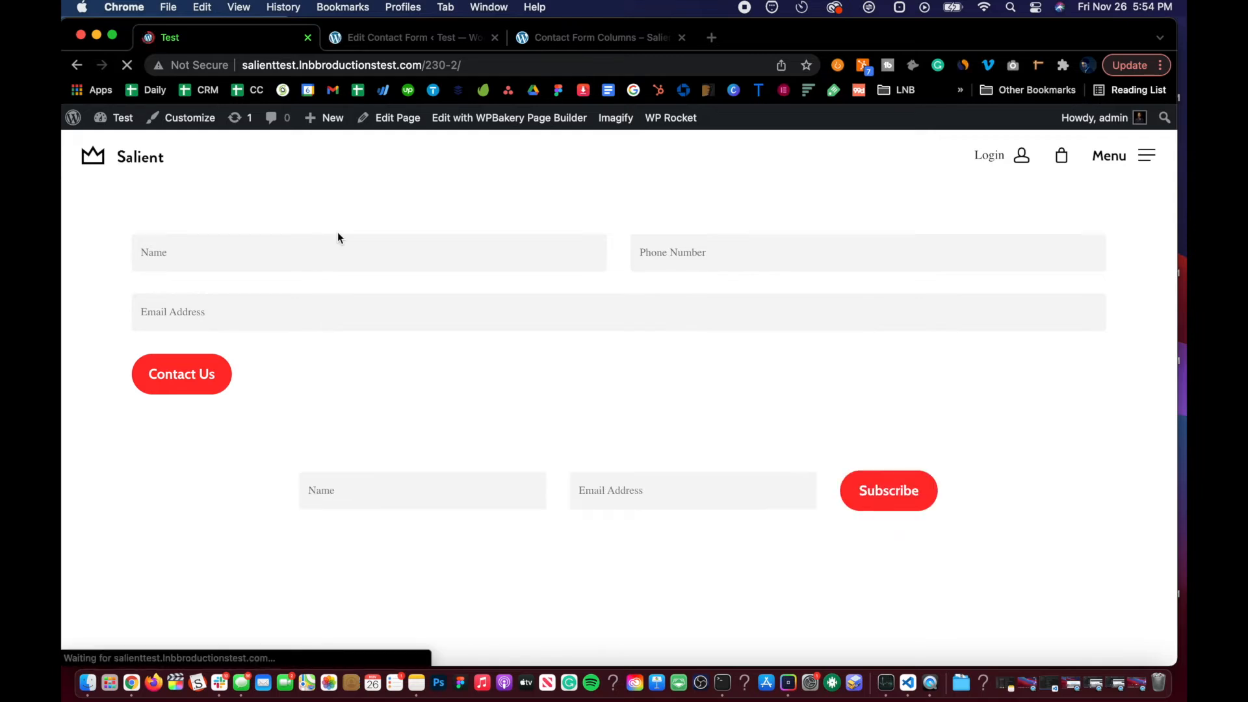
# Step: Open Contact Form 2's Mail tab and examine its mail fields and available mail-tags
pyautogui.click(424, 37)
pyautogui.scroll(-3, 319, 373)
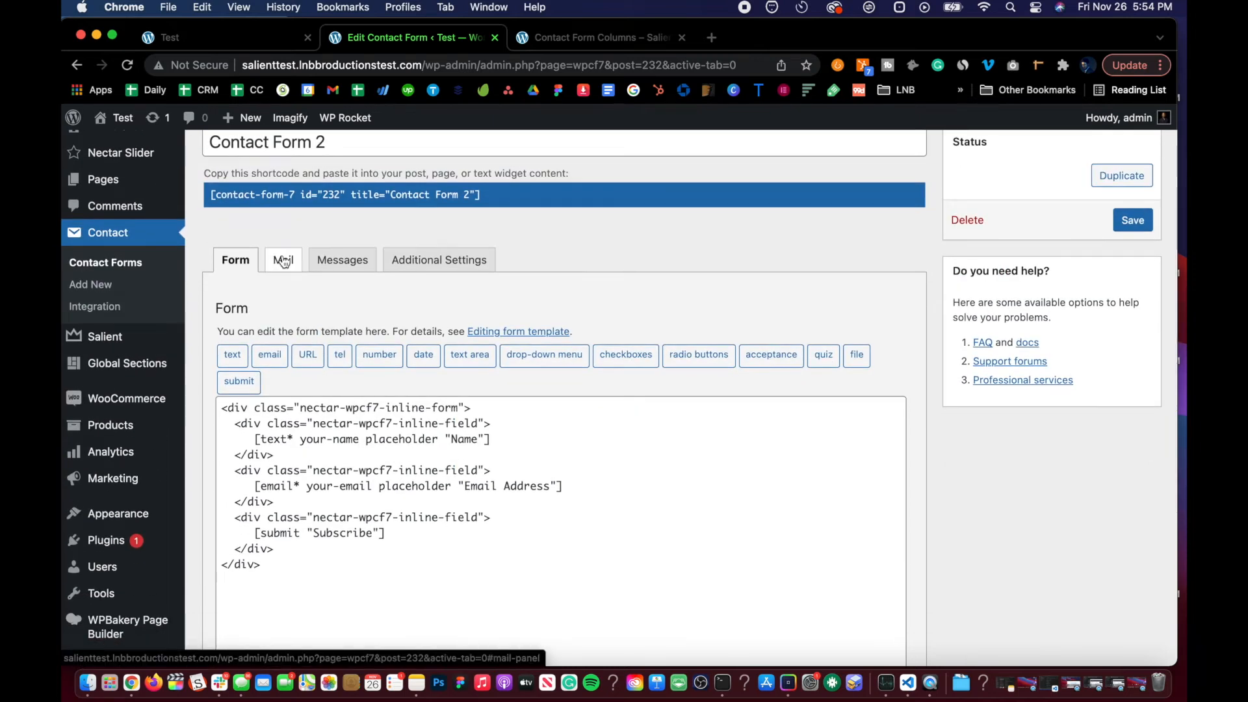
pyautogui.click(283, 261)
pyautogui.scroll(-3, 282, 260)
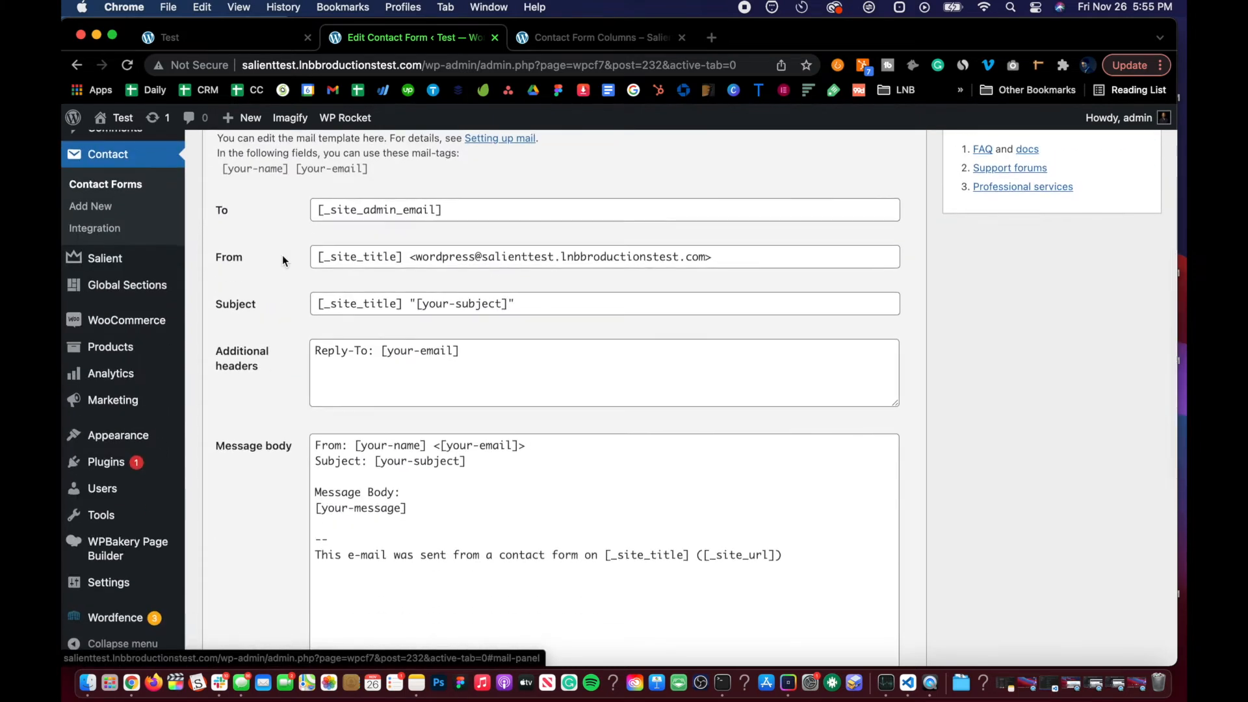
pyautogui.tripleClick(467, 213)
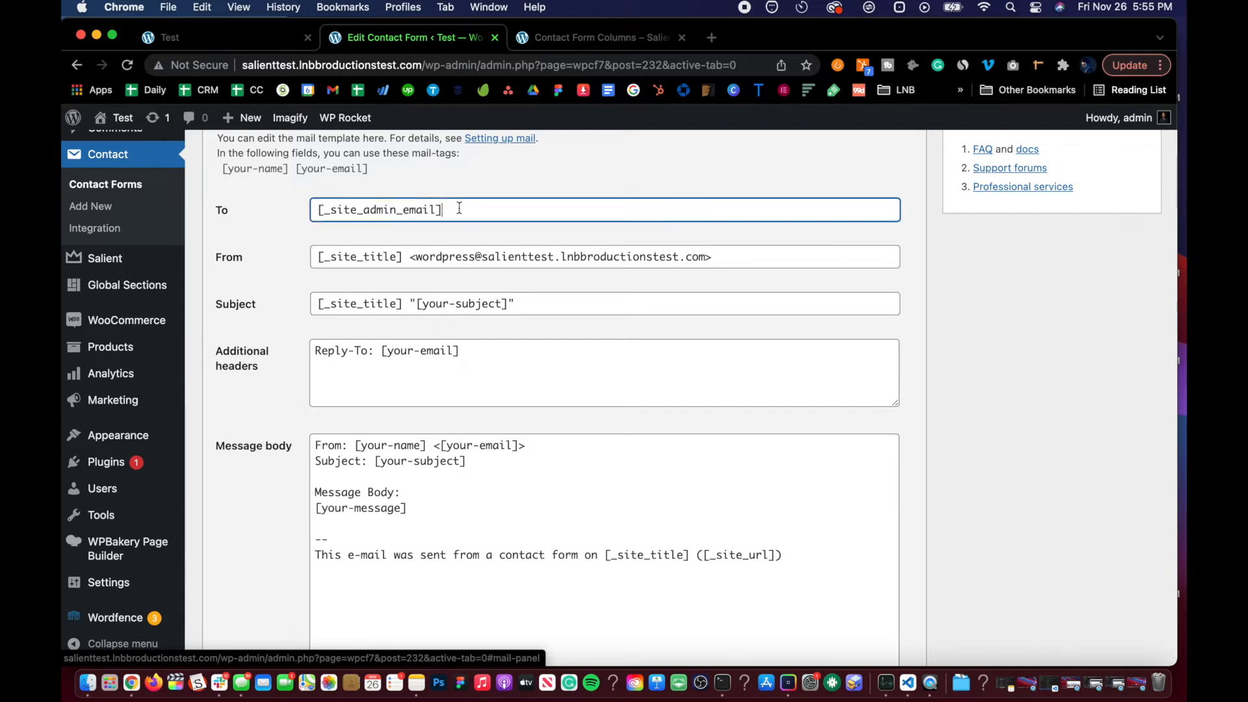
pyautogui.scroll(-1, 289, 273)
pyautogui.scroll(-2, 298, 307)
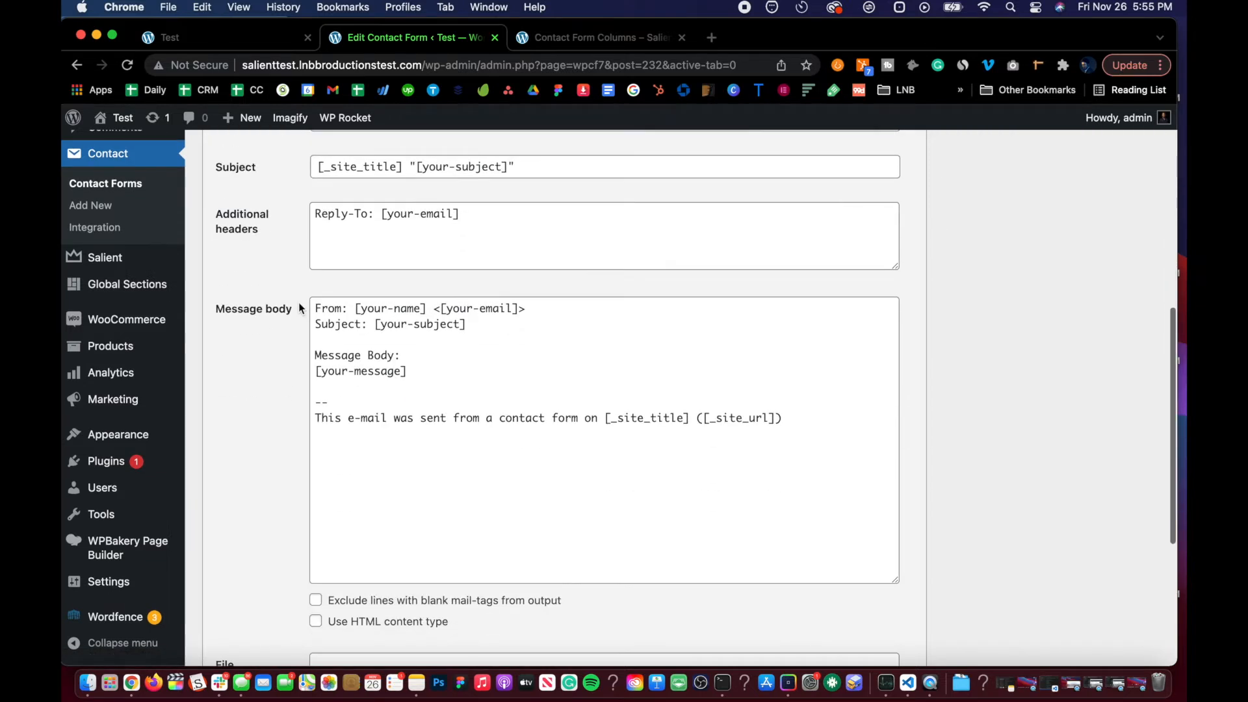
pyautogui.scroll(4, 298, 307)
pyautogui.click(347, 246)
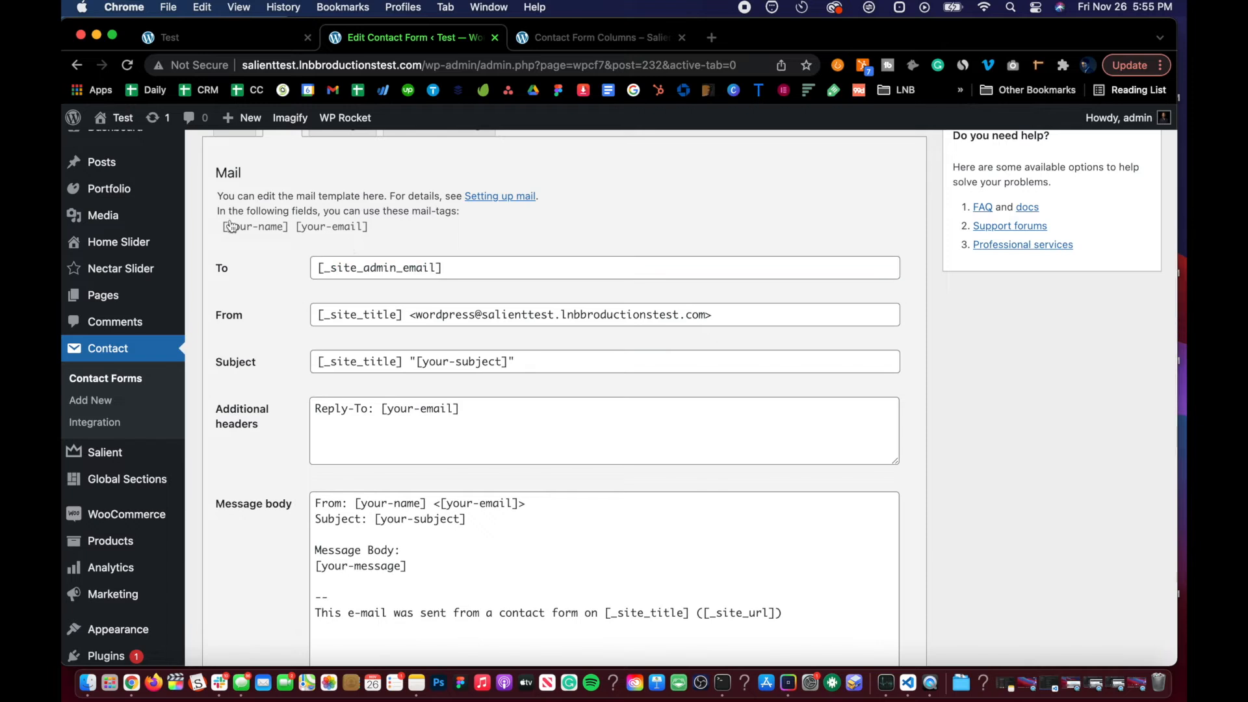
pyautogui.scroll(-5, 302, 365)
pyautogui.scroll(6, 302, 365)
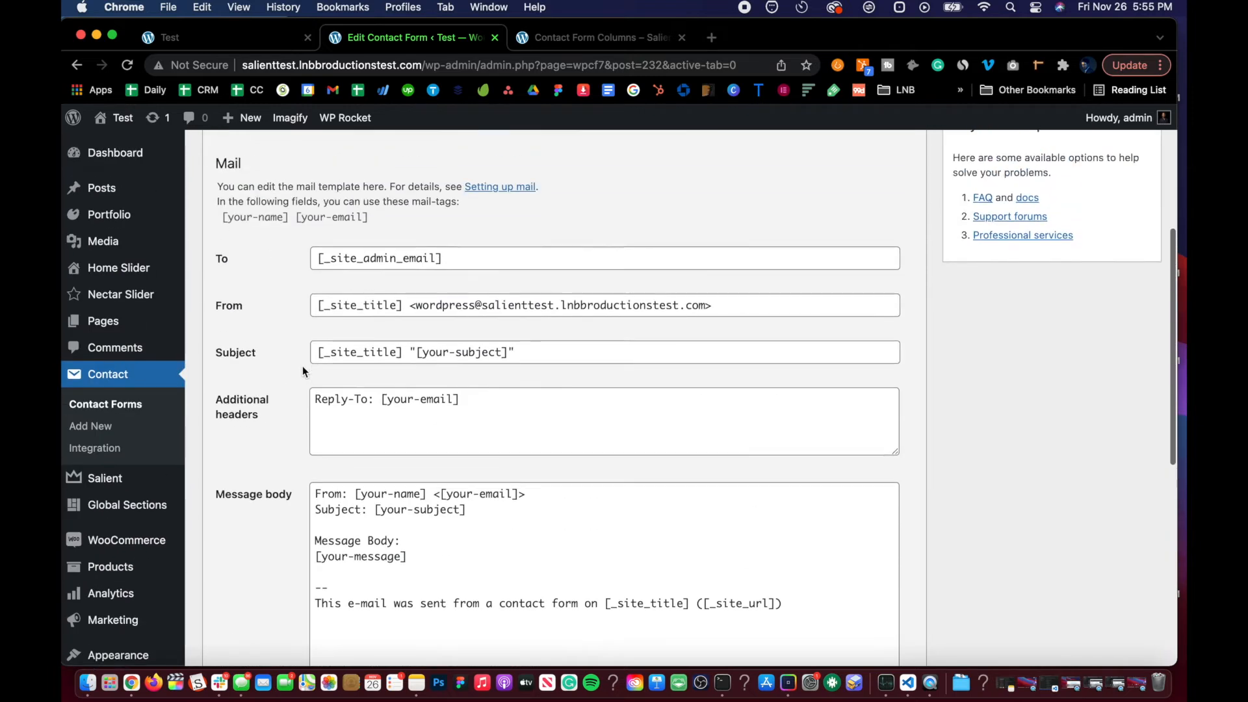
pyautogui.scroll(-3, 412, 316)
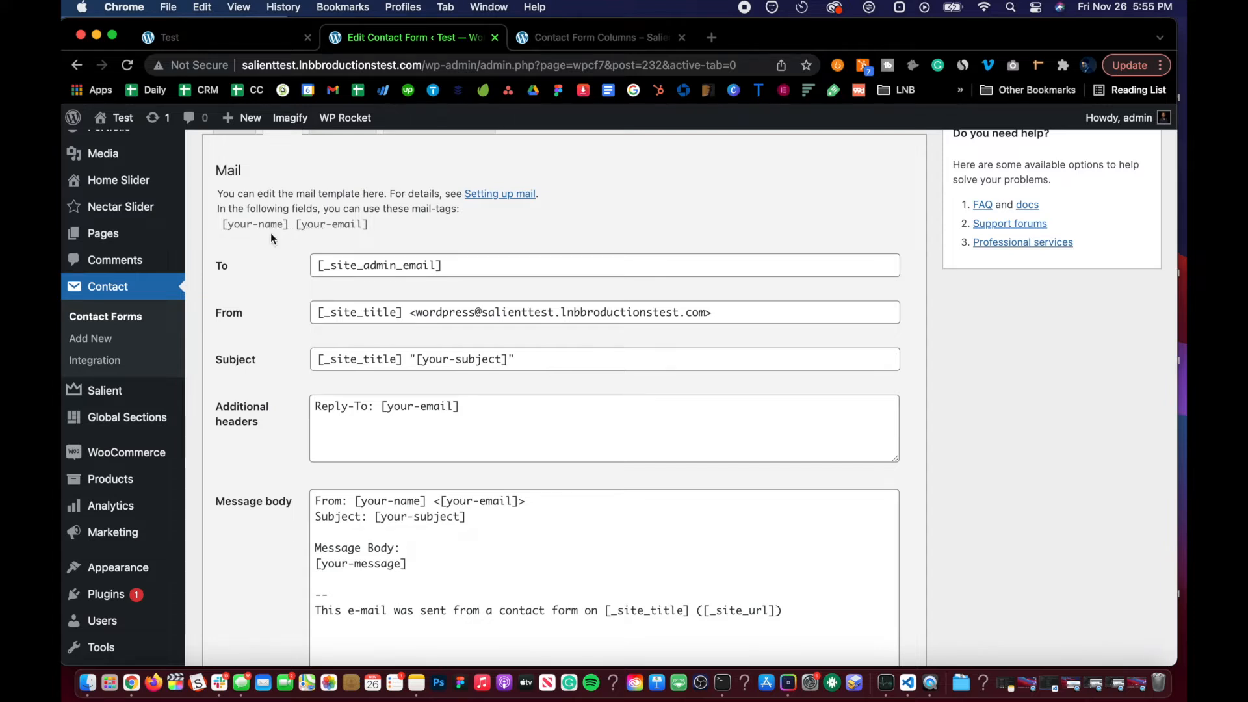
pyautogui.scroll(-4, 270, 232)
pyautogui.scroll(5, 270, 233)
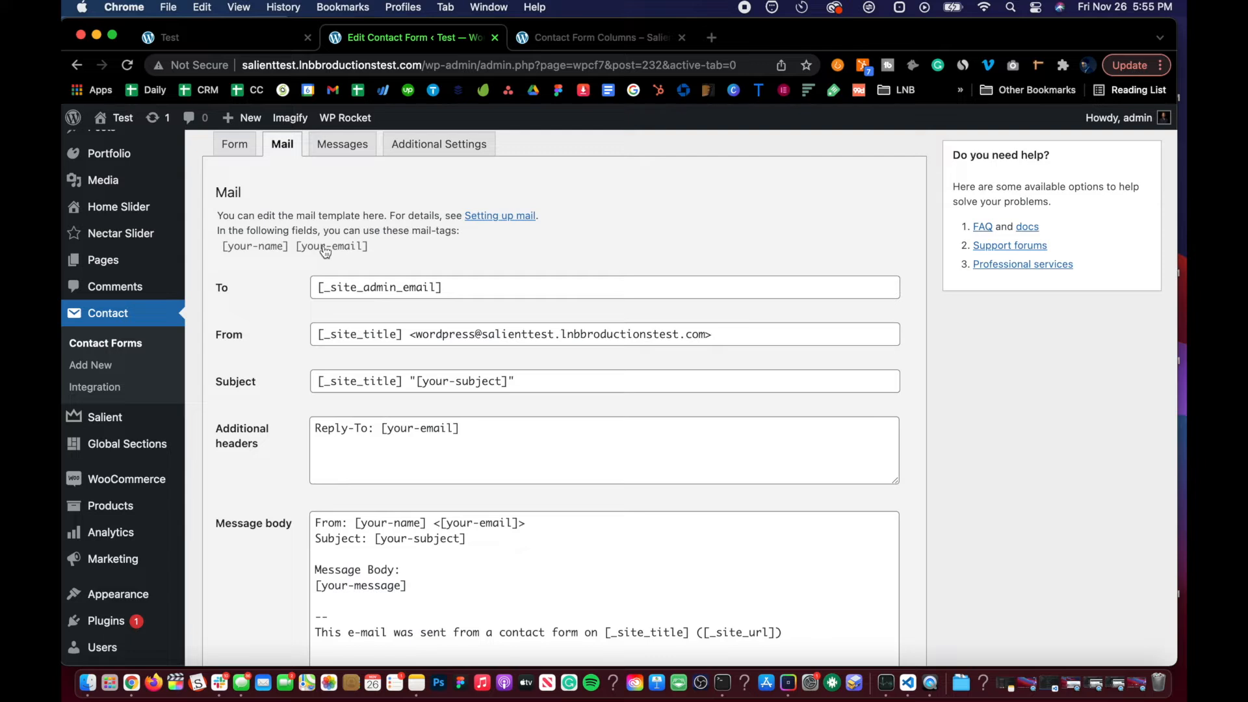
# Step: Copy the [your-name] [your-email] mail-tags into the message body below [your-message]
pyautogui.moveTo(396, 247); pyautogui.dragTo(219, 252)
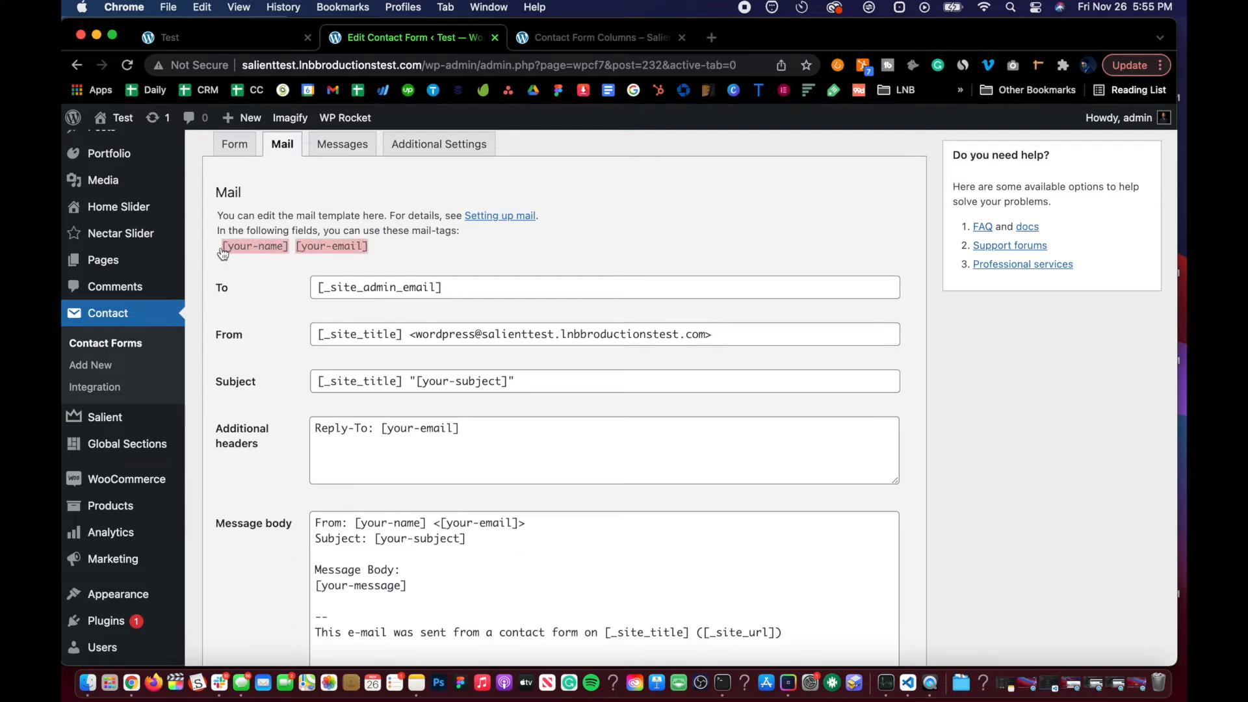
pyautogui.scroll(-3, 299, 312)
pyautogui.click(420, 437)
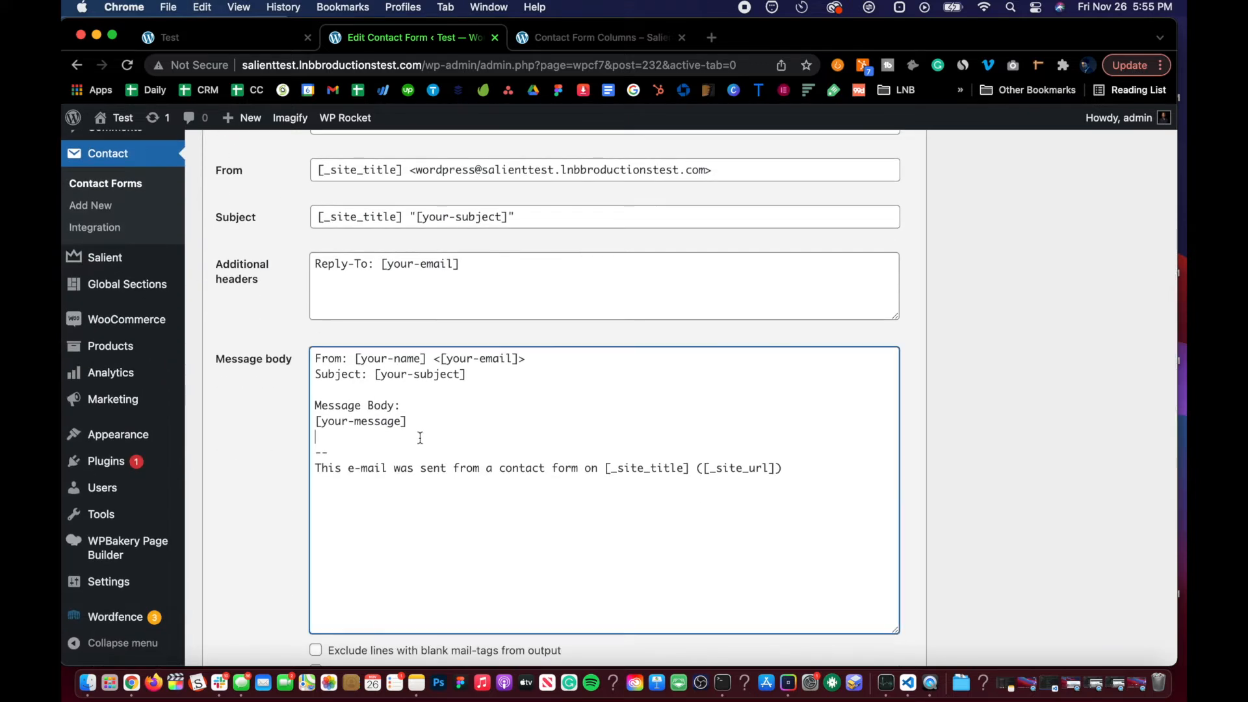
pyautogui.write('[your-name][your-email]')
# Step: Delete the [your-message] tag from the message body and save Contact Form 2
pyautogui.moveTo(422, 422); pyautogui.dragTo(304, 424)
pyautogui.scroll(1, 304, 423)
pyautogui.moveTo(408, 451); pyautogui.dragTo(332, 449)
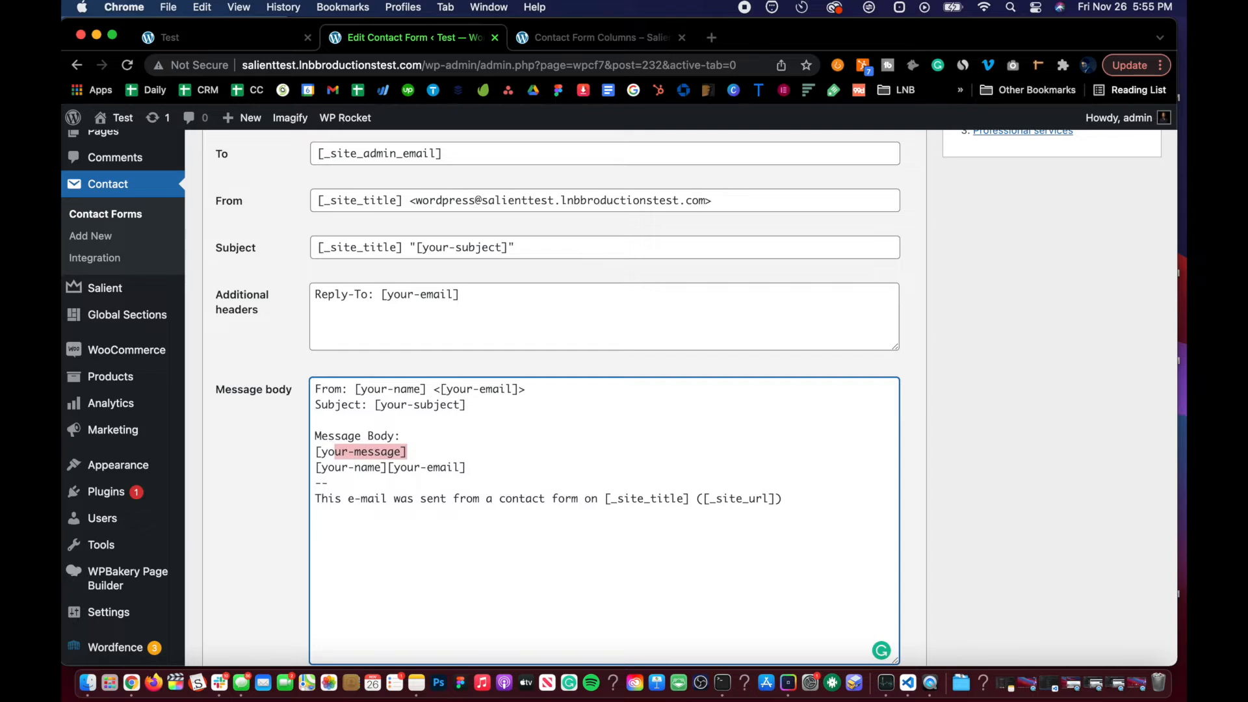
pyautogui.click(255, 41)
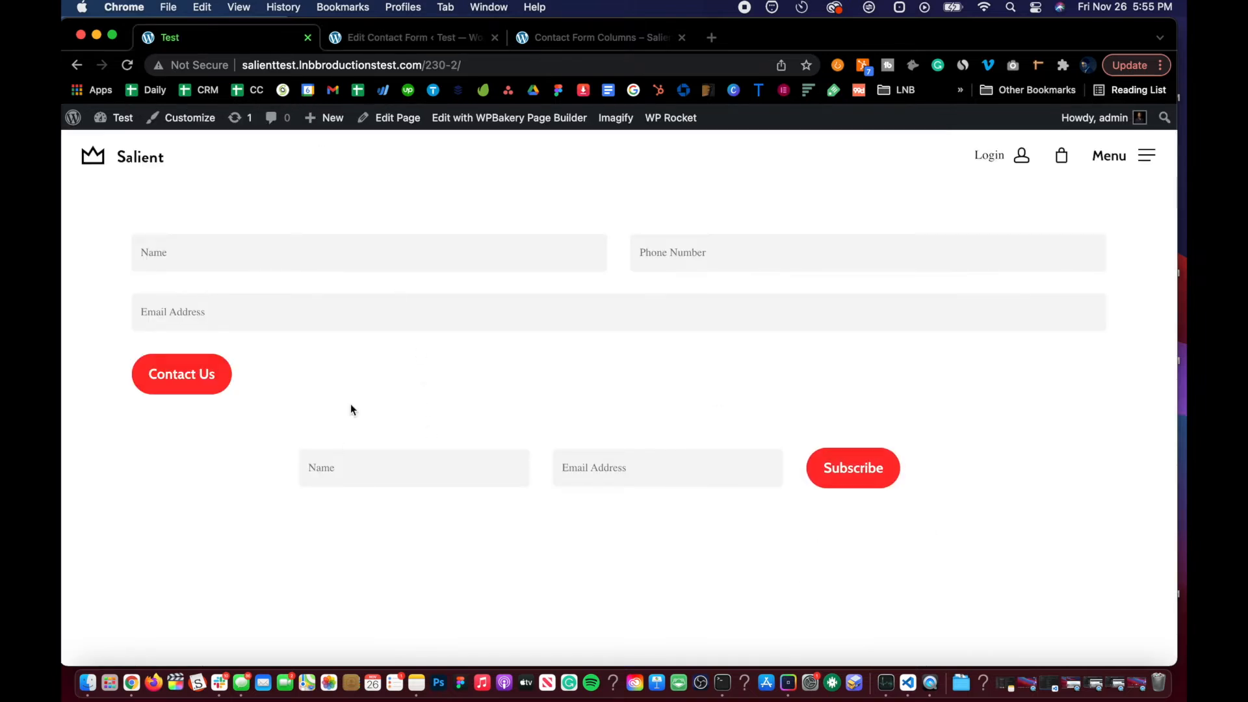
pyautogui.click(382, 37)
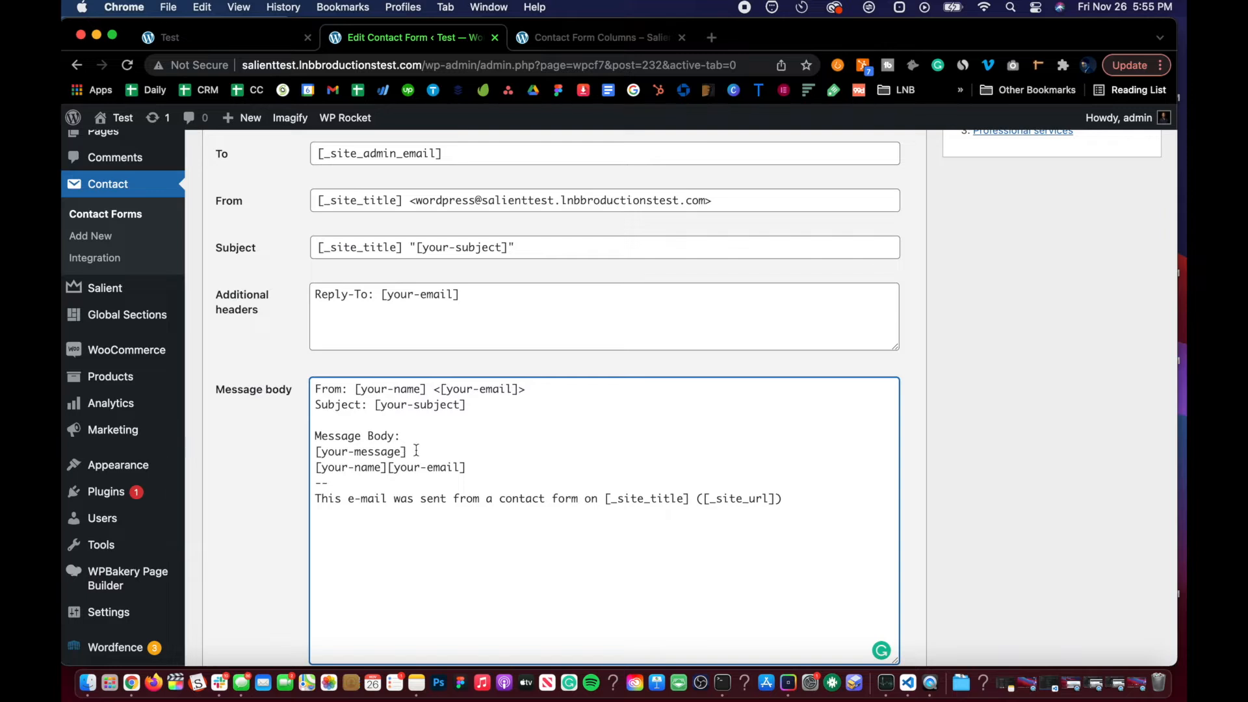
pyautogui.scroll(1, 367, 401)
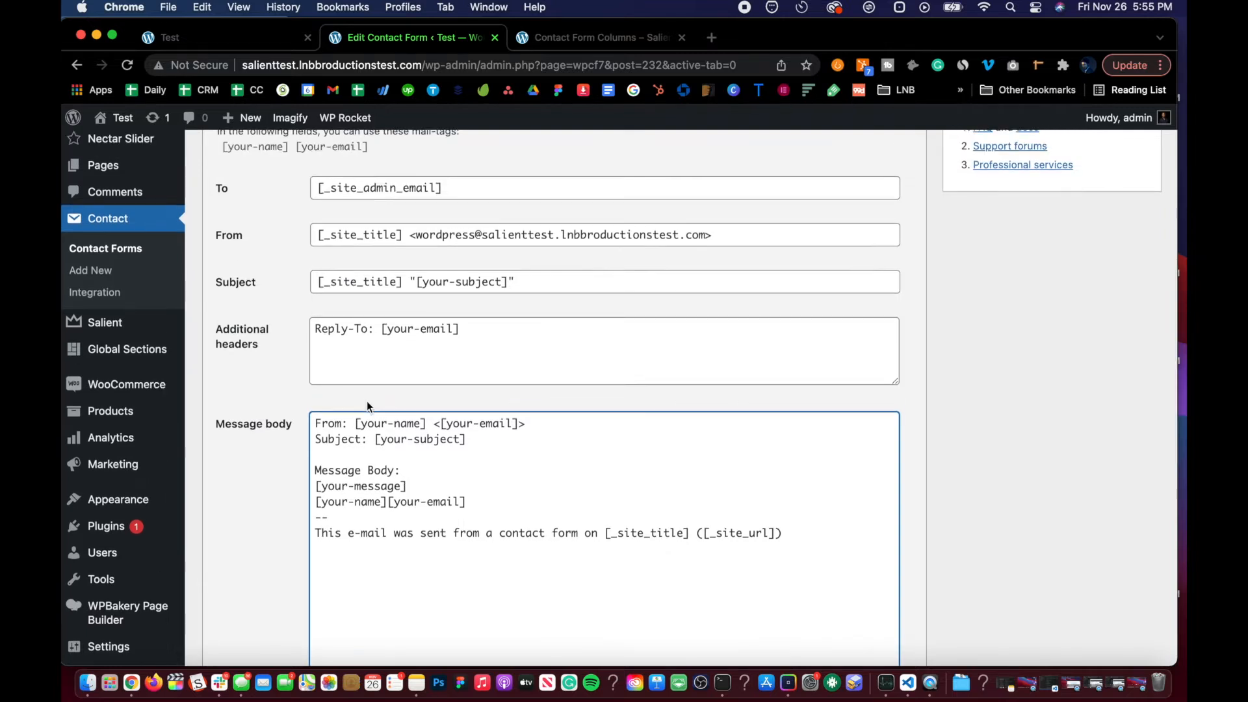
pyautogui.scroll(-3, 366, 401)
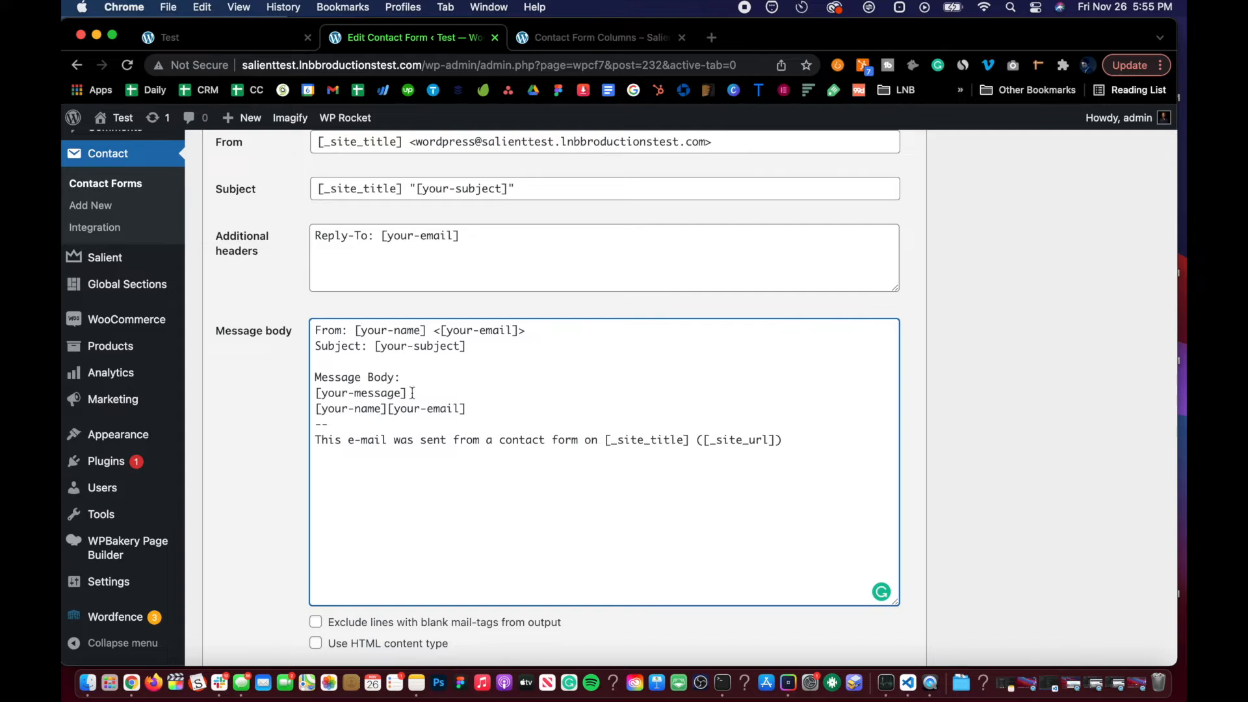
pyautogui.moveTo(412, 393); pyautogui.dragTo(316, 393)
pyautogui.click(320, 393)
pyautogui.moveTo(408, 393); pyautogui.dragTo(283, 388)
pyautogui.press('BackSpace')
pyautogui.press('BackSpace')
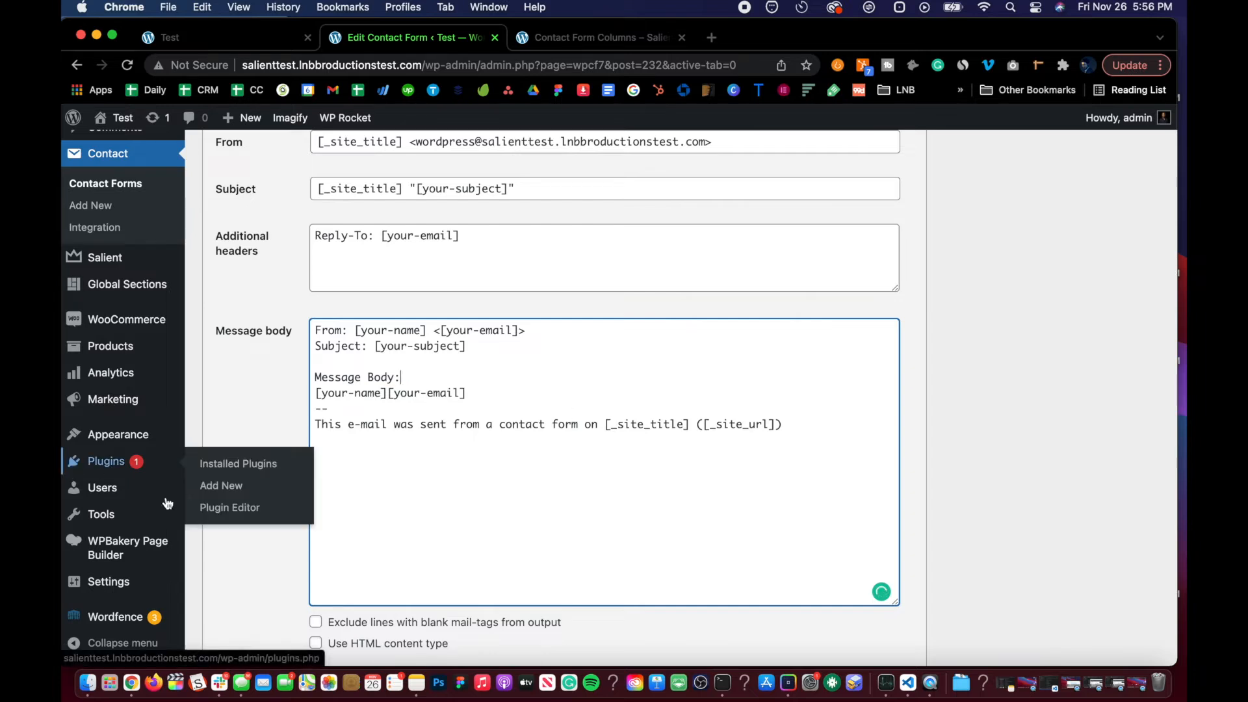
pyautogui.scroll(-5, 231, 560)
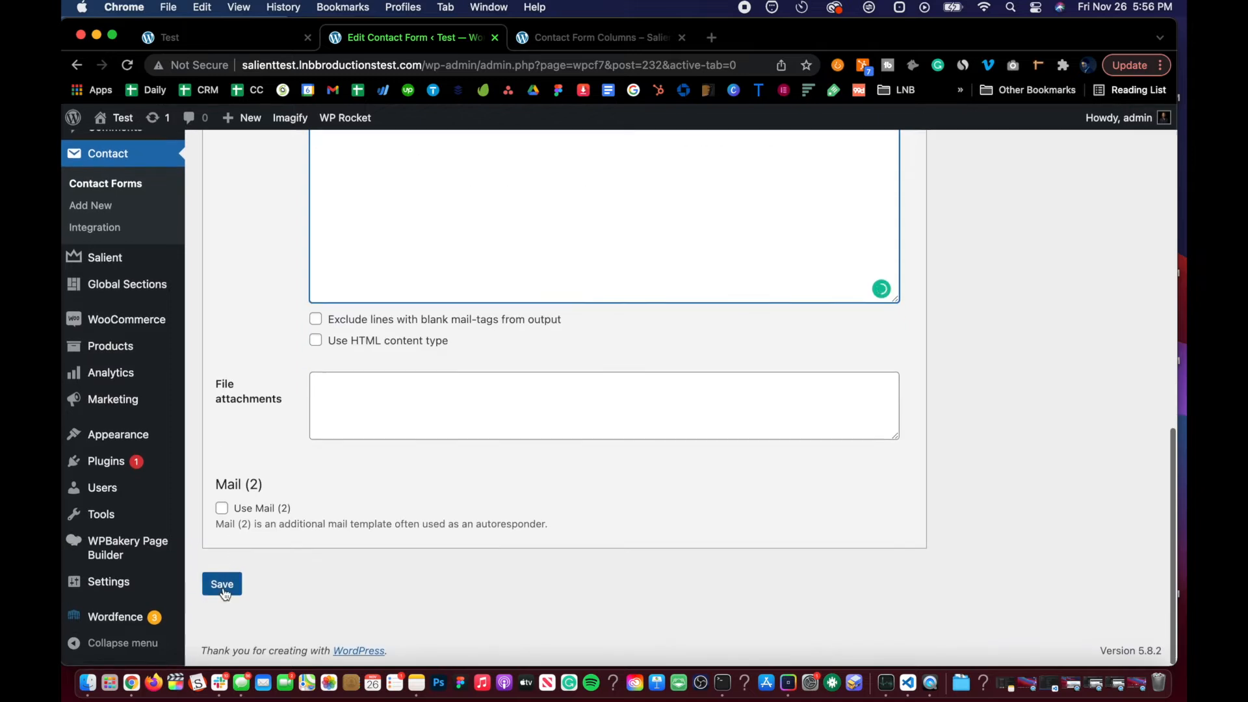
pyautogui.click(221, 584)
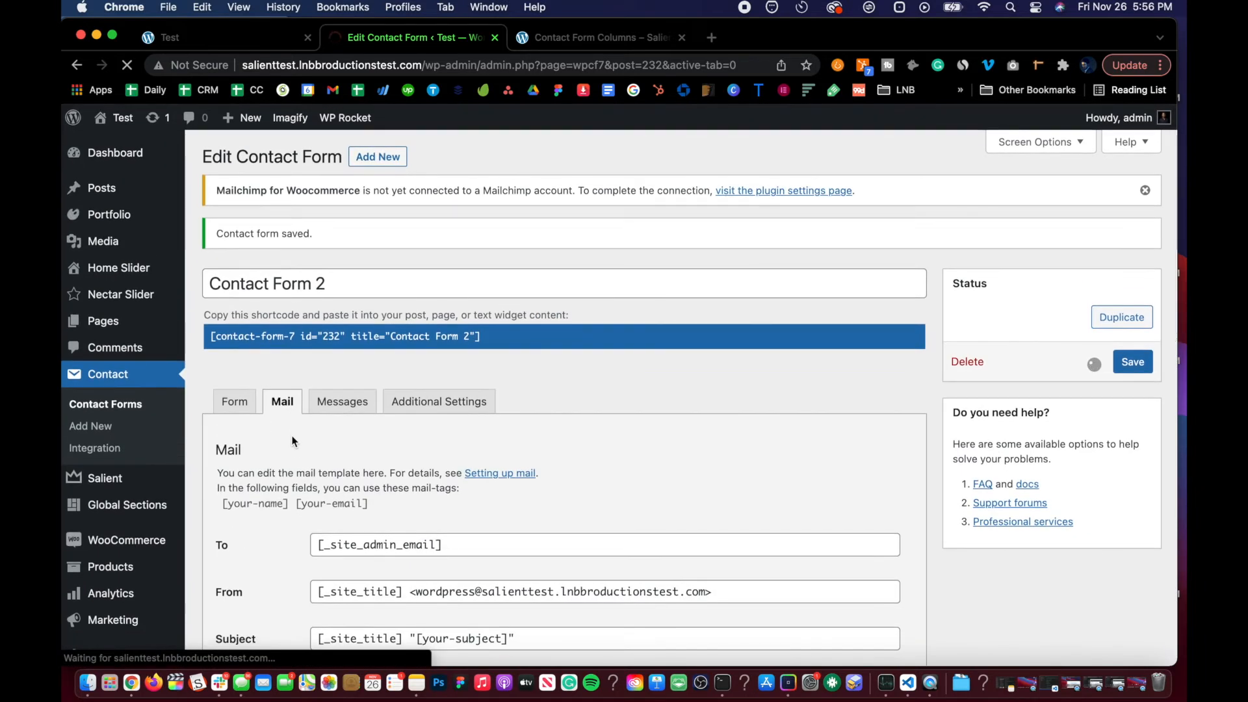
pyautogui.scroll(-5, 292, 441)
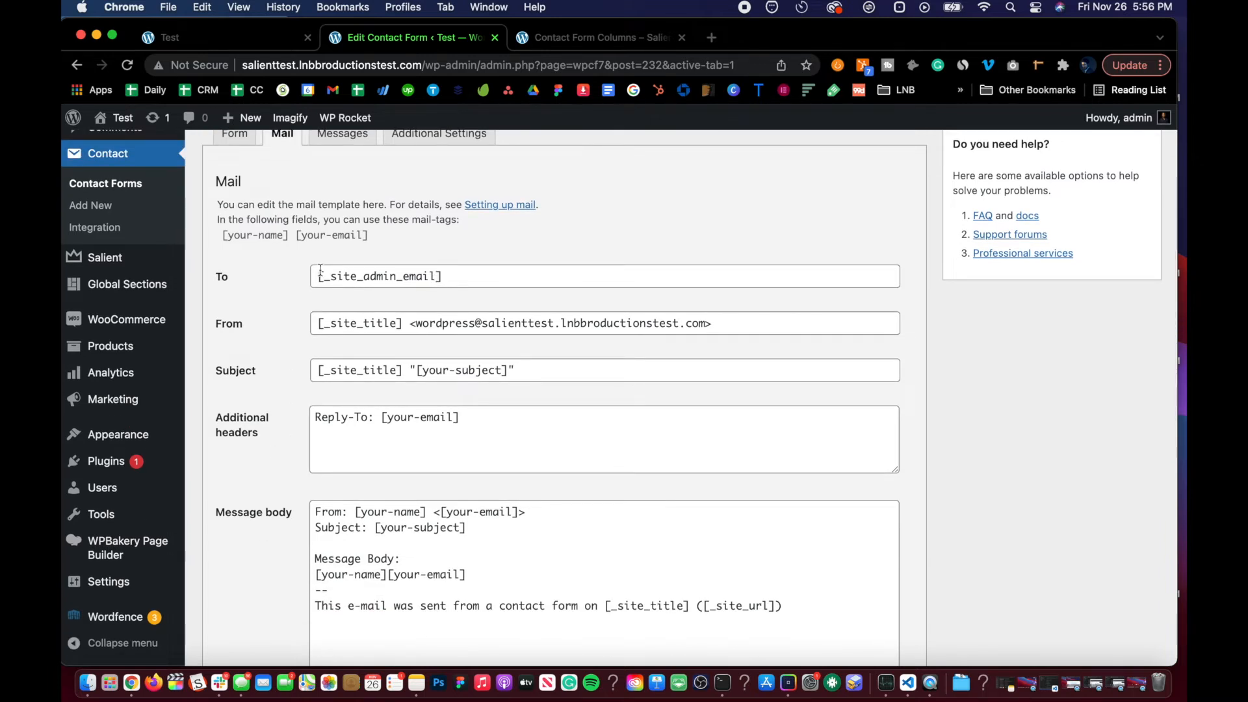
pyautogui.scroll(-3, 263, 291)
pyautogui.scroll(3, 273, 289)
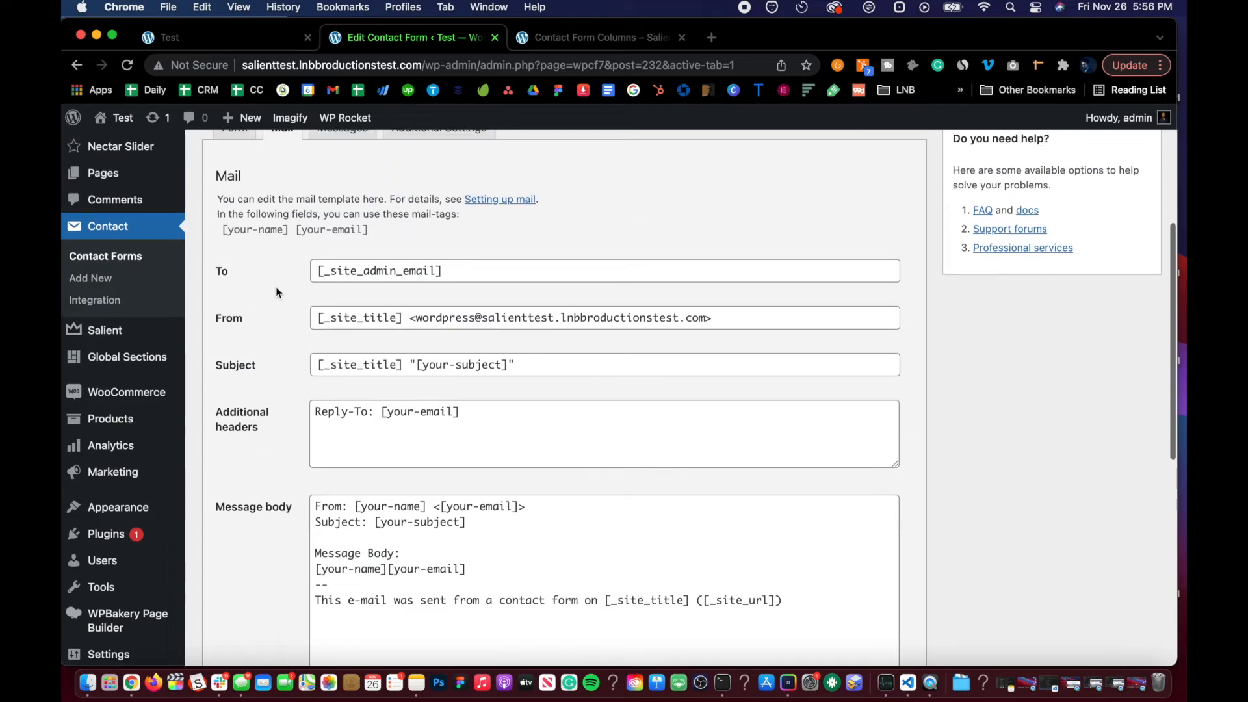
# Step: Set Contact Form 2's To recipient to the owner's e-mail address and save the form
pyautogui.doubleClick(438, 271)
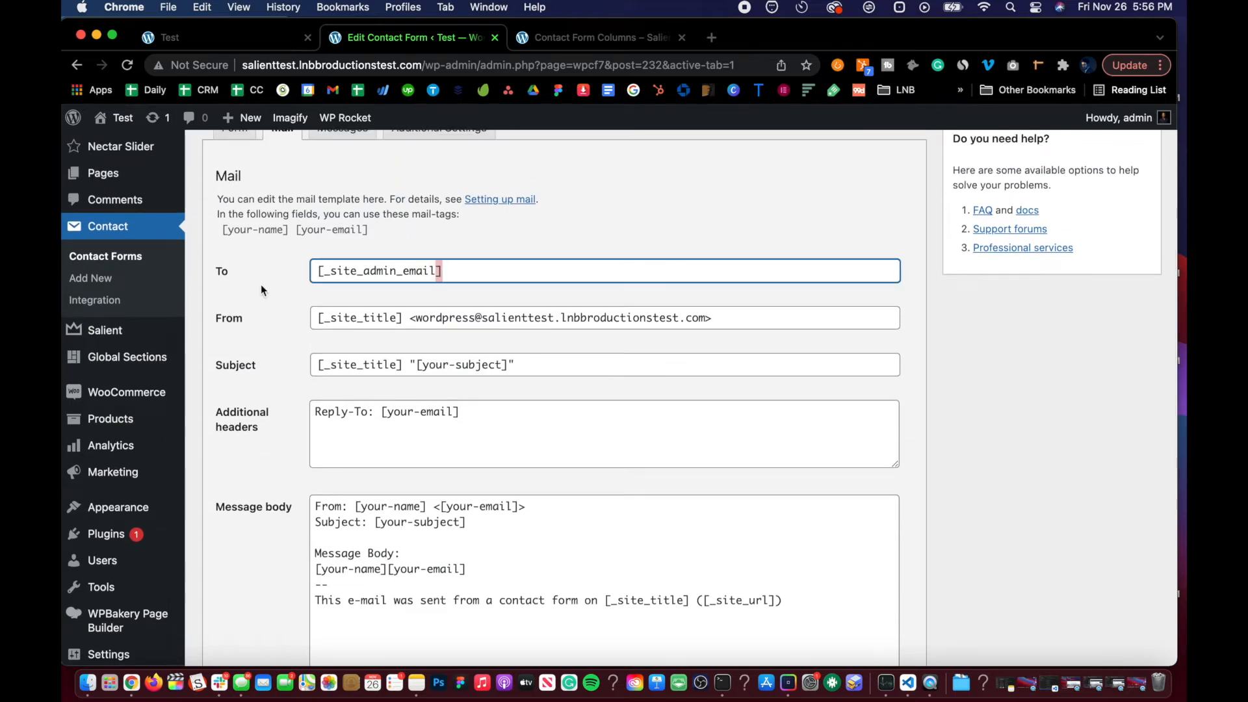
pyautogui.press('super+a')
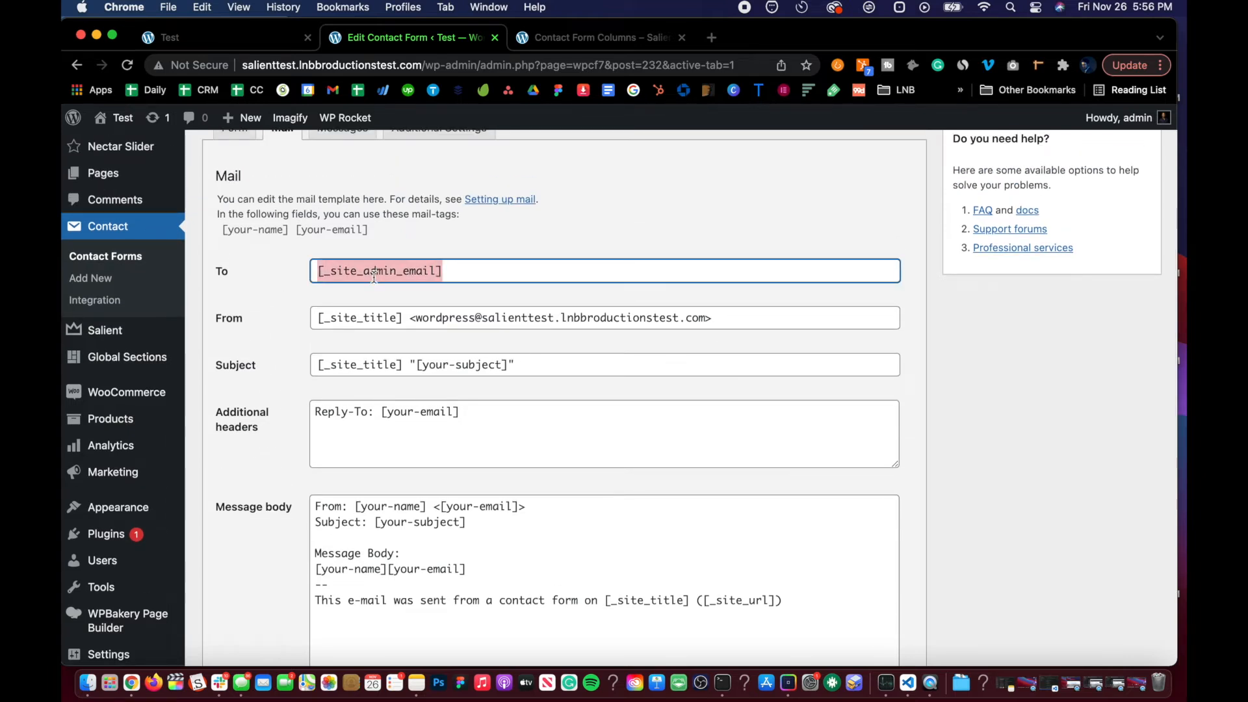
pyautogui.write('l')
pyautogui.press('BackSpace')
pyautogui.write('b')
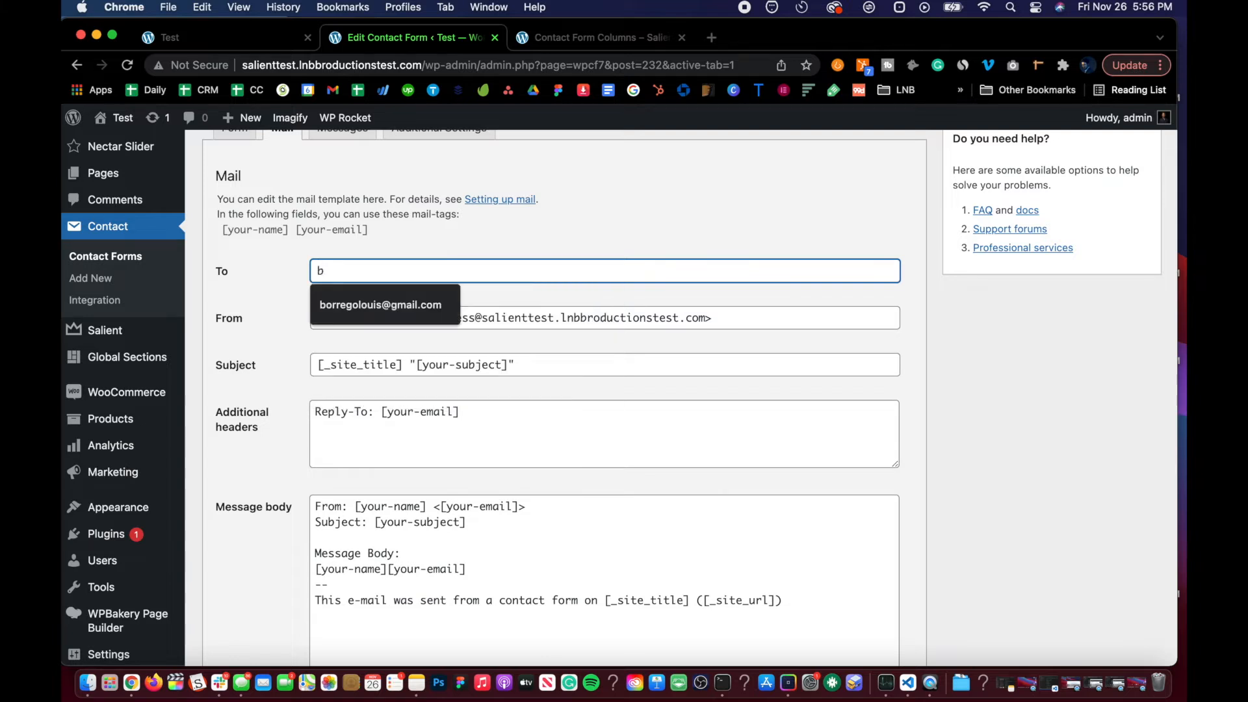
pyautogui.press('BackSpace')
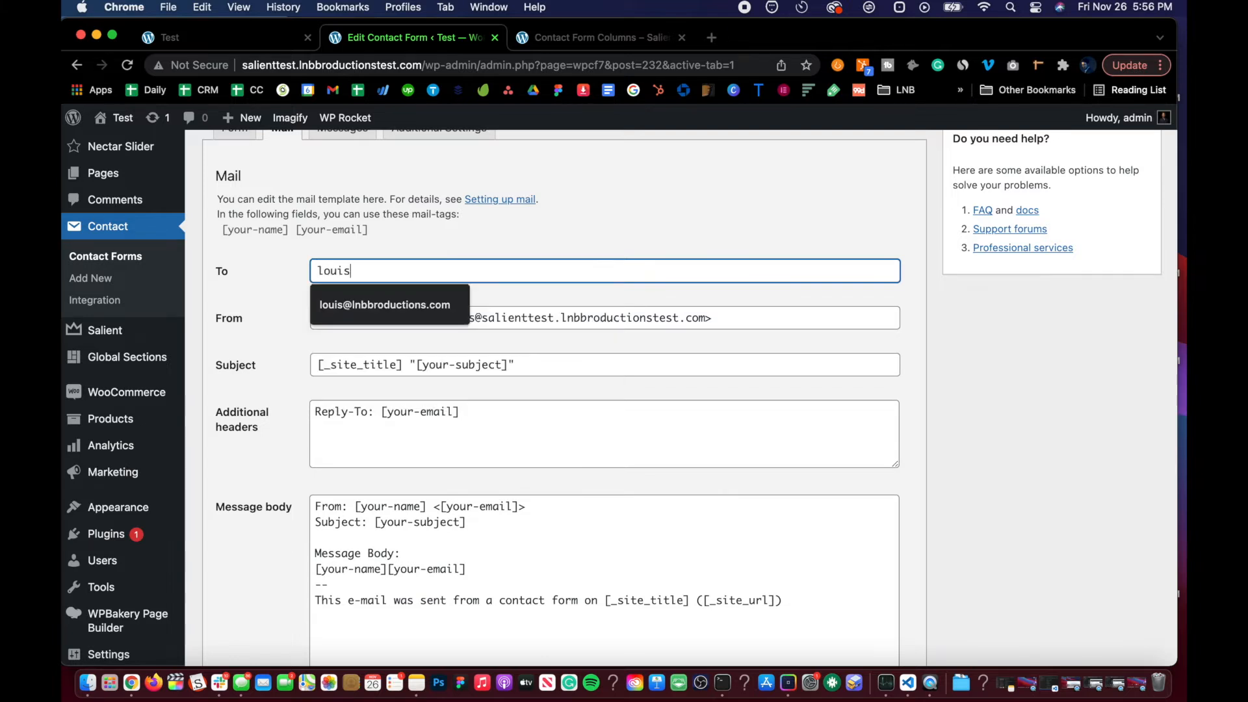
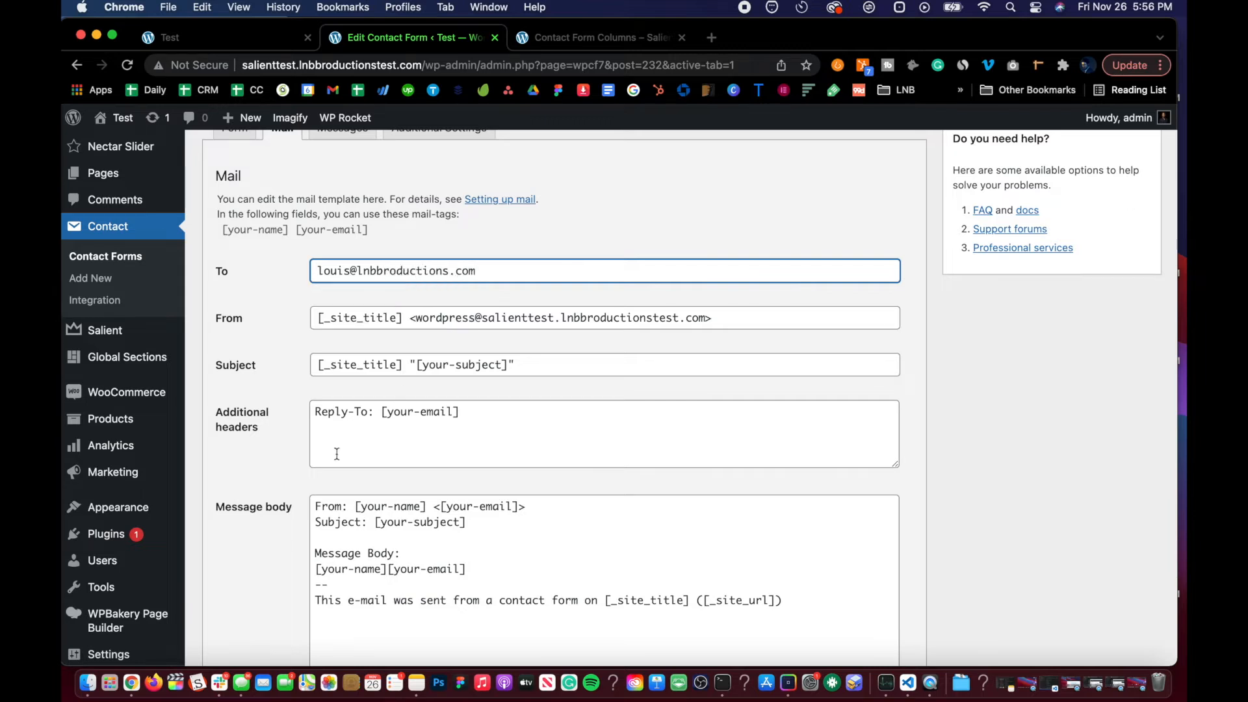
pyautogui.scroll(-8, 275, 440)
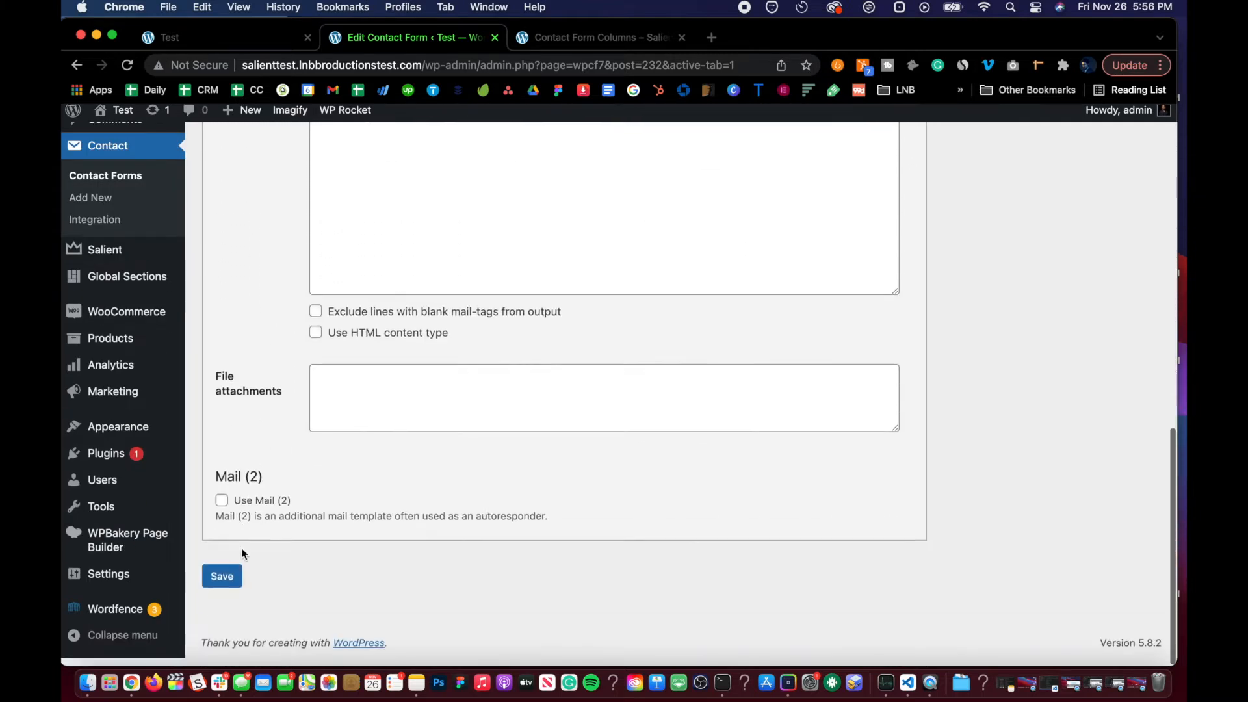
pyautogui.click(229, 575)
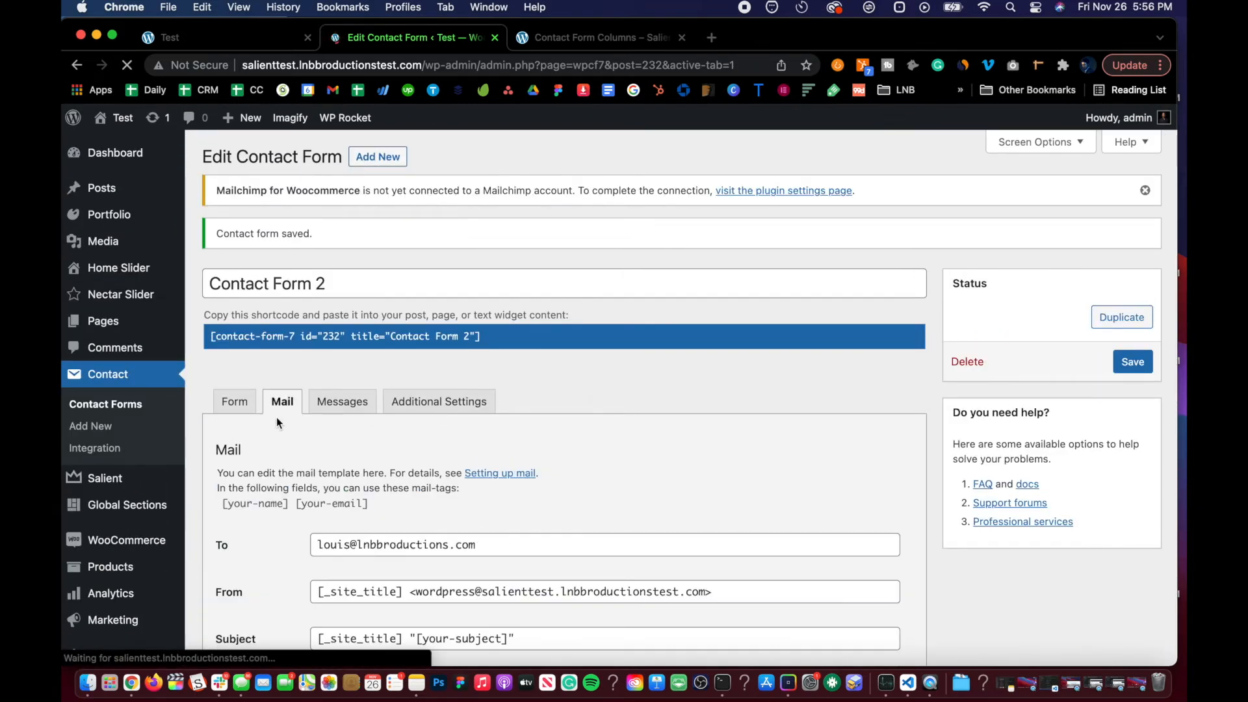
# Step: Replace the From address after [_site_title] with the owner's e-mail address and save the form
pyautogui.scroll(-5, 275, 421)
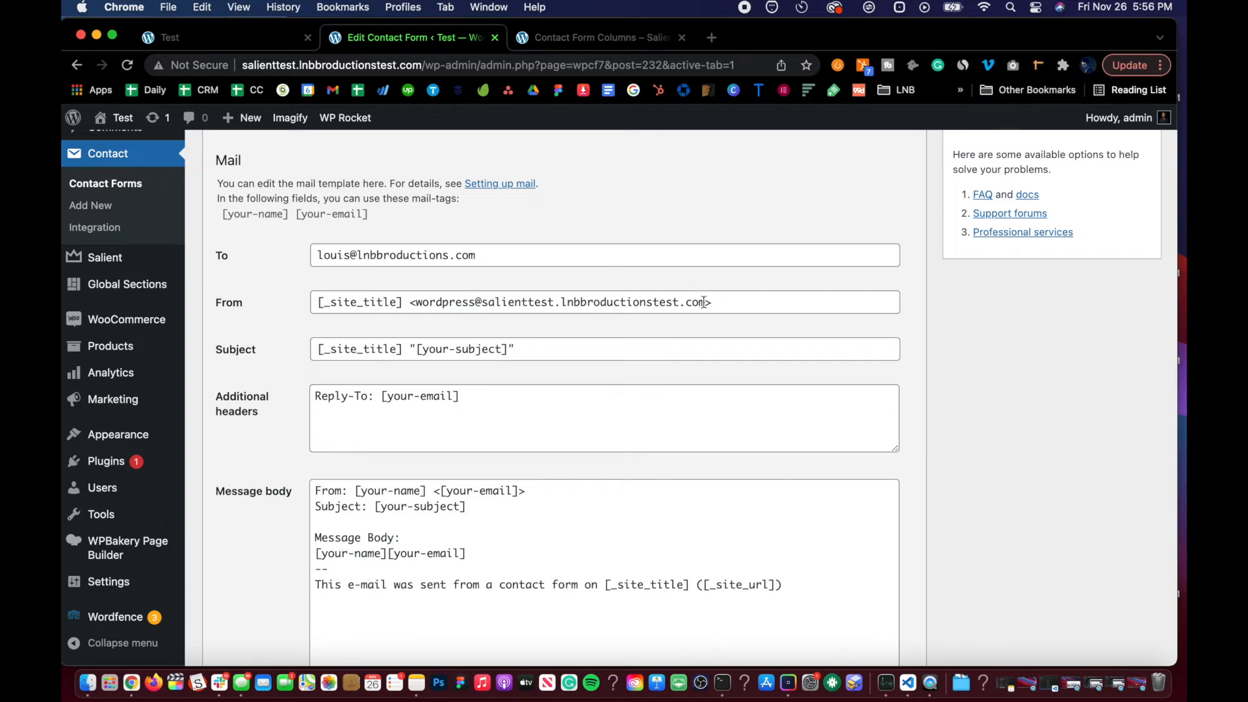
pyautogui.moveTo(706, 302); pyautogui.dragTo(416, 302)
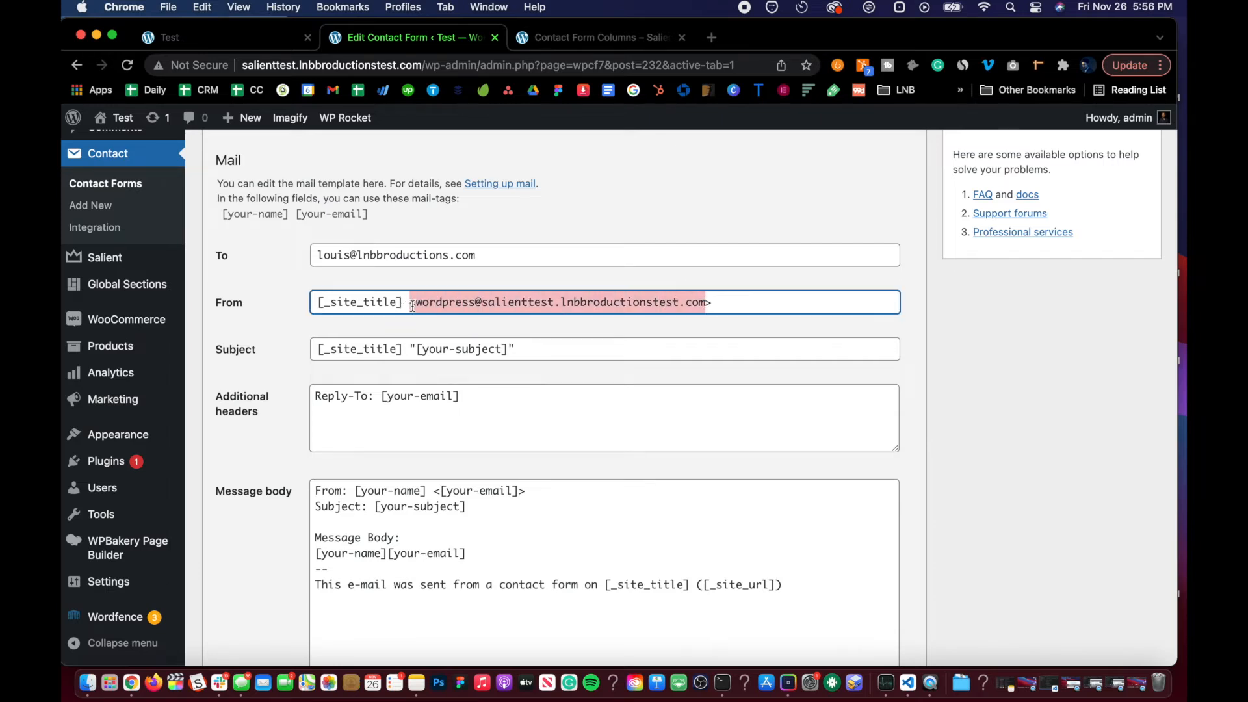
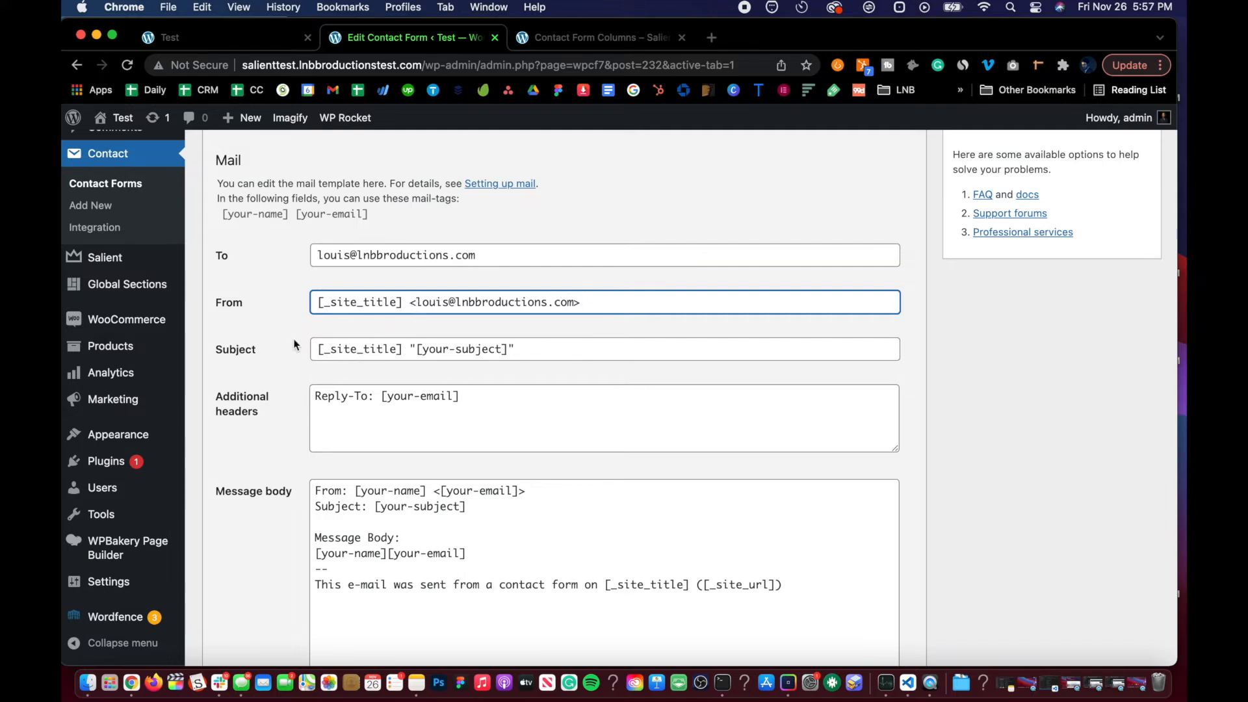
pyautogui.scroll(-5, 293, 344)
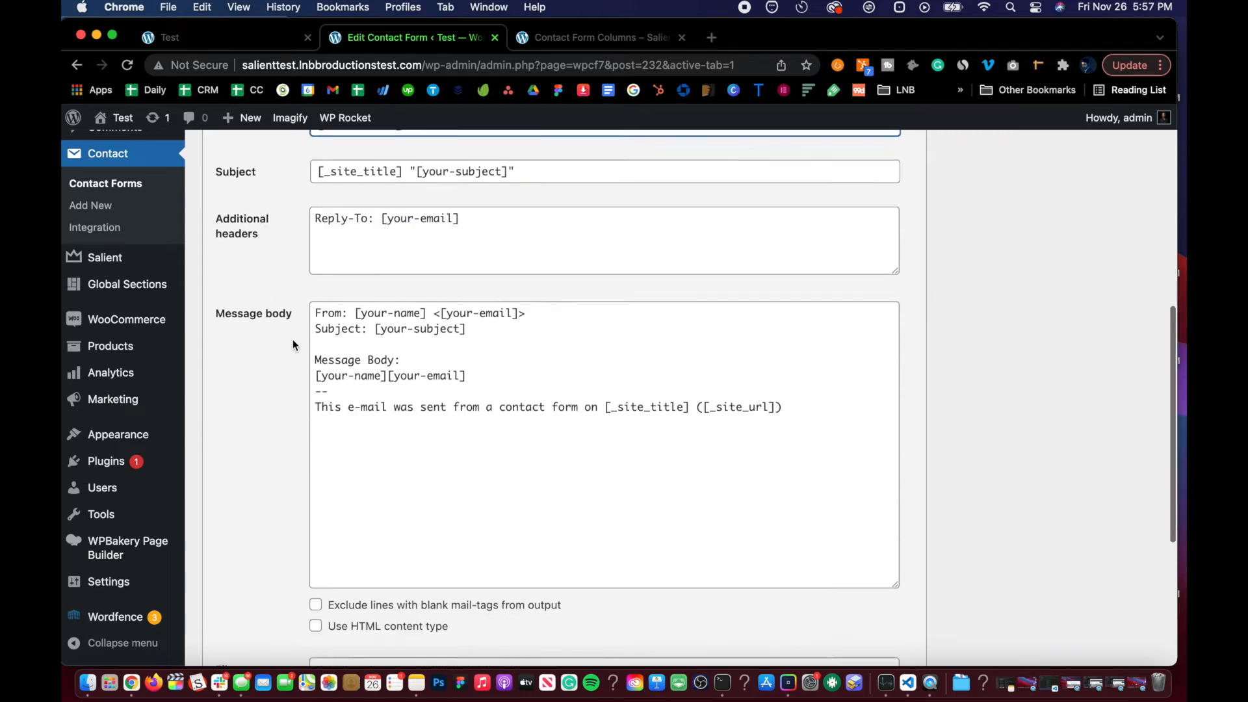
pyautogui.scroll(-5, 292, 339)
pyautogui.click(217, 582)
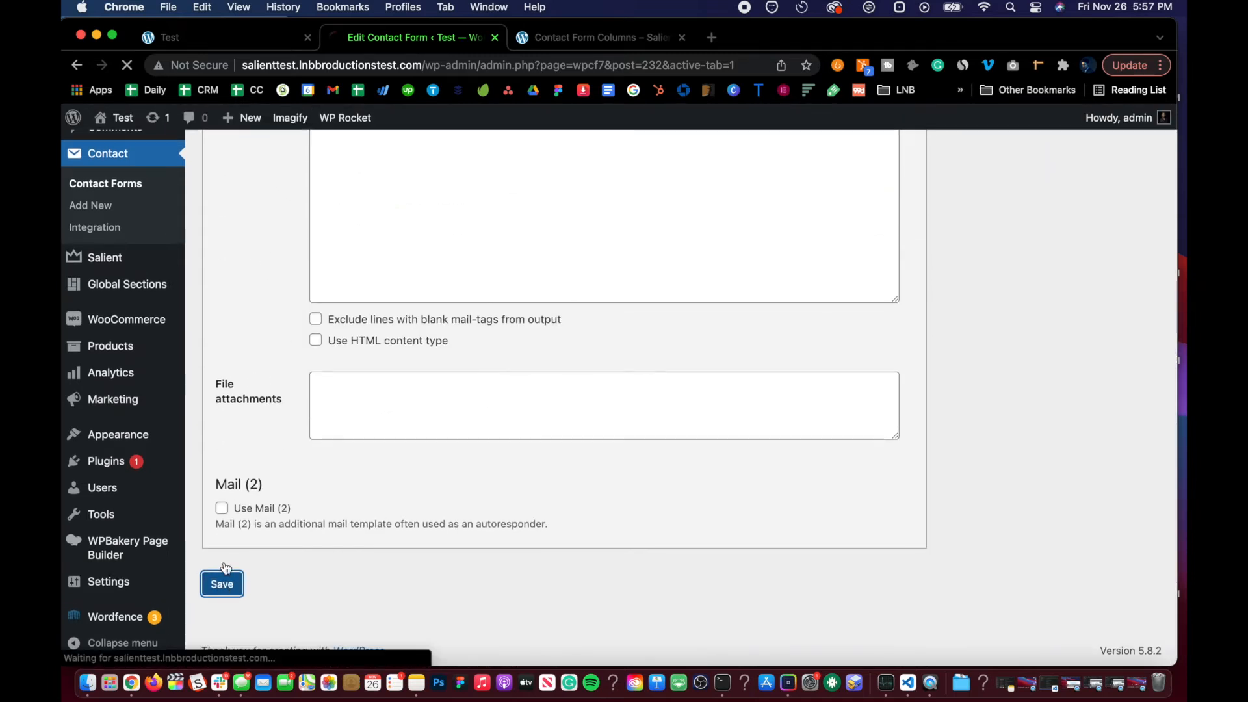
# Step: Change the From address domain to lnbbroductionstest.com so it matches the site domain
pyautogui.scroll(5, 274, 395)
pyautogui.scroll(-4, 242, 497)
pyautogui.scroll(-2, 242, 497)
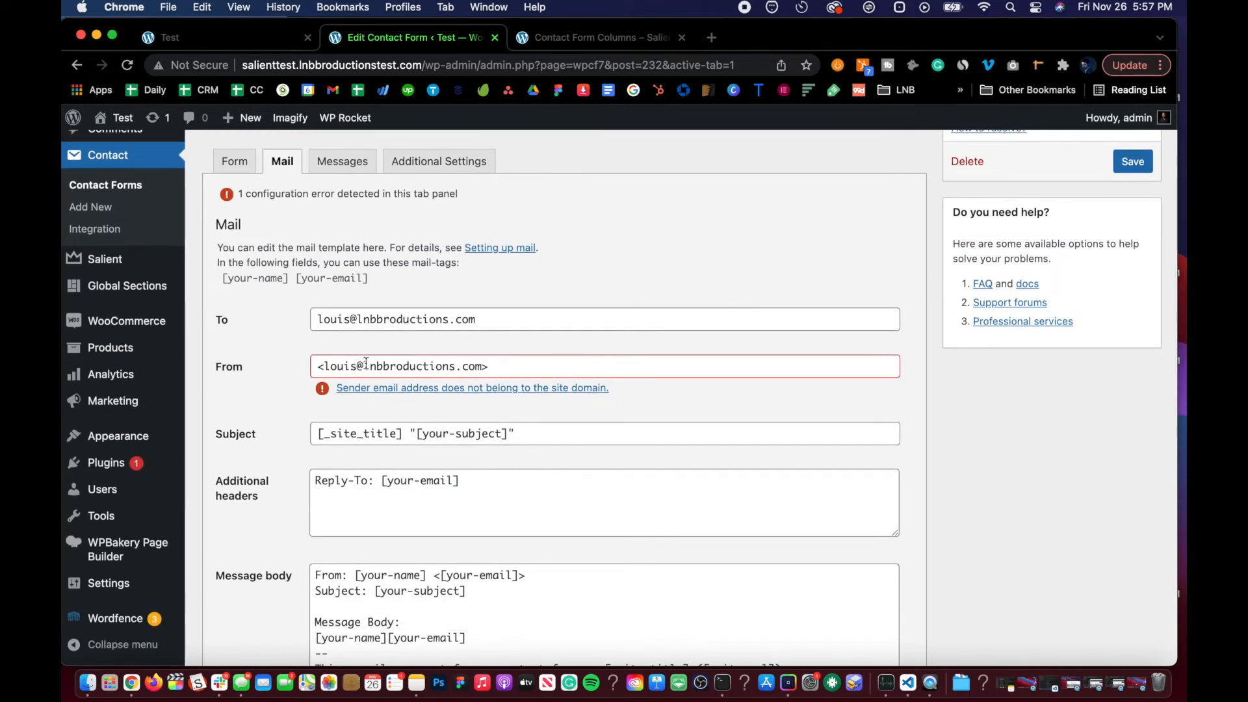
pyautogui.click(358, 365)
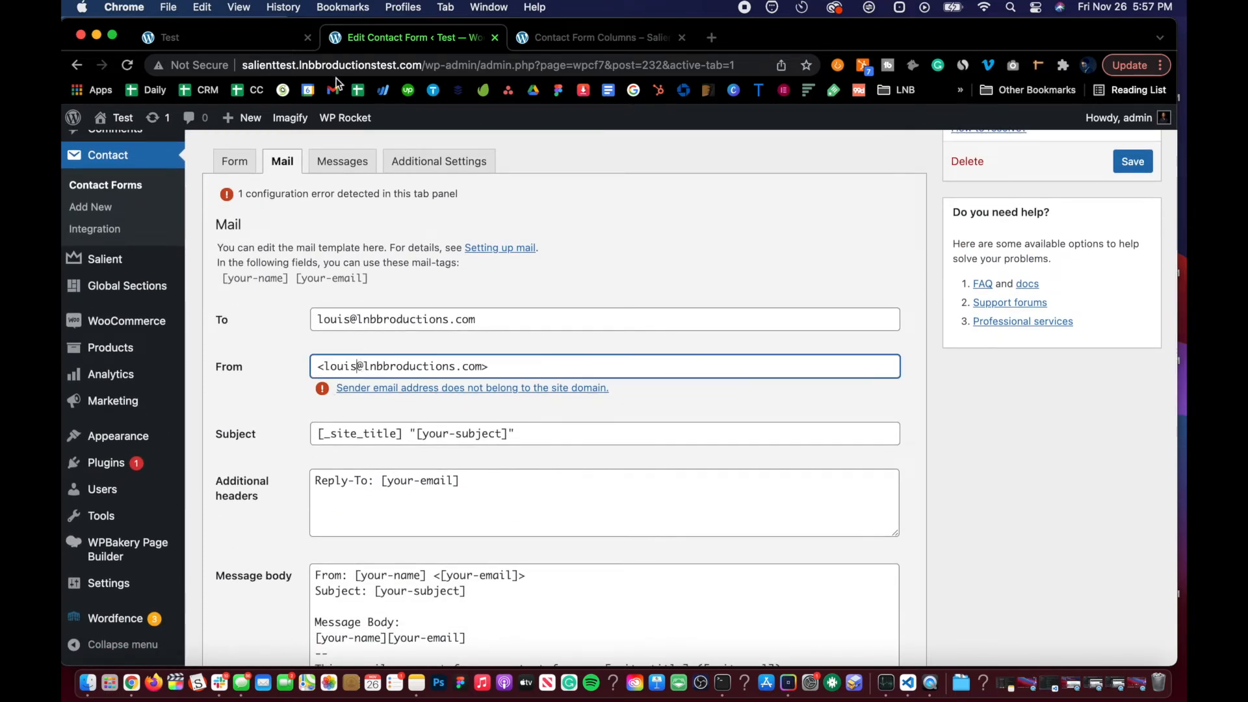
pyautogui.click(457, 366)
pyautogui.write('test')
pyautogui.click(286, 362)
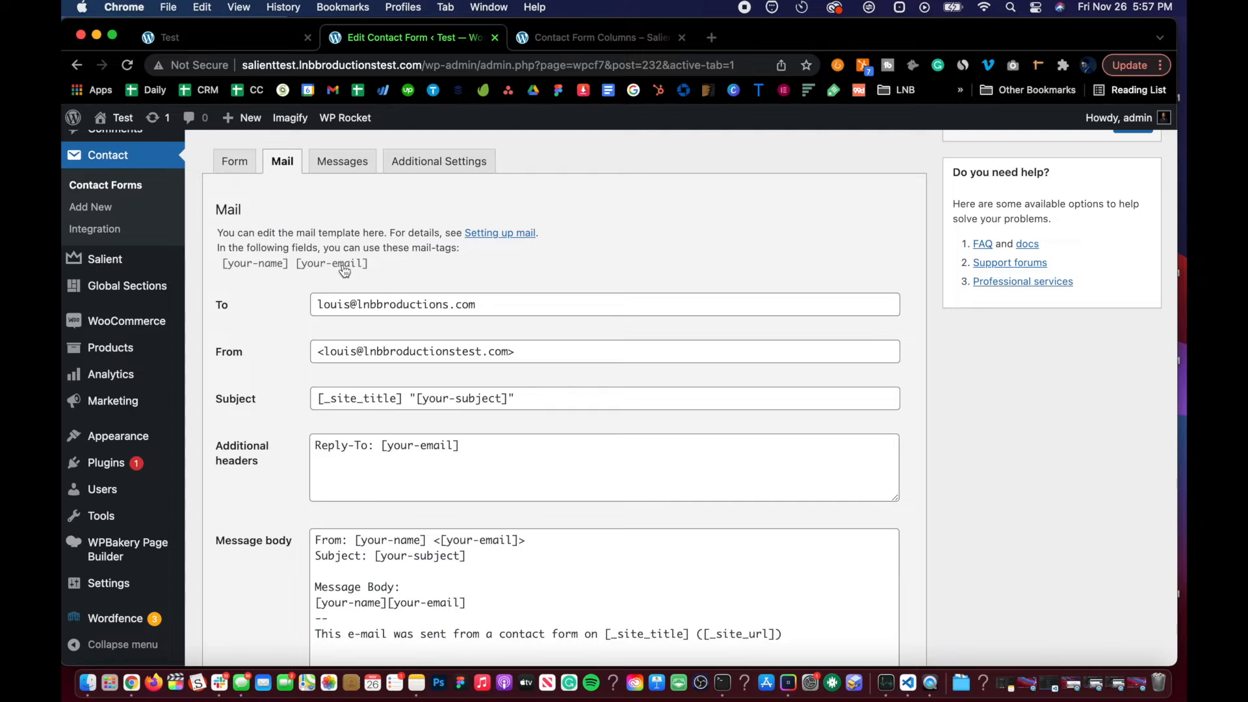
# Step: Delete 'test' from the From address domain
pyautogui.click(481, 348)
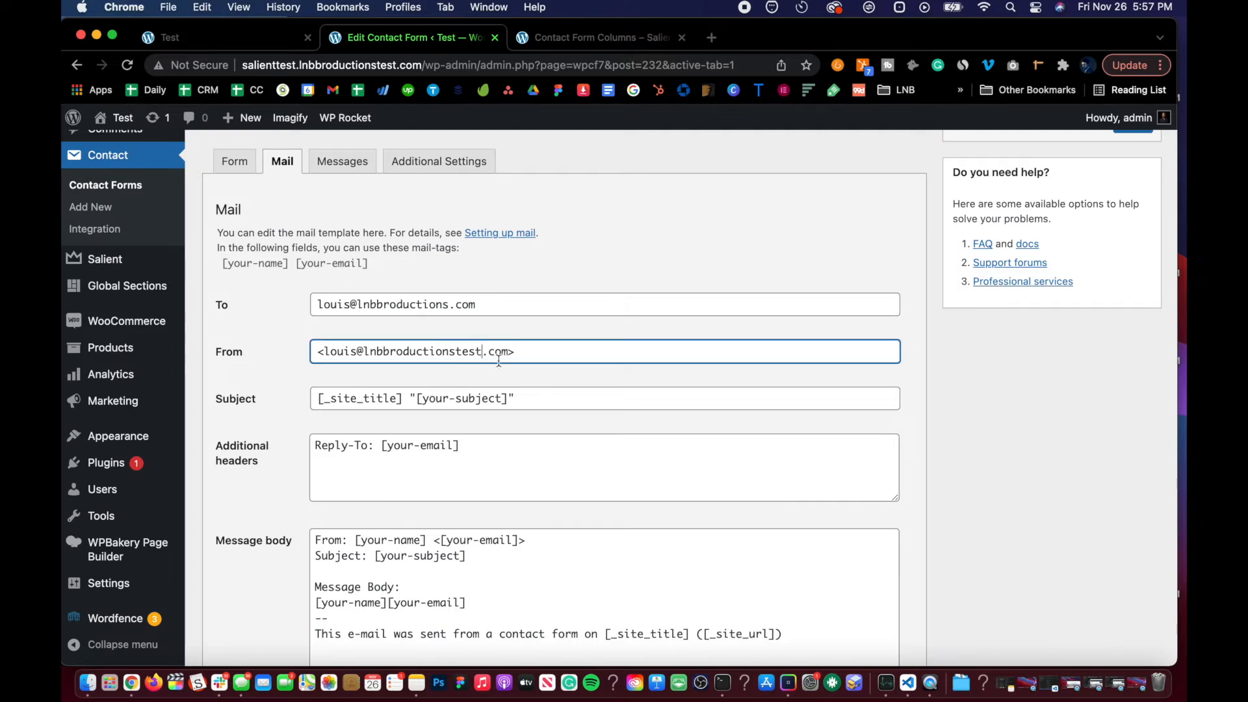
pyautogui.press('BackSpace')
pyautogui.press('BackSpace')
pyautogui.press('BackSpace')
pyautogui.press('BackSpace')
pyautogui.click(281, 315)
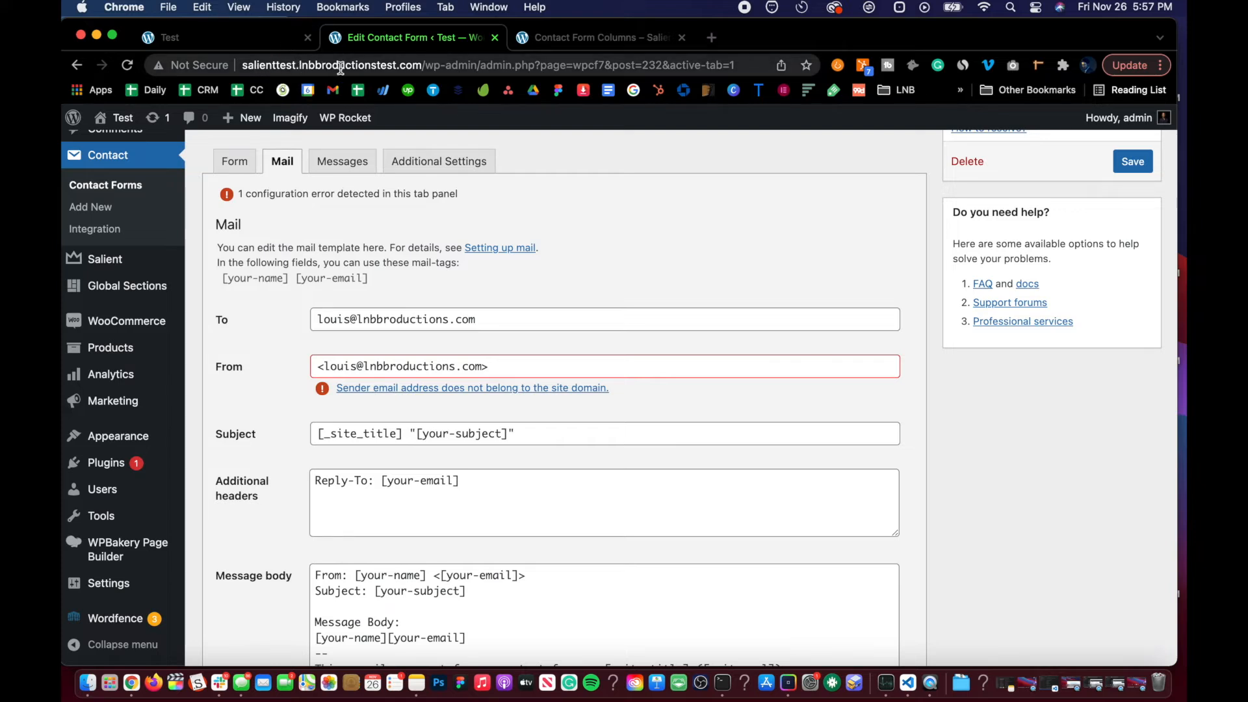
# Step: Re-add 'test' to the From address domain, making it lnbbroductionstest.com, and save Contact Form 2
pyautogui.click(453, 364)
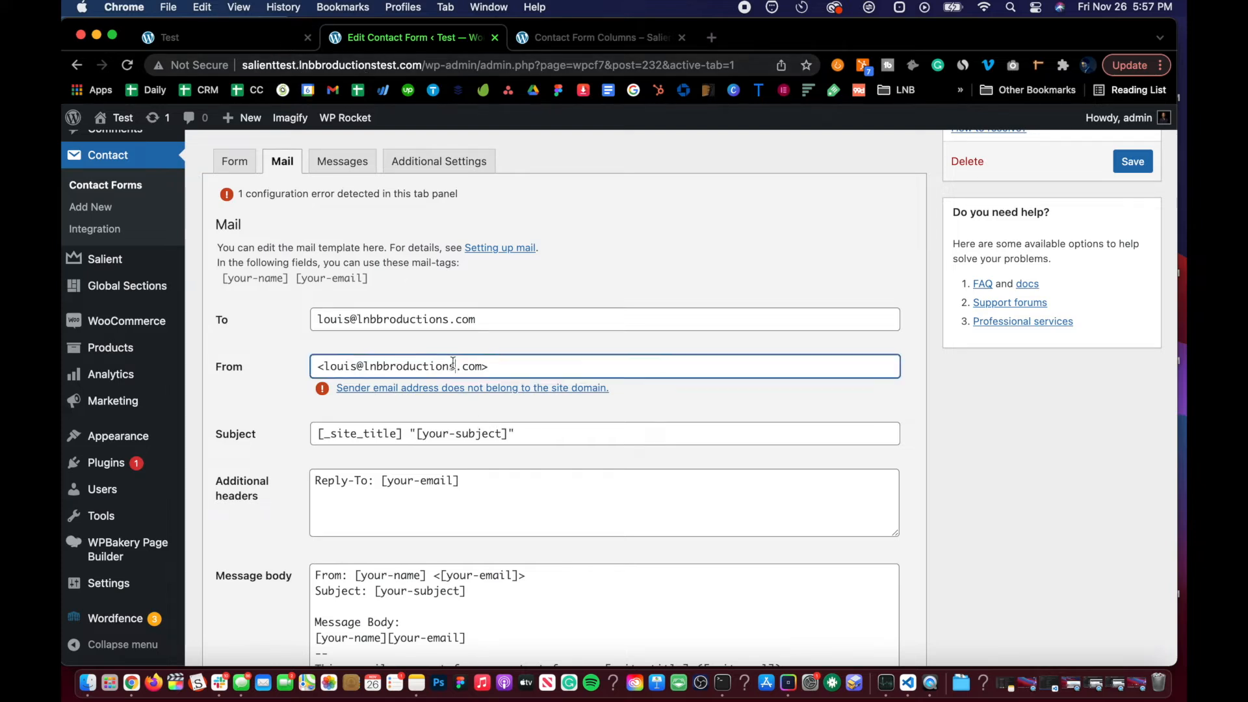
pyautogui.write('test')
pyautogui.click(248, 321)
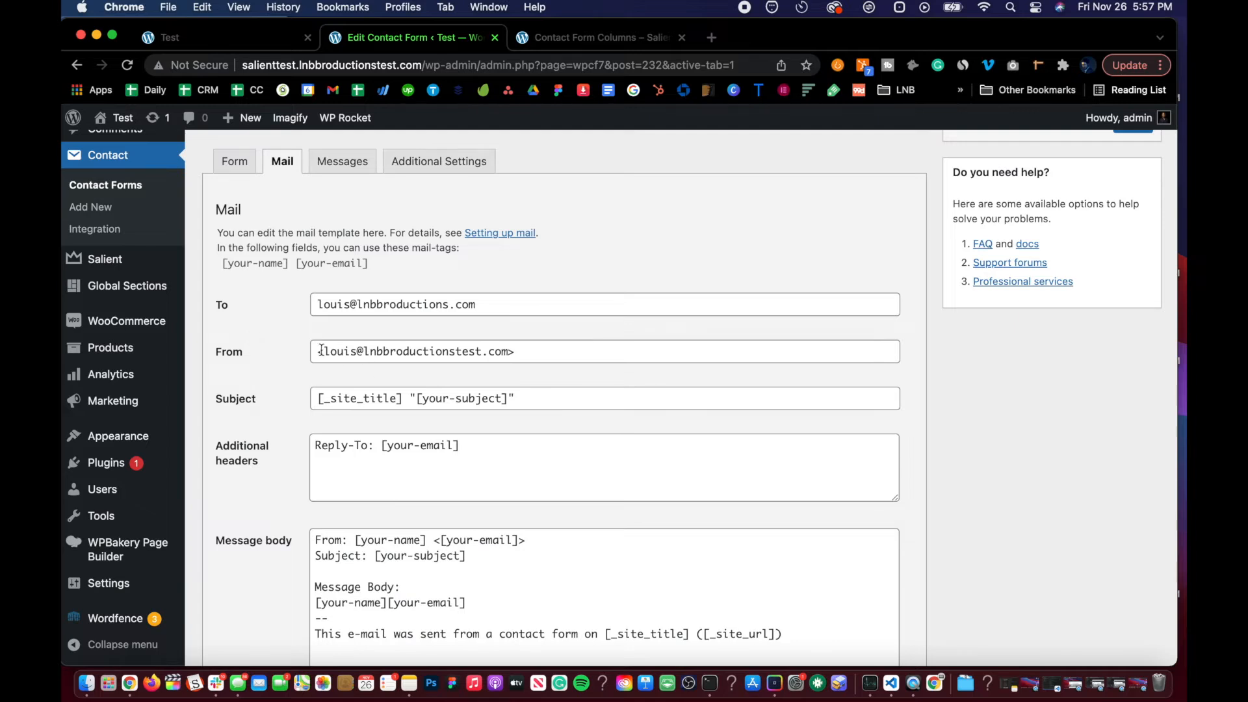
pyautogui.scroll(-2, 280, 356)
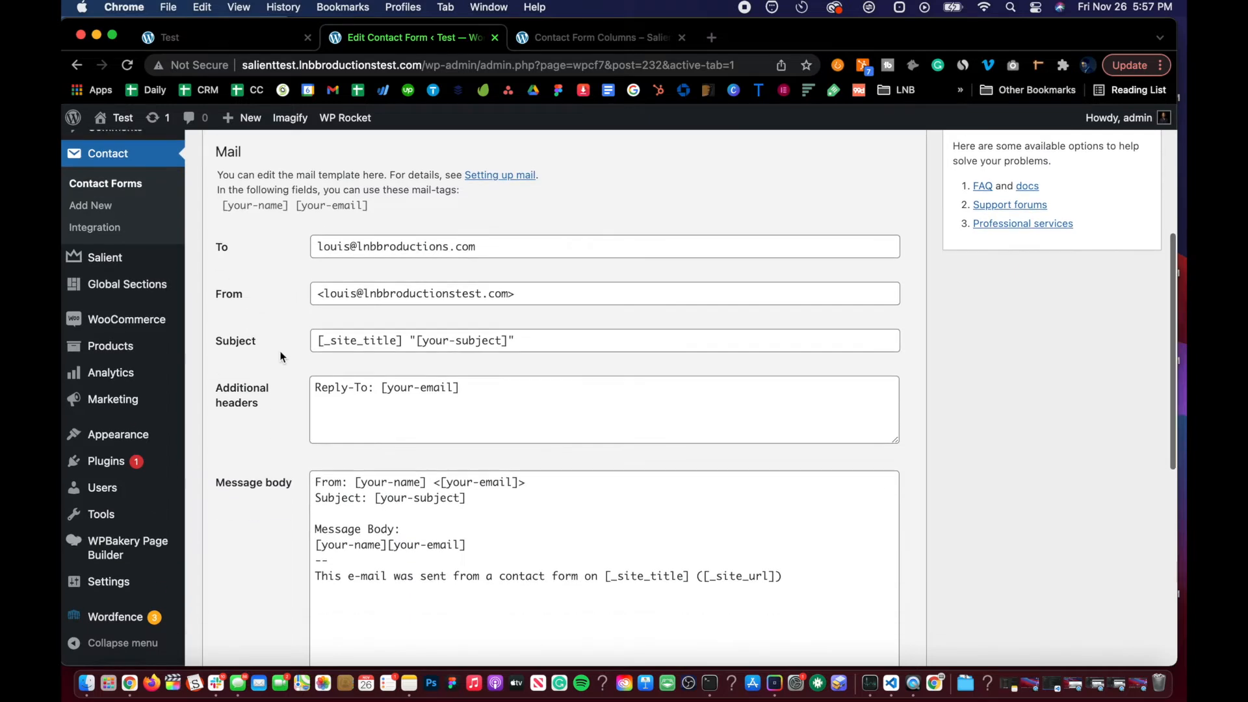
pyautogui.click(328, 293)
pyautogui.click(520, 297)
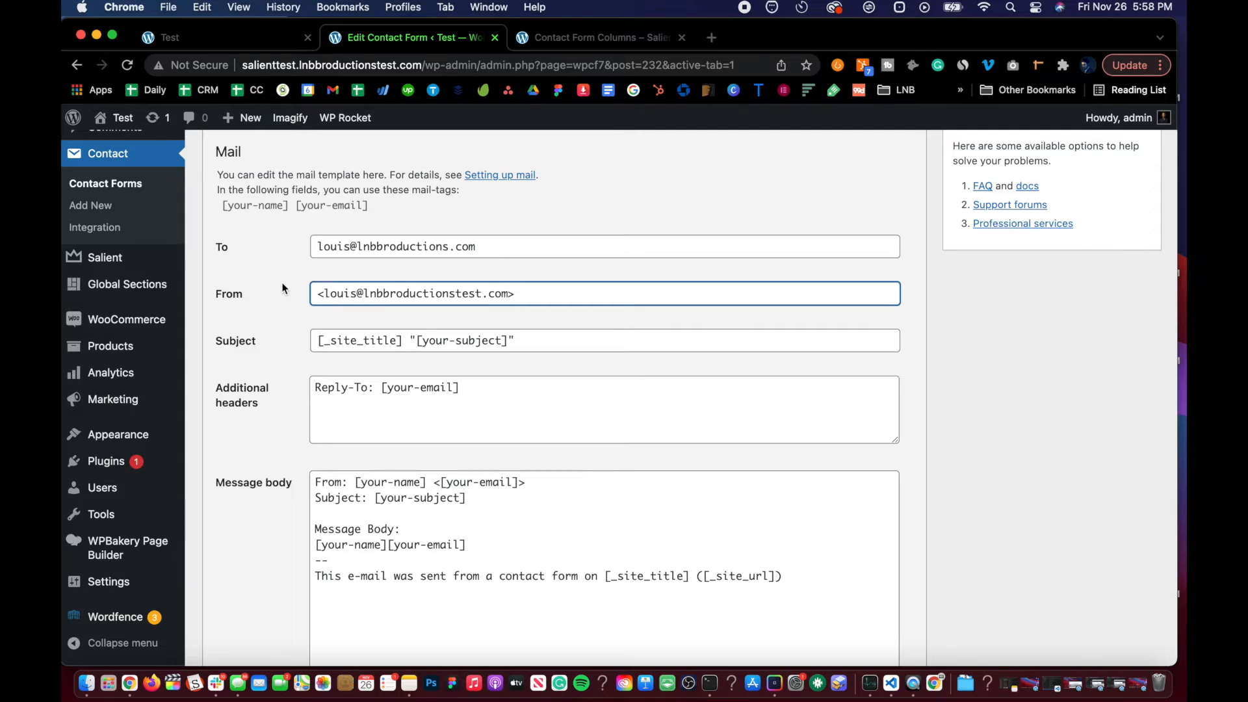
pyautogui.scroll(1, 282, 288)
pyautogui.click(342, 266)
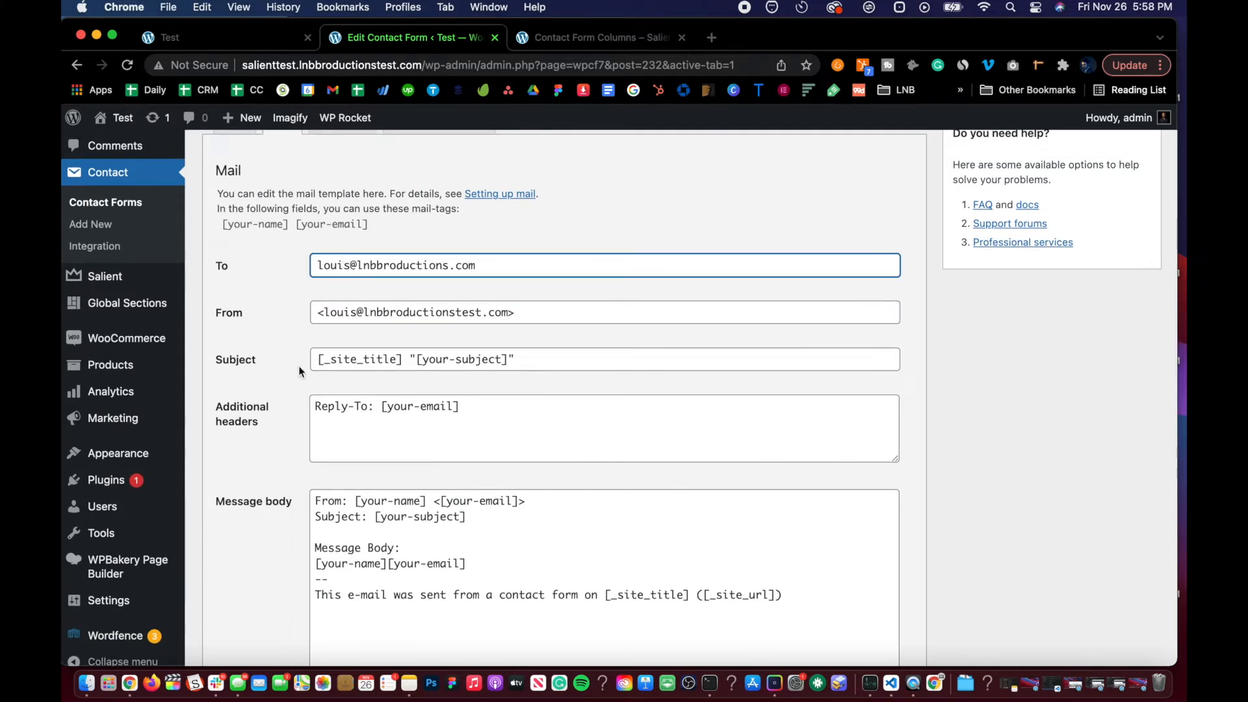
pyautogui.scroll(-10, 298, 365)
pyautogui.click(222, 584)
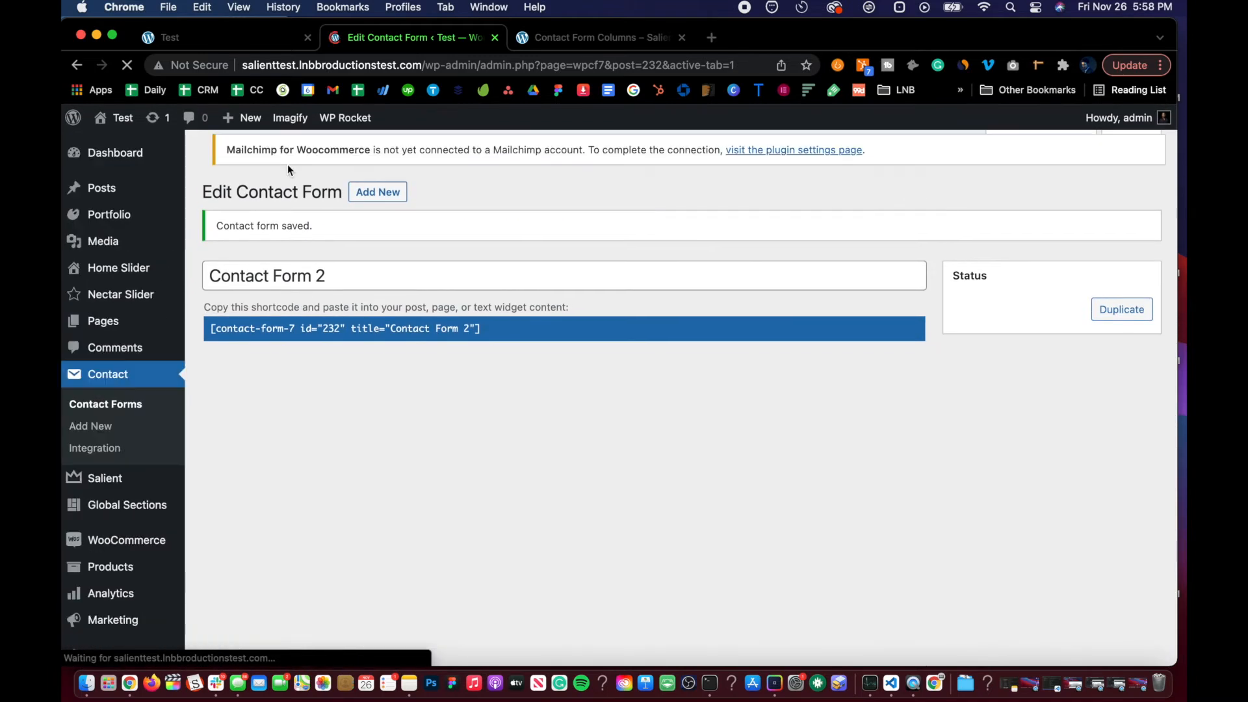
# Step: Switch to the Test page tab and reload it
pyautogui.click(228, 40)
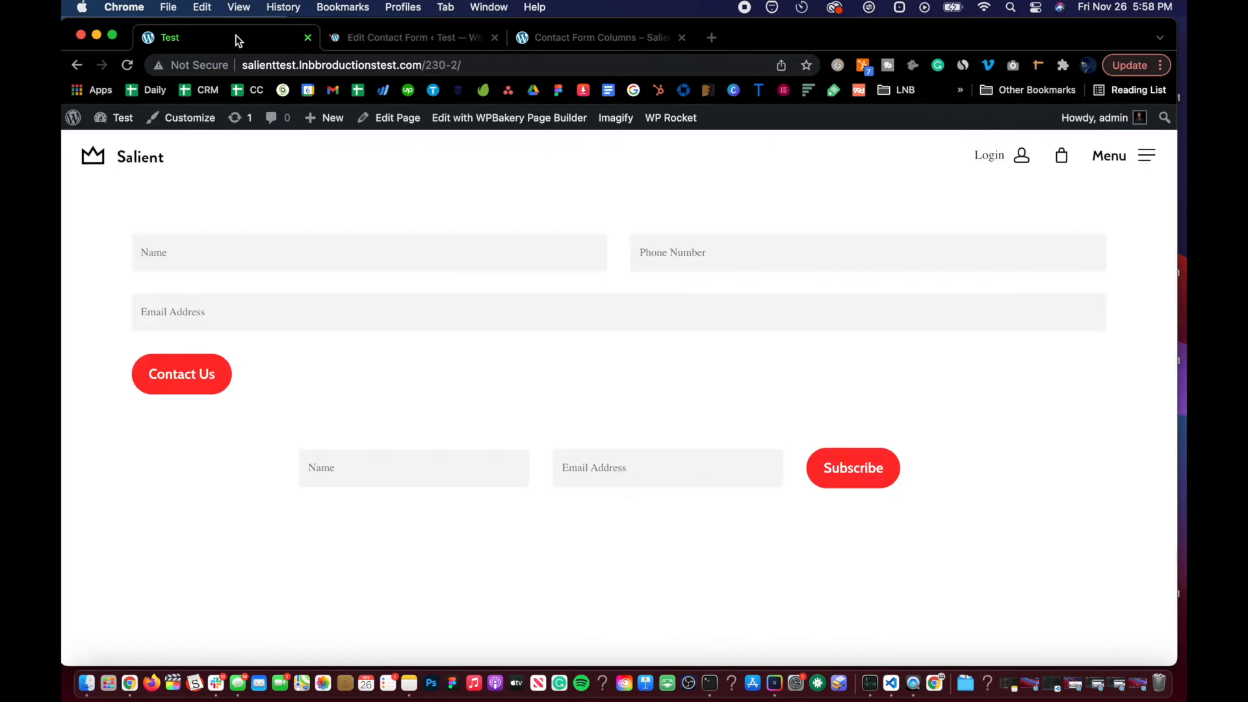
pyautogui.click(419, 33)
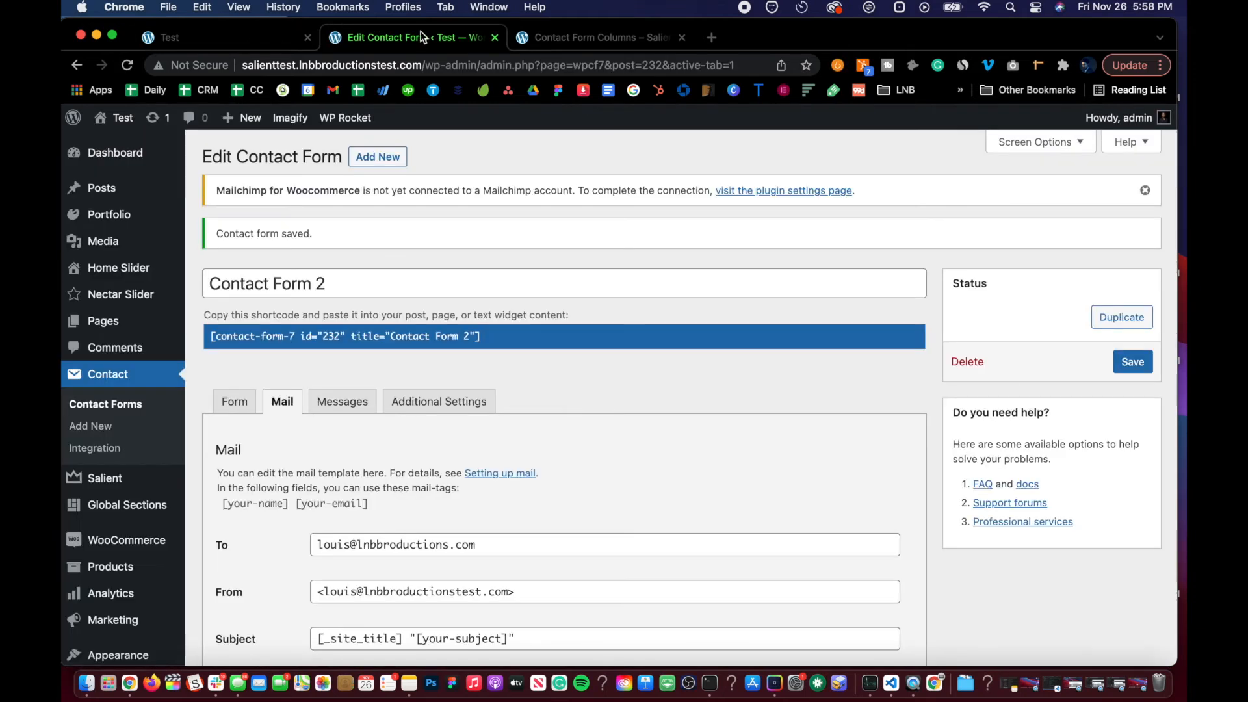
pyautogui.click(247, 41)
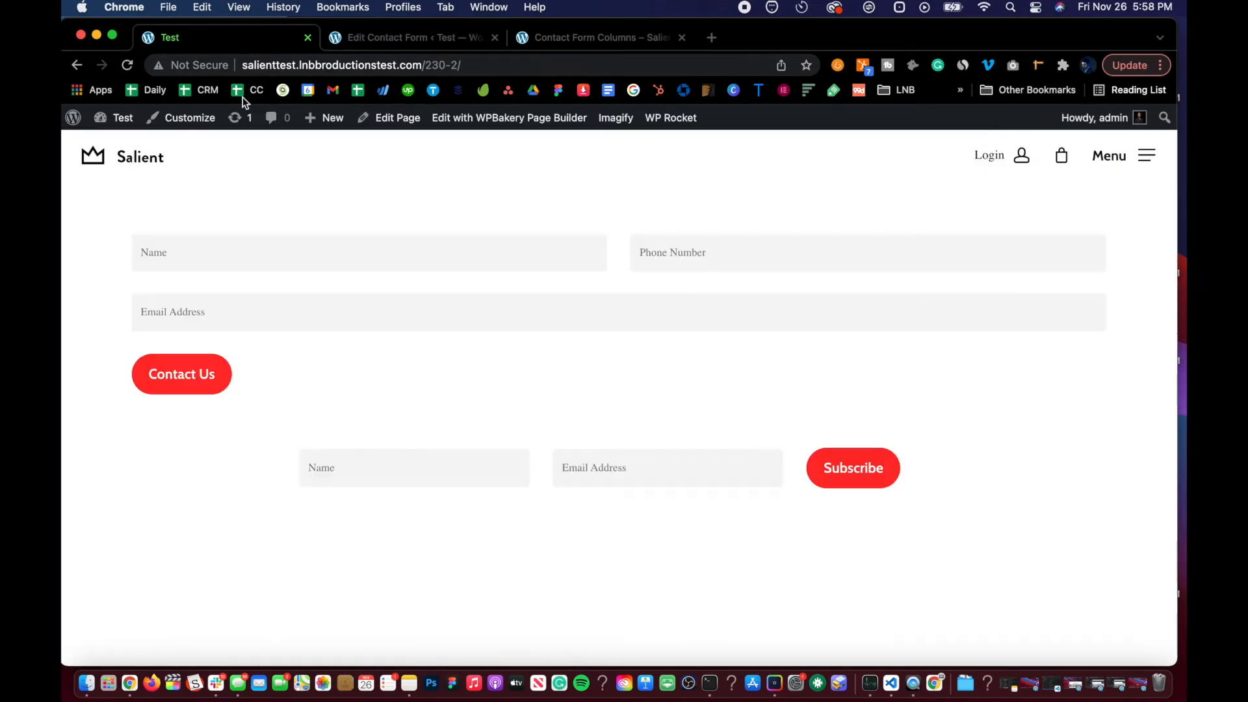
pyautogui.click(333, 469)
pyautogui.click(261, 462)
pyautogui.press('super+r')
# Step: Submit the subscribe form on the Test page with a sample name and the owner's e-mail address
pyautogui.click(331, 464)
pyautogui.write('Lo')
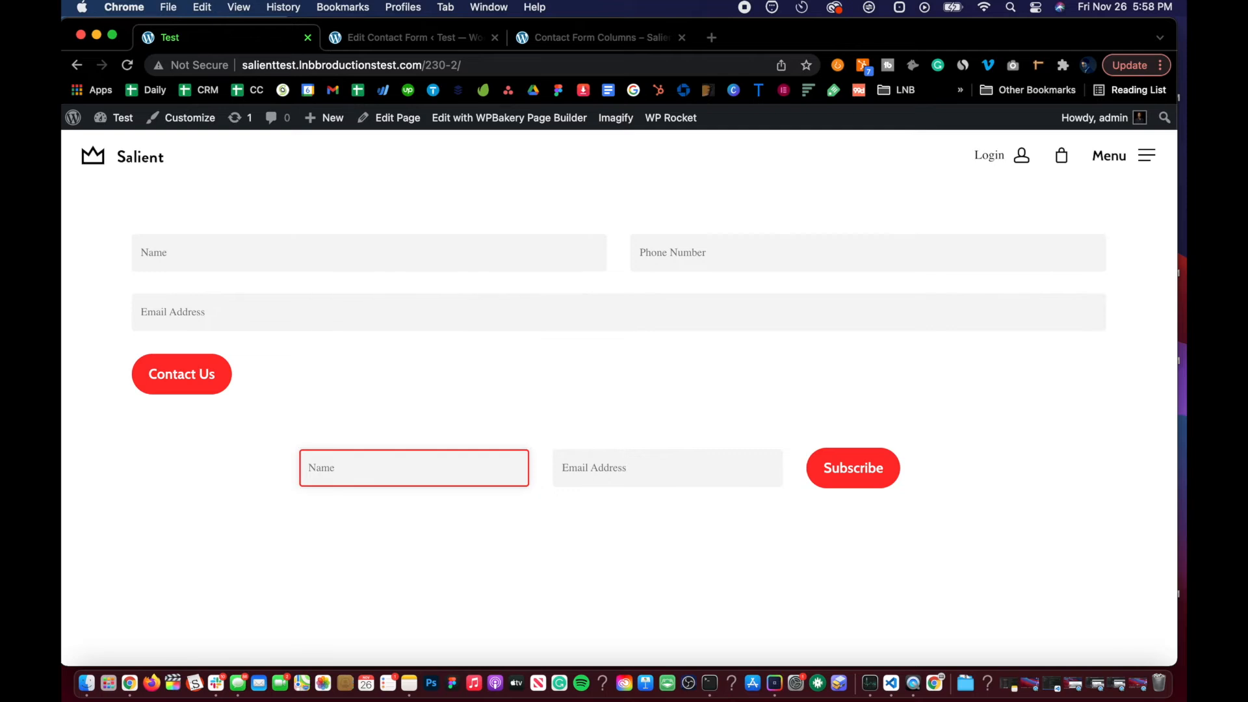
pyautogui.write('is')
pyautogui.press('BackSpace')
pyautogui.press('BackSpace')
pyautogui.press('BackSpace')
pyautogui.write('uis Borrego')
pyautogui.press('Tab')
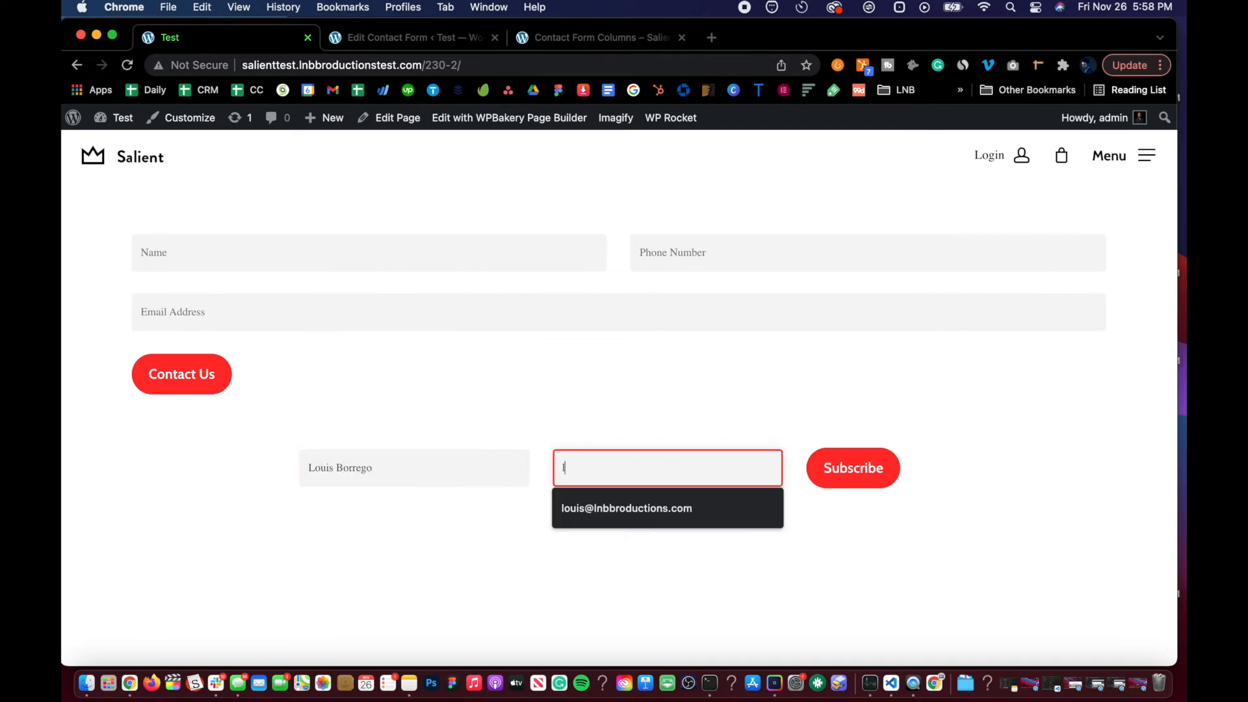
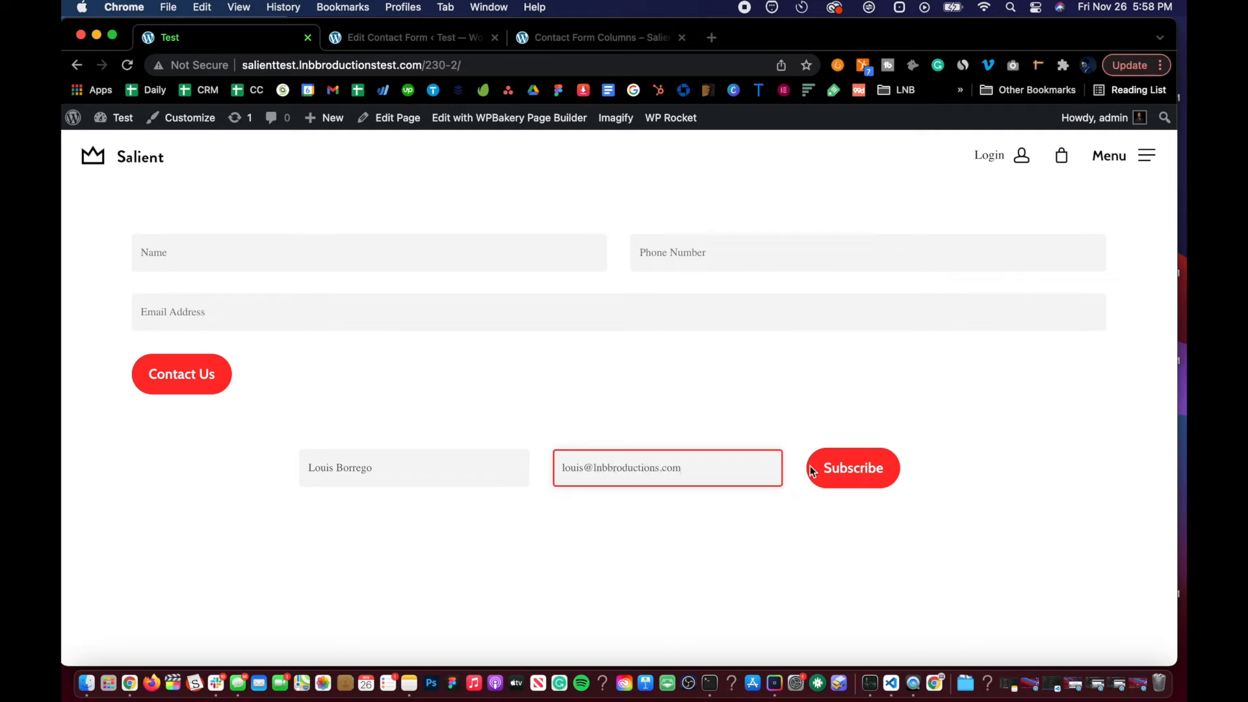
pyautogui.click(841, 478)
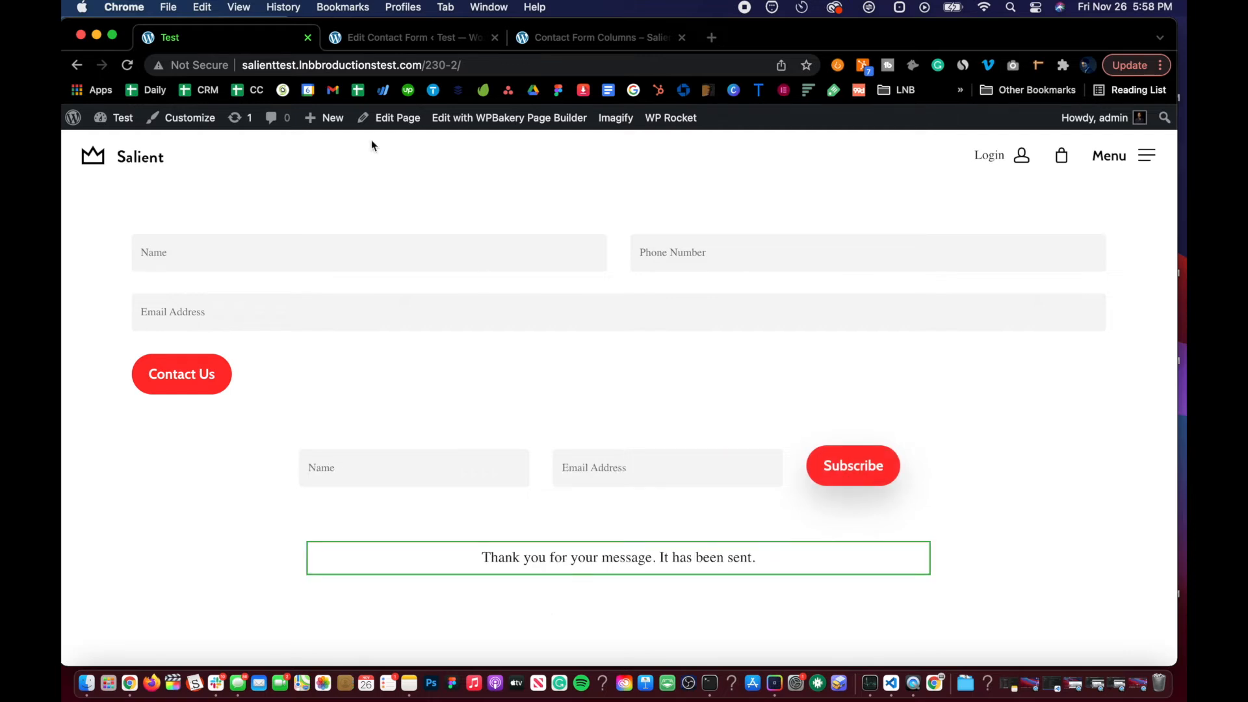
pyautogui.moveTo(482, 557); pyautogui.dragTo(748, 559)
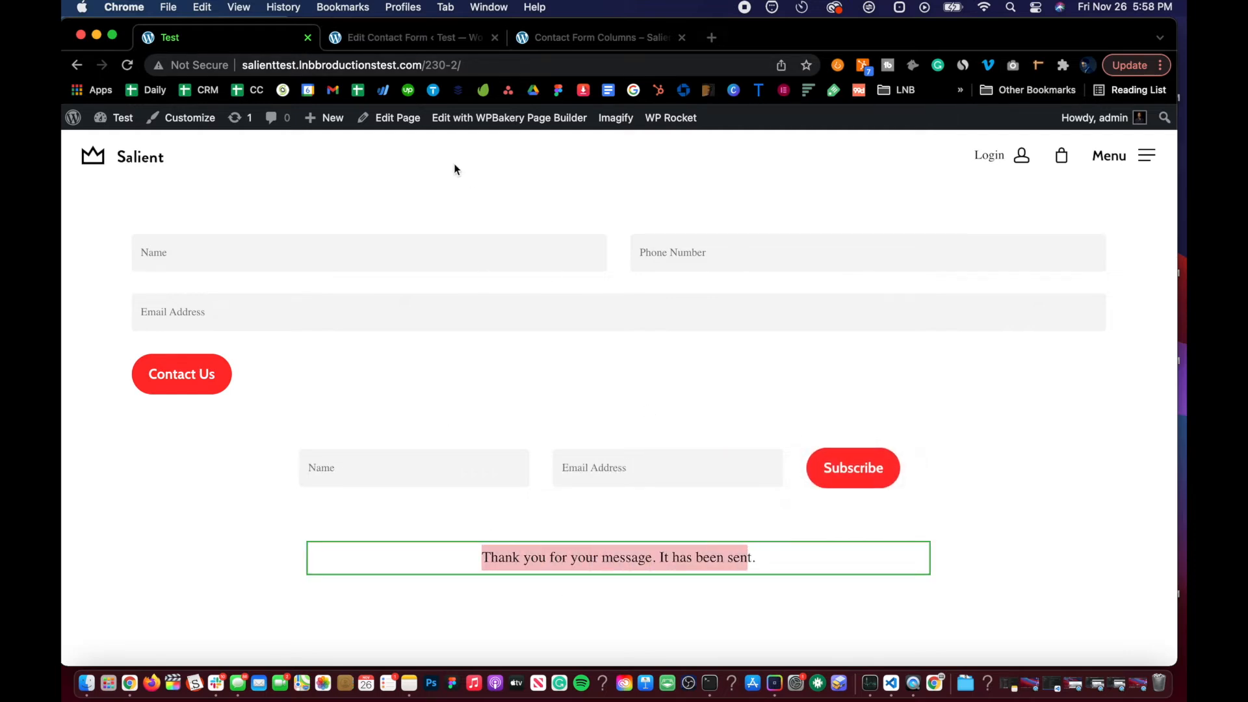
# Step: Return to Contact Form 2's editor and examine its Messages tab before going back to Mail
pyautogui.click(410, 38)
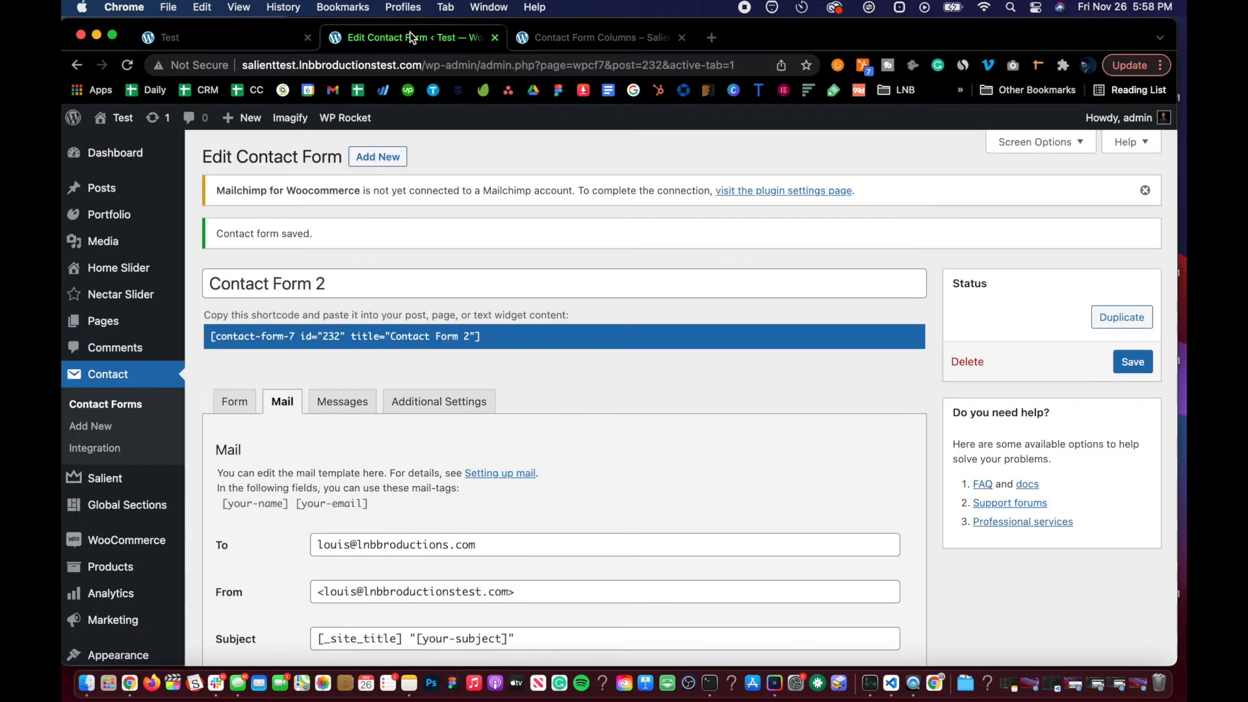
pyautogui.click(345, 401)
pyautogui.scroll(-3, 305, 341)
pyautogui.scroll(-1, 305, 341)
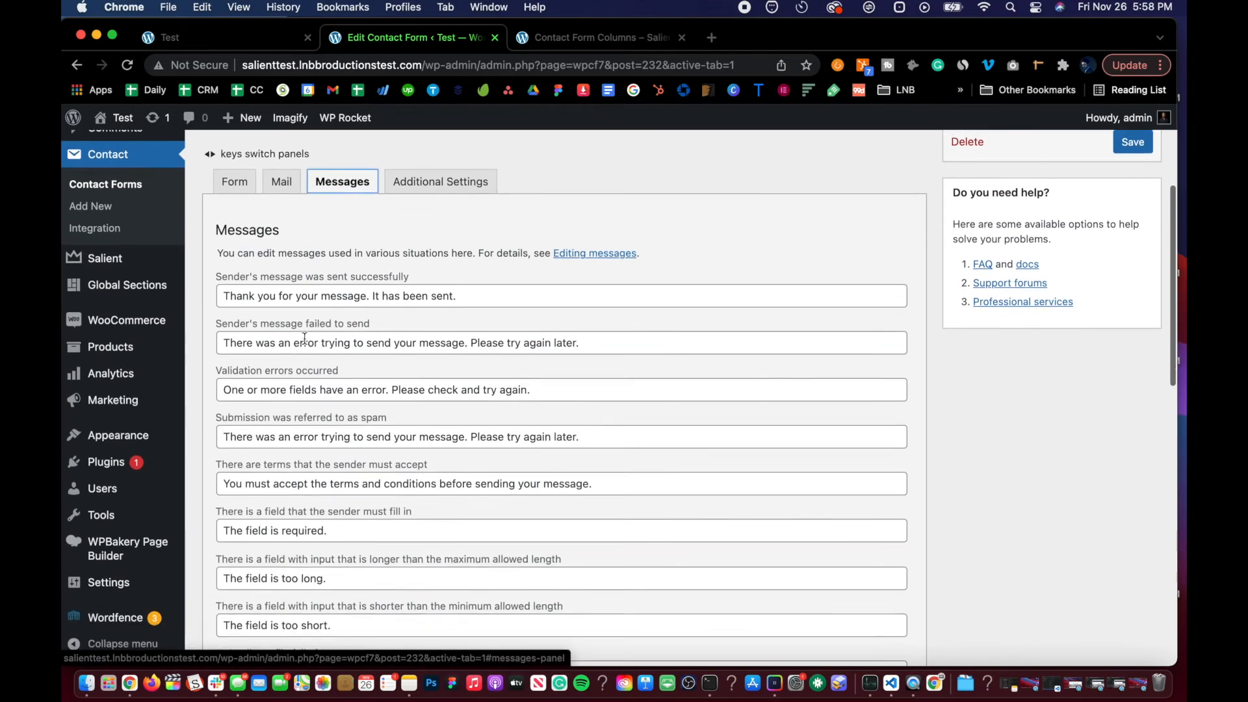
pyautogui.click(279, 190)
pyautogui.scroll(1, 279, 190)
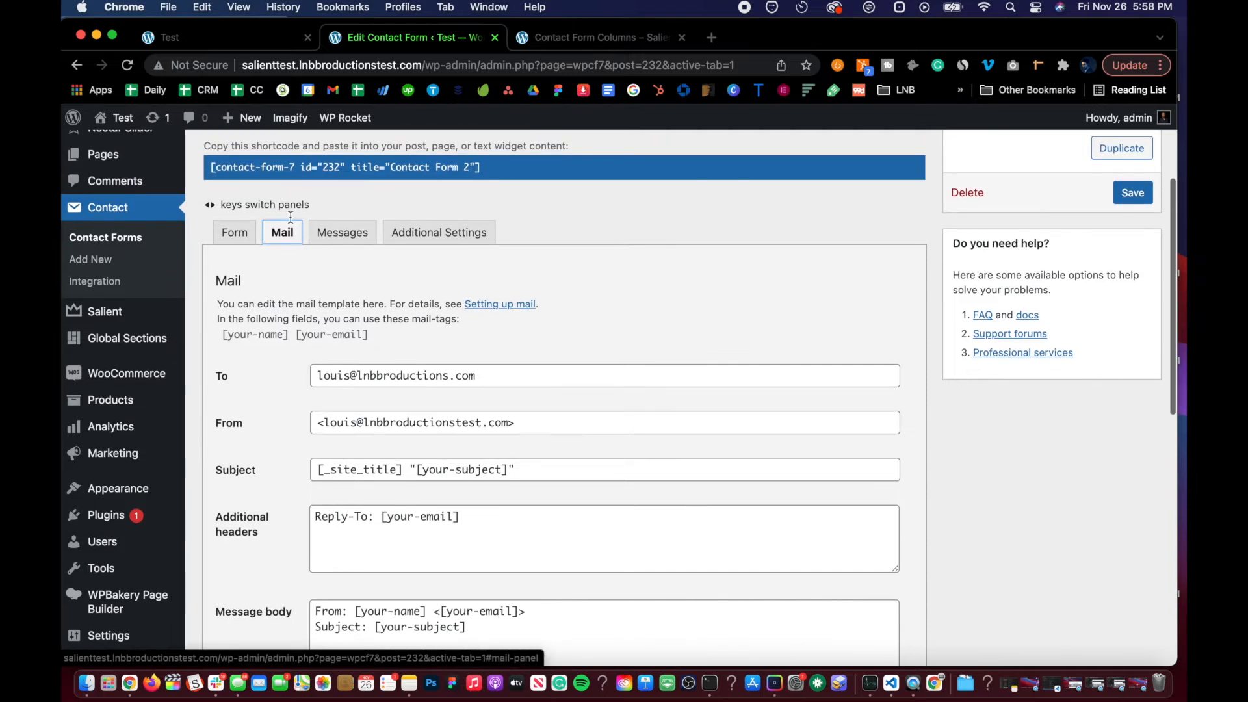
# Step: Change the sender's success message to 'Thank you for subscribing!' and save Contact Form 2
pyautogui.click(348, 233)
pyautogui.scroll(-2, 339, 389)
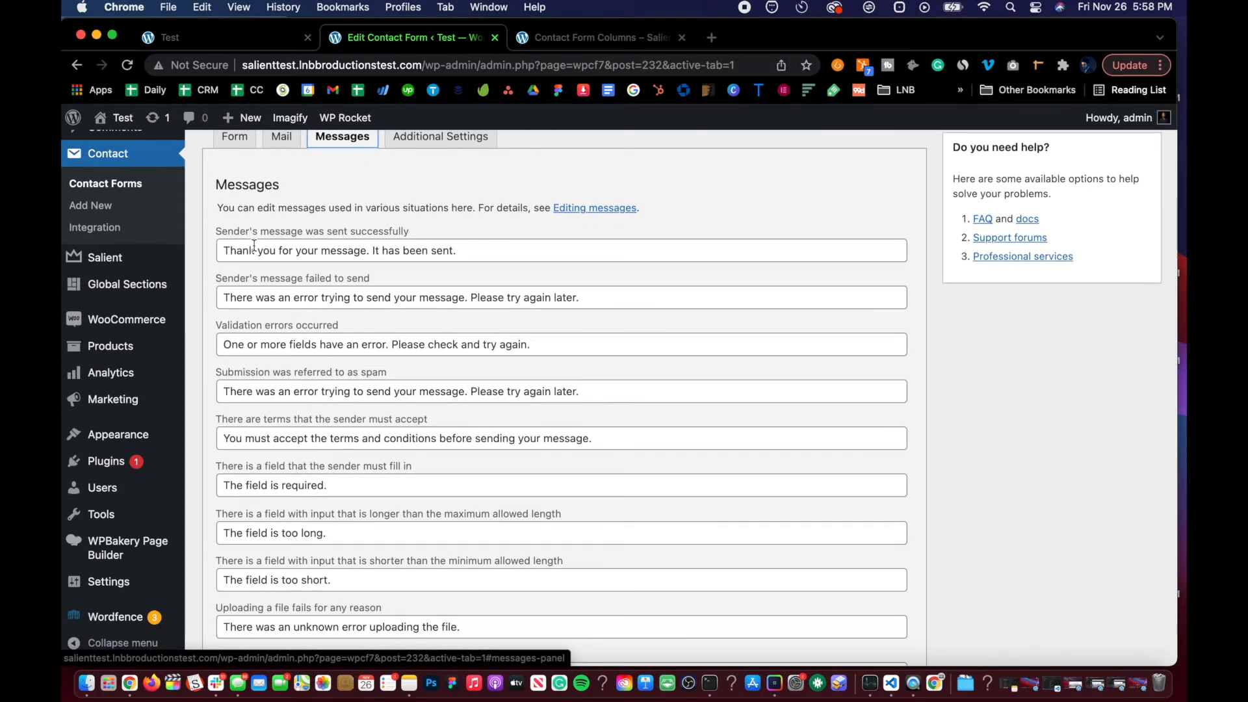
pyautogui.scroll(-2, 260, 341)
pyautogui.scroll(-8, 274, 359)
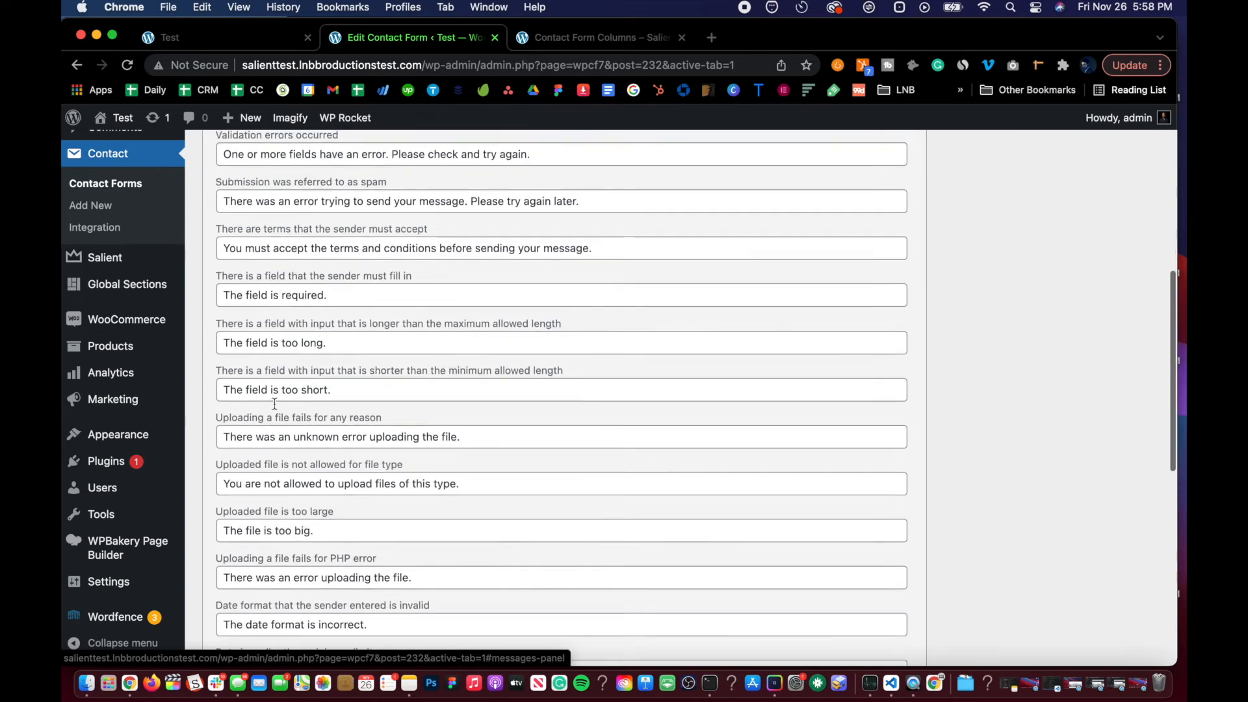
pyautogui.scroll(-10, 275, 403)
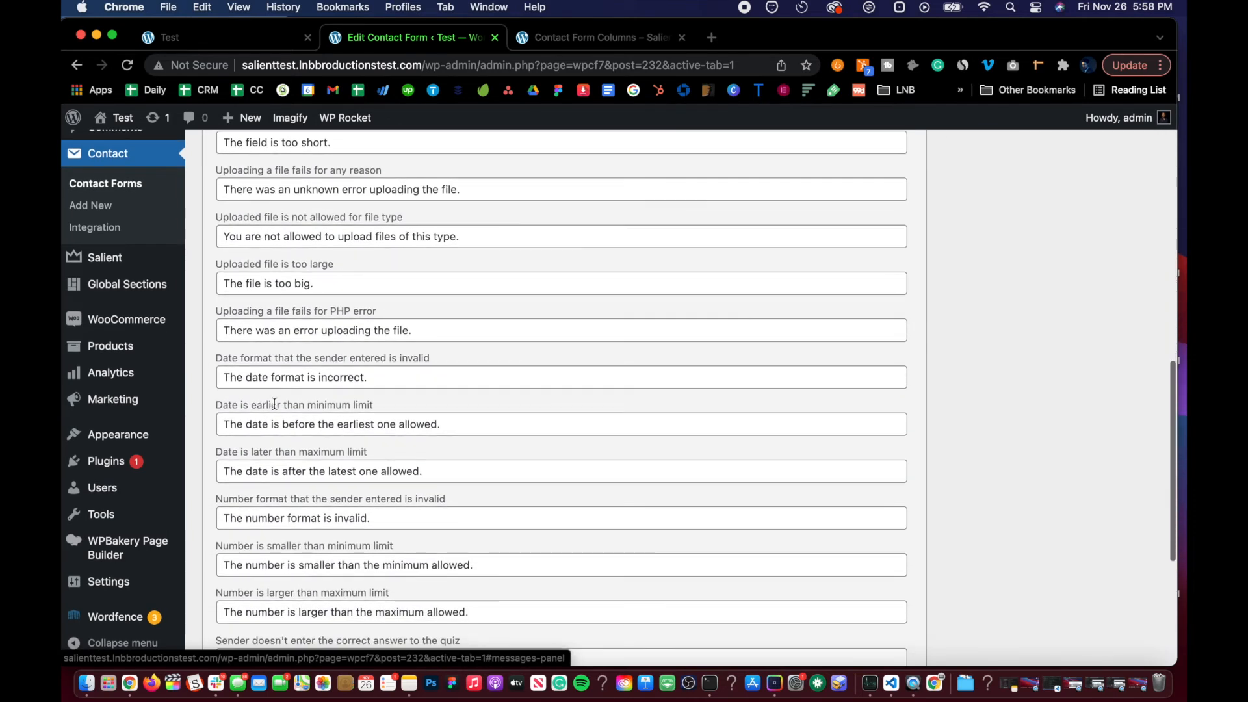
pyautogui.scroll(20, 276, 409)
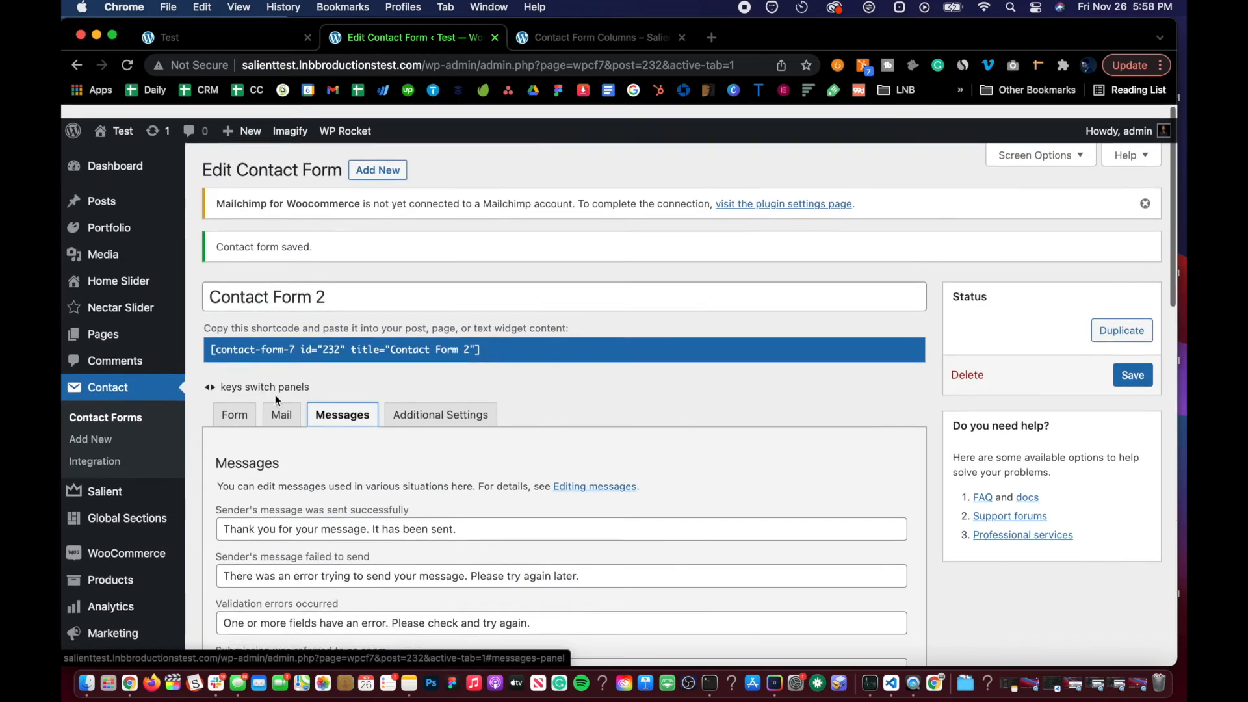
pyautogui.scroll(-4, 335, 440)
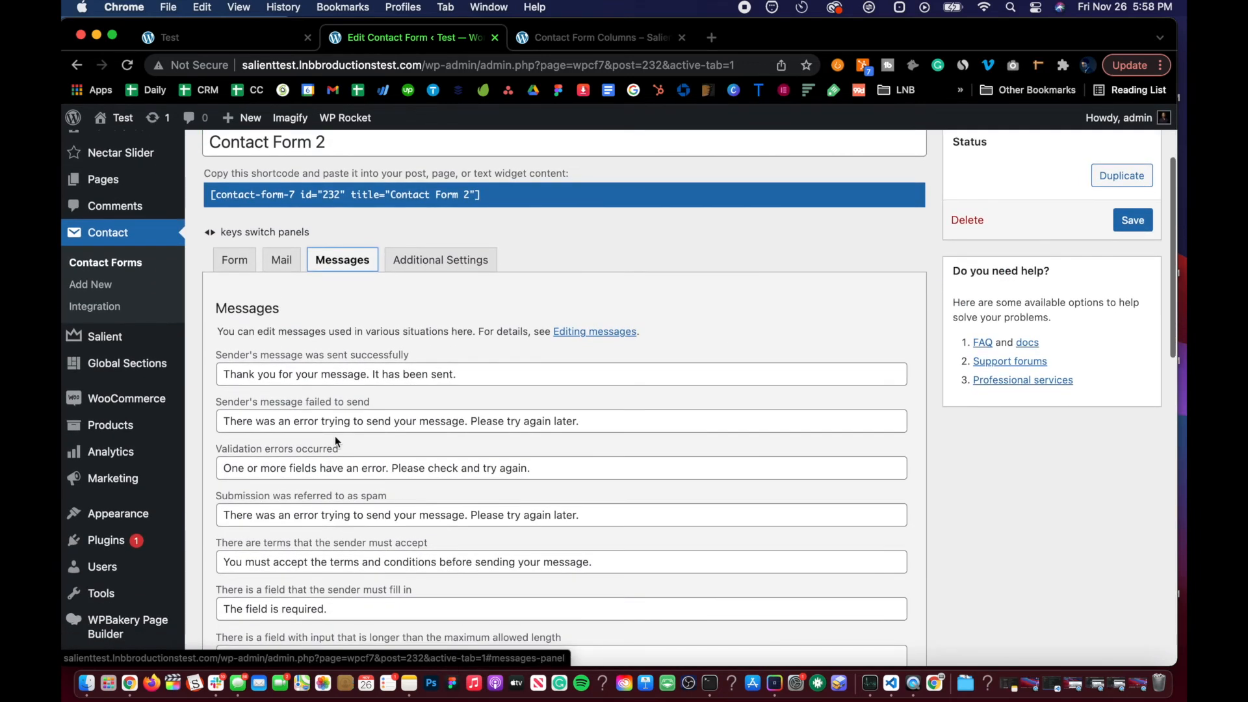
pyautogui.tripleClick(337, 377)
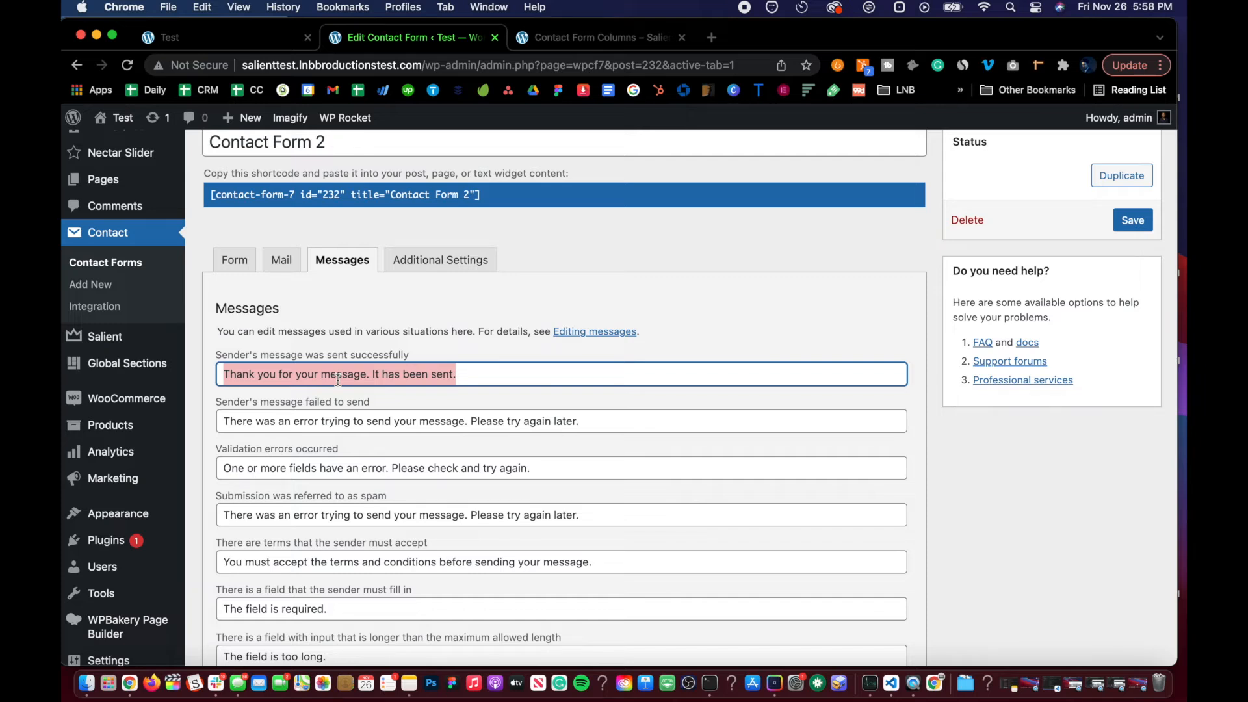
pyautogui.write('Thank you for subscribing!')
pyautogui.scroll(-3, 401, 459)
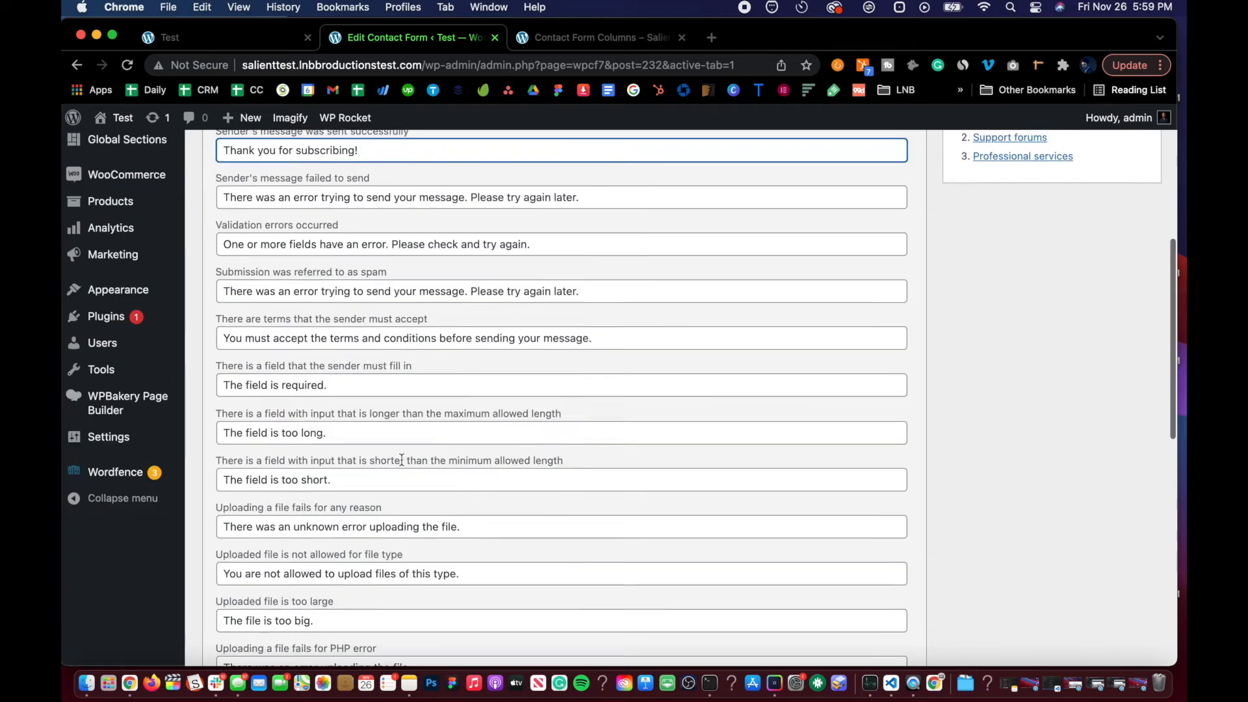
pyautogui.scroll(-10, 400, 460)
pyautogui.click(222, 584)
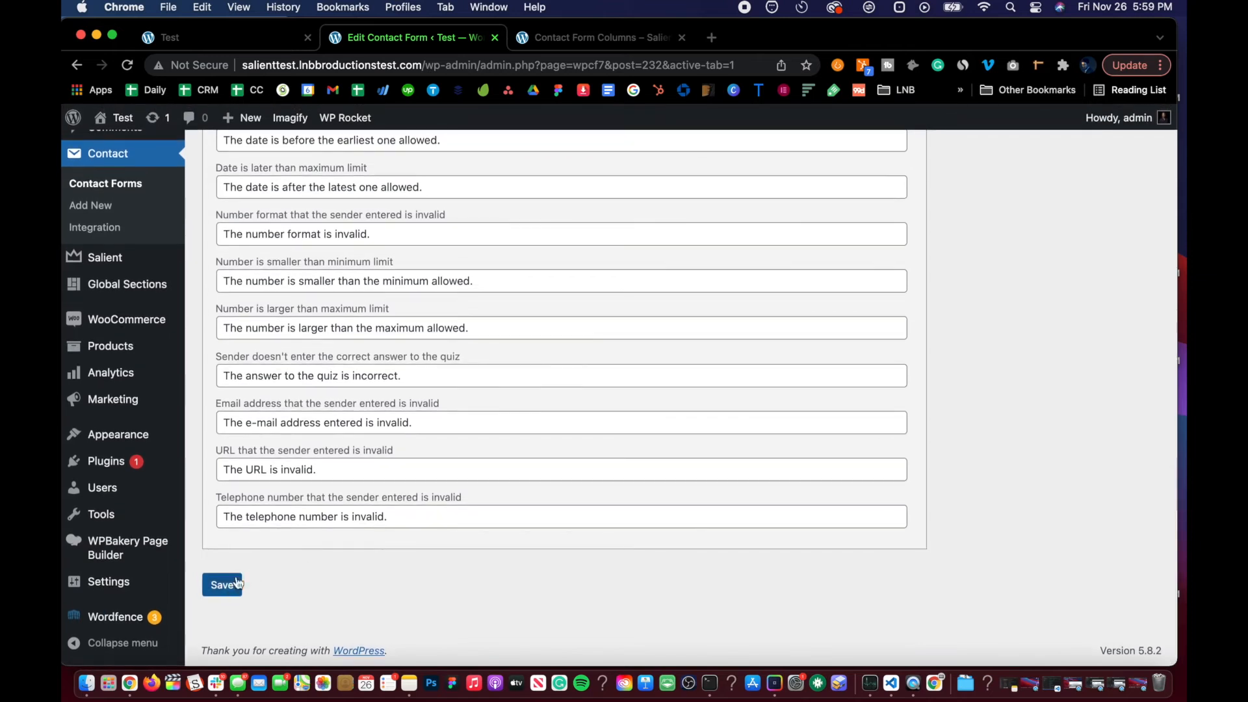
# Step: Reload the Test page and submit the subscribe form with the owner's name and e-mail address
pyautogui.click(228, 40)
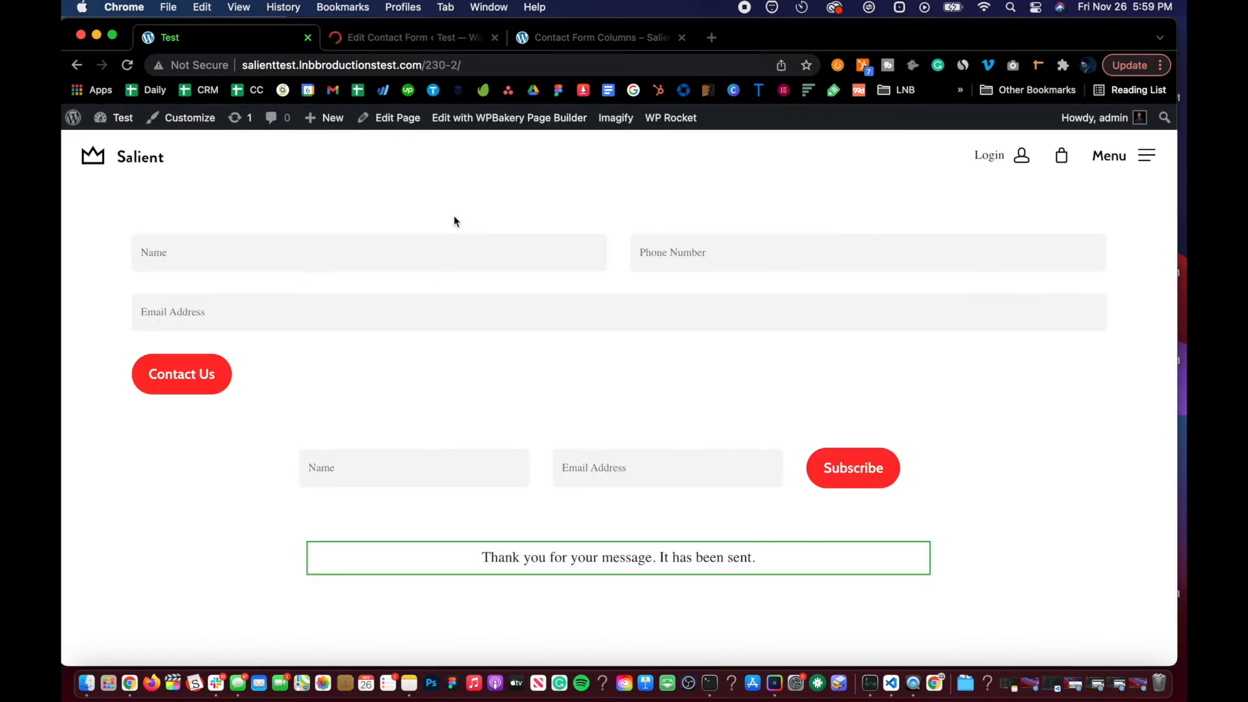
pyautogui.press('super+r')
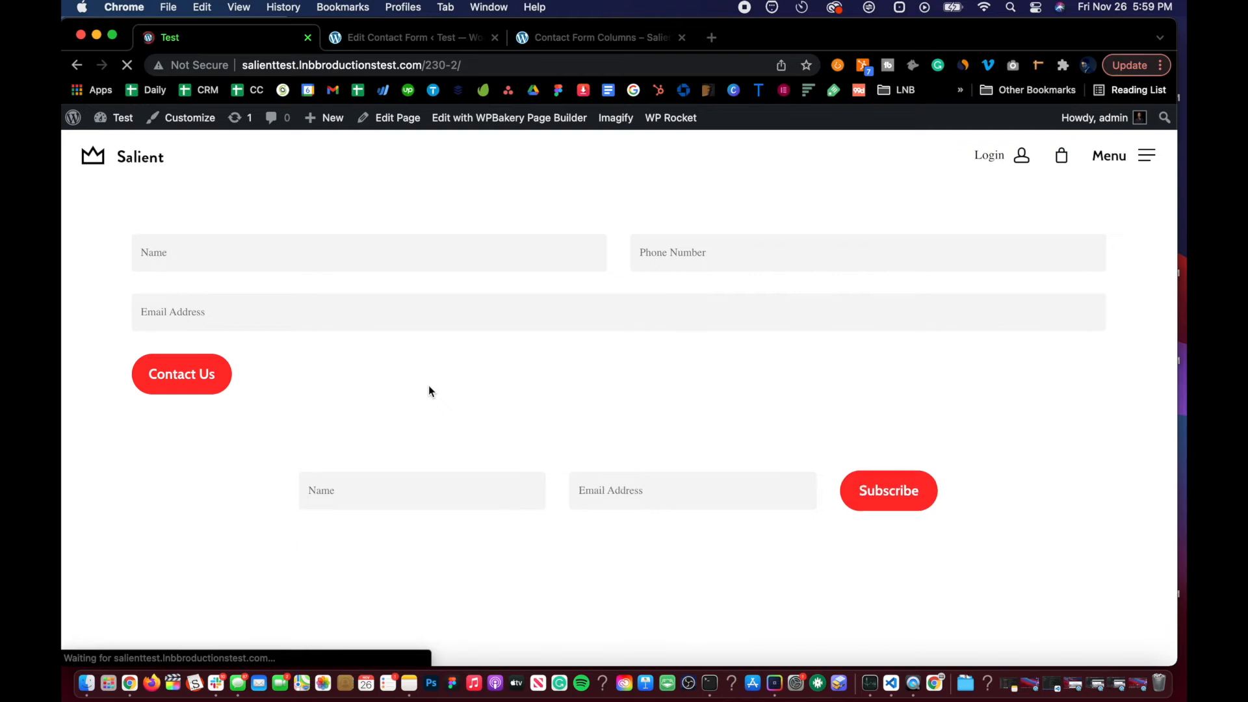
pyautogui.click(417, 470)
pyautogui.write('Louis Borrego')
pyautogui.press('Tab')
pyautogui.write('borreg')
pyautogui.press('super+a')
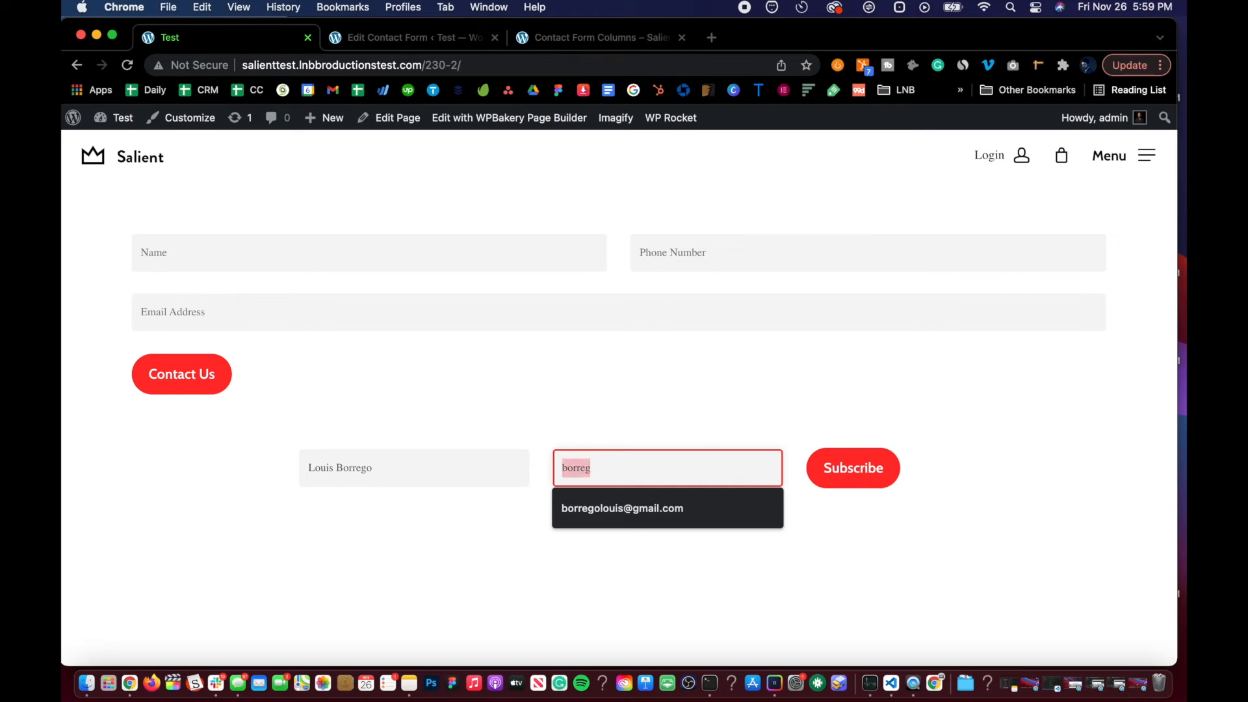
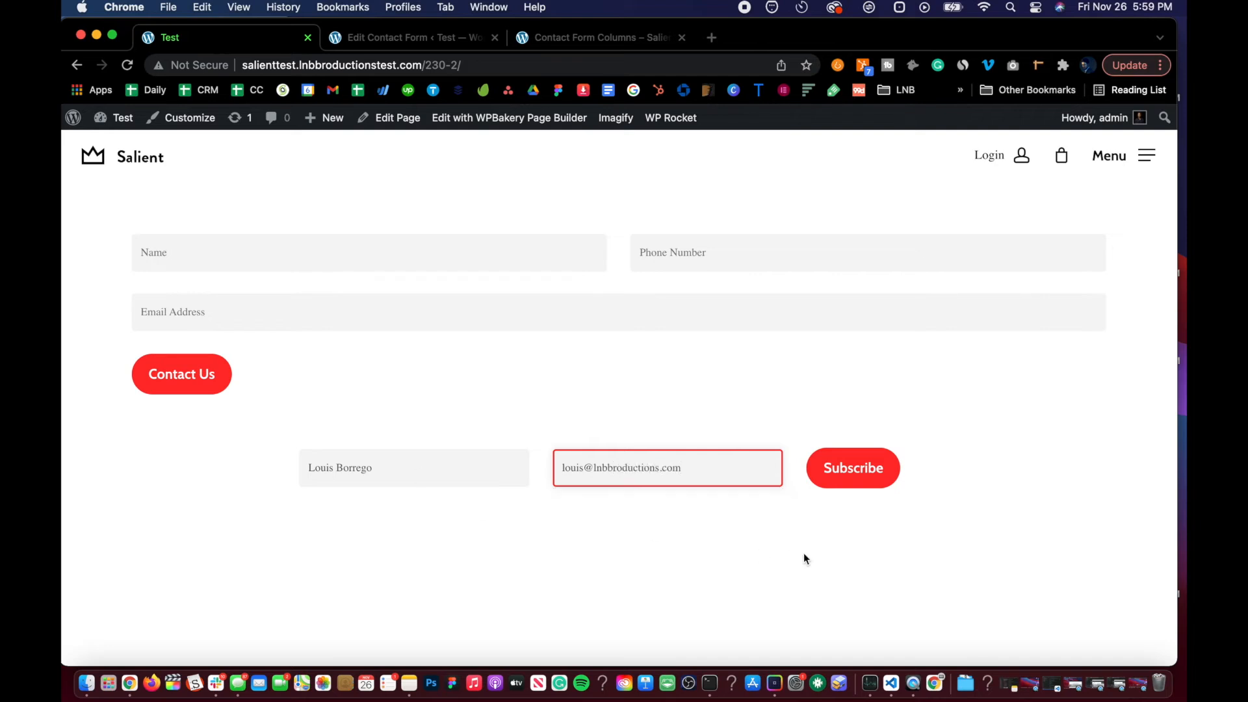
pyautogui.click(864, 471)
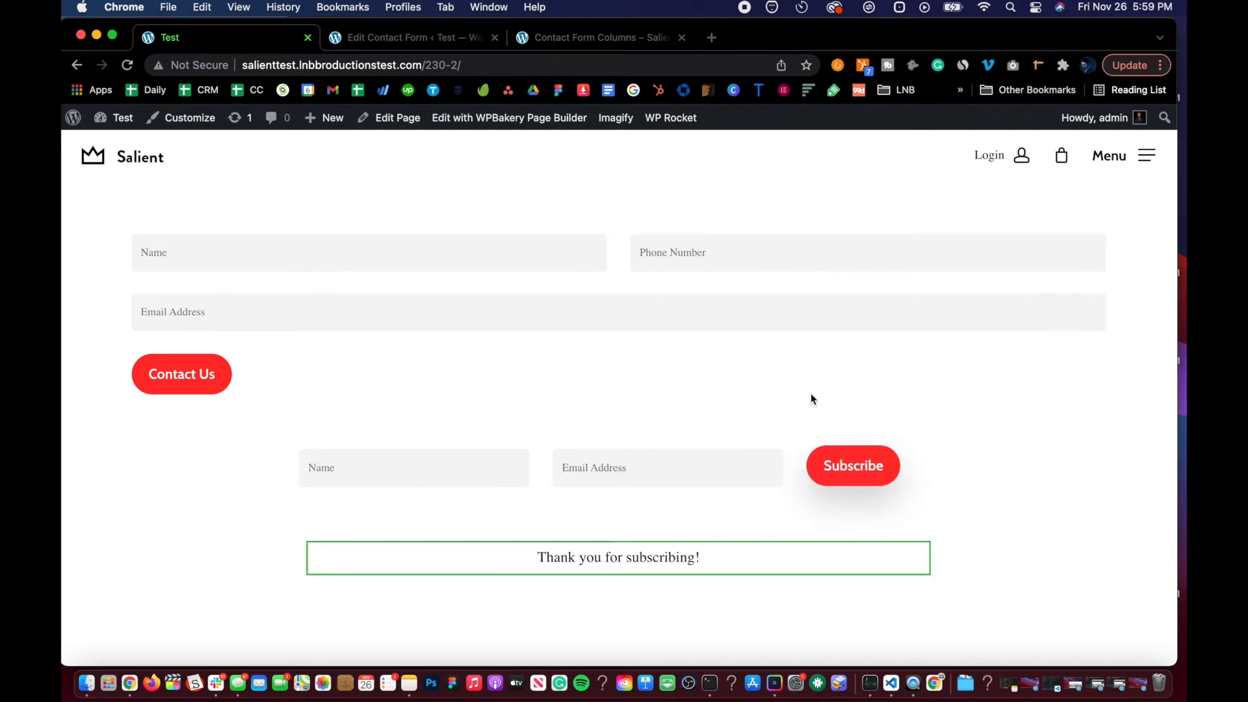
# Step: Return to Contact Form 2's editor and browse its Additional Settings, Messages and Mail tabs
pyautogui.click(386, 40)
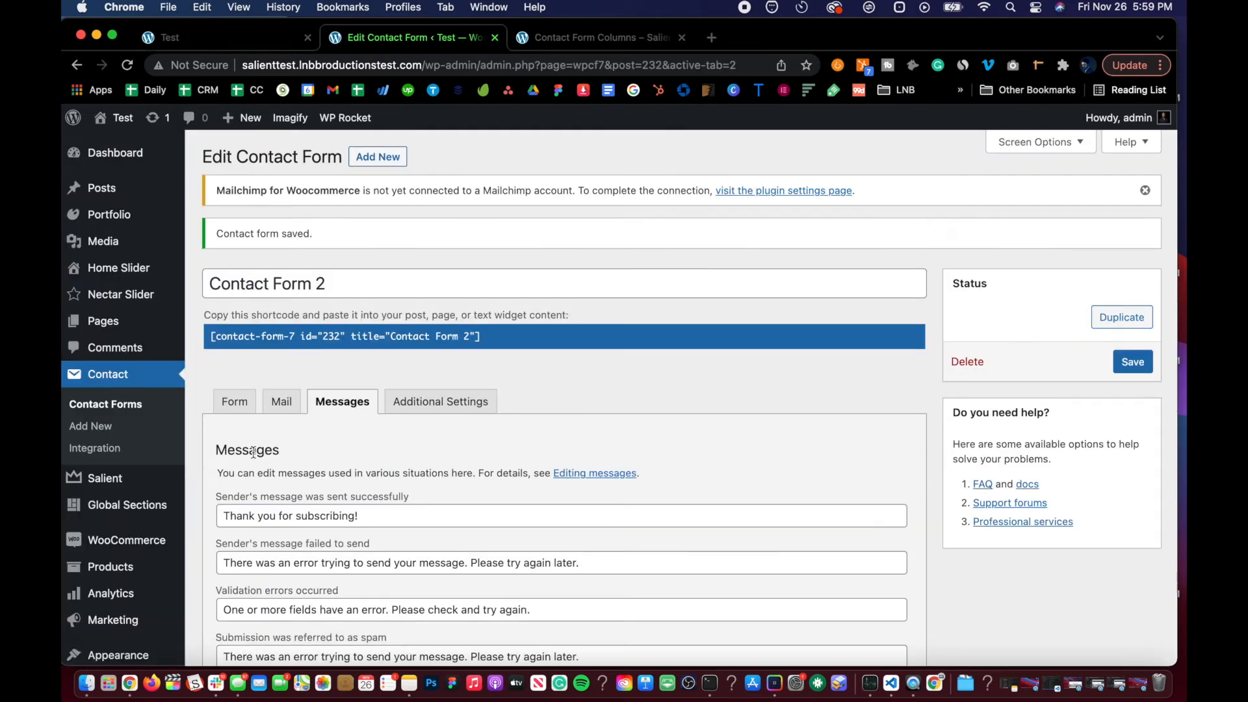
pyautogui.scroll(-3, 252, 446)
pyautogui.click(441, 300)
pyautogui.click(328, 300)
pyautogui.click(460, 297)
pyautogui.click(404, 440)
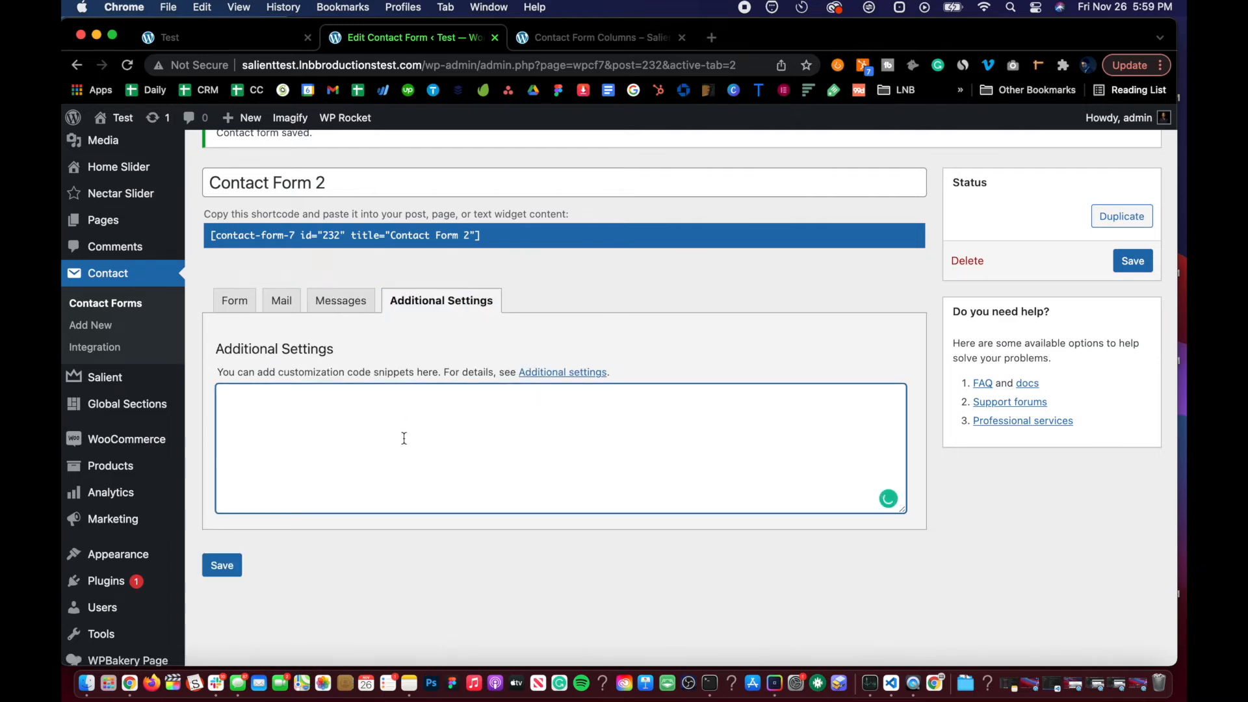
pyautogui.click(362, 301)
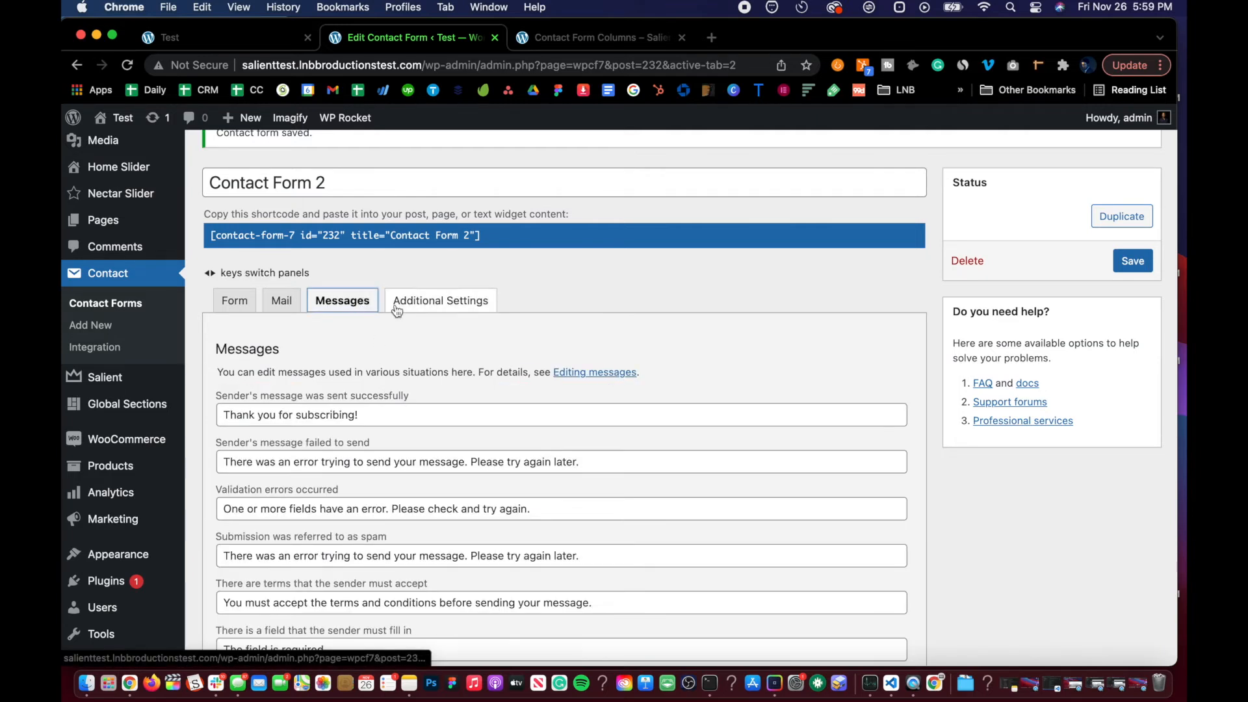
pyautogui.click(421, 304)
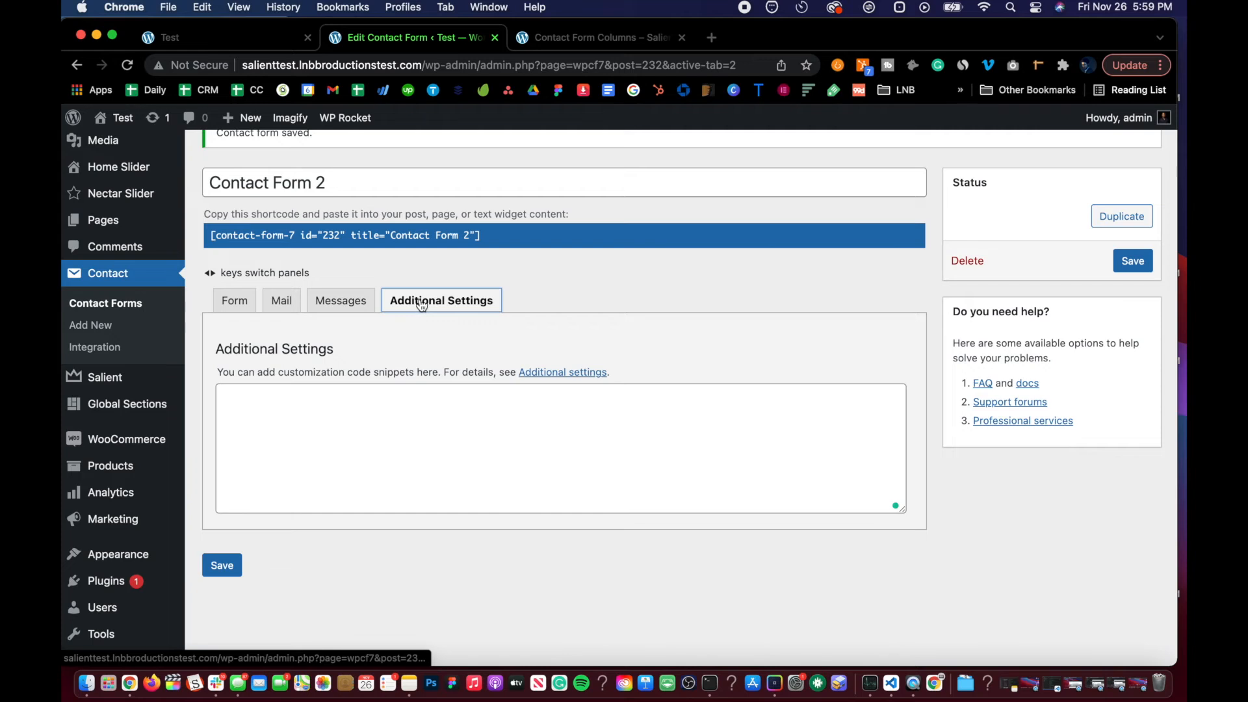
pyautogui.click(345, 302)
pyautogui.scroll(3, 315, 439)
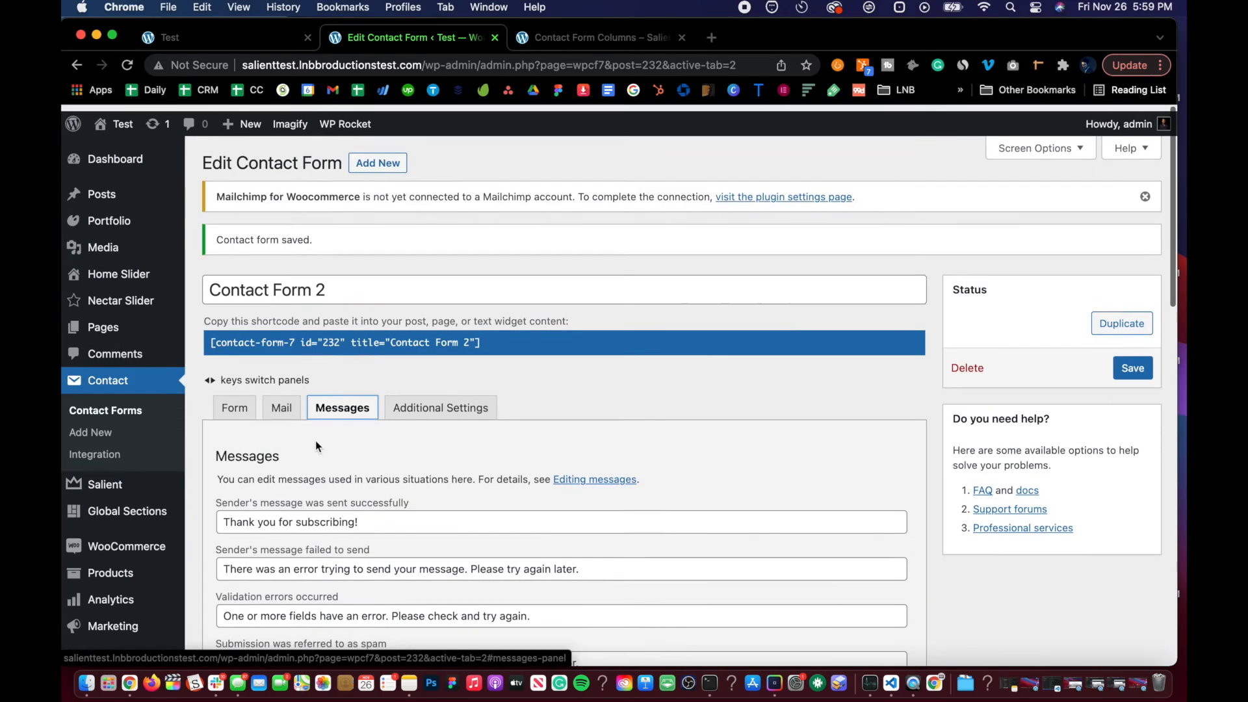
pyautogui.scroll(-15, 315, 439)
pyautogui.scroll(15, 316, 442)
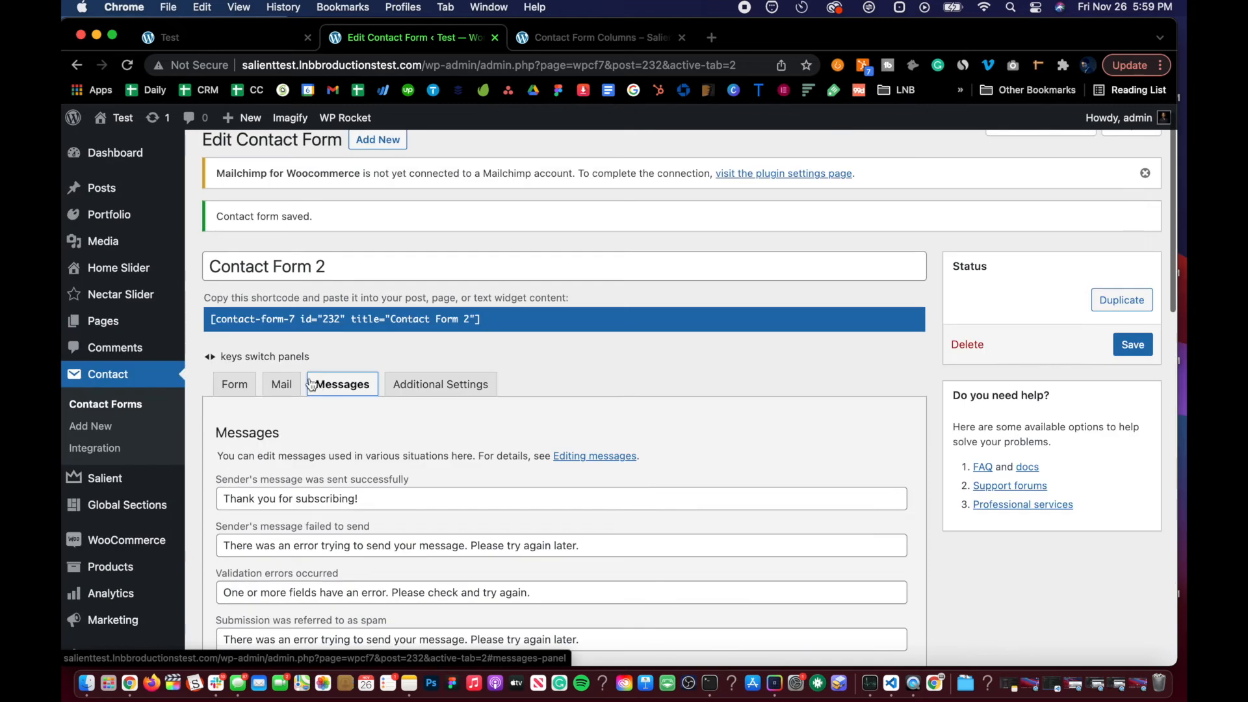
pyautogui.click(292, 385)
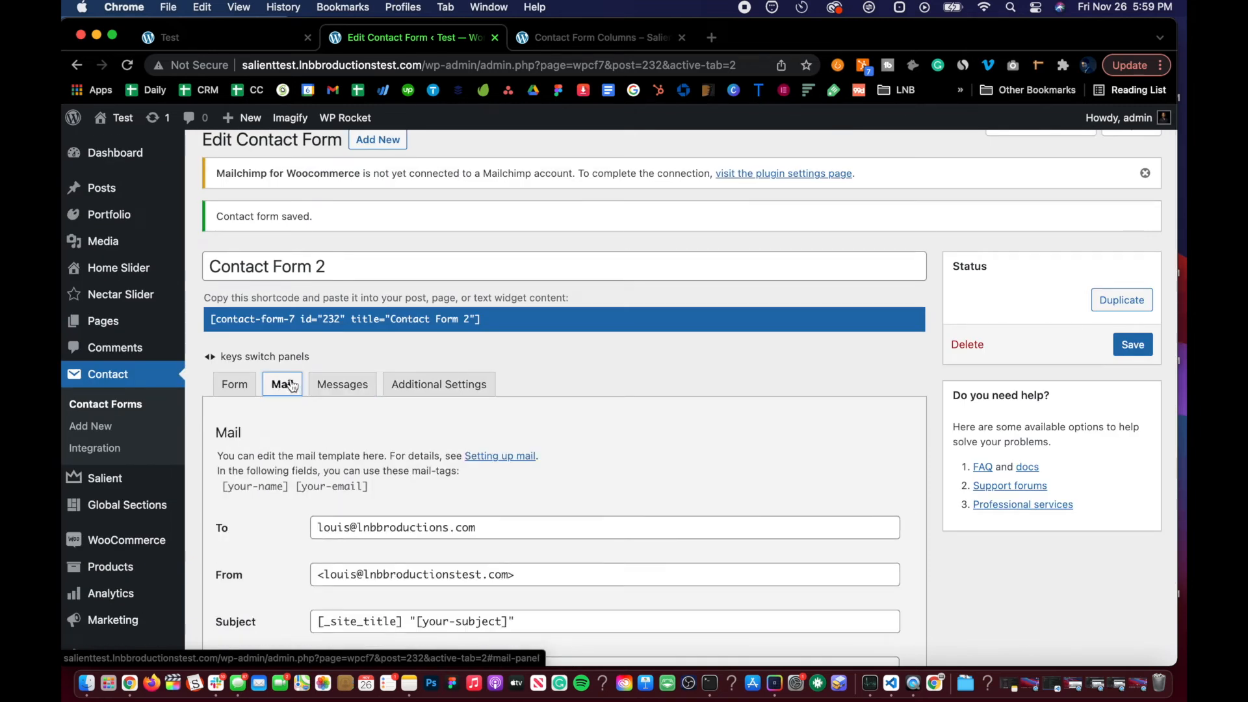
pyautogui.scroll(-5, 291, 385)
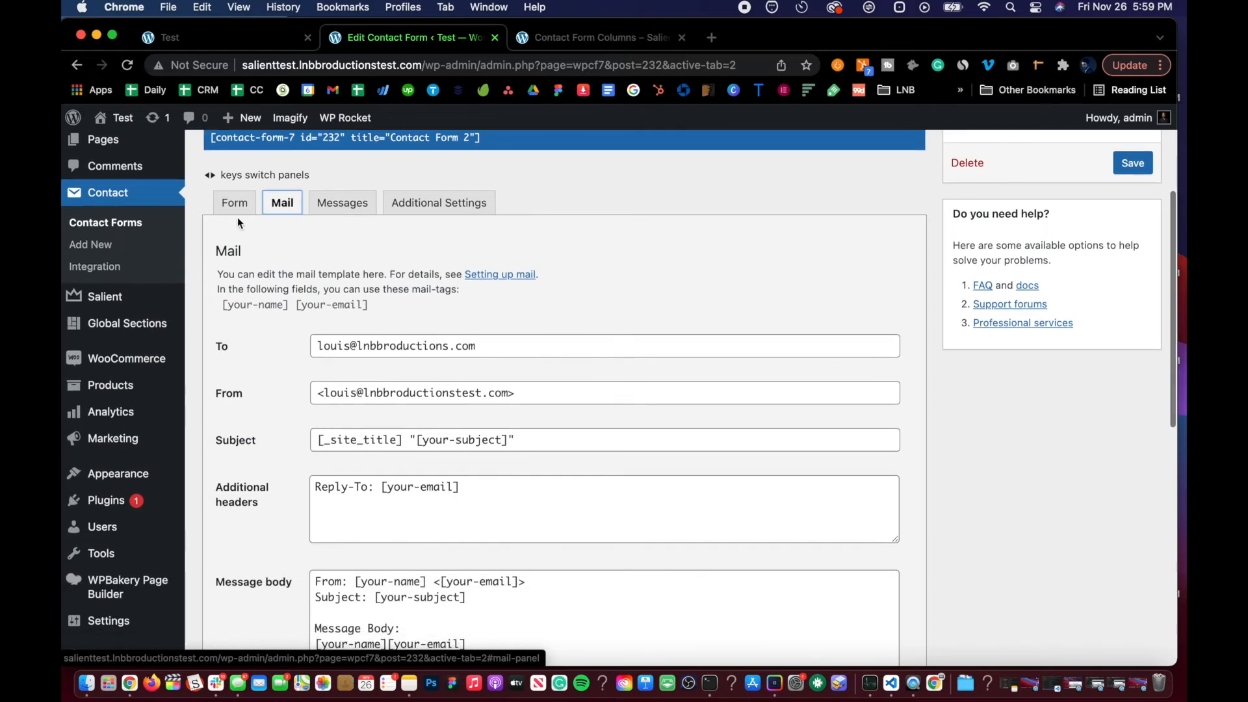
# Step: Open Contact Form 2's Form template for editing
pyautogui.click(235, 204)
pyautogui.scroll(-3, 291, 458)
pyautogui.click(332, 432)
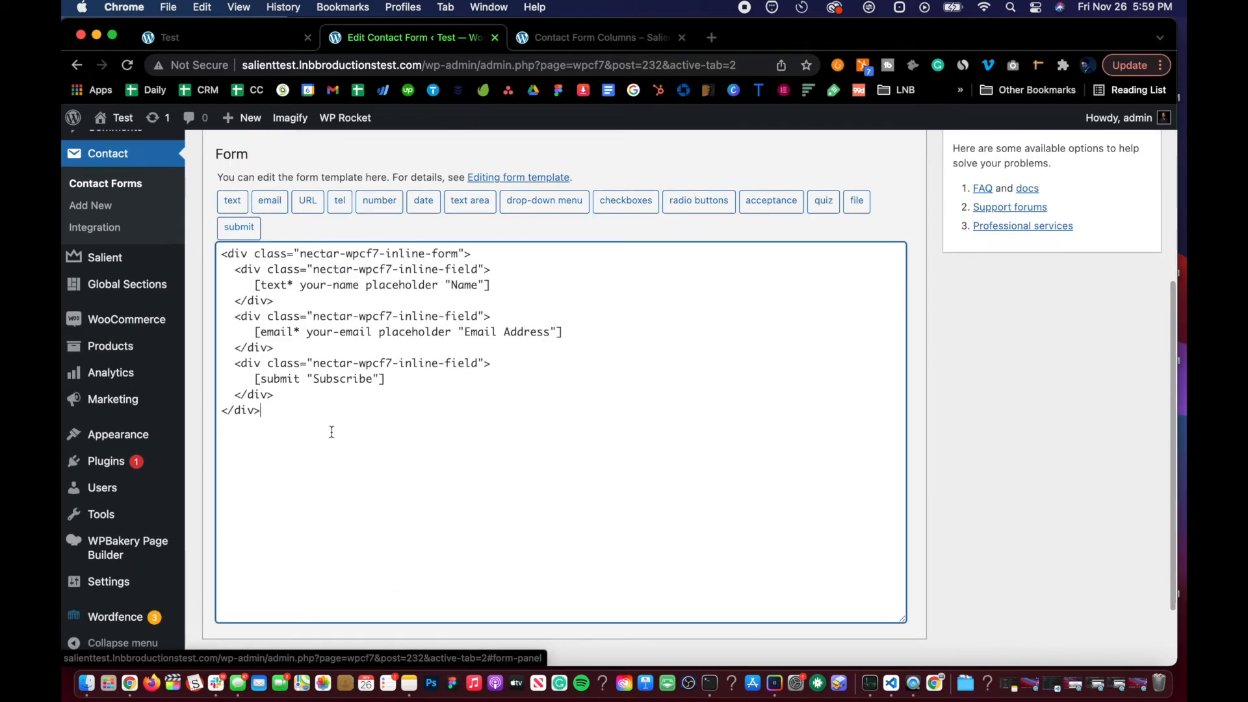
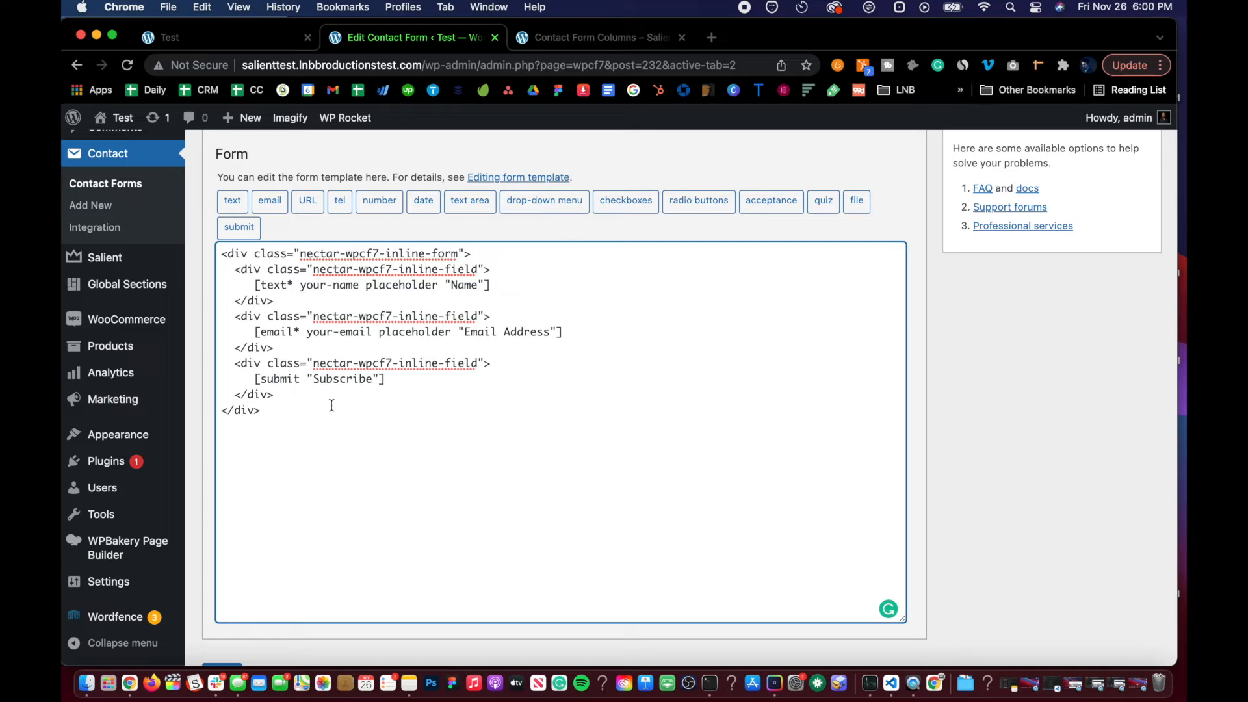
# Step: Review Contact Form 2's form template and its Mail tab fields and message body
pyautogui.scroll(2, 334, 427)
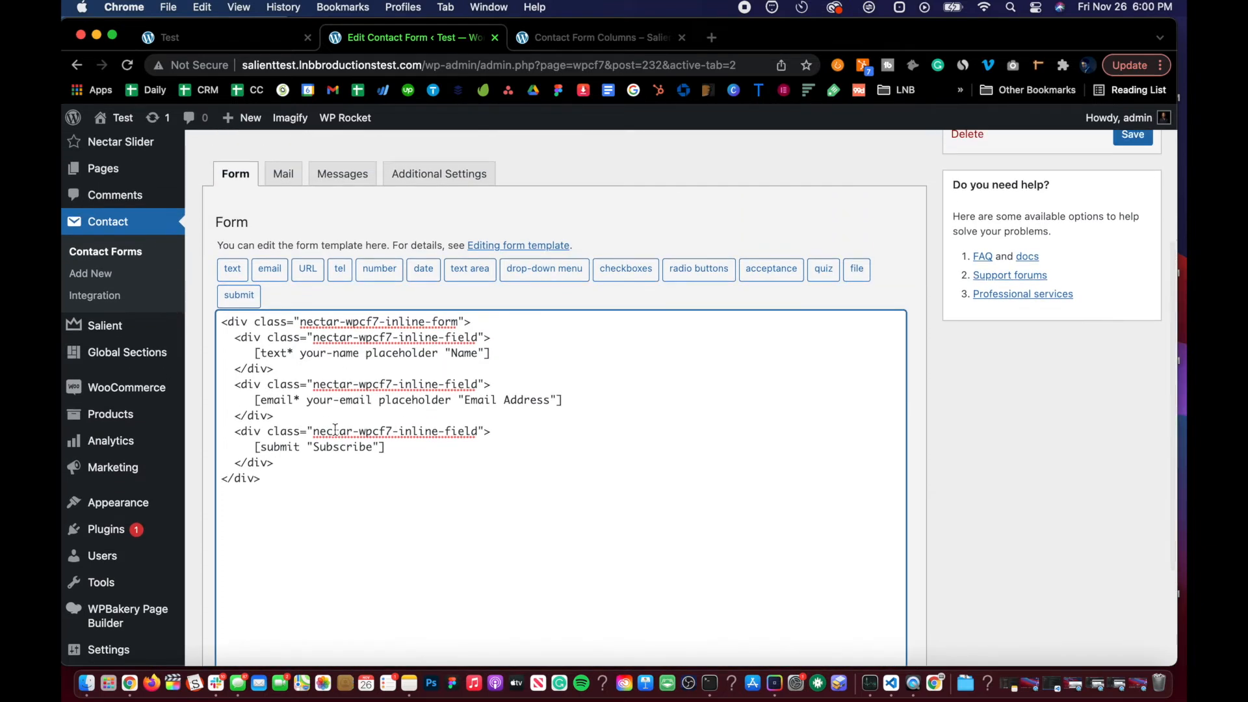
pyautogui.scroll(-2, 335, 430)
pyautogui.scroll(2, 335, 429)
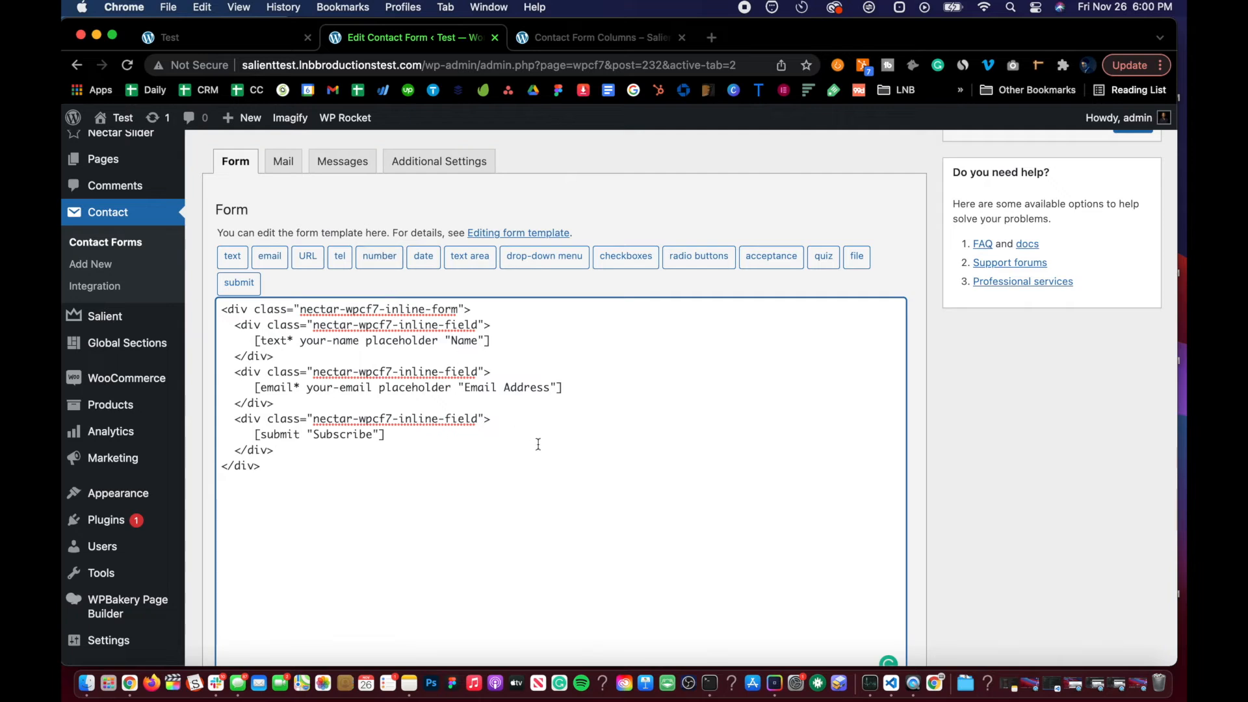
pyautogui.scroll(-1, 335, 521)
pyautogui.scroll(4, 336, 520)
pyautogui.click(285, 314)
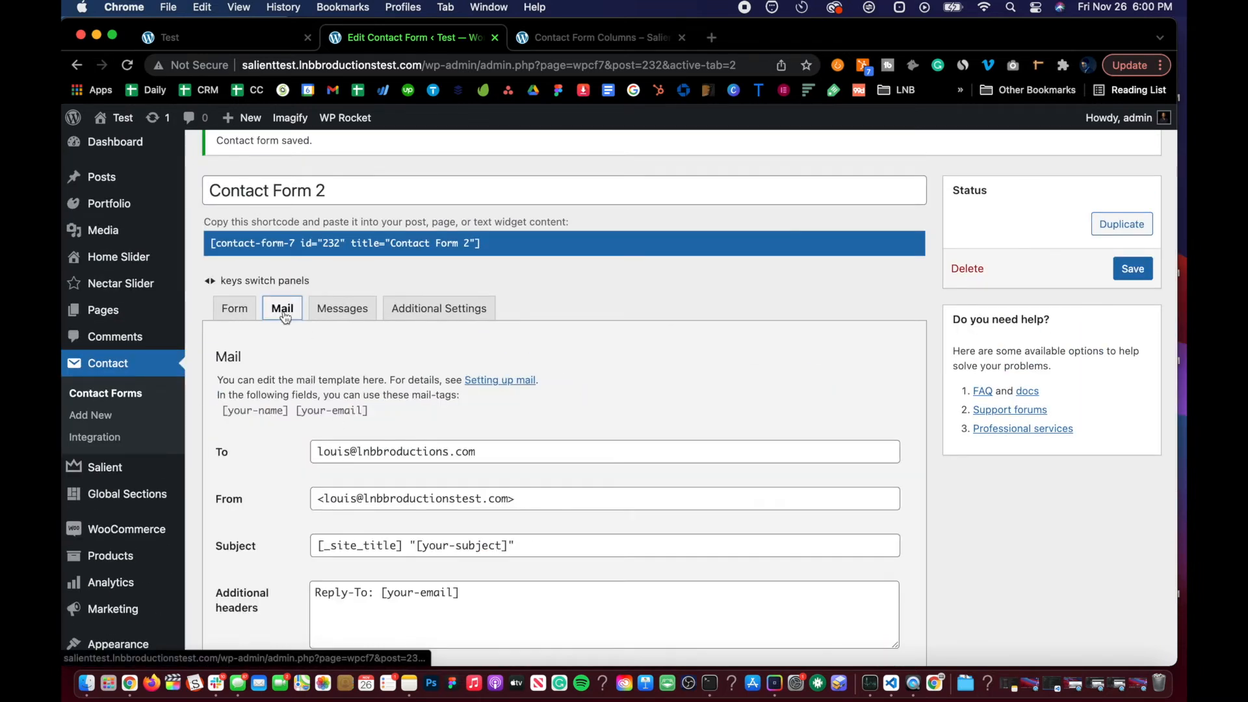
pyautogui.scroll(-5, 283, 311)
pyautogui.scroll(-2, 282, 309)
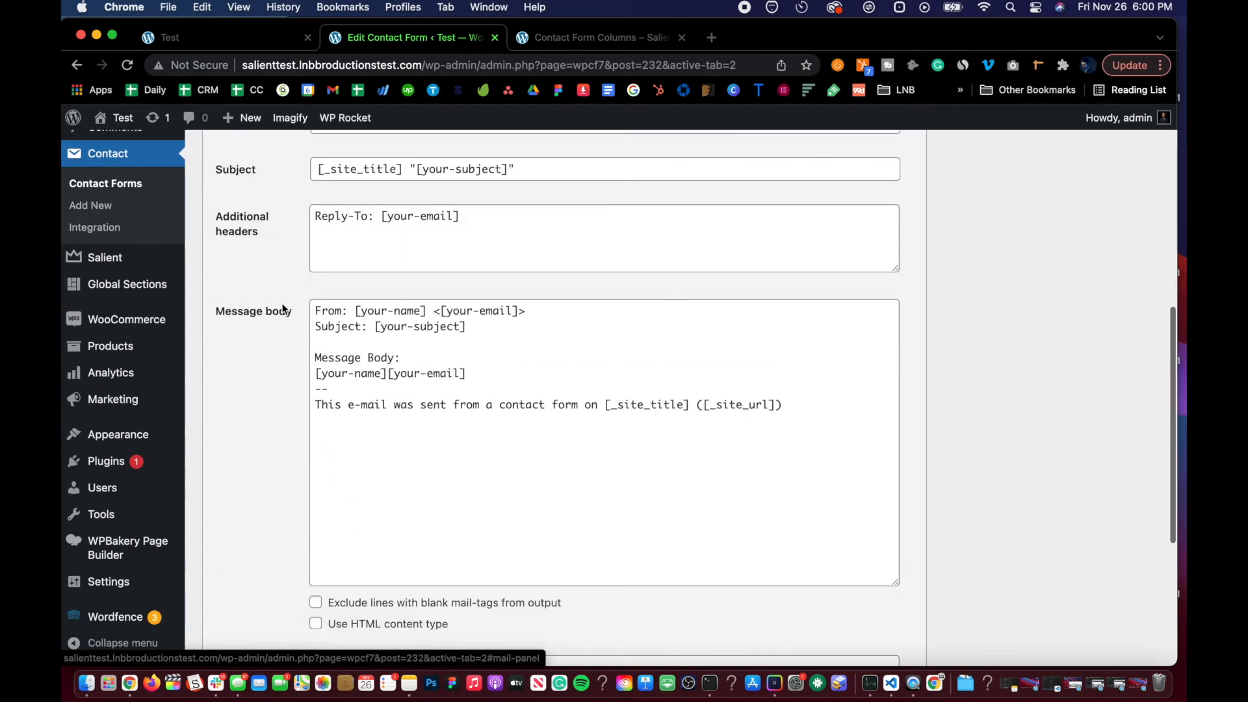
pyautogui.click(366, 374)
pyautogui.scroll(6, 368, 381)
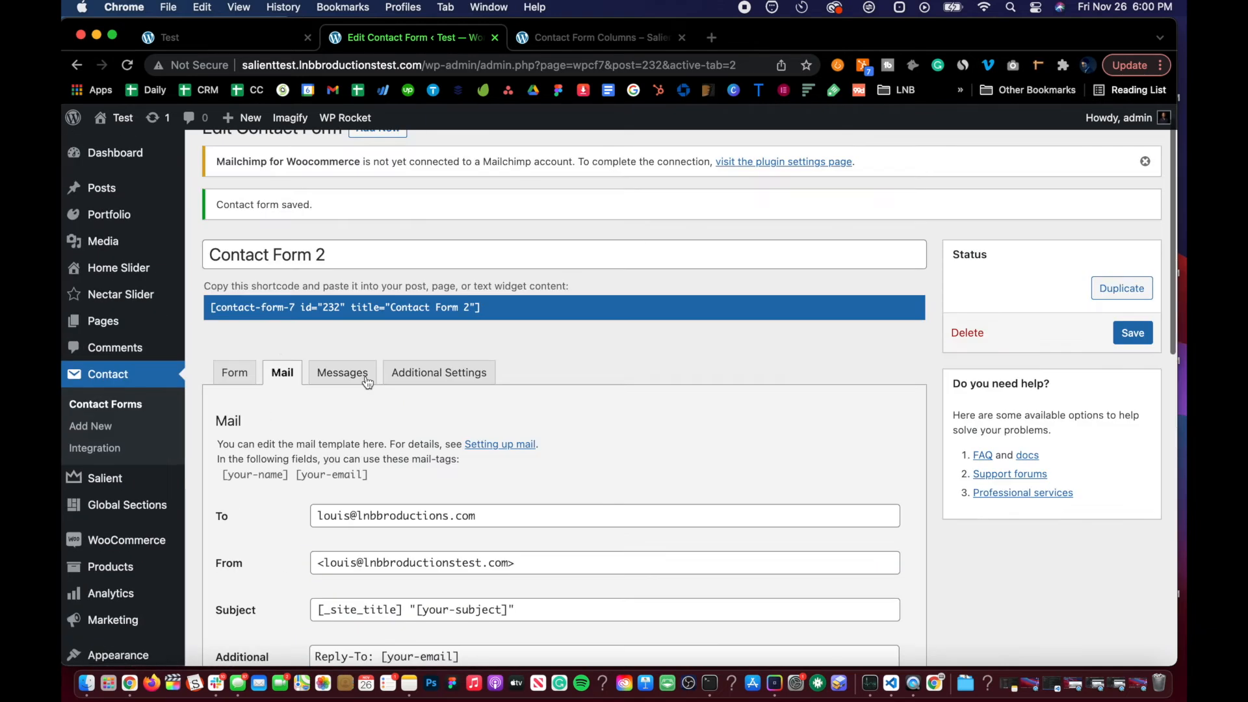
pyautogui.click(253, 372)
pyautogui.scroll(-5, 293, 287)
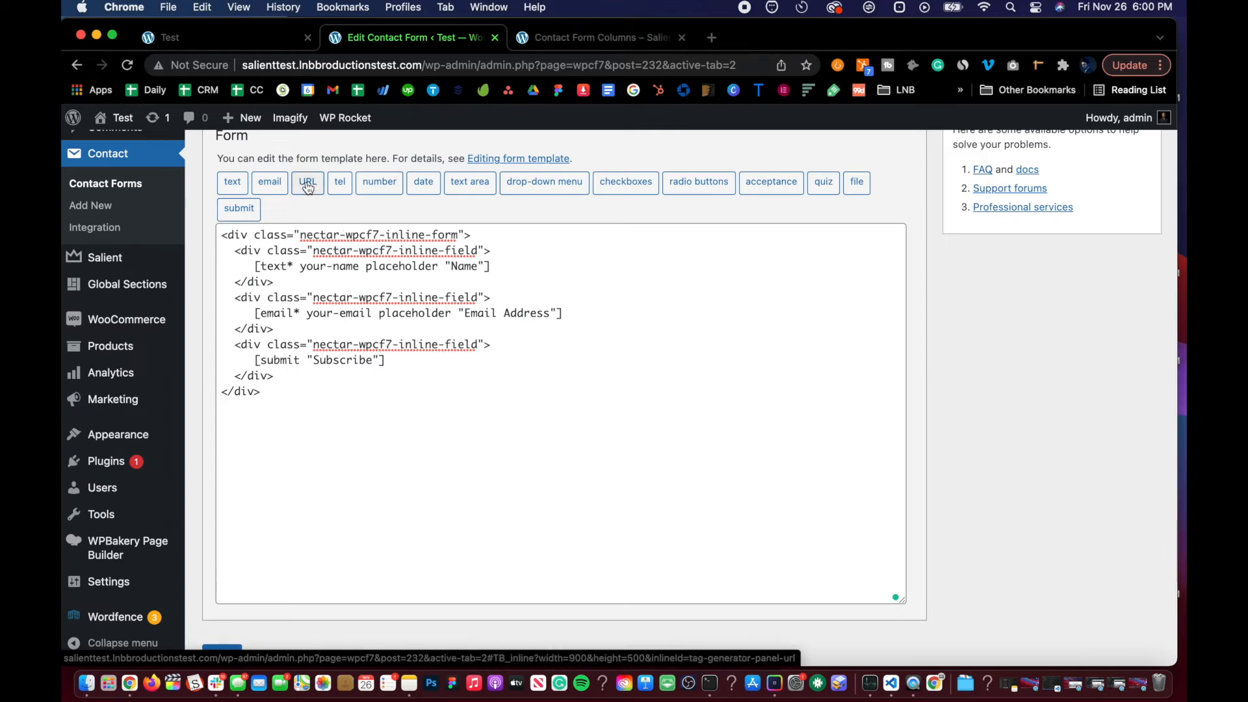
# Step: Duplicate the e-mail field's inline-field div block directly below itself in the form template
pyautogui.click(287, 282)
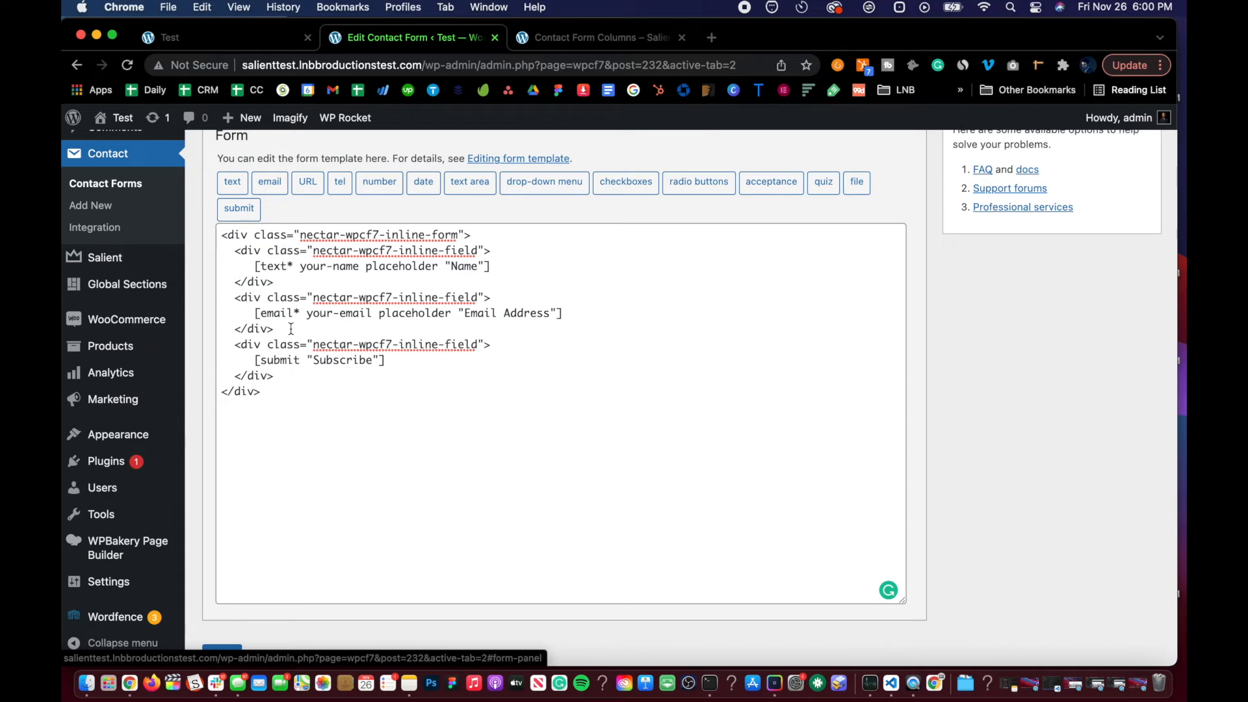
pyautogui.moveTo(290, 328); pyautogui.dragTo(232, 302)
pyautogui.press('super+c')
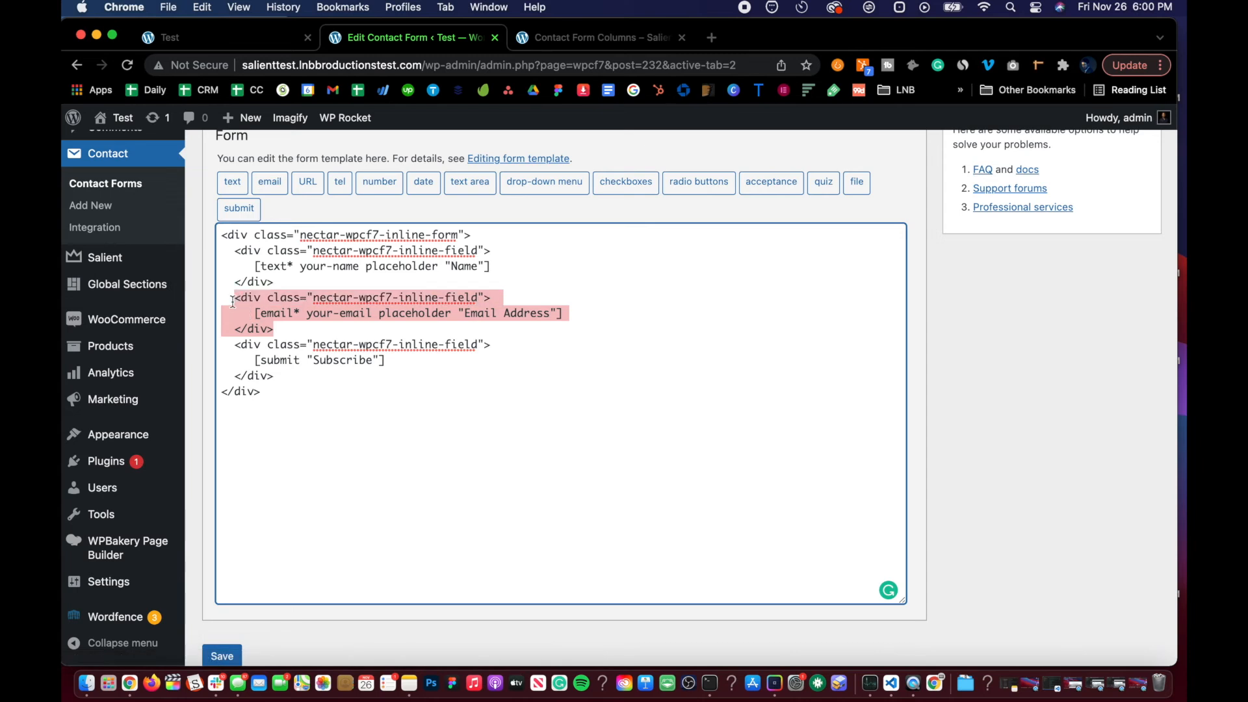
pyautogui.click(275, 328)
pyautogui.press('Return')
pyautogui.press('super+v')
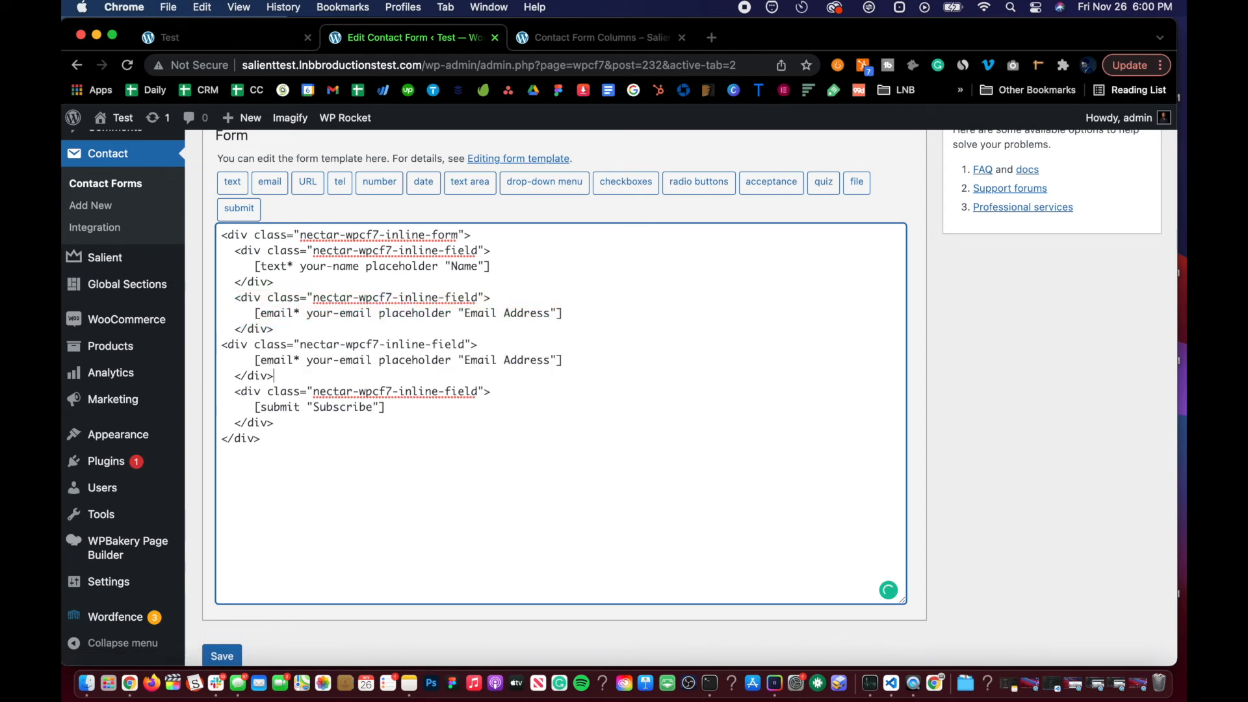
# Step: Delete the duplicated e-mail tag from inside the new inline-field div
pyautogui.moveTo(253, 361); pyautogui.dragTo(574, 361)
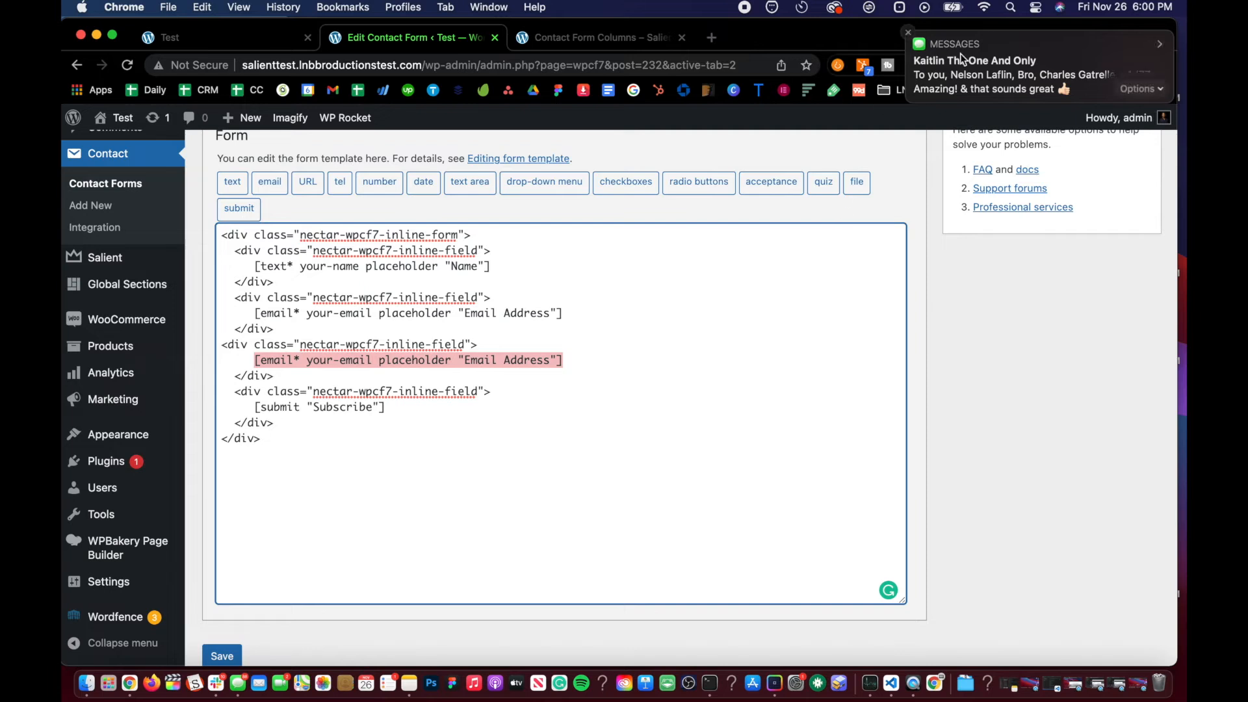
pyautogui.click(542, 360)
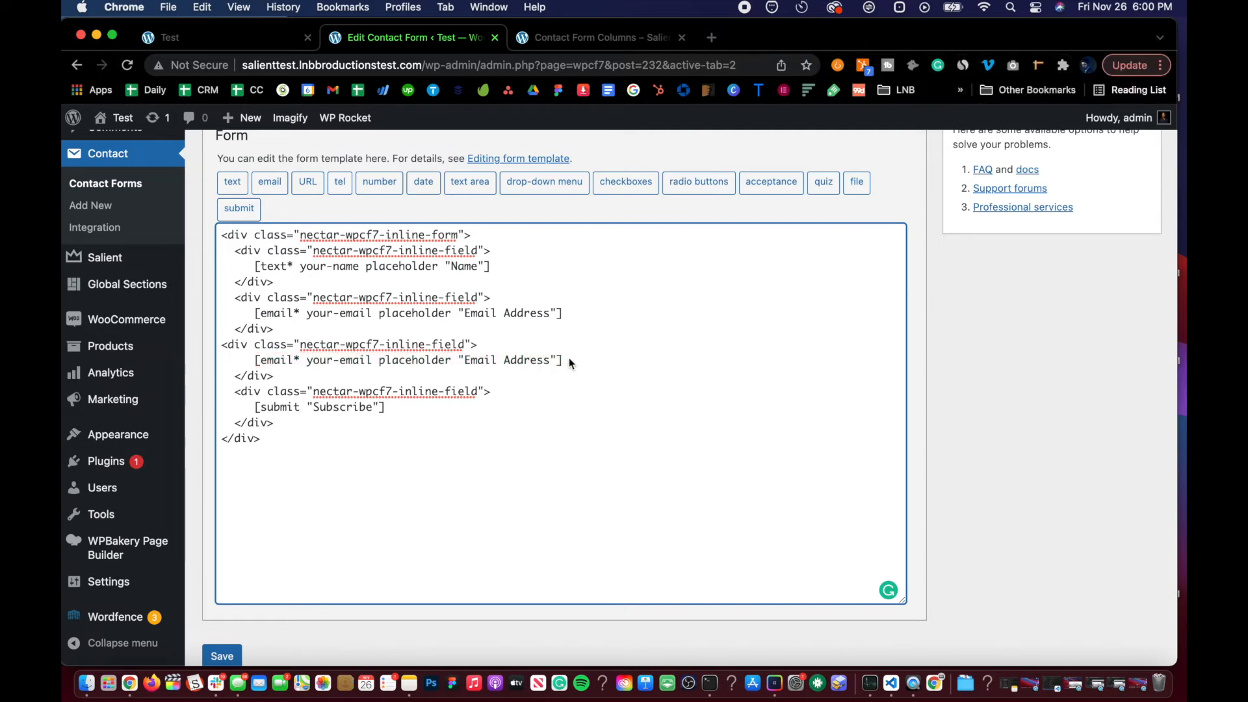
pyautogui.moveTo(563, 361); pyautogui.dragTo(253, 367)
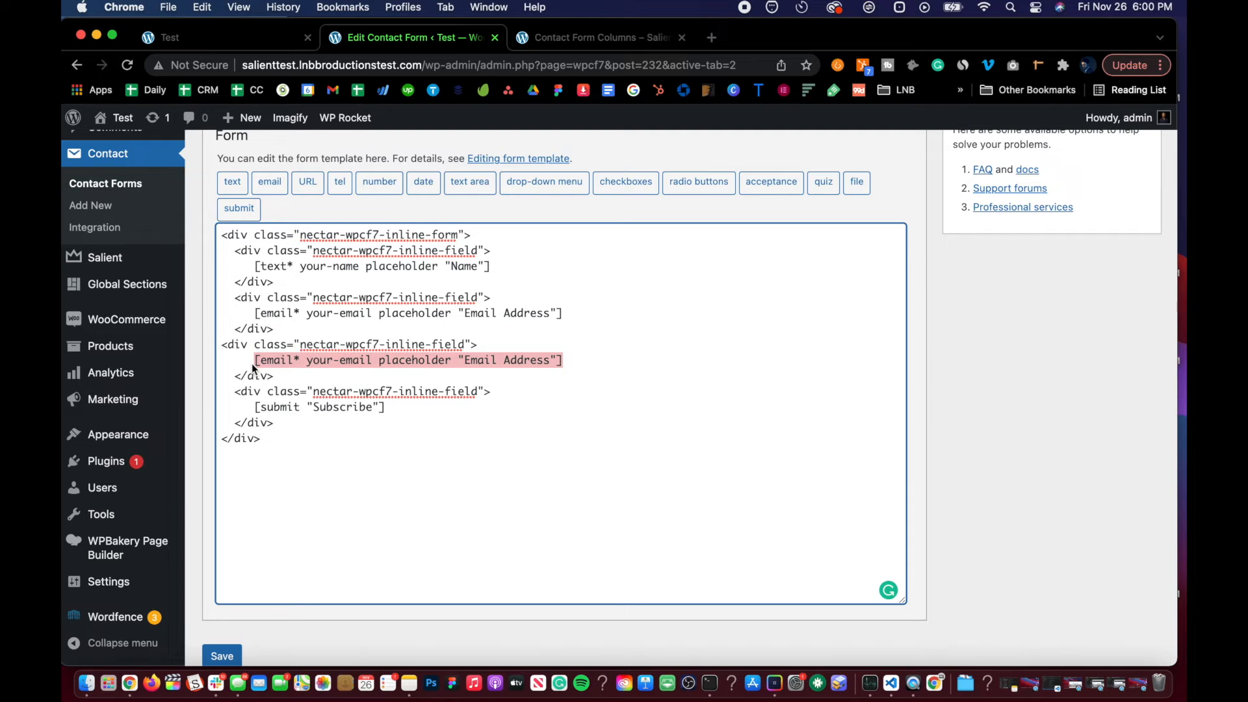
pyautogui.click(282, 378)
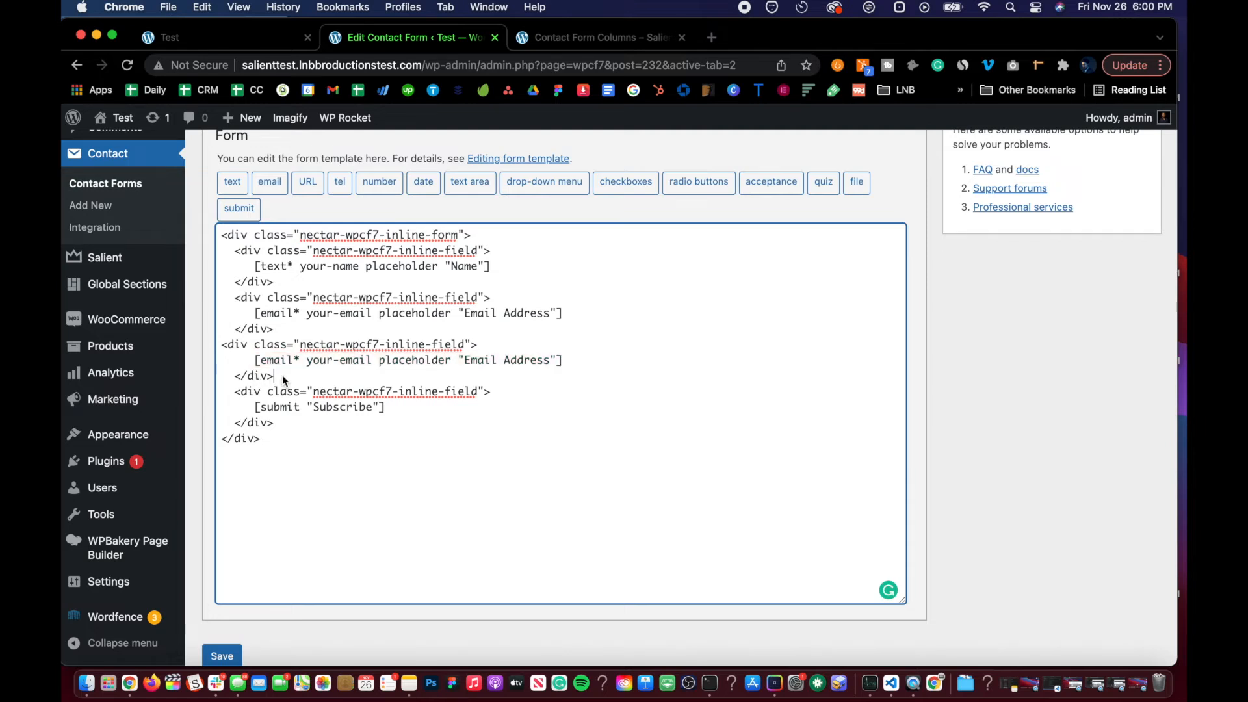
pyautogui.tripleClick(249, 342)
pyautogui.click(281, 362)
pyautogui.moveTo(254, 361); pyautogui.dragTo(564, 357)
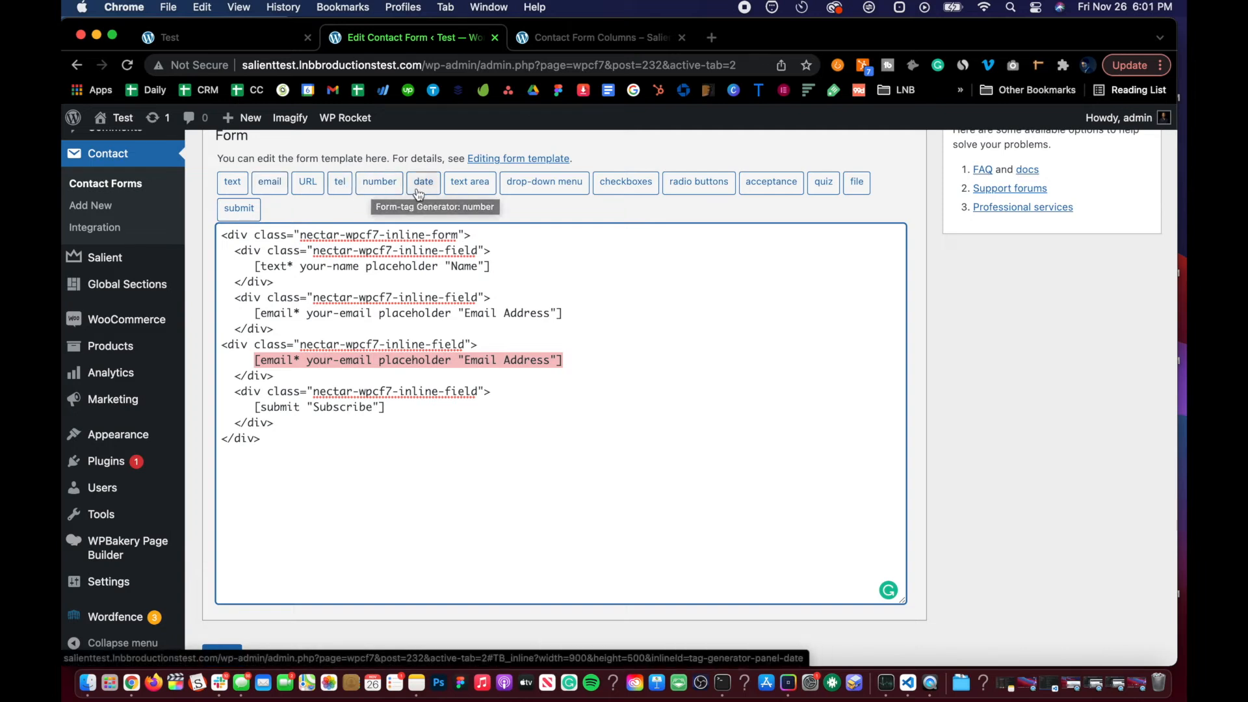
pyautogui.click(466, 190)
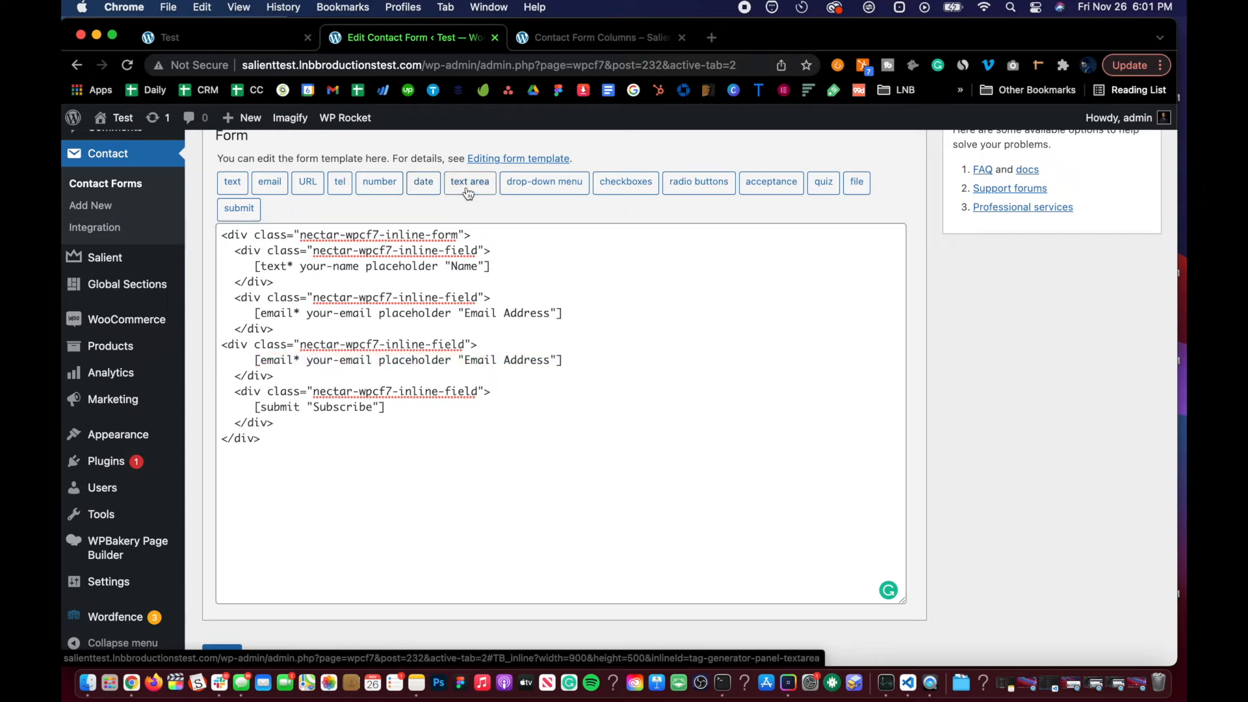
pyautogui.click(235, 184)
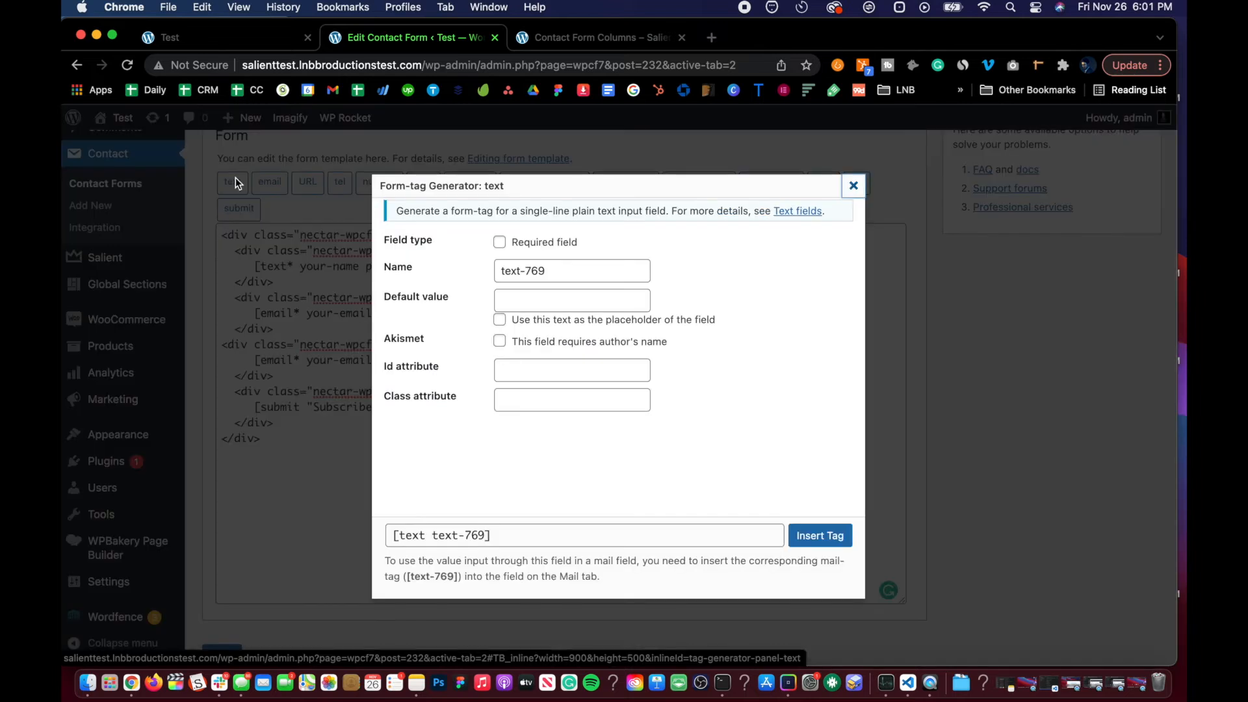
pyautogui.click(853, 186)
pyautogui.moveTo(580, 358); pyautogui.dragTo(254, 361)
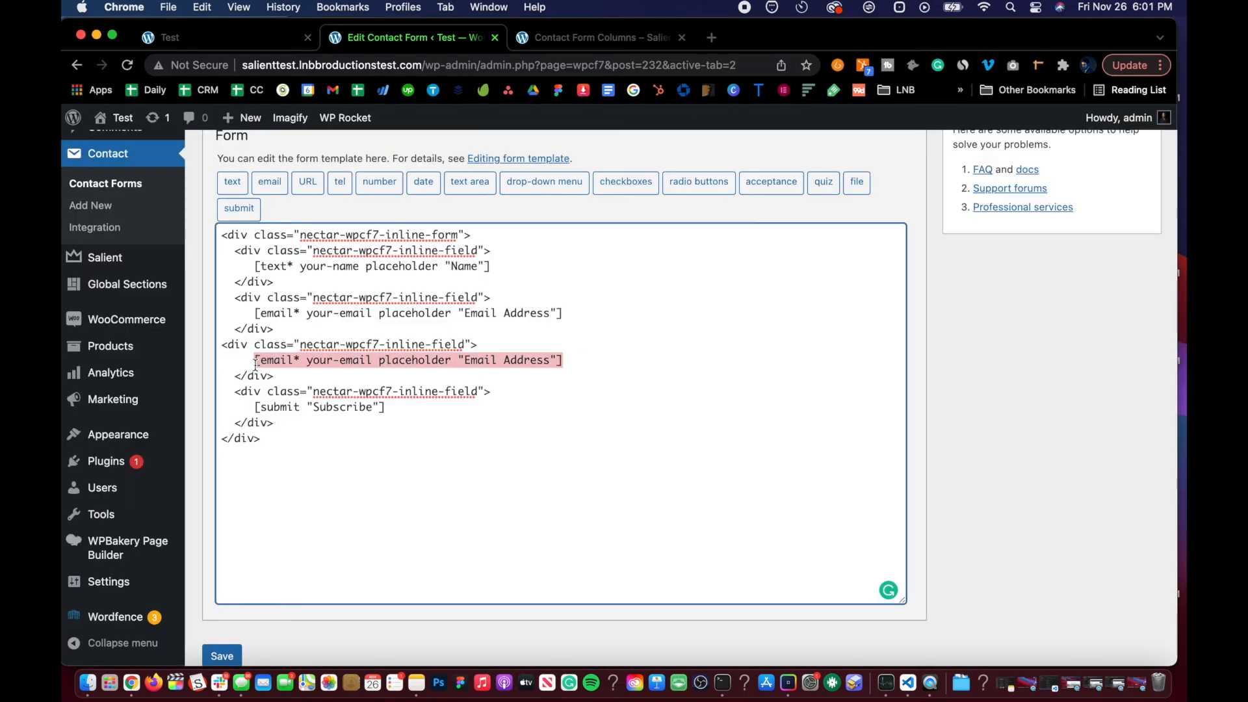
pyautogui.press('BackSpace')
# Step: Insert a text field tag named Message, used as its placeholder, into the empty div and save the form
pyautogui.click(232, 182)
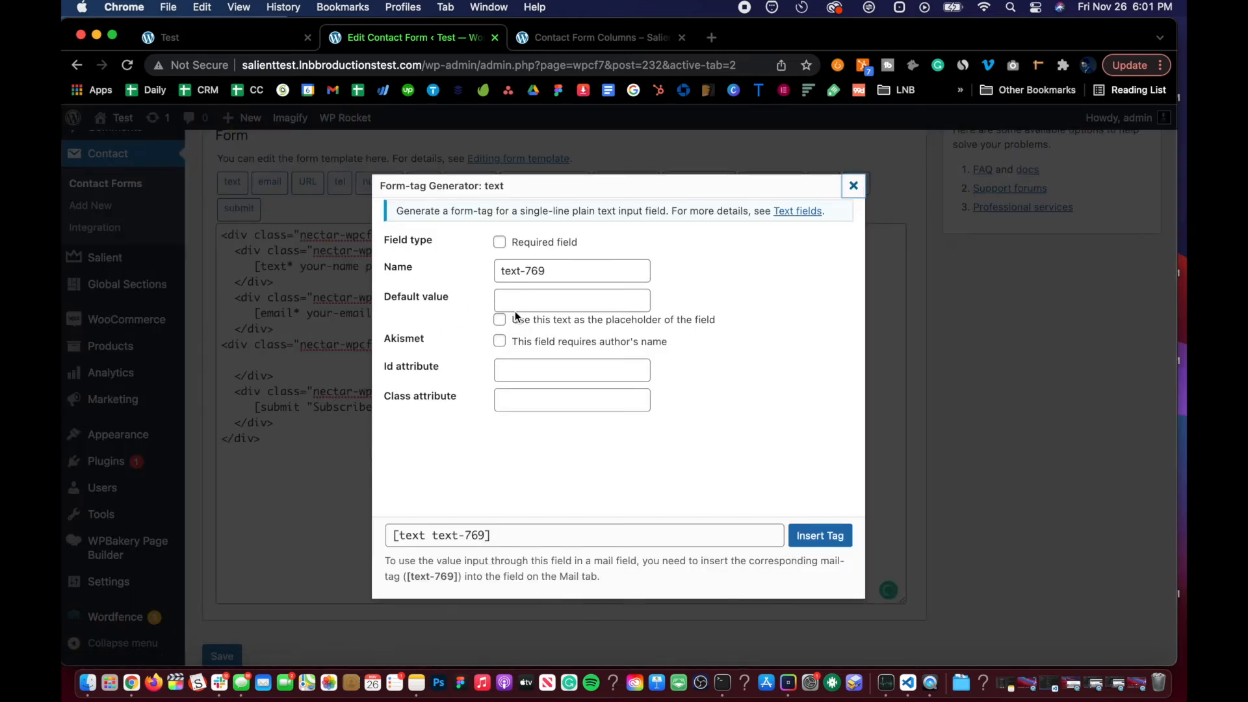
pyautogui.click(500, 245)
pyautogui.click(499, 244)
pyautogui.click(499, 320)
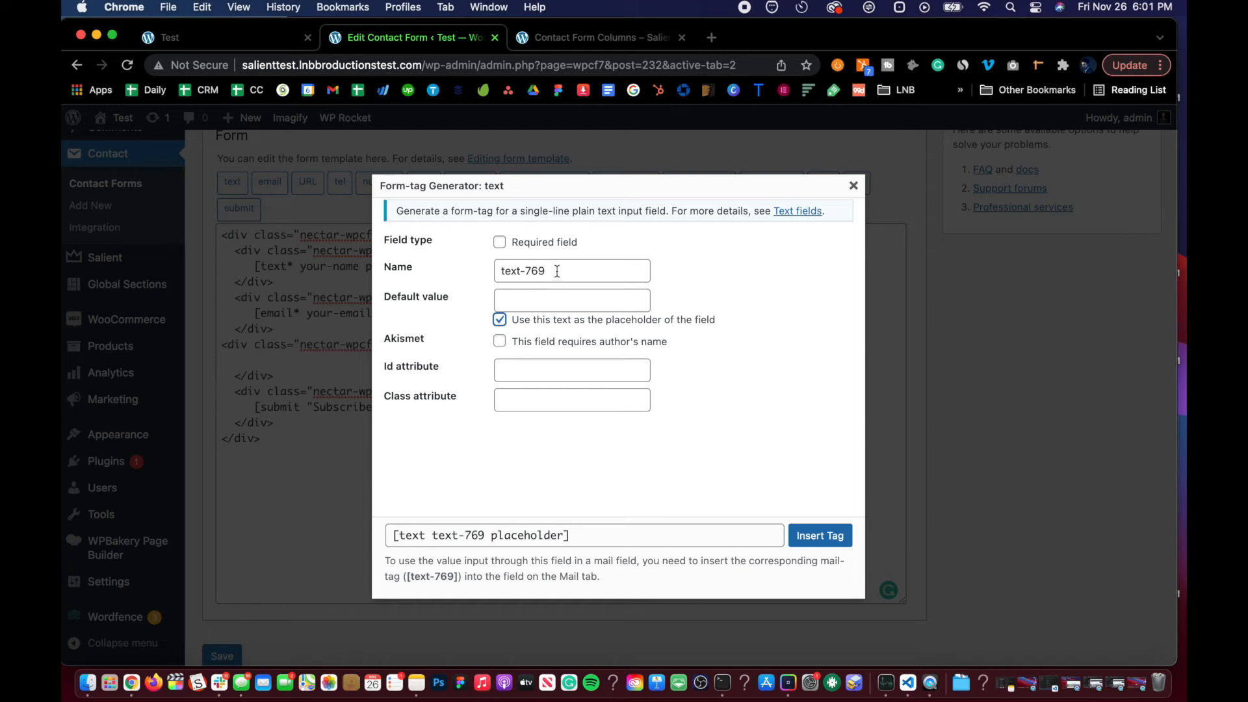
pyautogui.moveTo(557, 273); pyautogui.dragTo(413, 275)
pyautogui.write('Message')
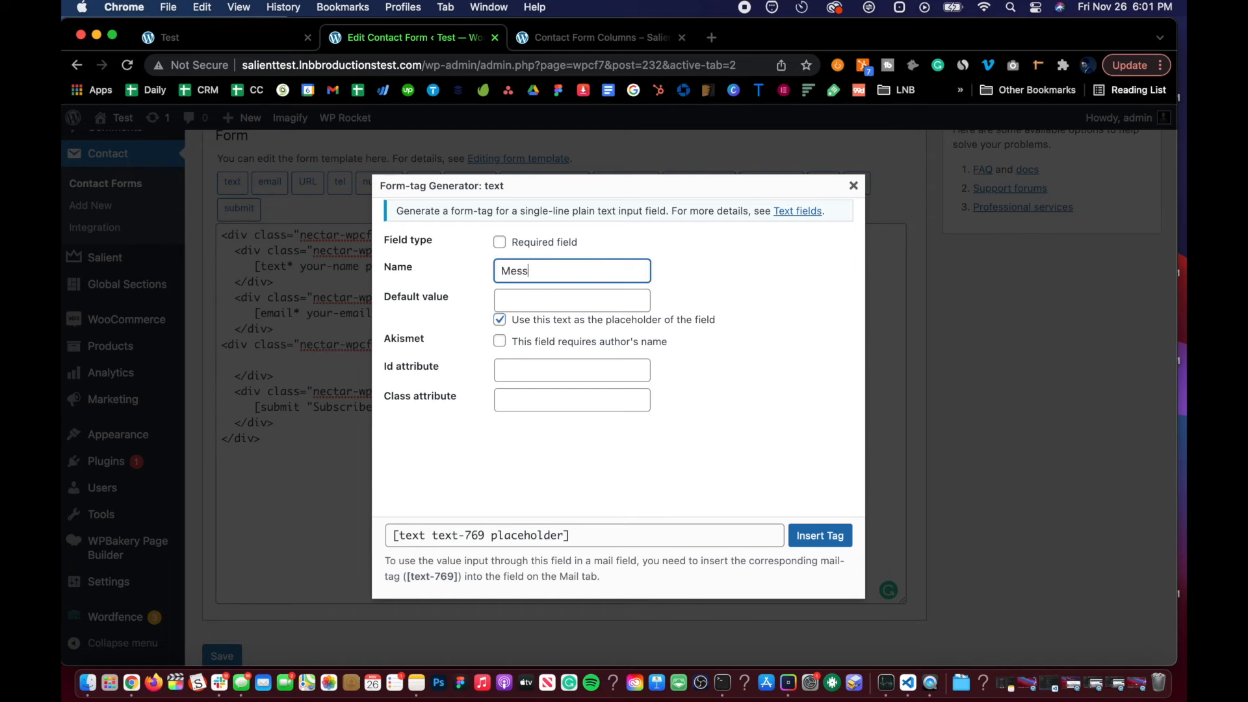
pyautogui.click(821, 534)
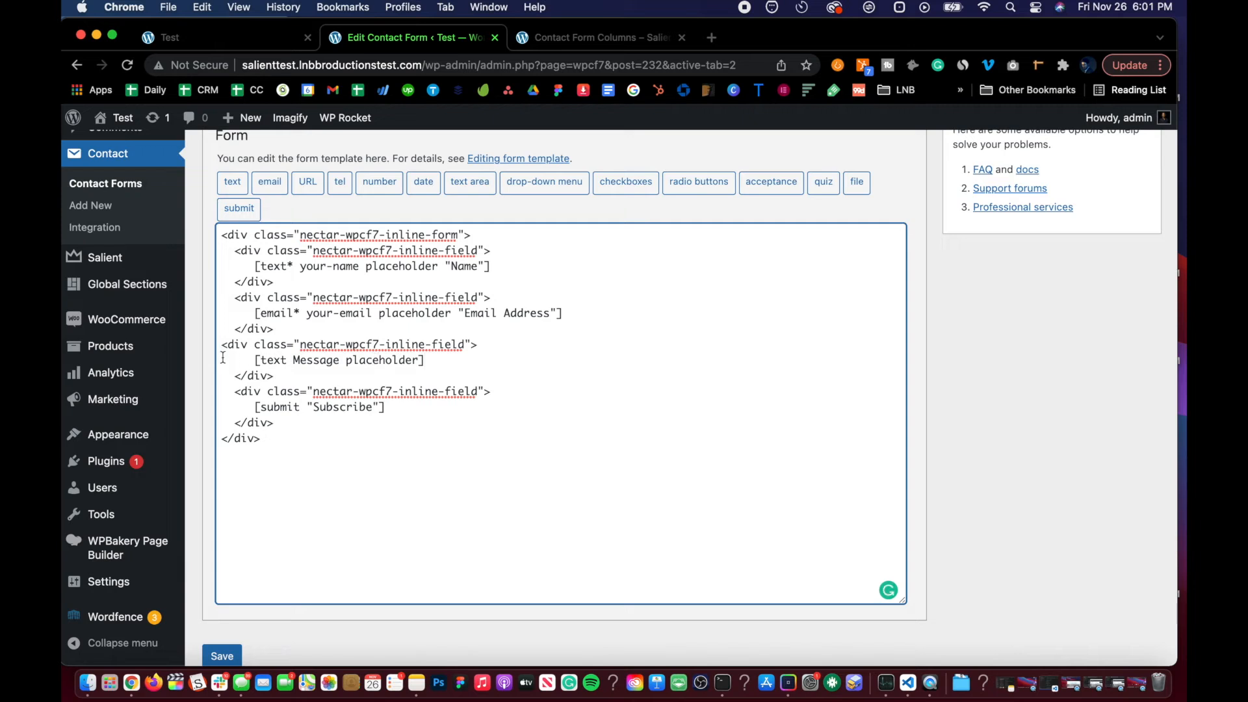
pyautogui.scroll(-2, 222, 356)
pyautogui.click(221, 590)
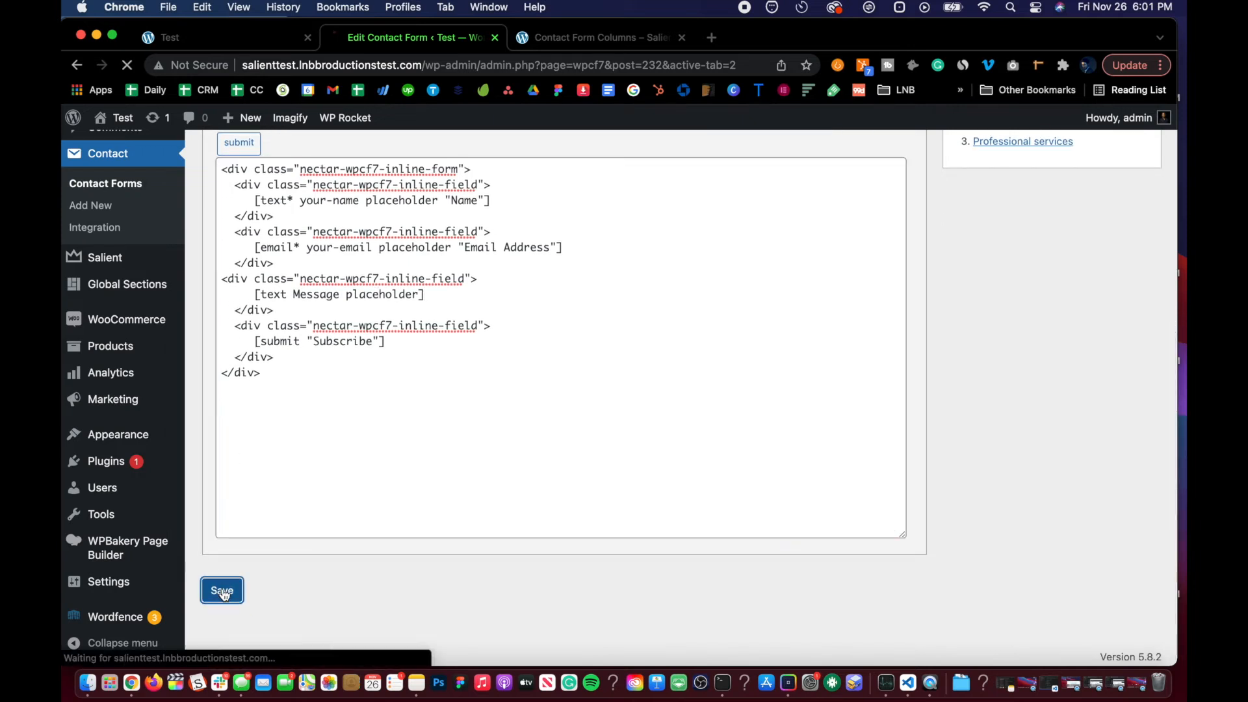
# Step: Reload the Test page and try typing sample text into the new third subscribe field
pyautogui.click(235, 41)
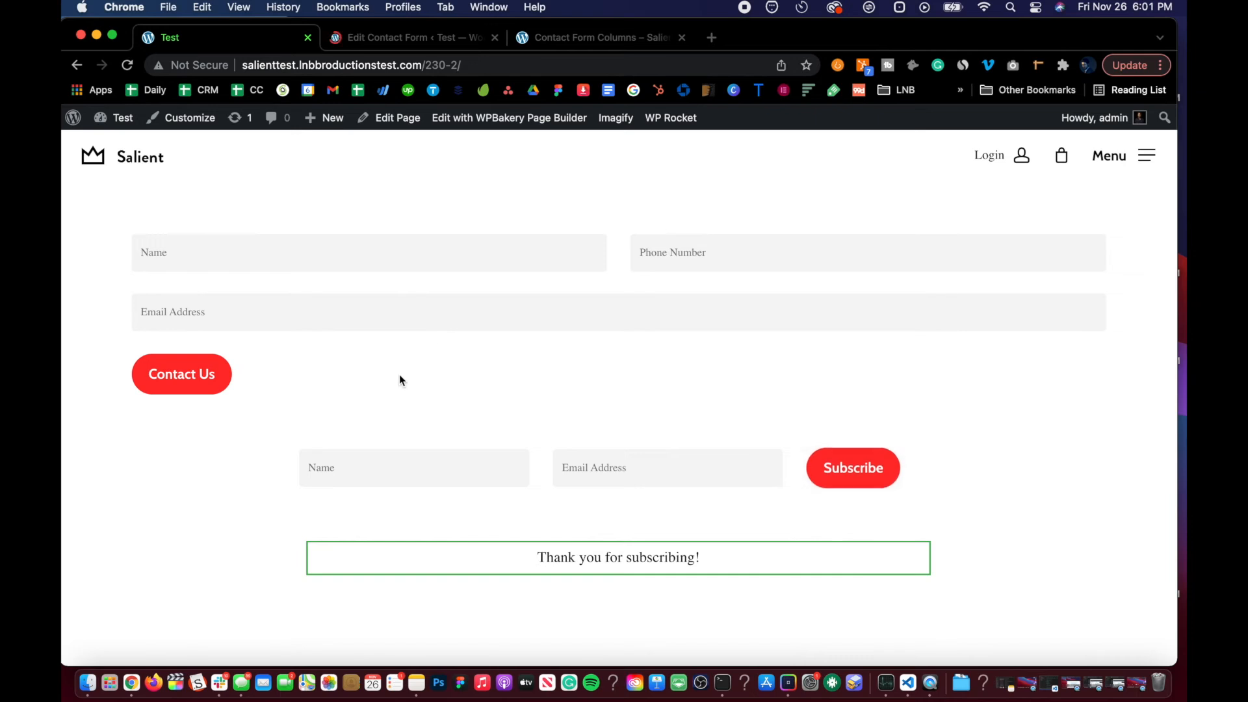
pyautogui.press('super+r')
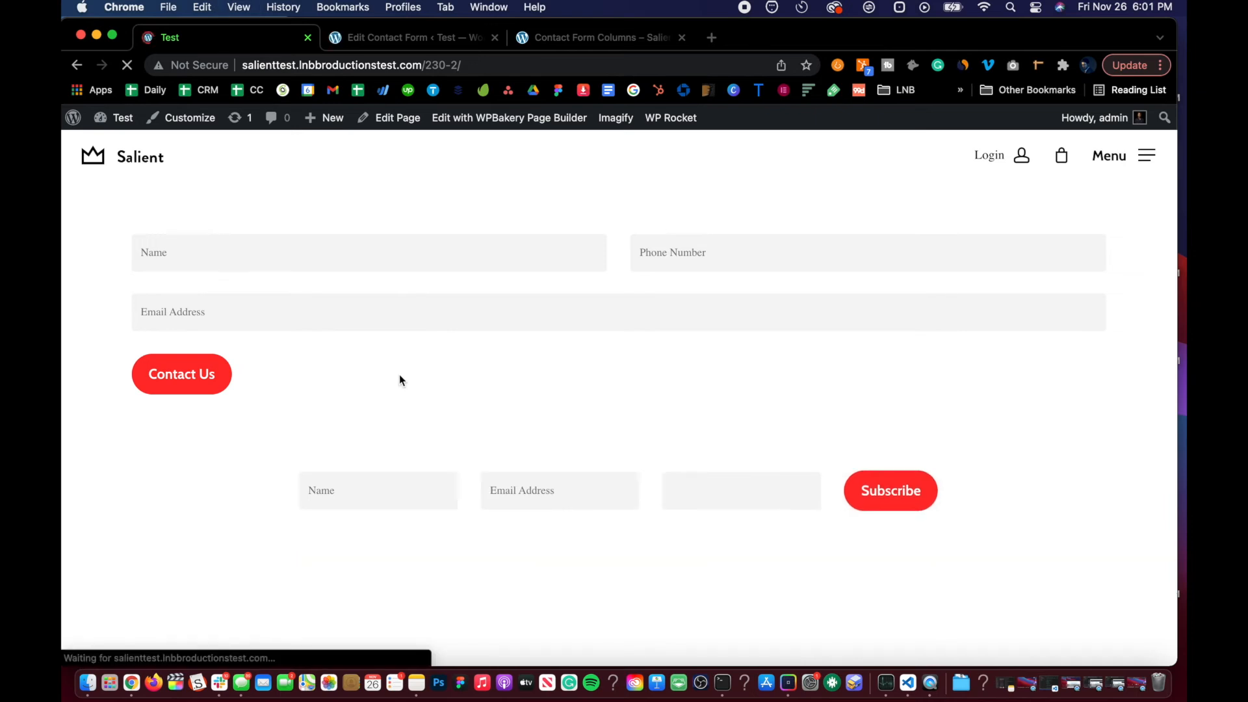
pyautogui.click(688, 469)
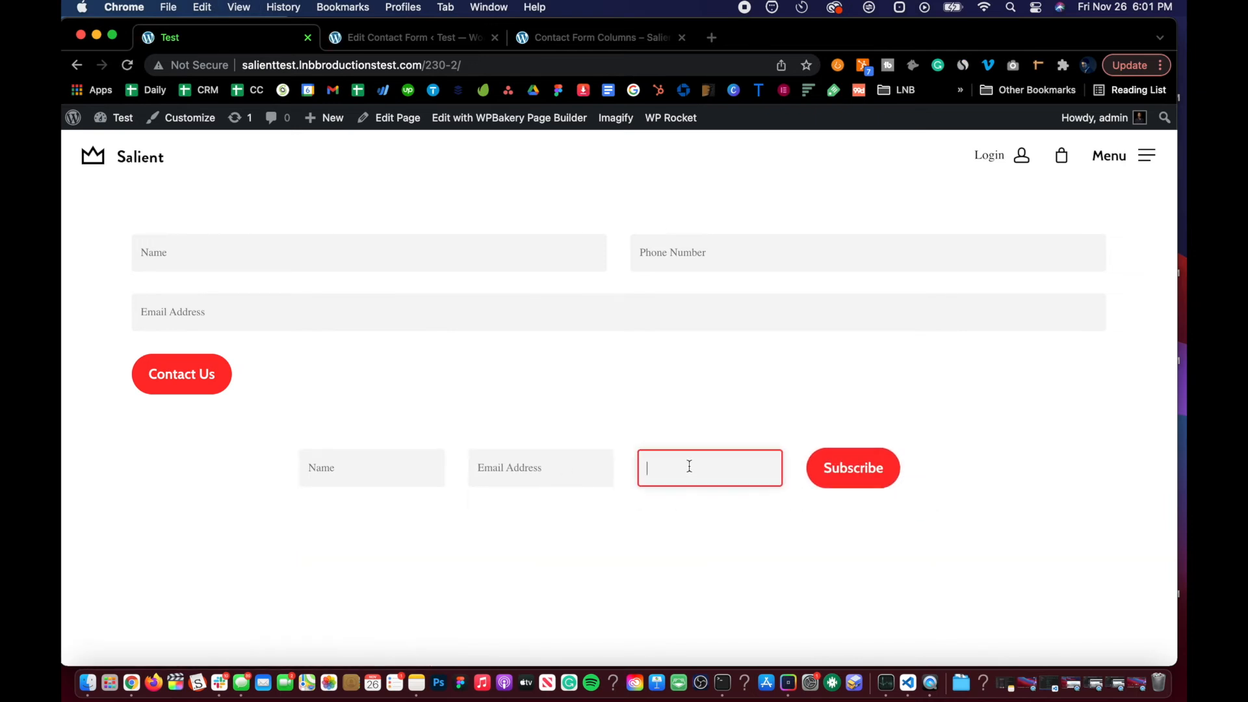
pyautogui.click(489, 410)
pyautogui.click(689, 475)
pyautogui.write('asdfasdfasdfasd')
pyautogui.press('super+BackSpace')
# Step: Add the [Message] mail-tag to the Mail panel's message body after the name and e-mail tags
pyautogui.click(388, 39)
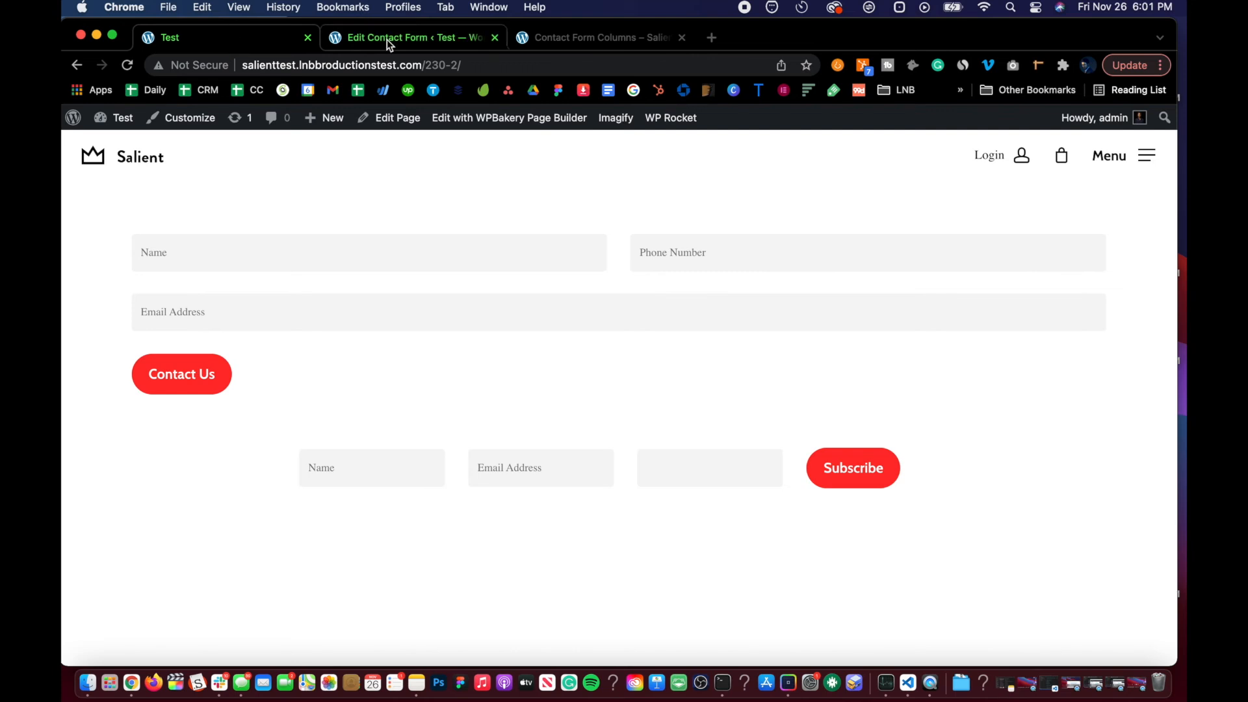
pyautogui.scroll(-2, 404, 501)
pyautogui.scroll(-3, 404, 501)
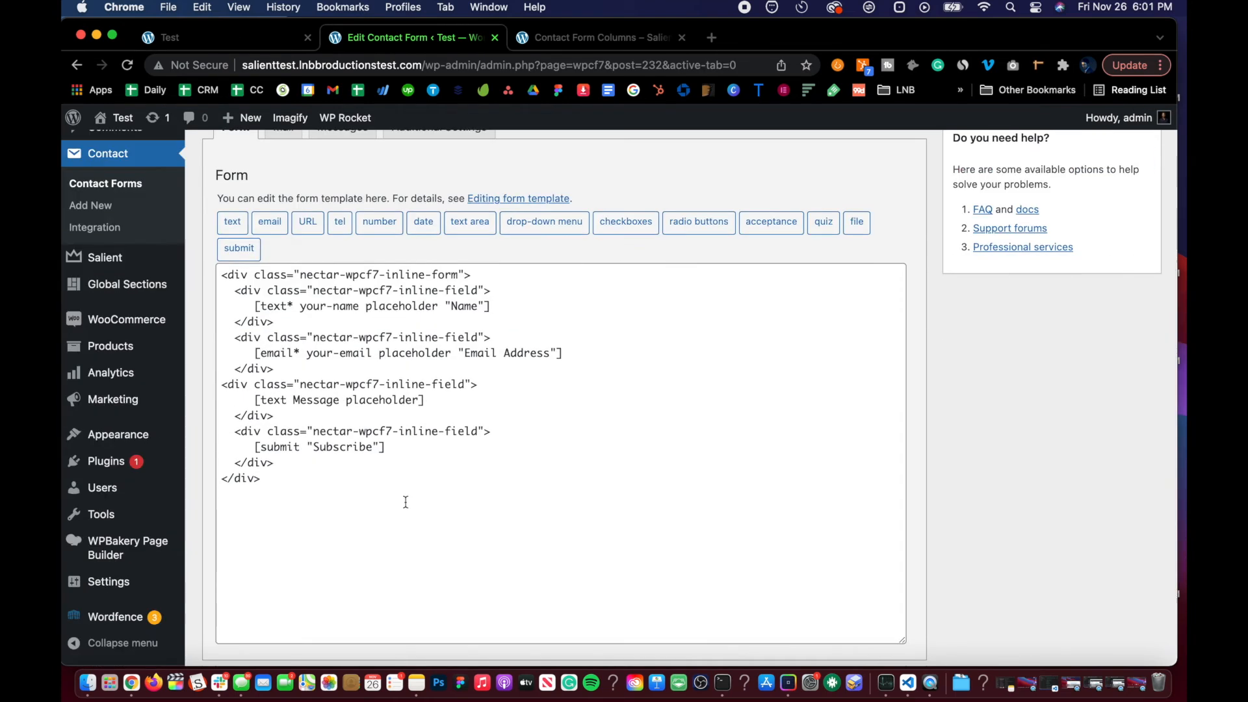
pyautogui.scroll(1, 406, 502)
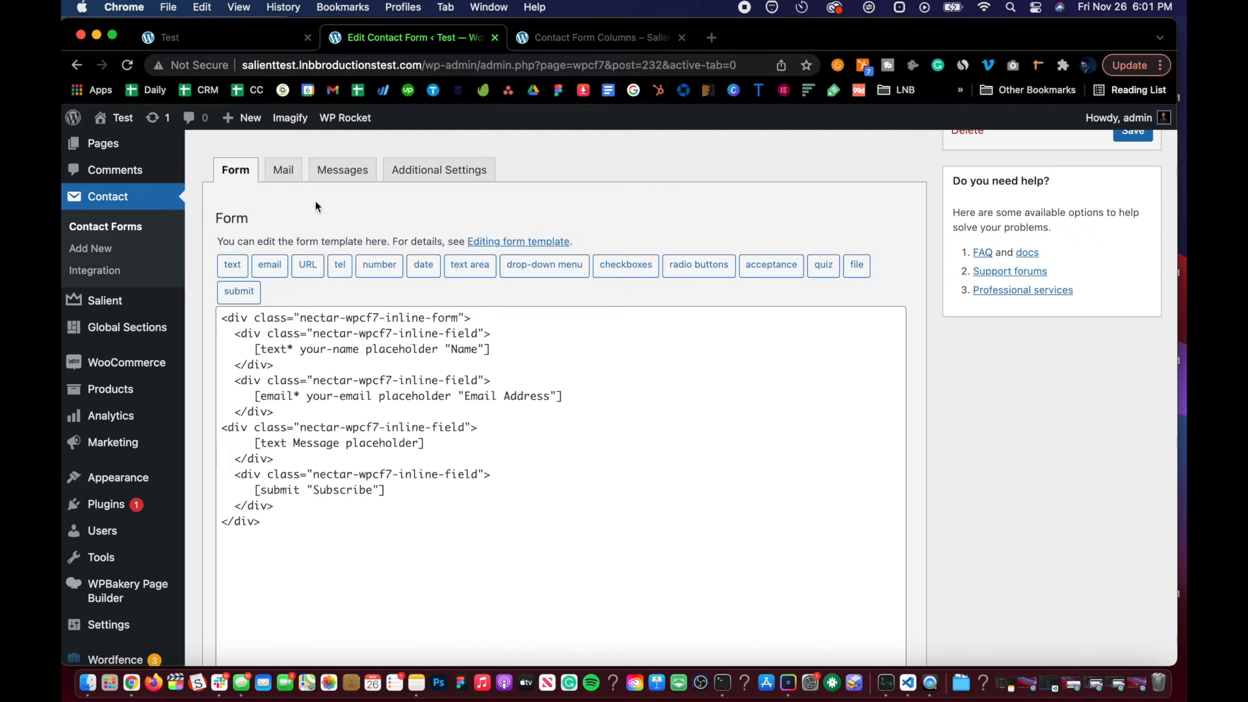
pyautogui.click(275, 173)
pyautogui.scroll(-1, 390, 246)
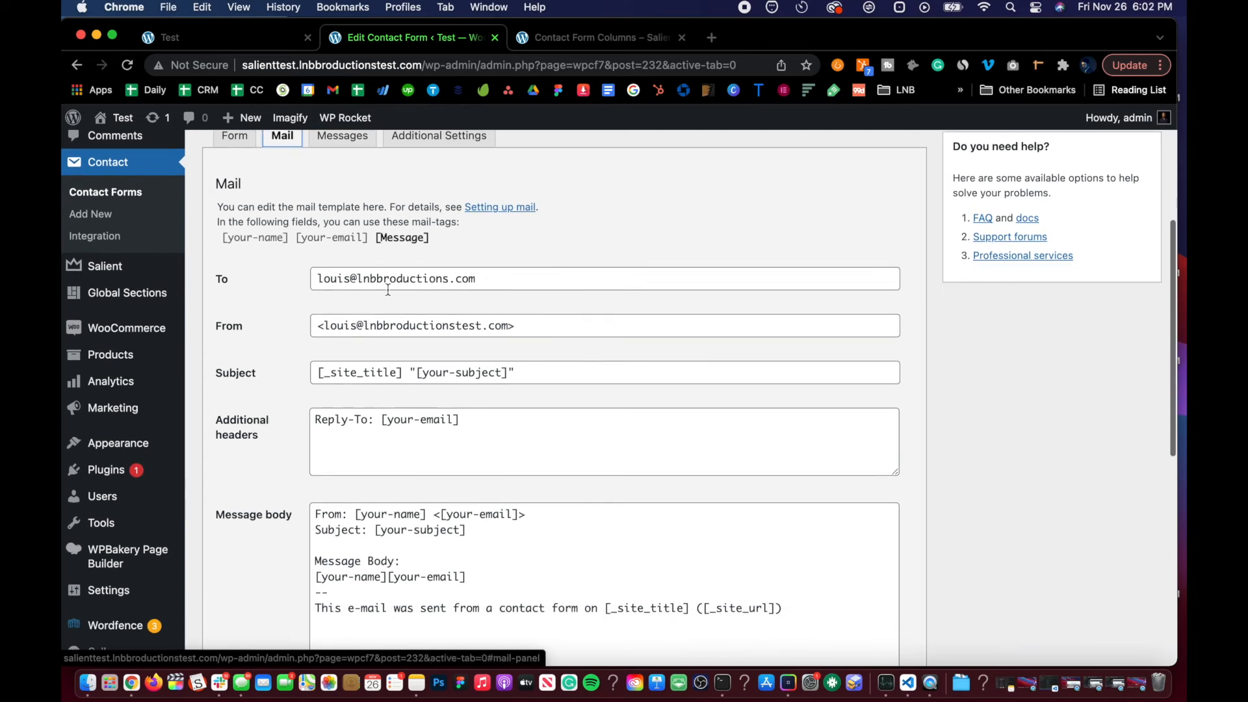
pyautogui.click(377, 239)
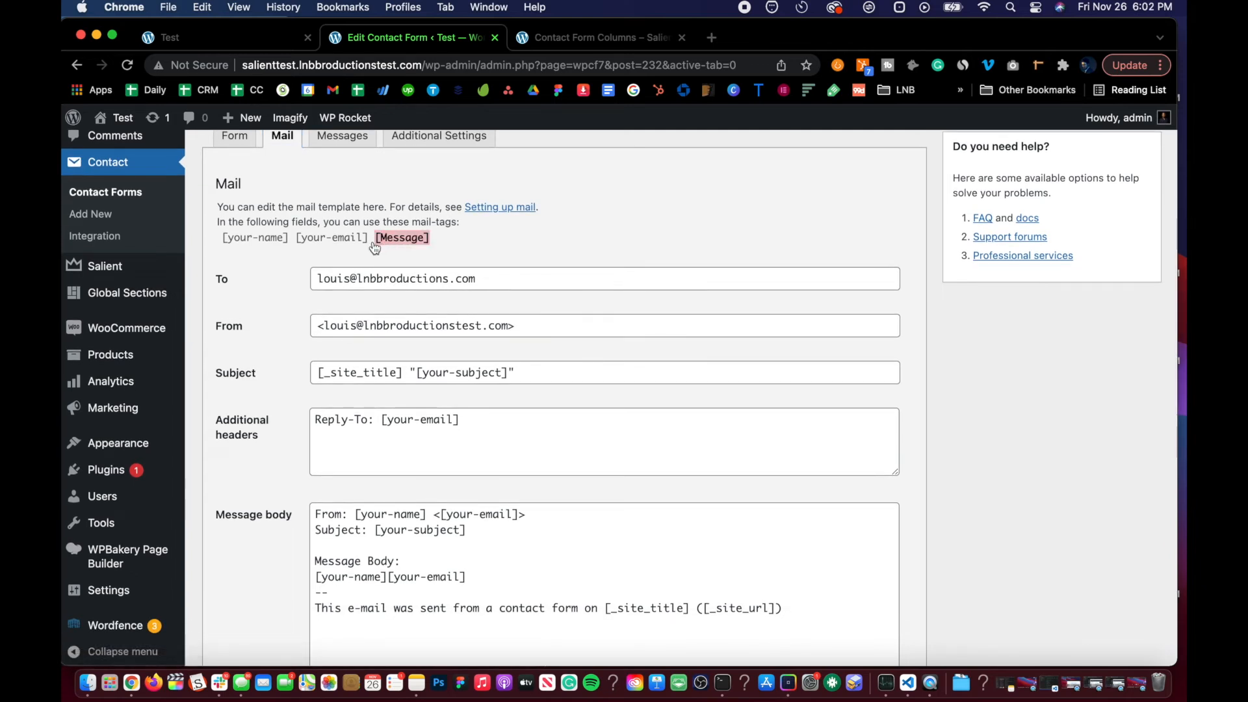
pyautogui.scroll(-3, 374, 247)
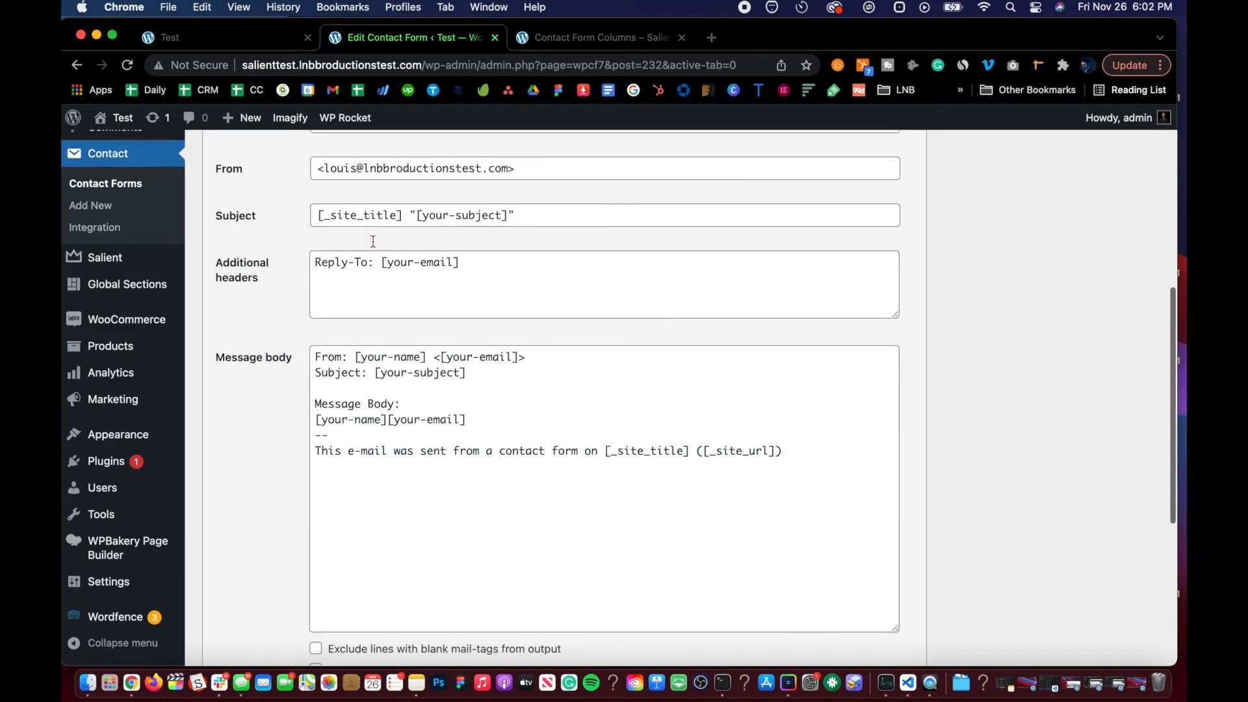
pyautogui.click(480, 419)
pyautogui.write('[Message]')
pyautogui.press('Return')
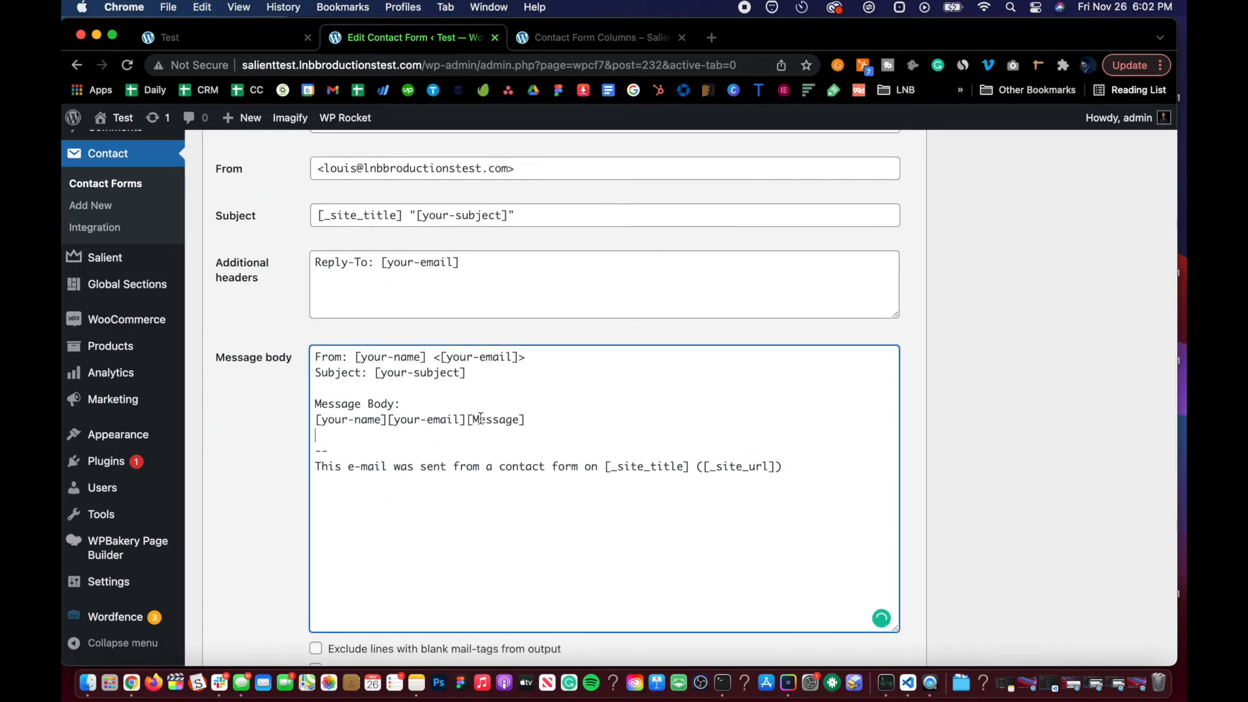
# Step: Check the Form and Mail panels for the Message field and save the contact form
pyautogui.scroll(3, 254, 350)
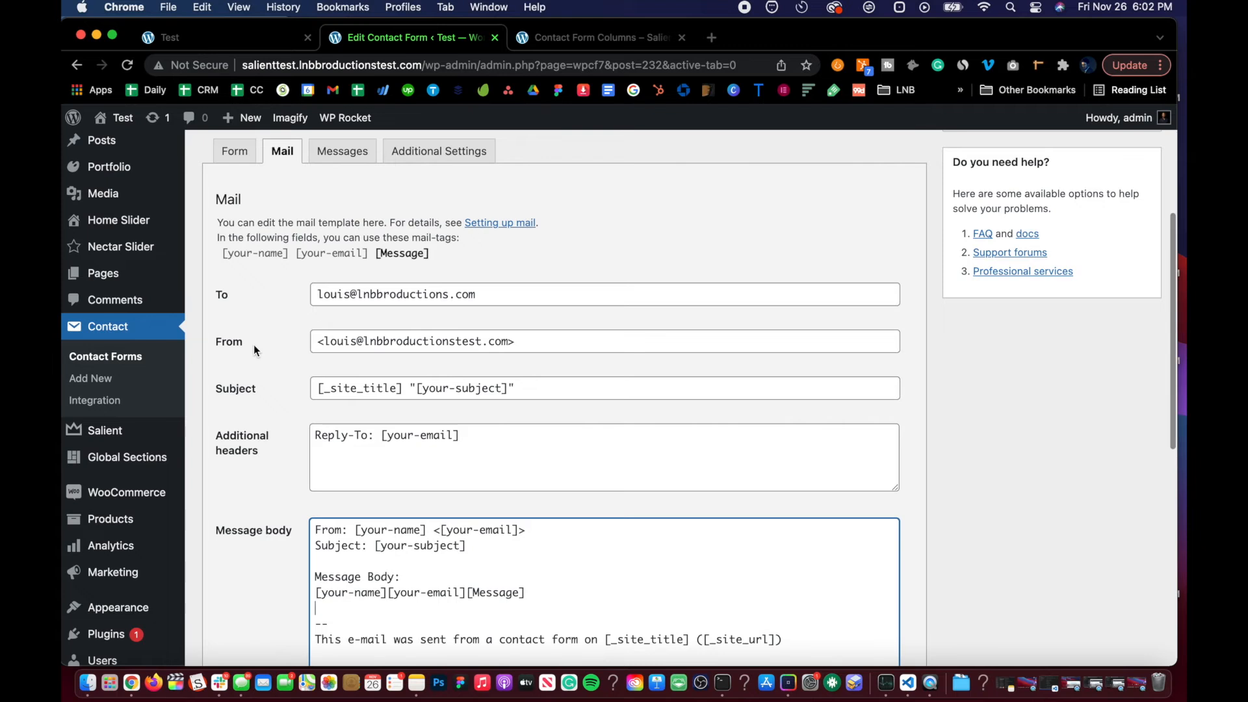
pyautogui.scroll(-2, 253, 350)
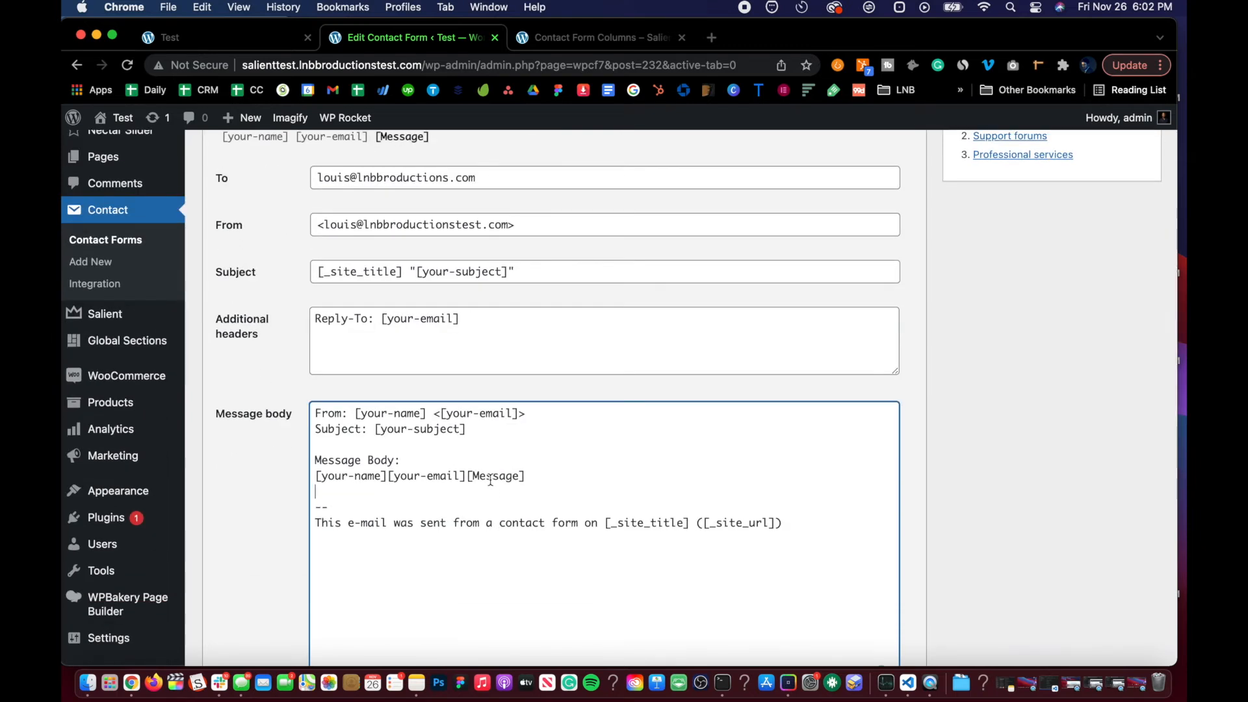
pyautogui.scroll(3, 370, 444)
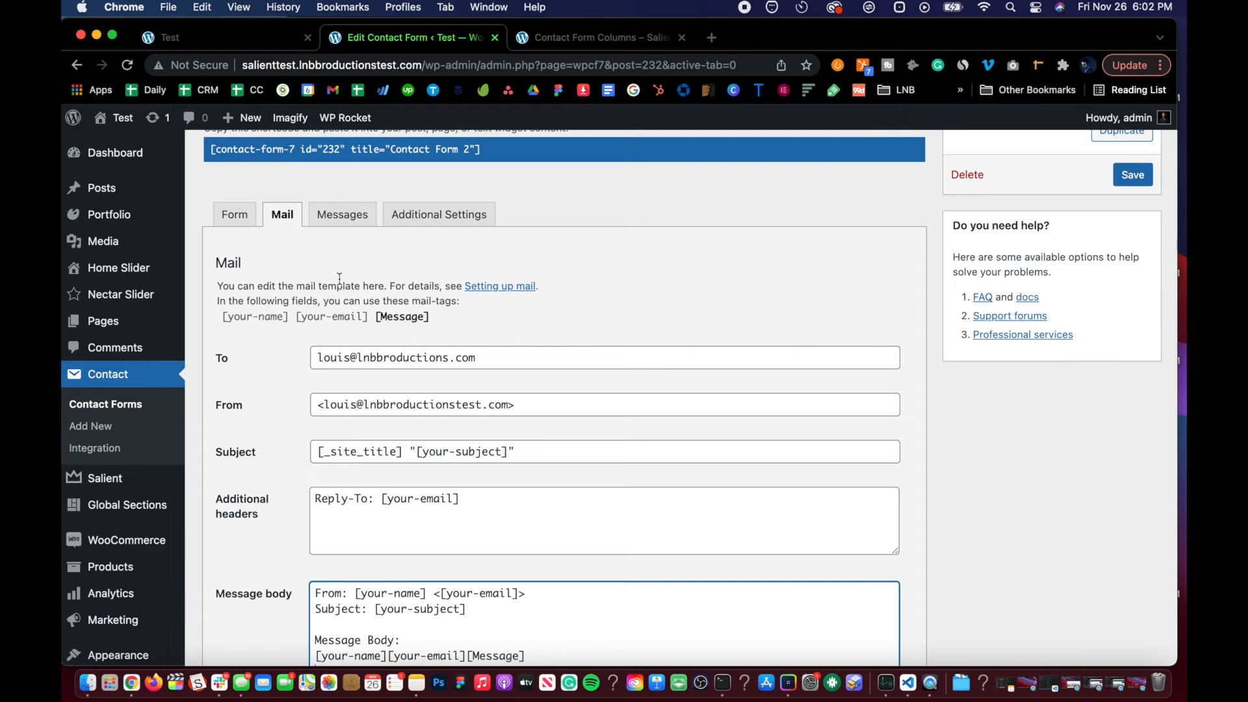
pyautogui.click(234, 214)
pyautogui.scroll(-3, 432, 370)
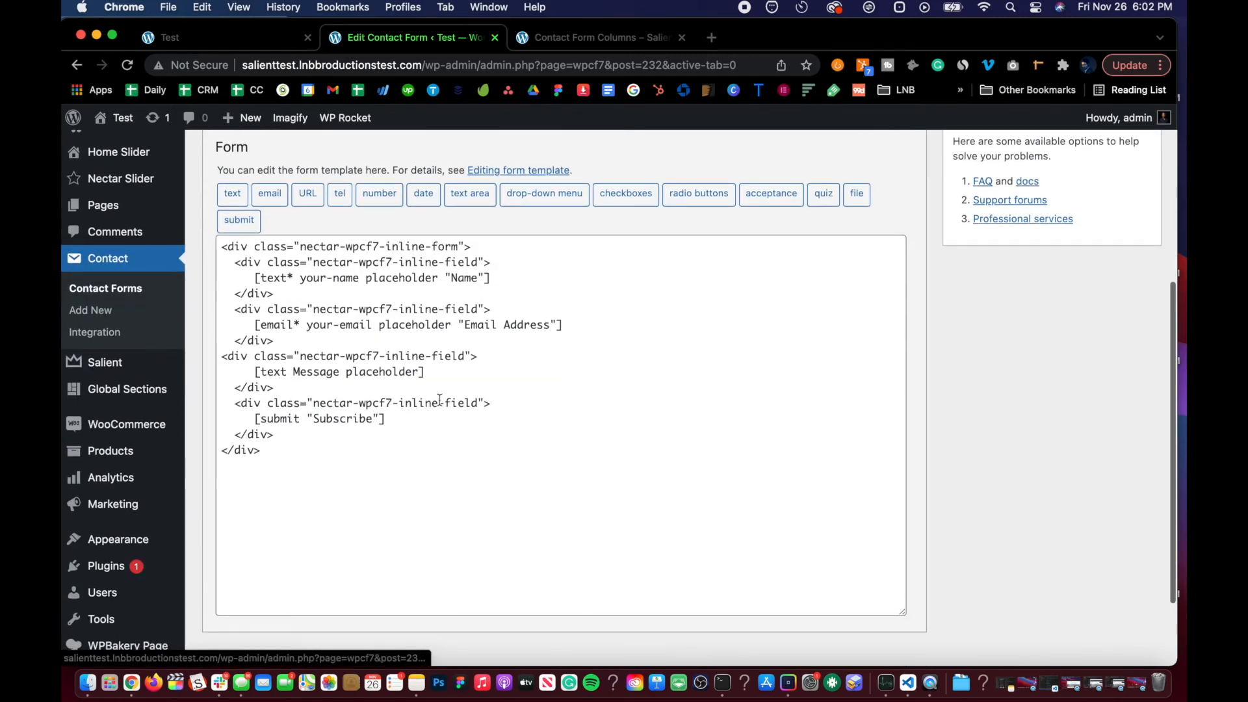
pyautogui.scroll(3, 431, 369)
pyautogui.scroll(1, 432, 369)
pyautogui.press('Right')
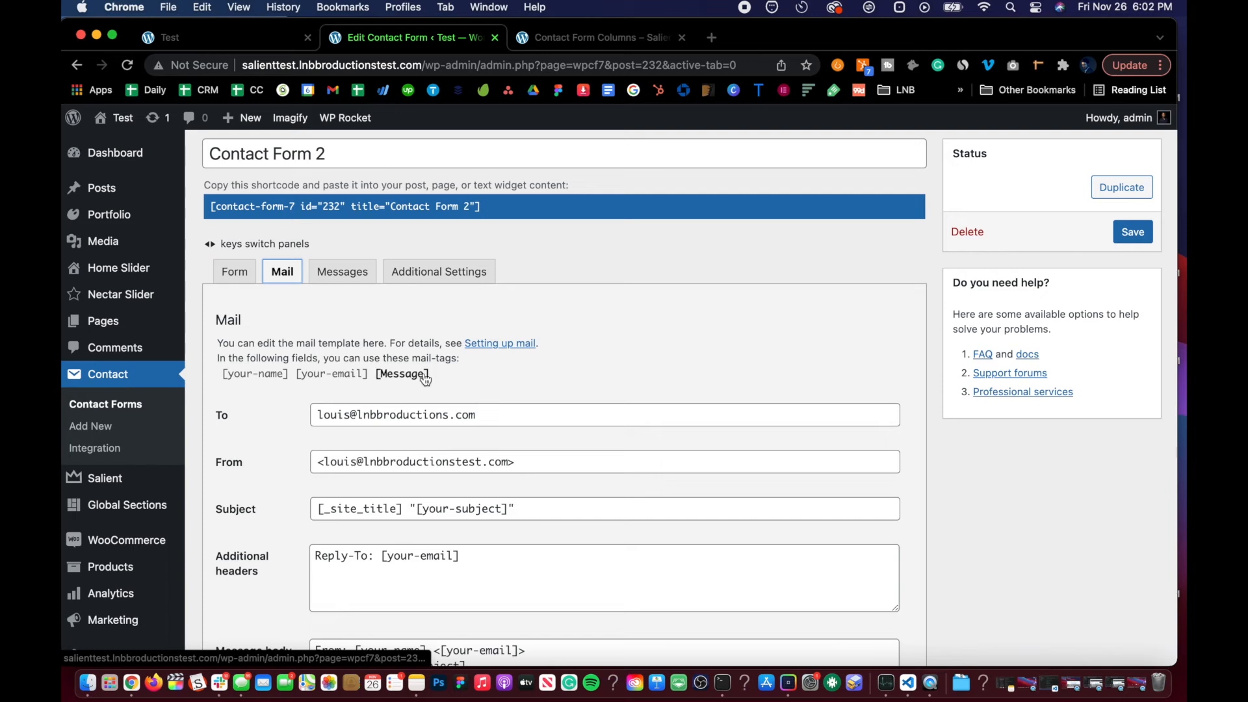
pyautogui.scroll(-5, 425, 384)
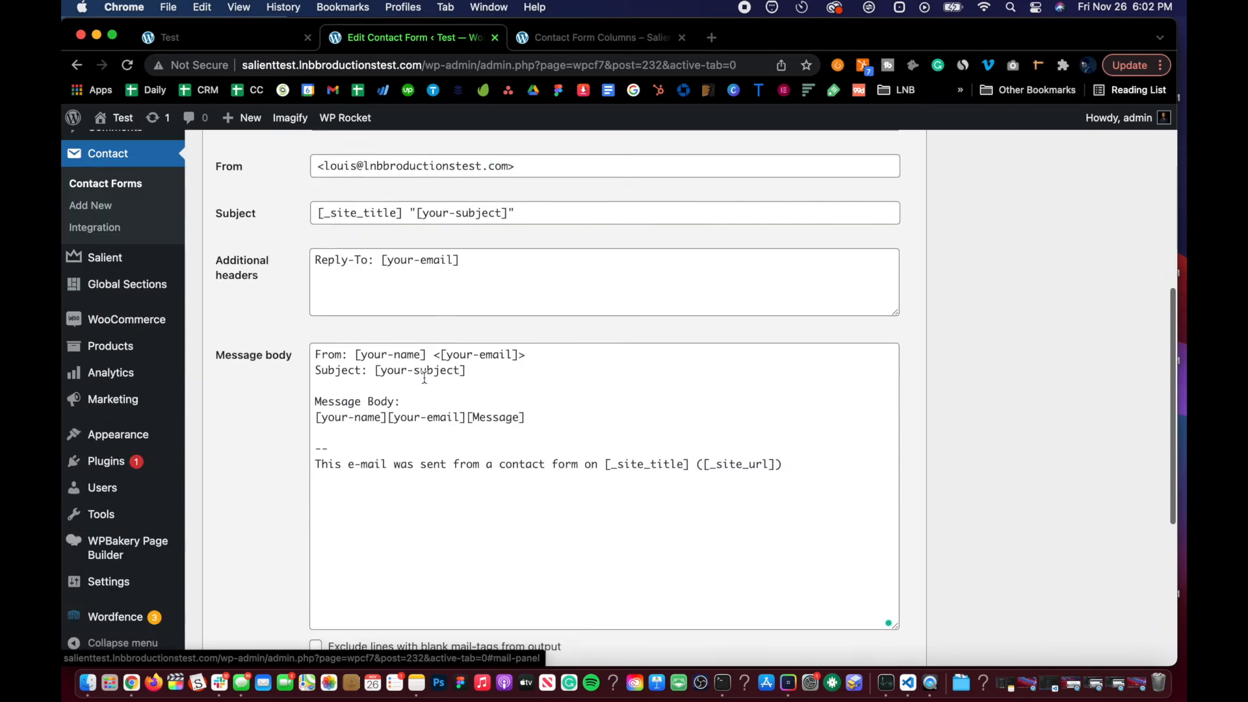
pyautogui.scroll(5, 390, 377)
pyautogui.scroll(-1, 365, 370)
pyautogui.scroll(-5, 365, 366)
pyautogui.click(318, 404)
pyautogui.scroll(4, 323, 322)
pyautogui.click(249, 205)
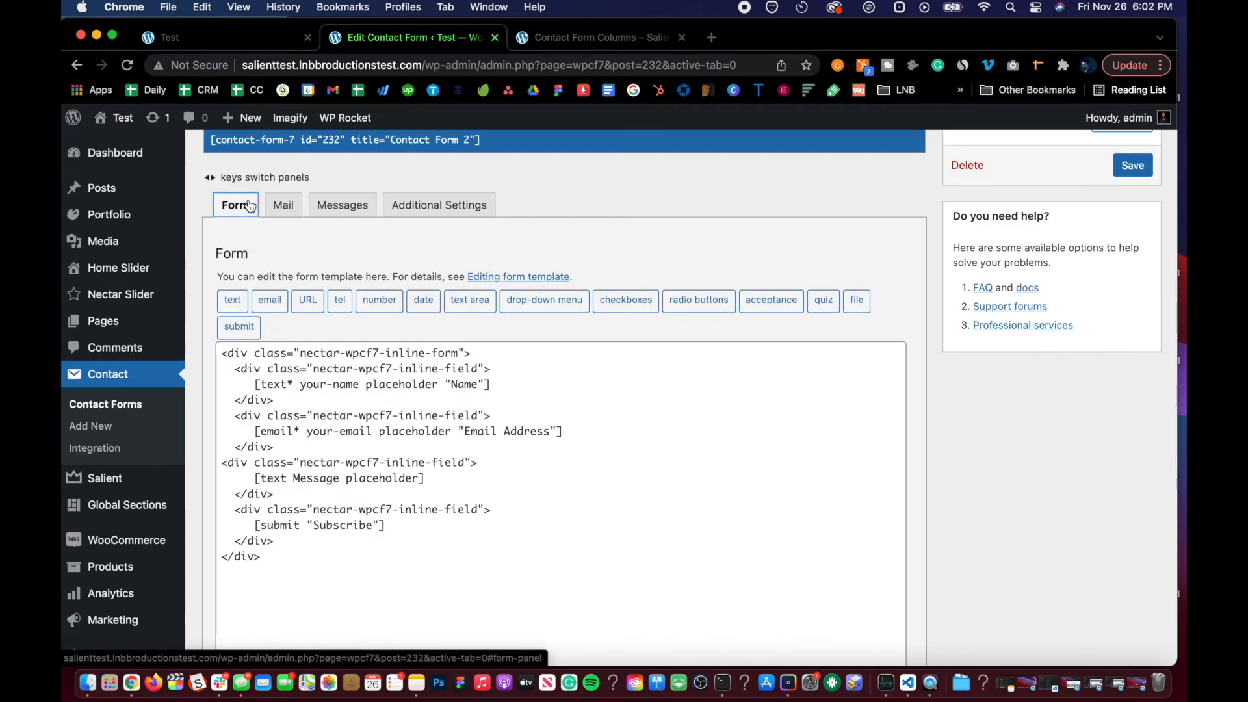
pyautogui.click(1132, 165)
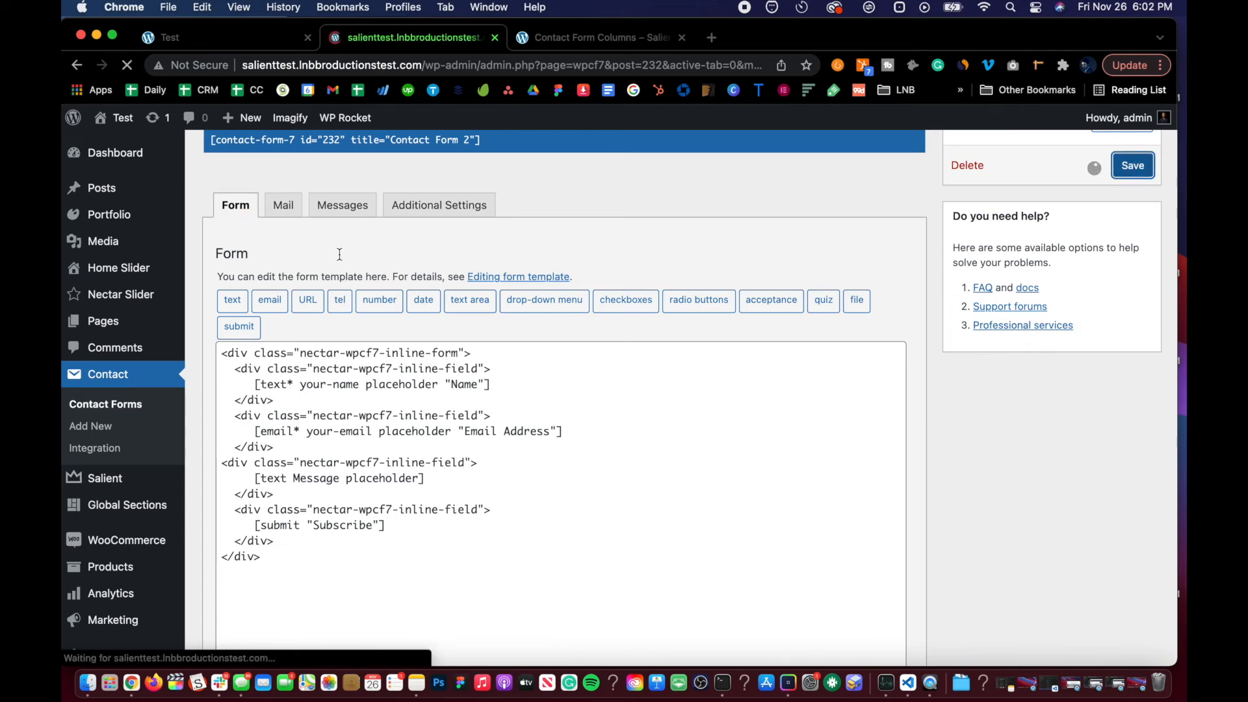
pyautogui.scroll(-3, 381, 241)
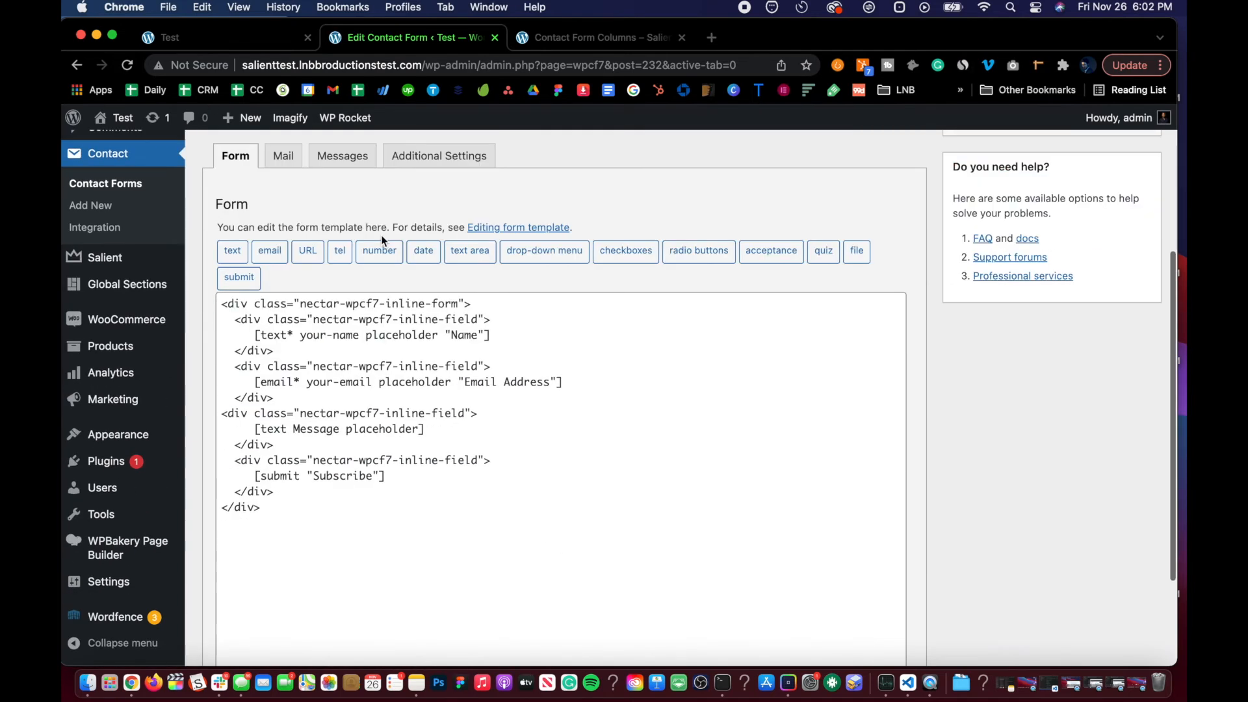
pyautogui.scroll(1, 346, 208)
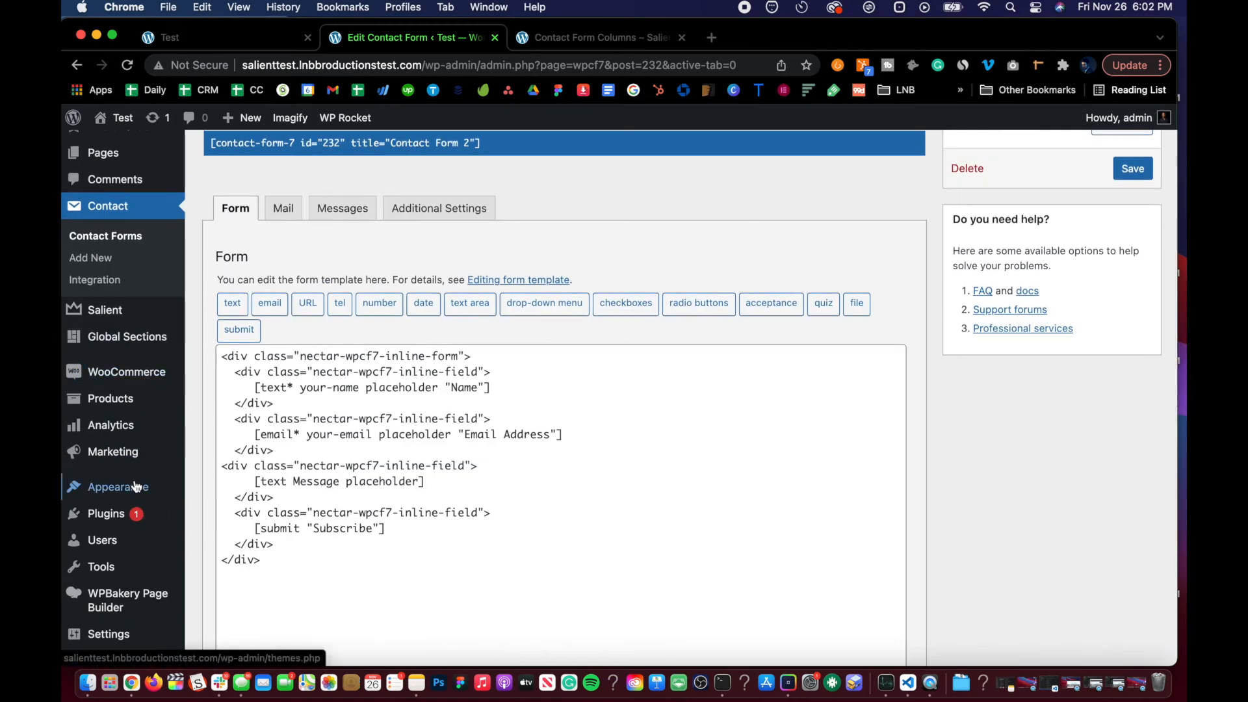
# Step: Search new plugins for mailchimp contact form 7, then install and activate Contact Form 7 Extension For Mailchimp
pyautogui.moveTo(156, 515)
pyautogui.click(209, 537)
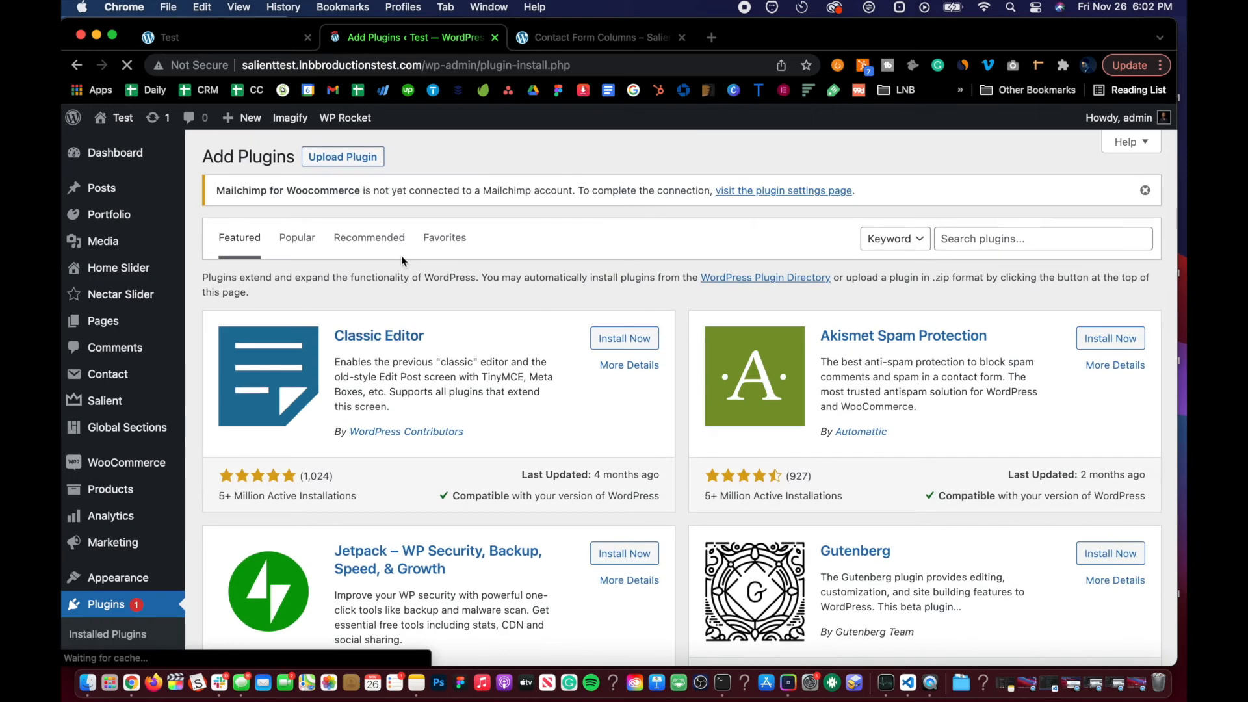
pyautogui.click(981, 248)
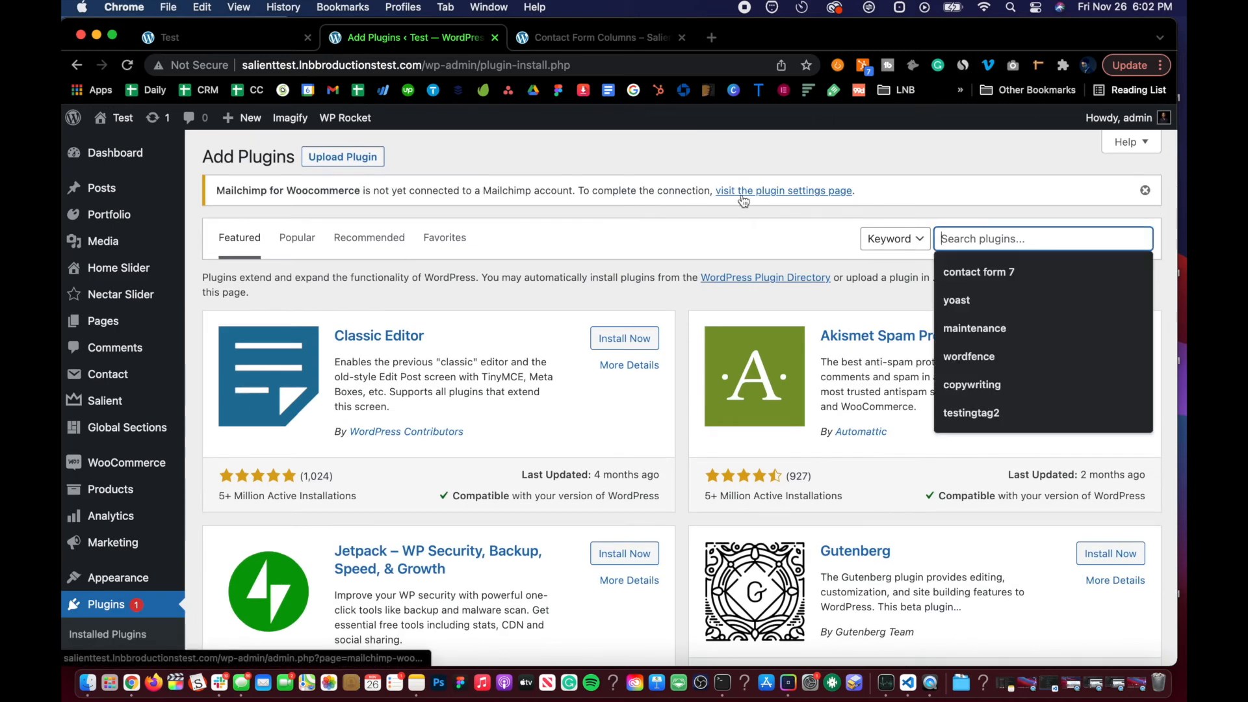
pyautogui.write('mailchimp ')
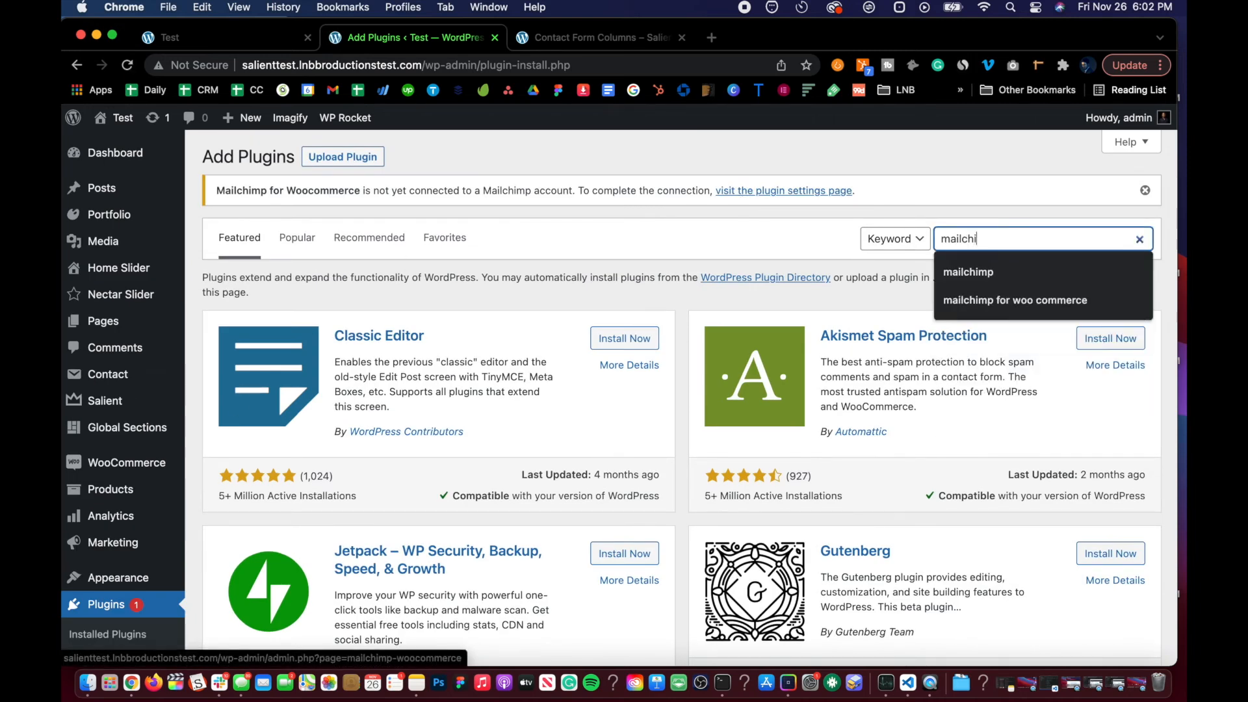
pyautogui.write('contact form 7')
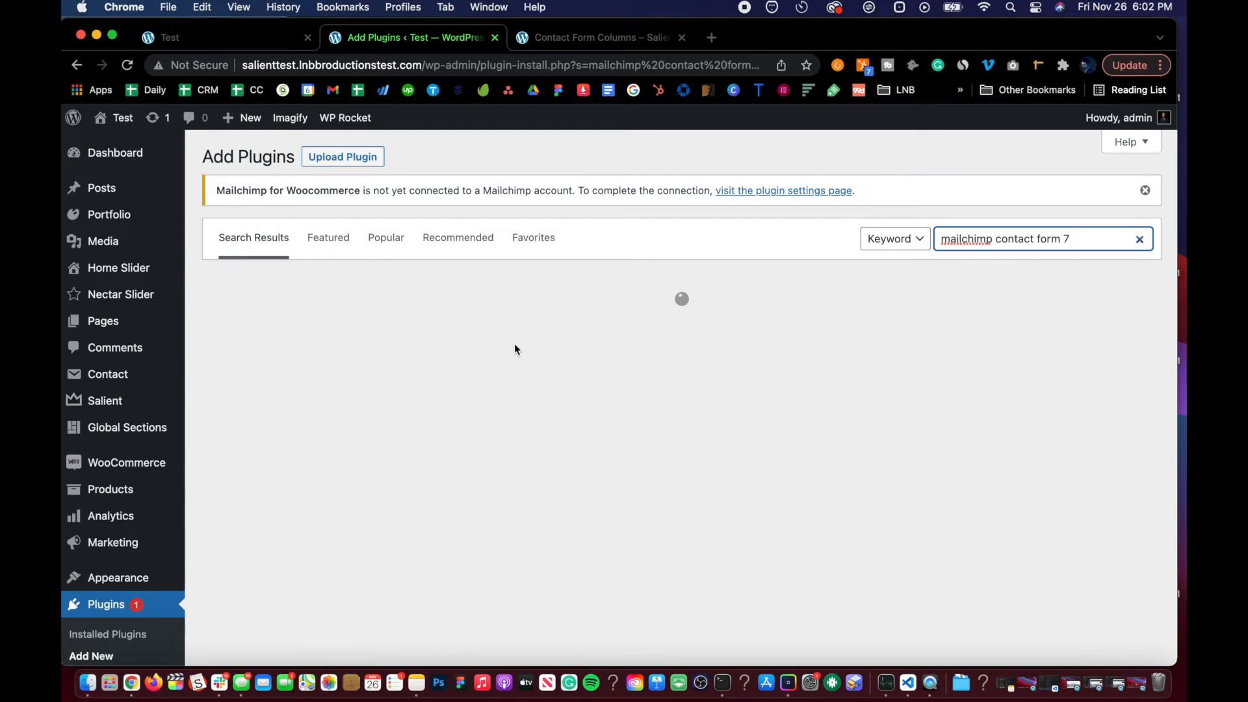
pyautogui.scroll(-1, 513, 344)
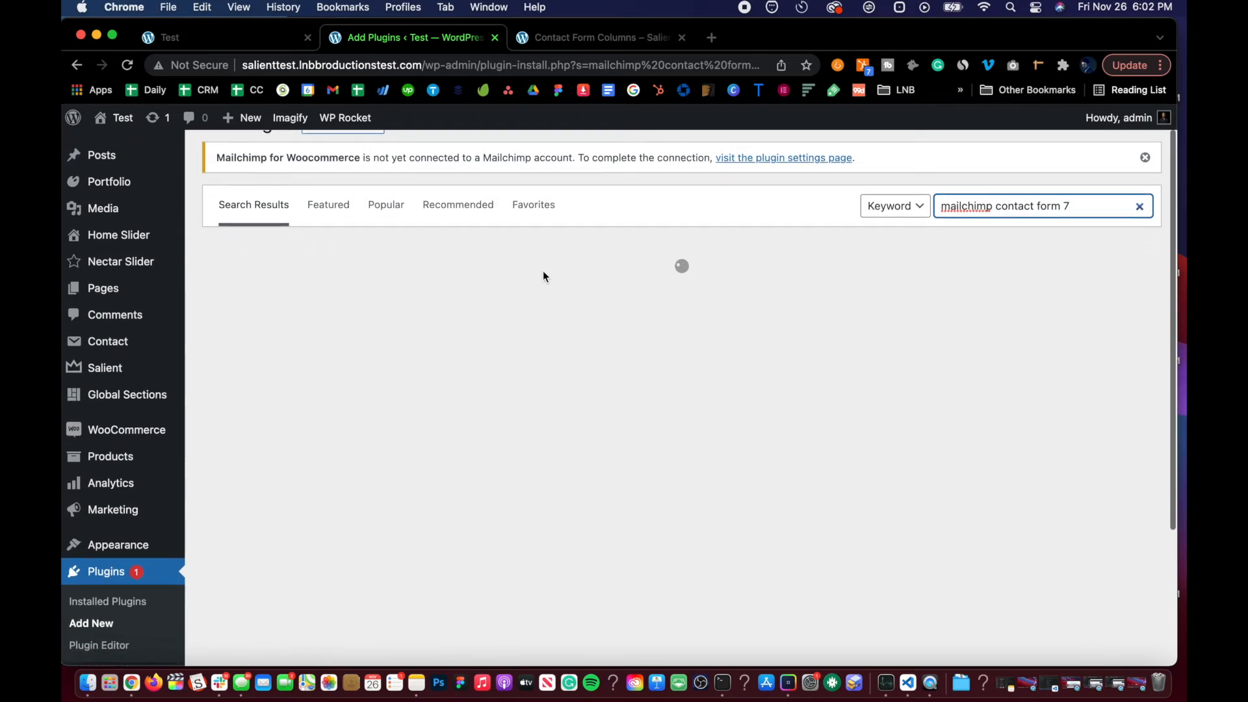
pyautogui.scroll(-3, 531, 336)
pyautogui.scroll(-10, 531, 336)
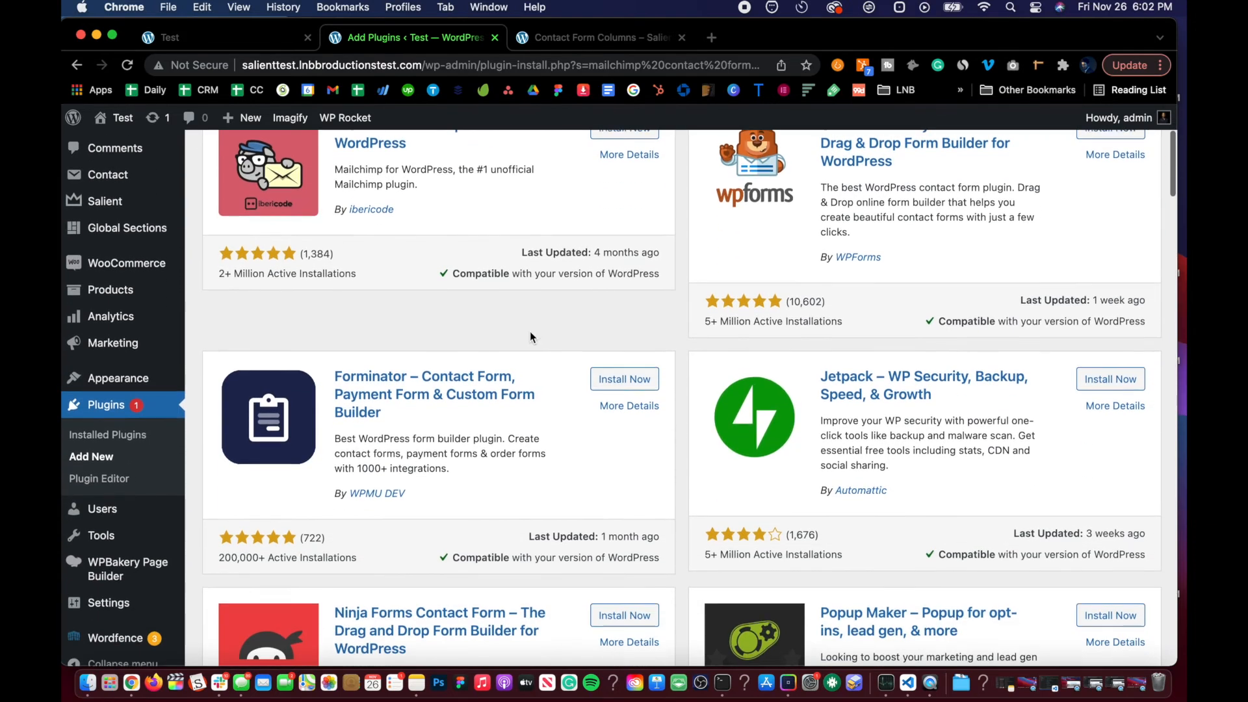
pyautogui.scroll(-5, 530, 337)
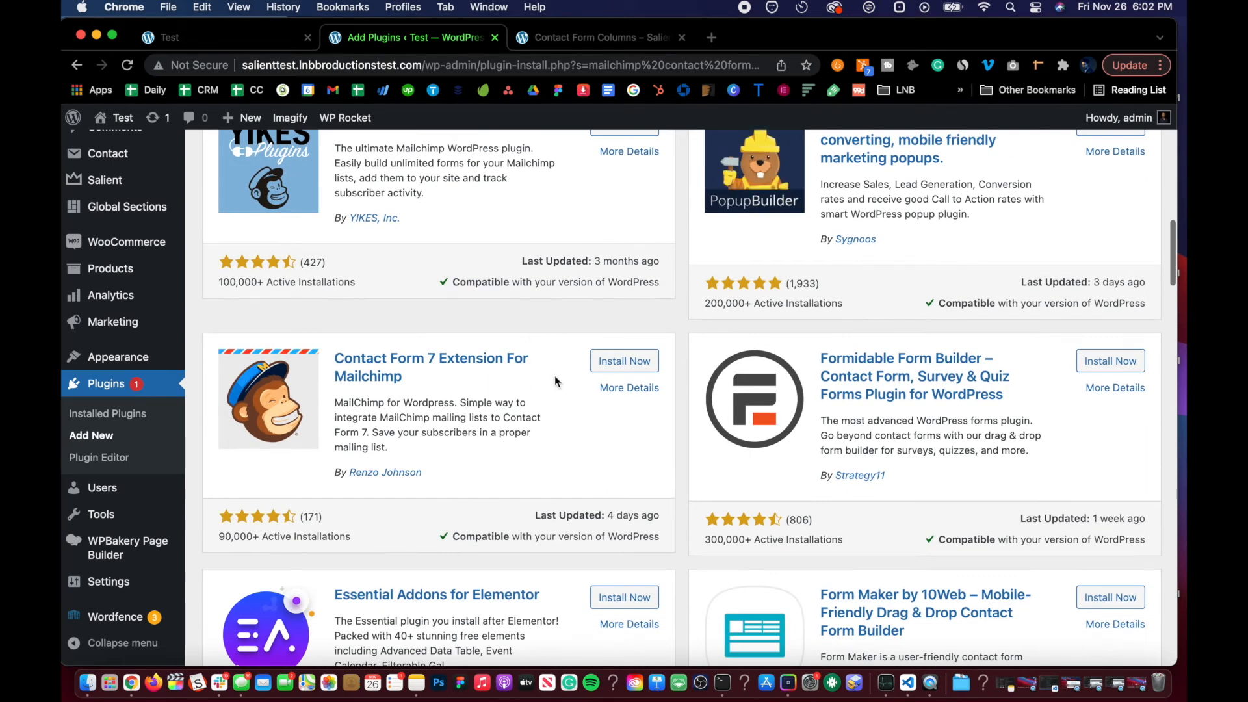
pyautogui.click(603, 361)
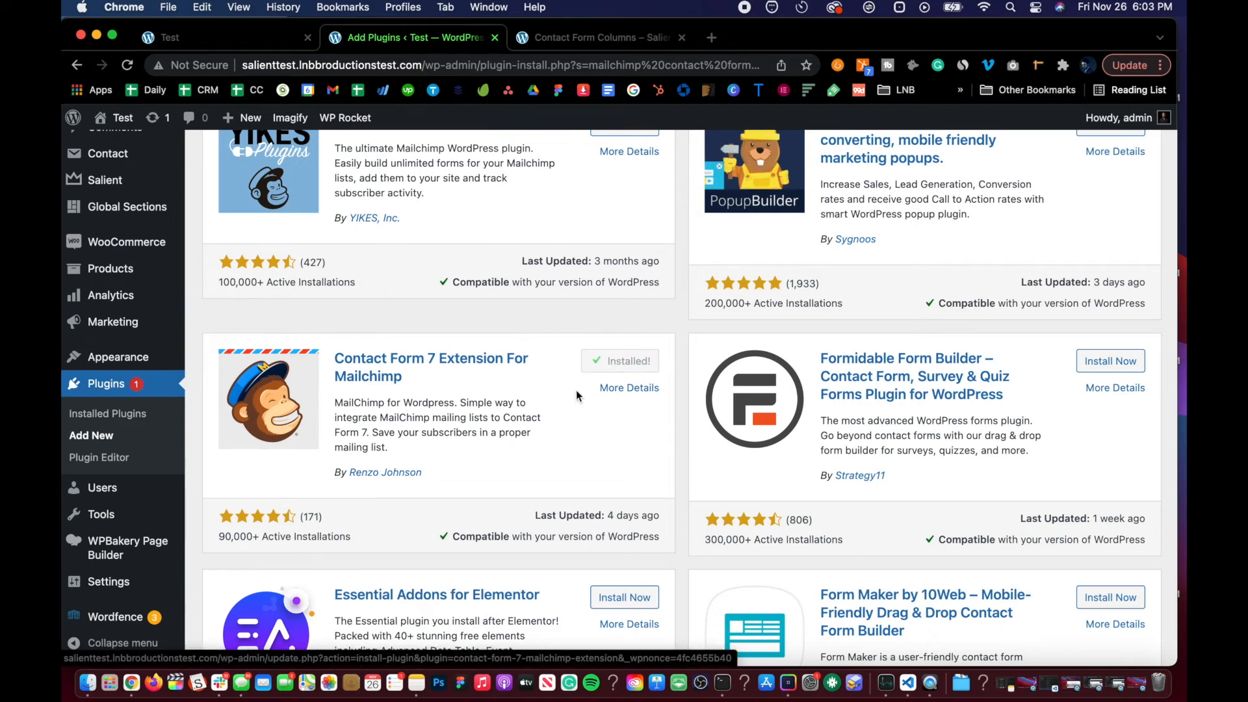
pyautogui.click(615, 366)
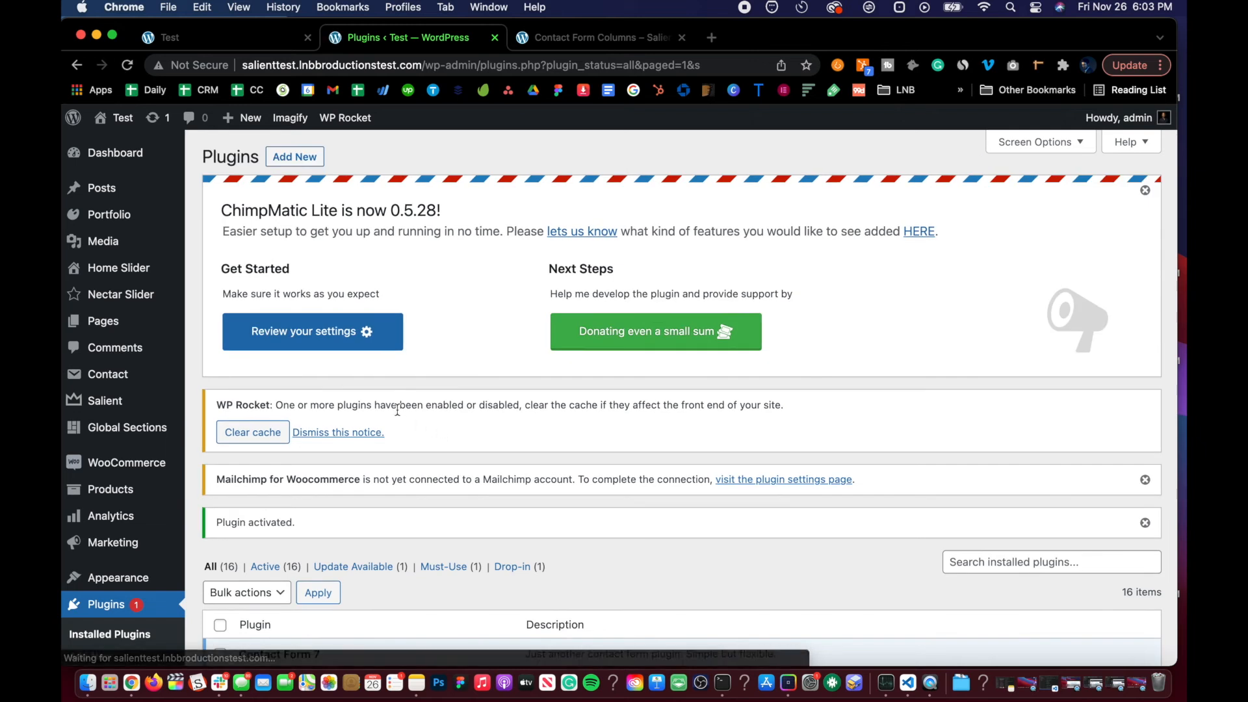
# Step: Search new plugins for flamingo, then install and activate the Flamingo message storage plugin
pyautogui.scroll(-7, 347, 400)
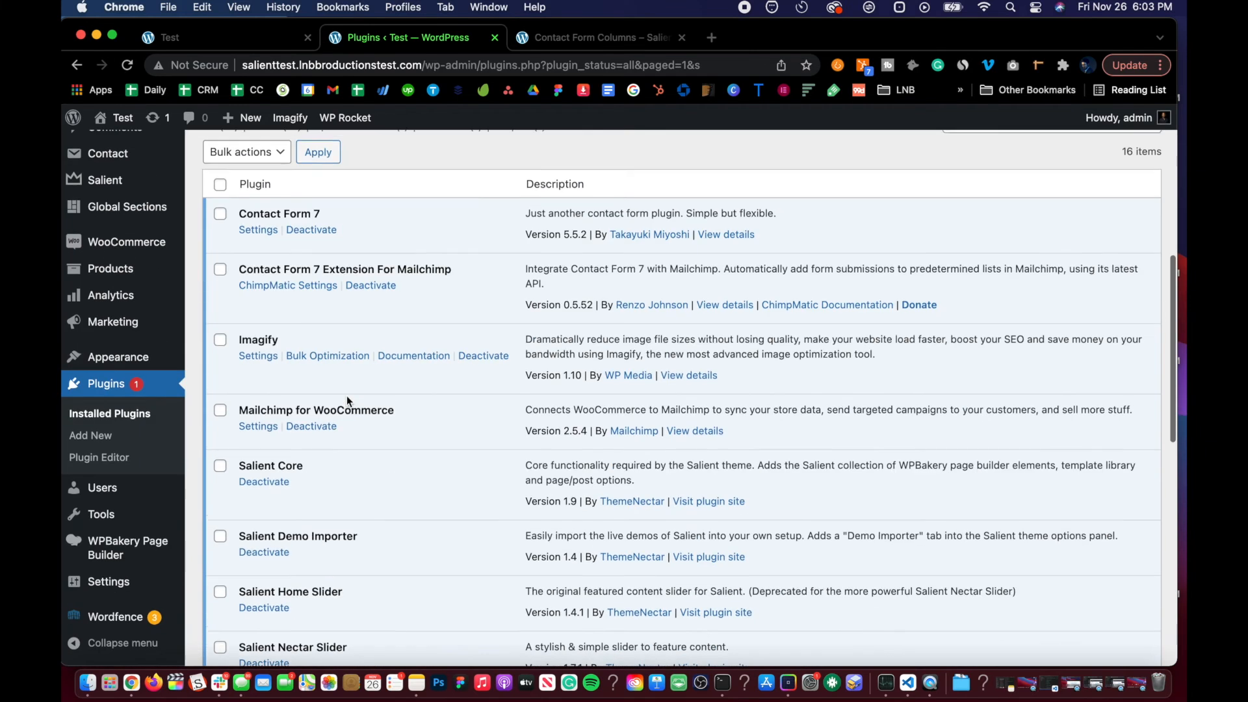
pyautogui.scroll(7, 346, 395)
pyautogui.click(298, 156)
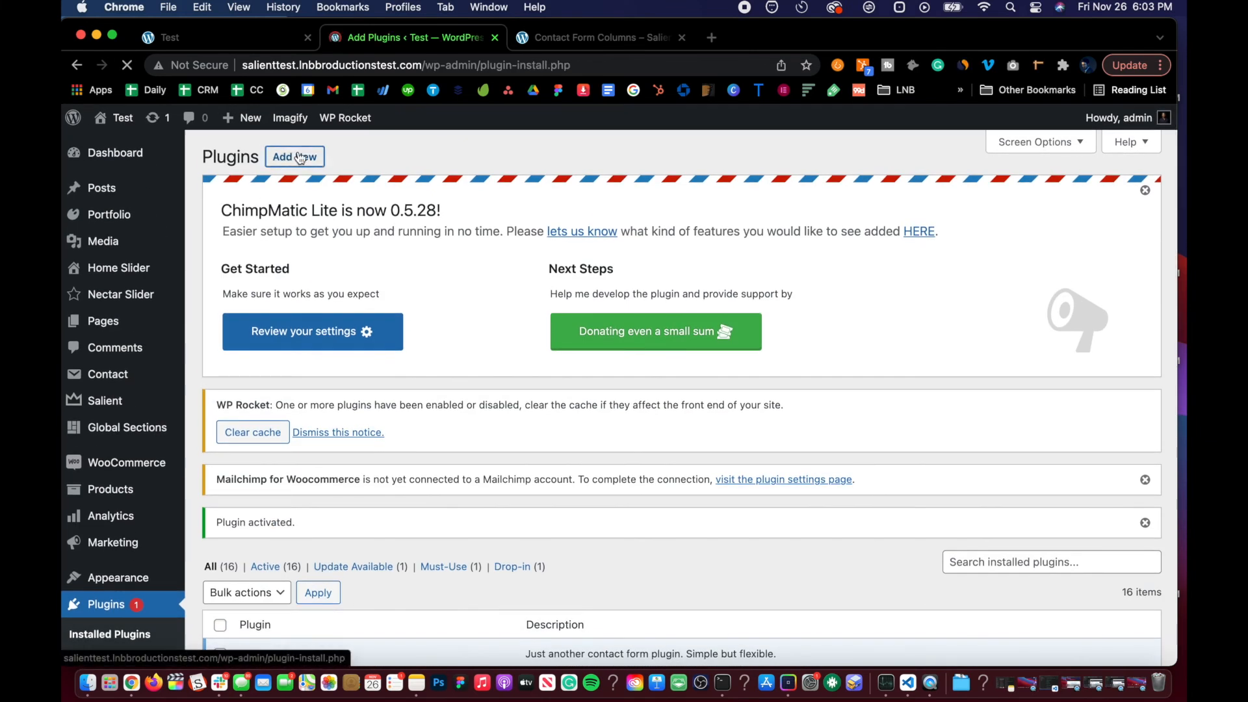
pyautogui.scroll(-3, 559, 505)
pyautogui.click(988, 386)
pyautogui.write('flamin')
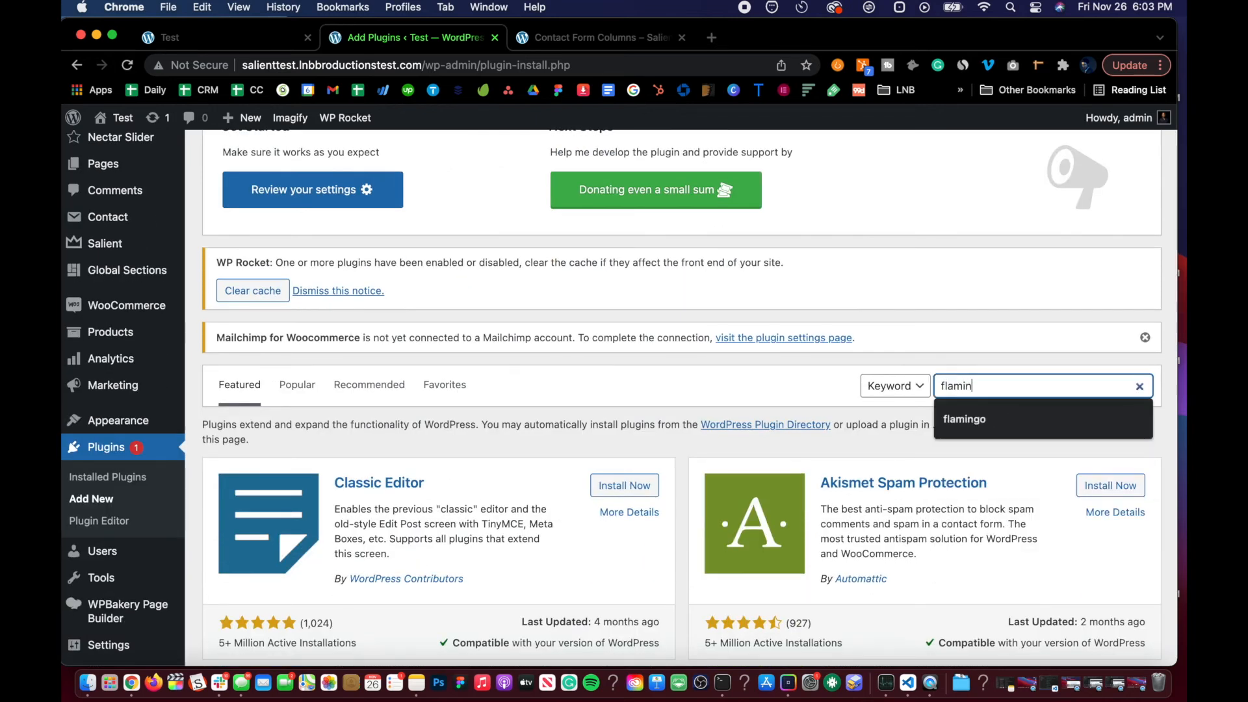
pyautogui.write('go')
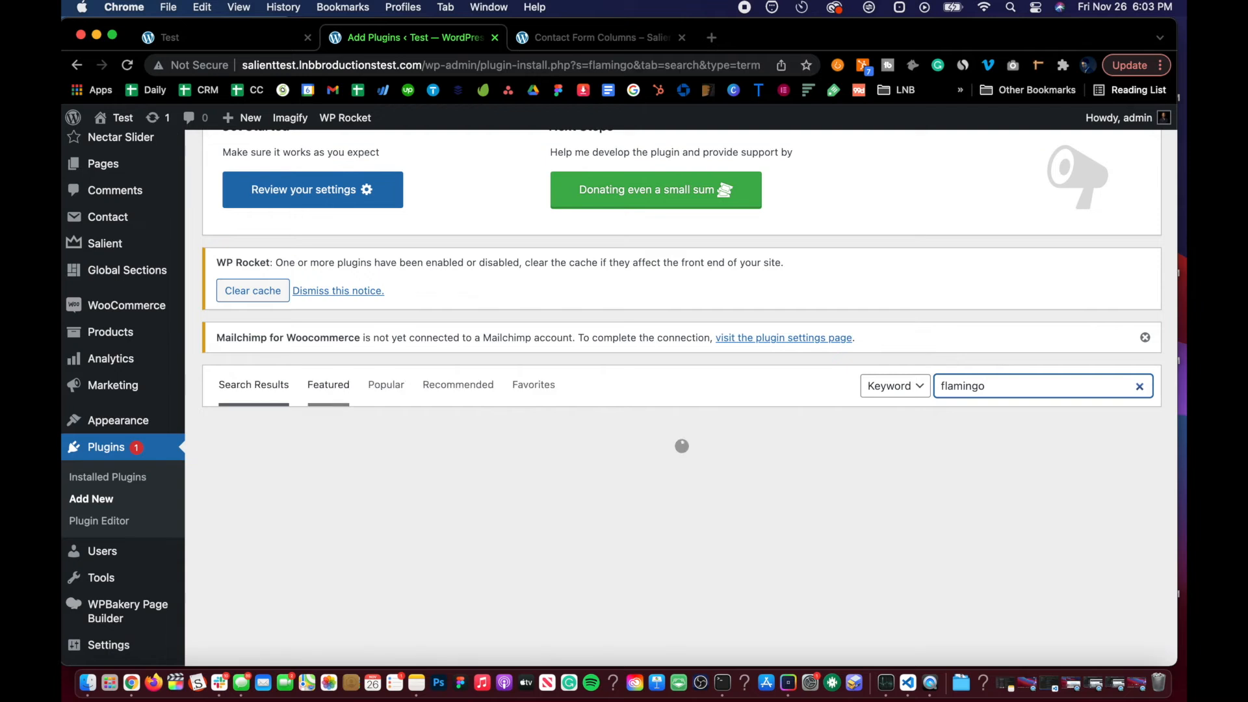
pyautogui.scroll(-3, 432, 455)
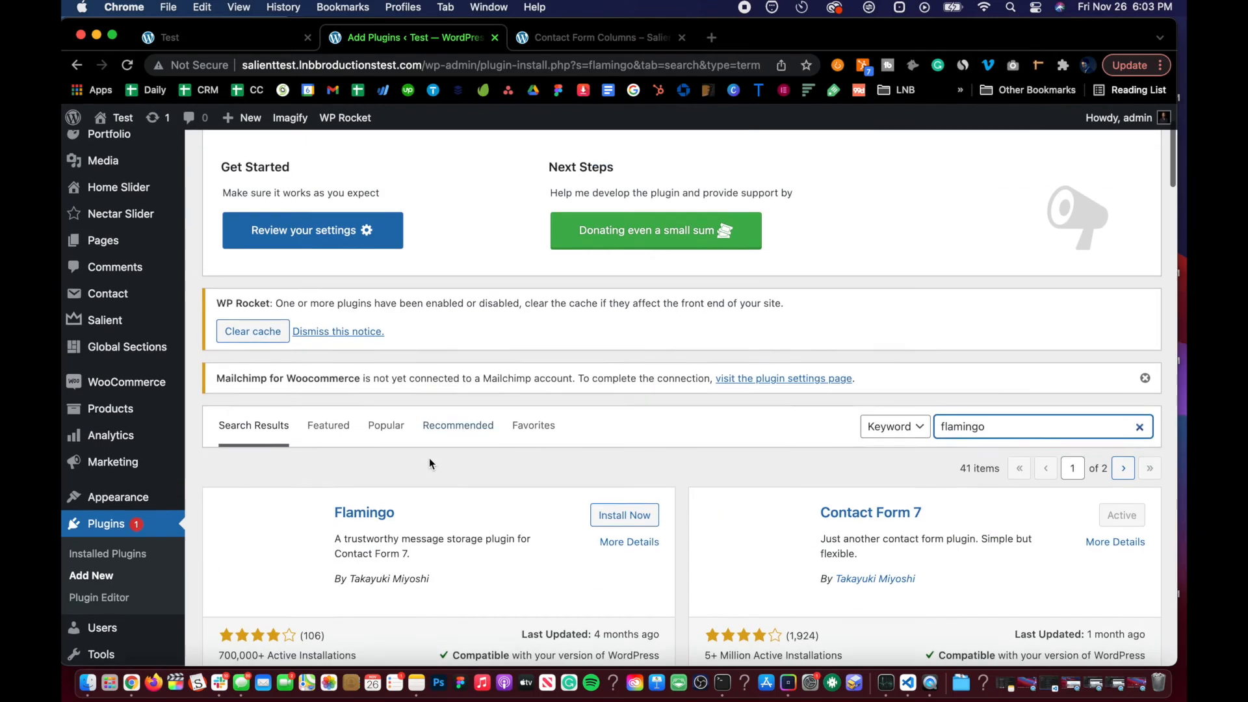
pyautogui.scroll(-4, 381, 485)
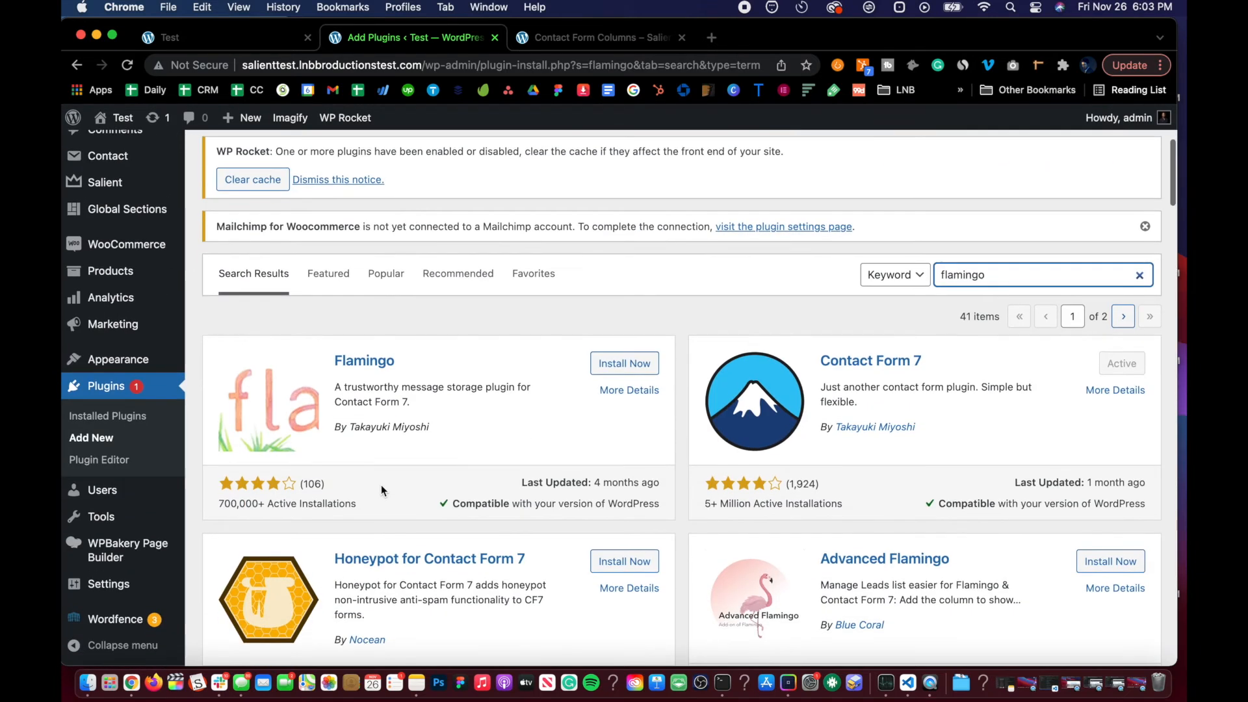
pyautogui.click(622, 364)
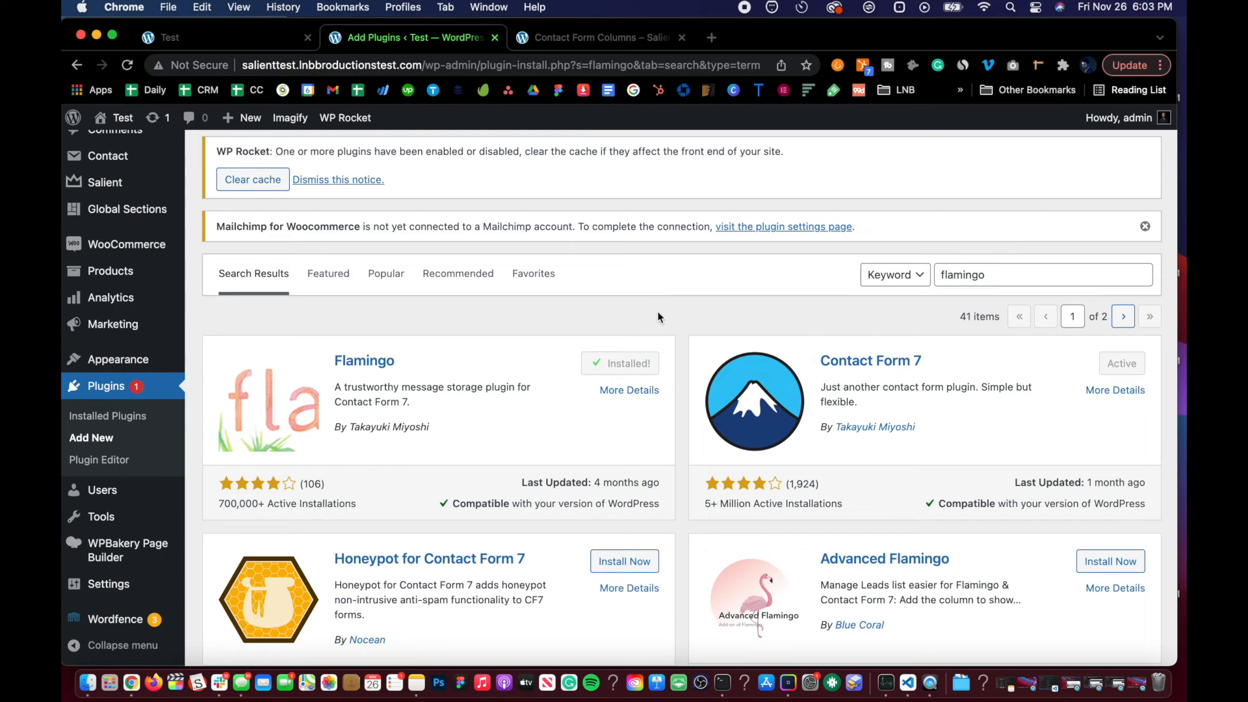
pyautogui.click(630, 364)
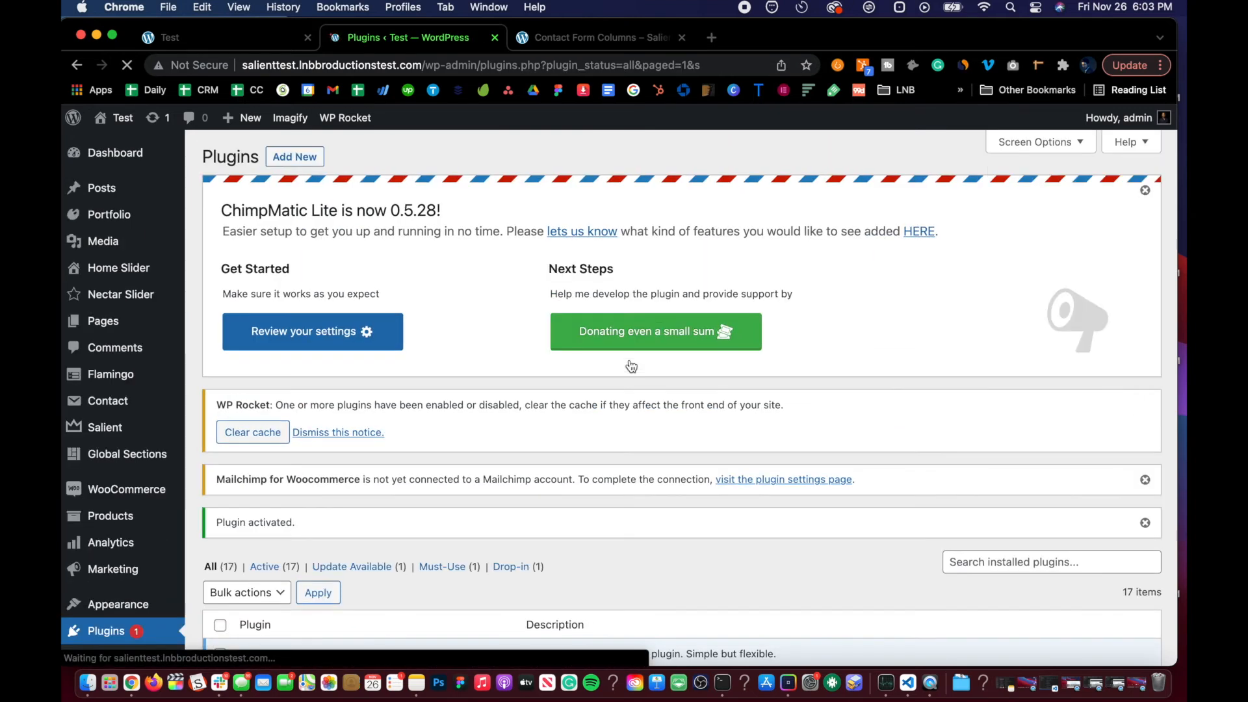
pyautogui.scroll(-3, 175, 416)
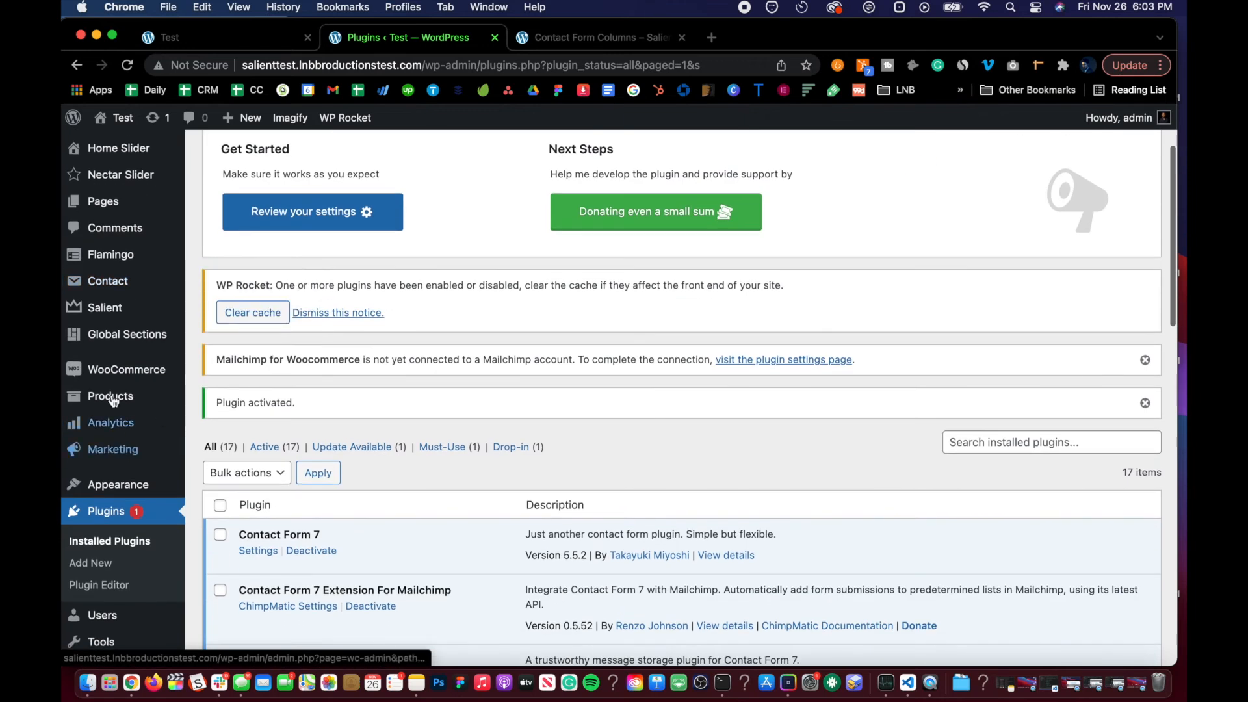
# Step: Open Flamingo's Inbound Messages list
pyautogui.scroll(2, 104, 390)
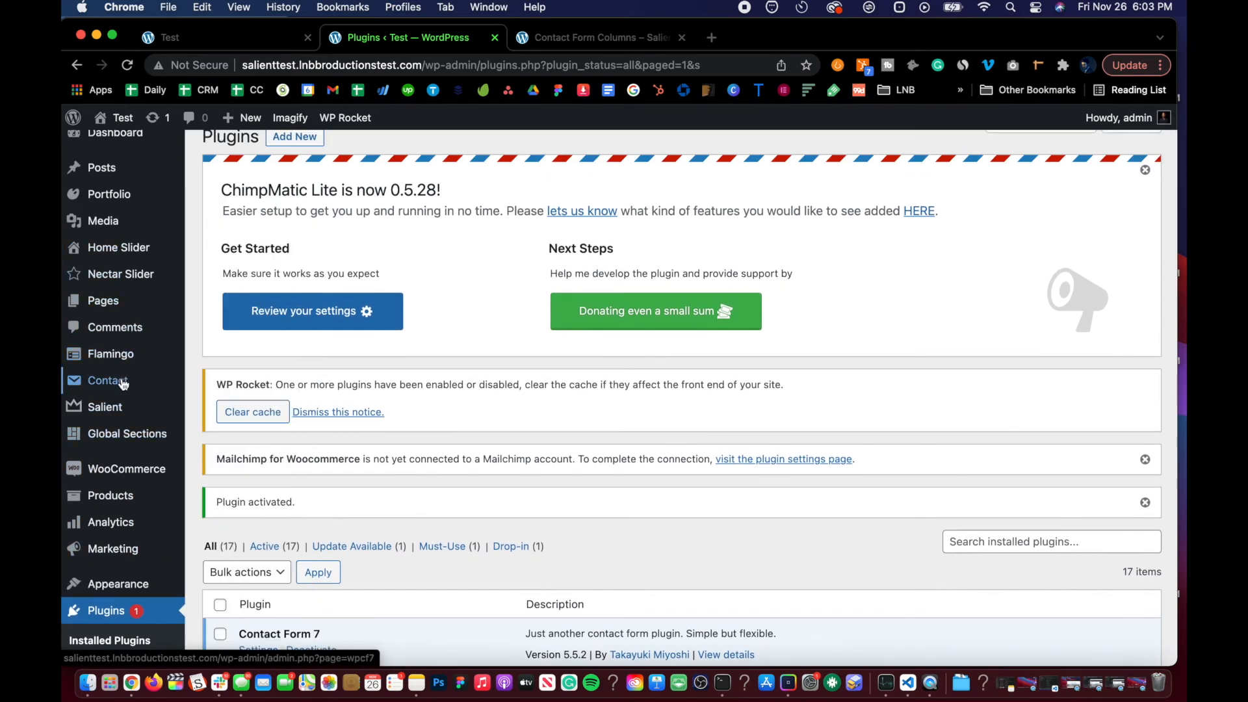
pyautogui.moveTo(125, 381)
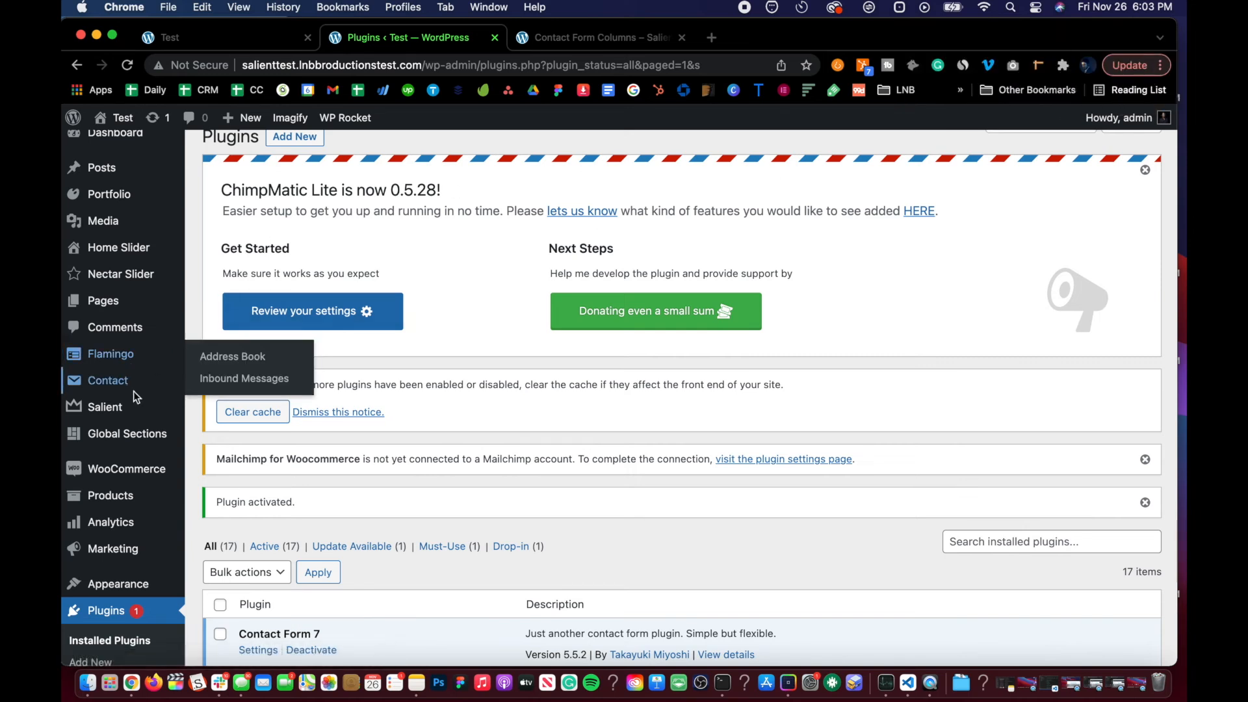
pyautogui.click(224, 379)
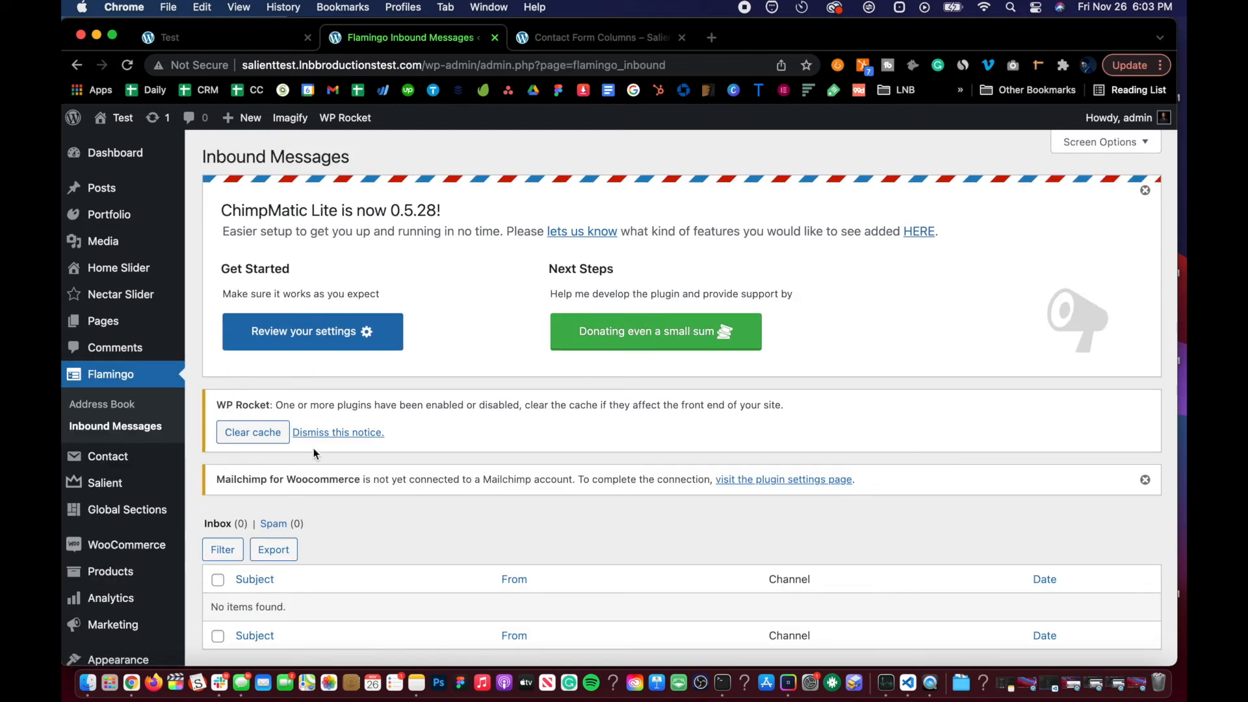
pyautogui.scroll(-5, 313, 447)
pyautogui.scroll(2, 313, 448)
pyautogui.scroll(2, 314, 453)
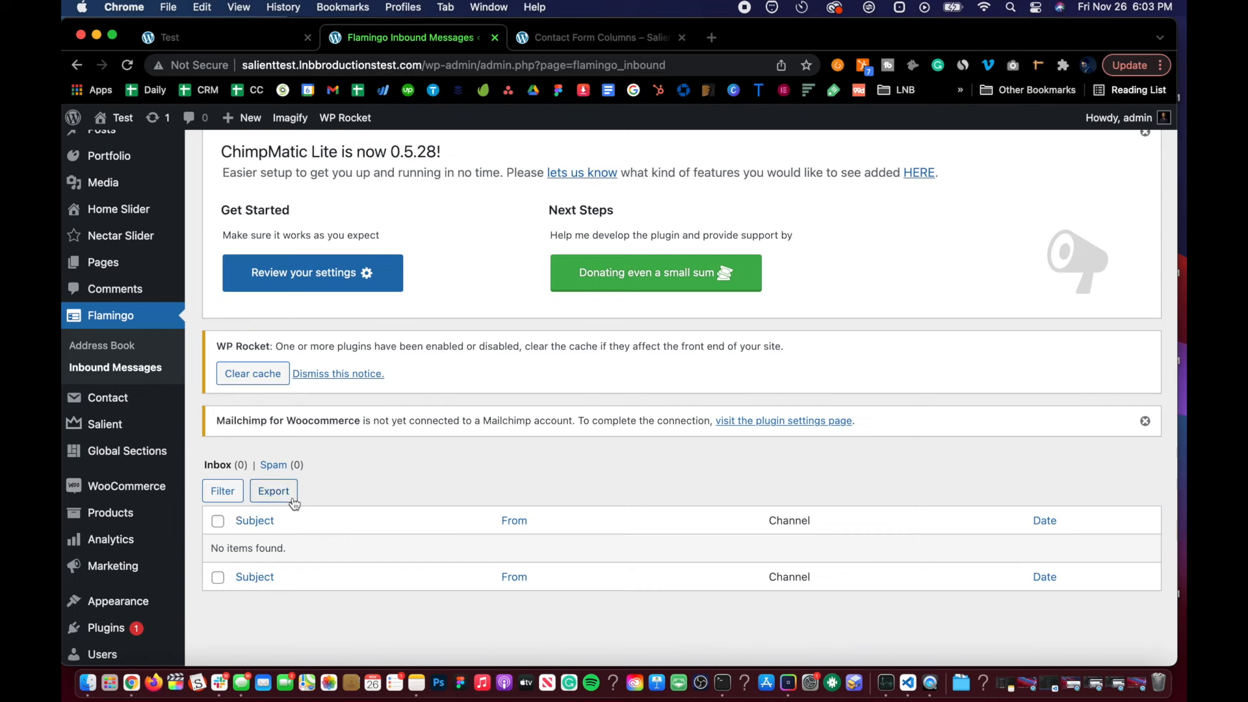
pyautogui.scroll(1, 292, 501)
pyautogui.scroll(-1, 292, 500)
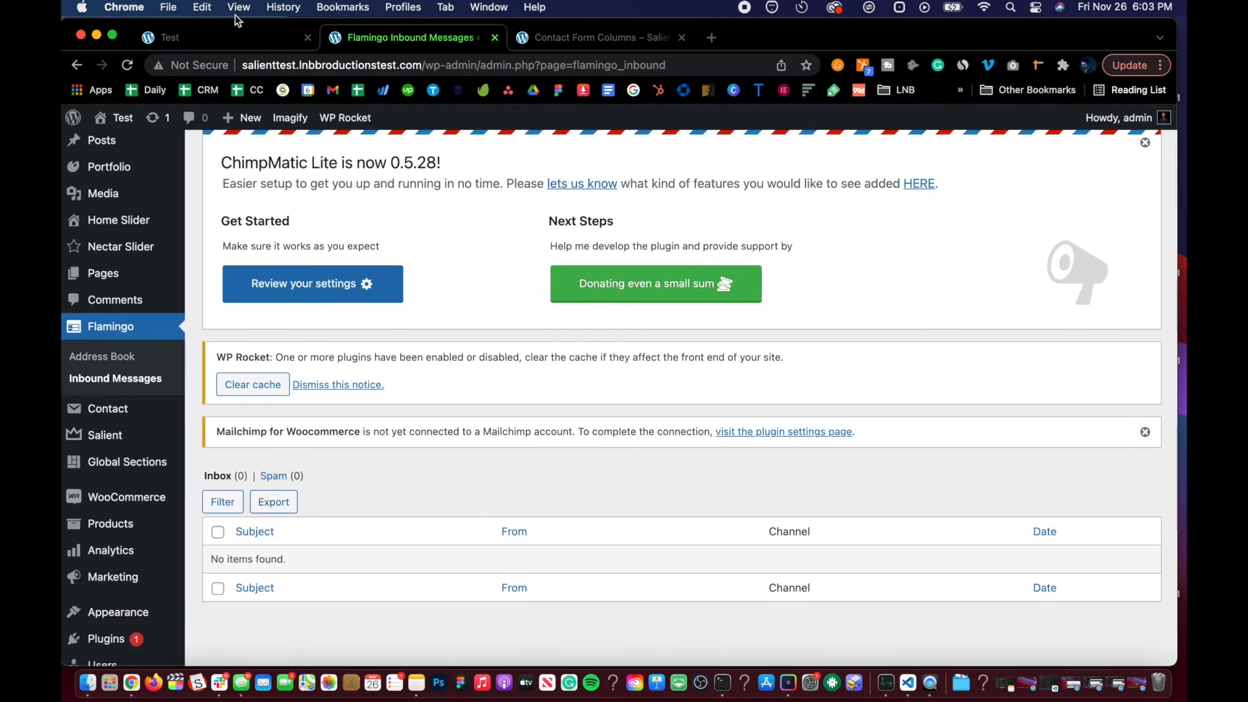
# Step: On the front-end test page, fill the inline subscribe form with a name, e-mail address and message TESTING THAT TESTT, then submit it
pyautogui.click(239, 41)
pyautogui.click(362, 468)
pyautogui.write('Louis Borre')
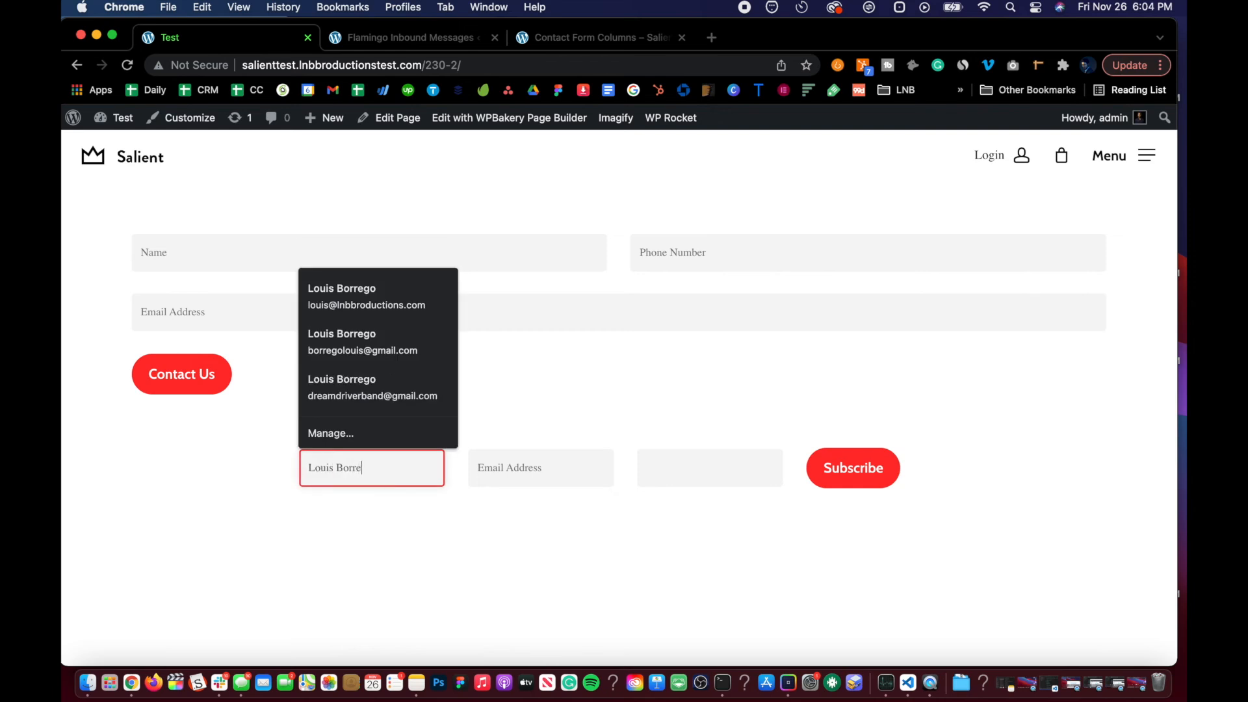
pyautogui.write('go')
pyautogui.press('Tab')
pyautogui.write('B')
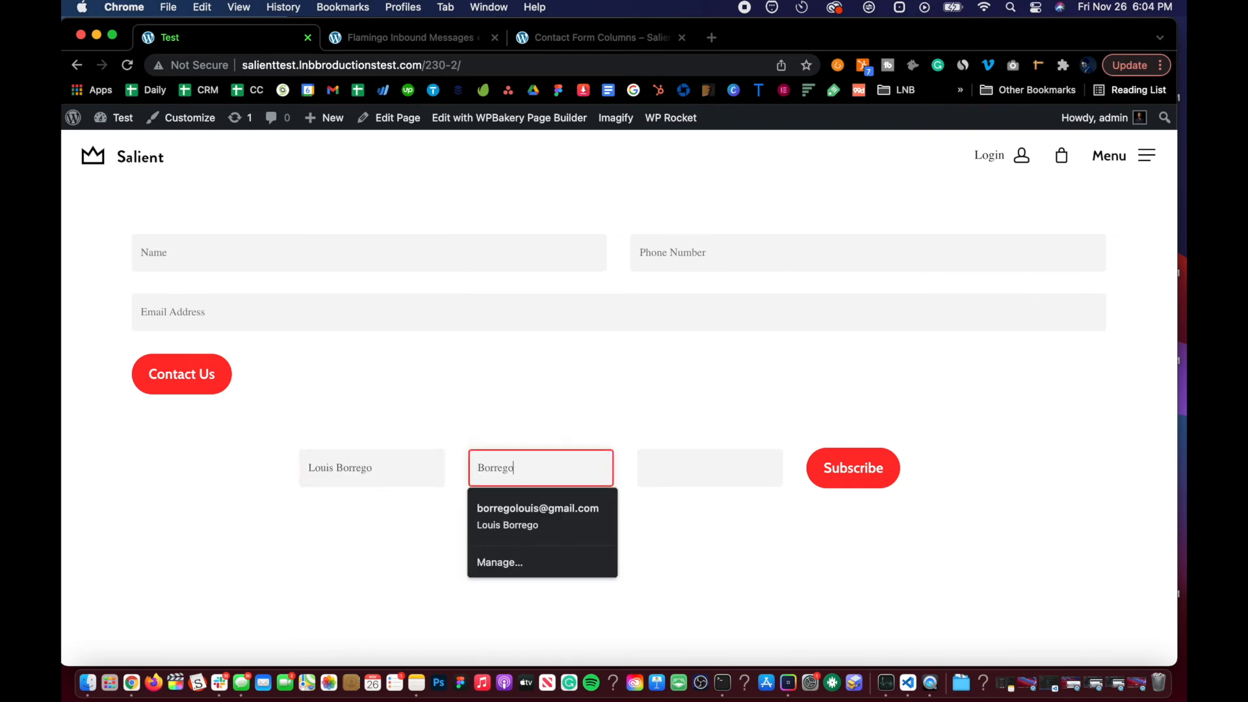
pyautogui.write('orrego')
pyautogui.press('Down')
pyautogui.press('Return')
pyautogui.press('Tab')
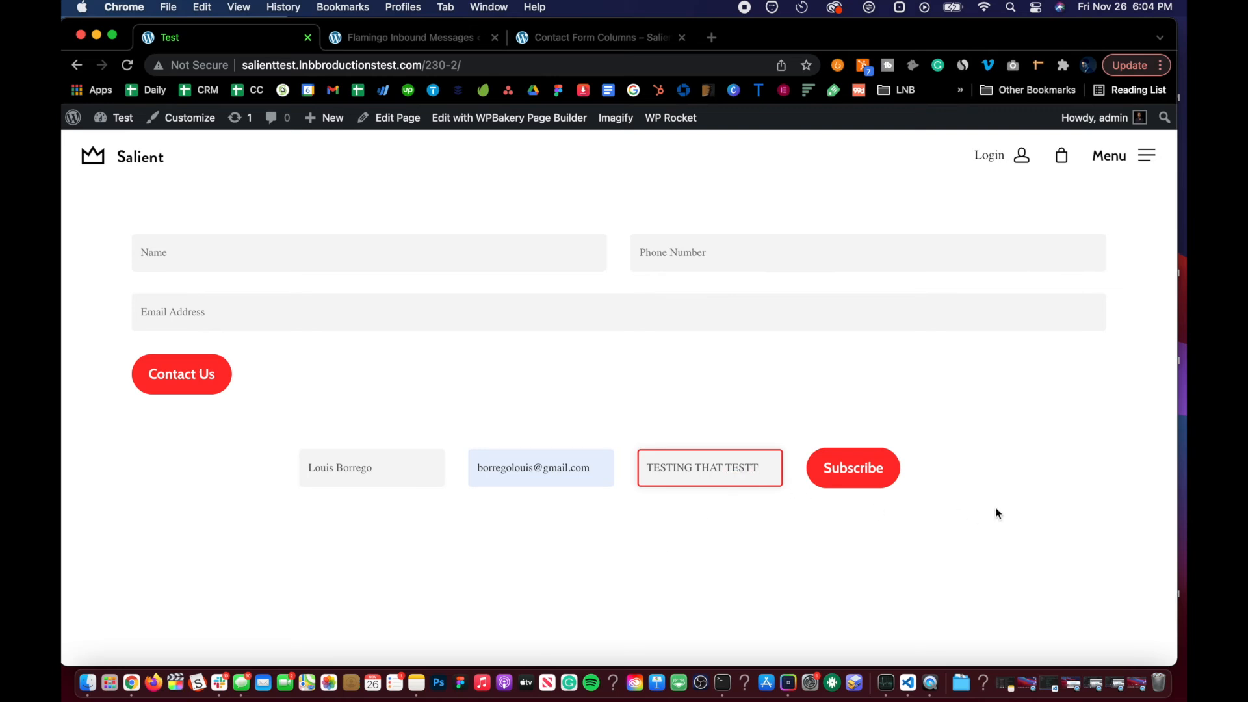
pyautogui.click(861, 475)
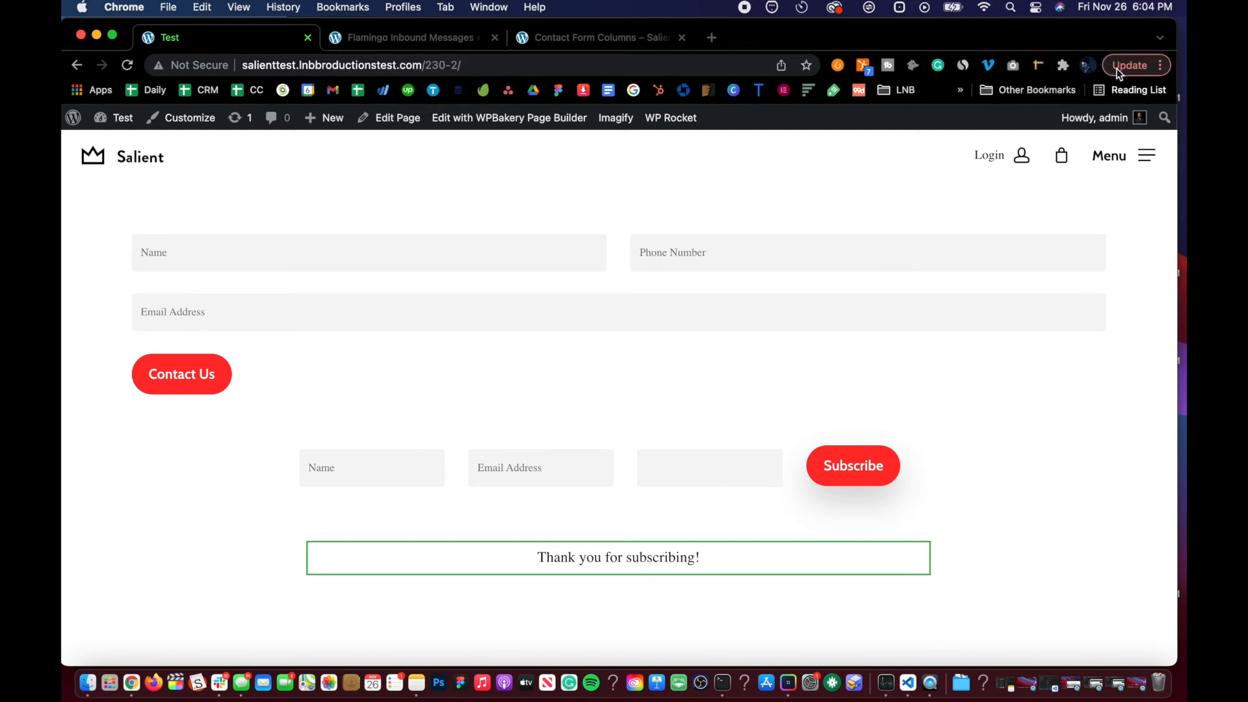
# Step: Return to the Flamingo inbox, refresh it and open the newly received inbound message
pyautogui.click(365, 41)
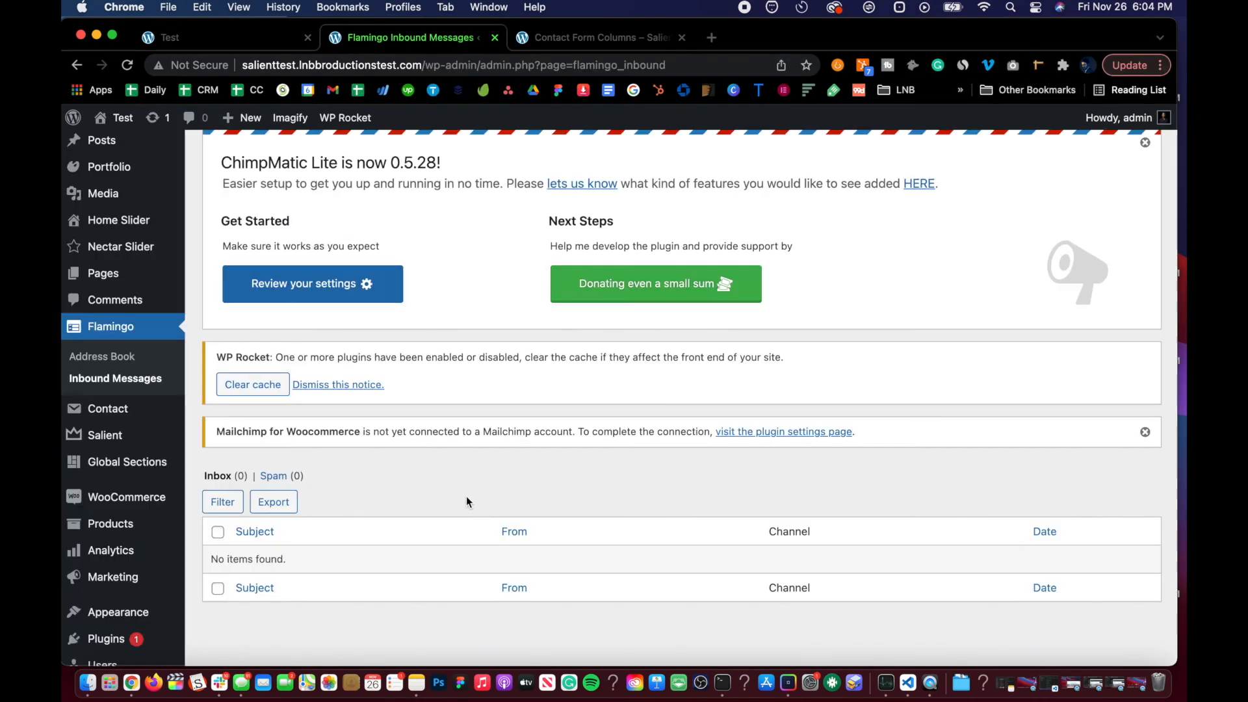
pyautogui.scroll(-3, 412, 498)
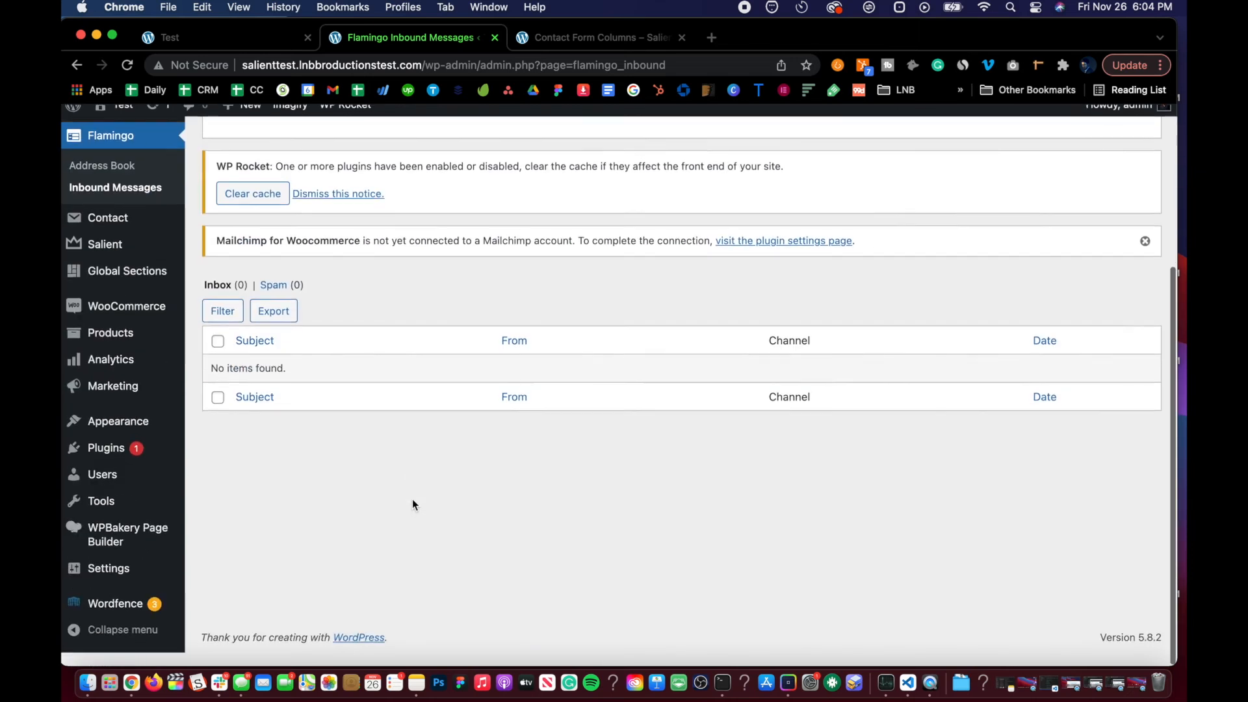
pyautogui.scroll(4, 412, 498)
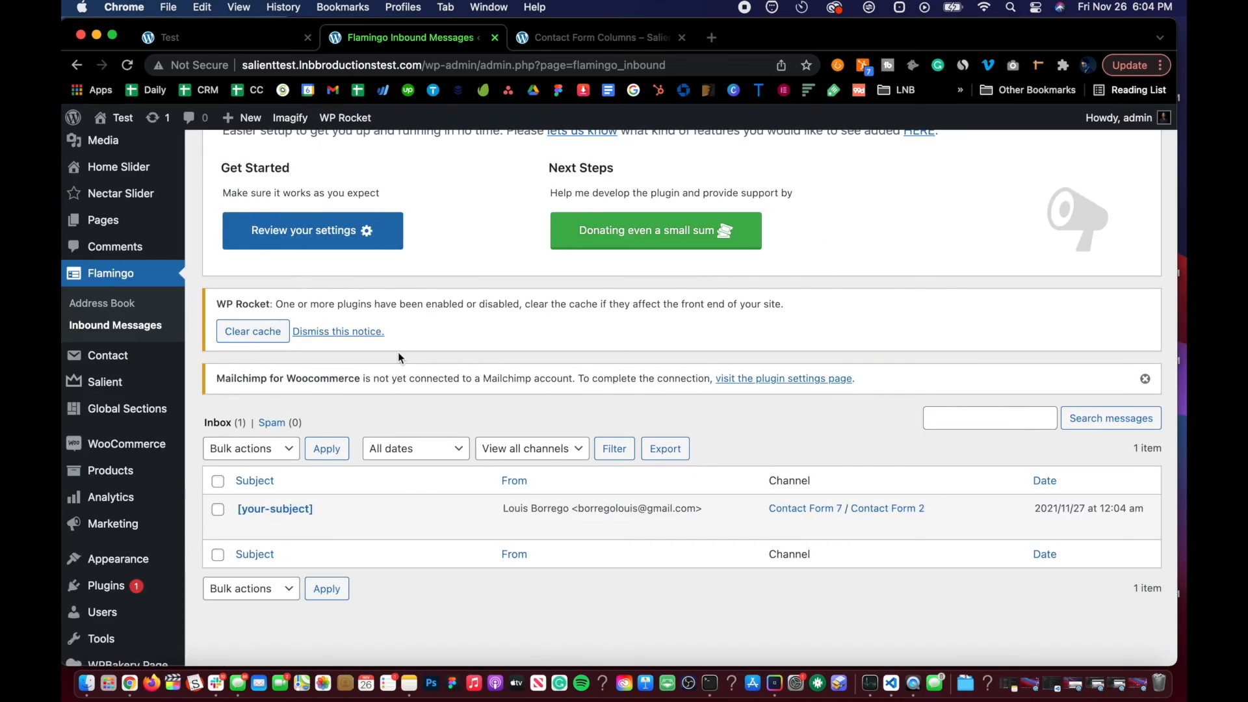
pyautogui.scroll(-2, 395, 368)
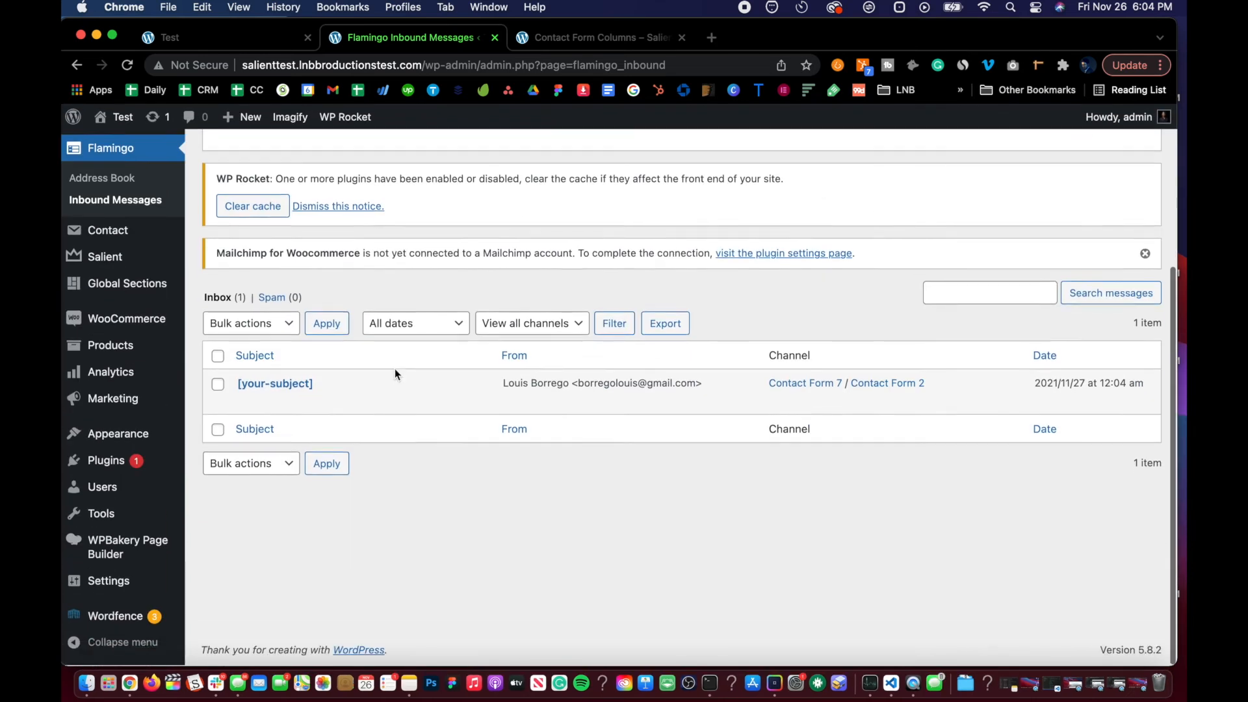
pyautogui.click(271, 386)
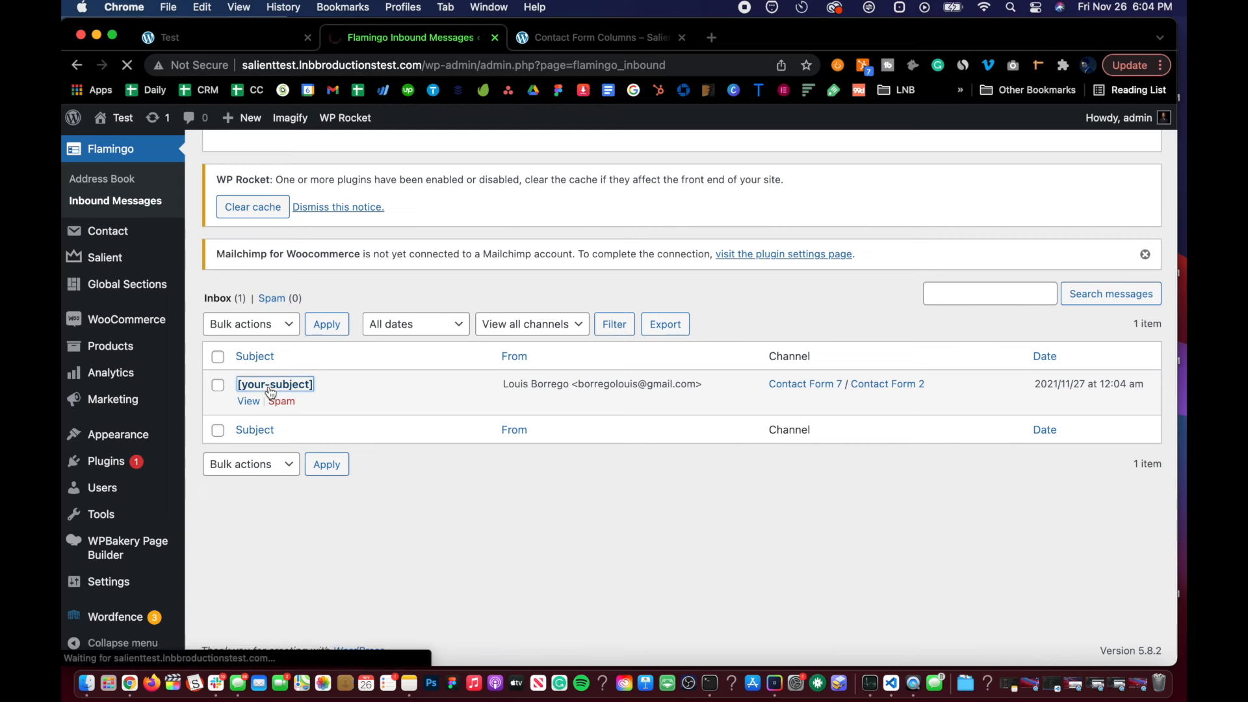
# Step: Examine the inbound message's submitted fields and meta details
pyautogui.scroll(-7, 459, 309)
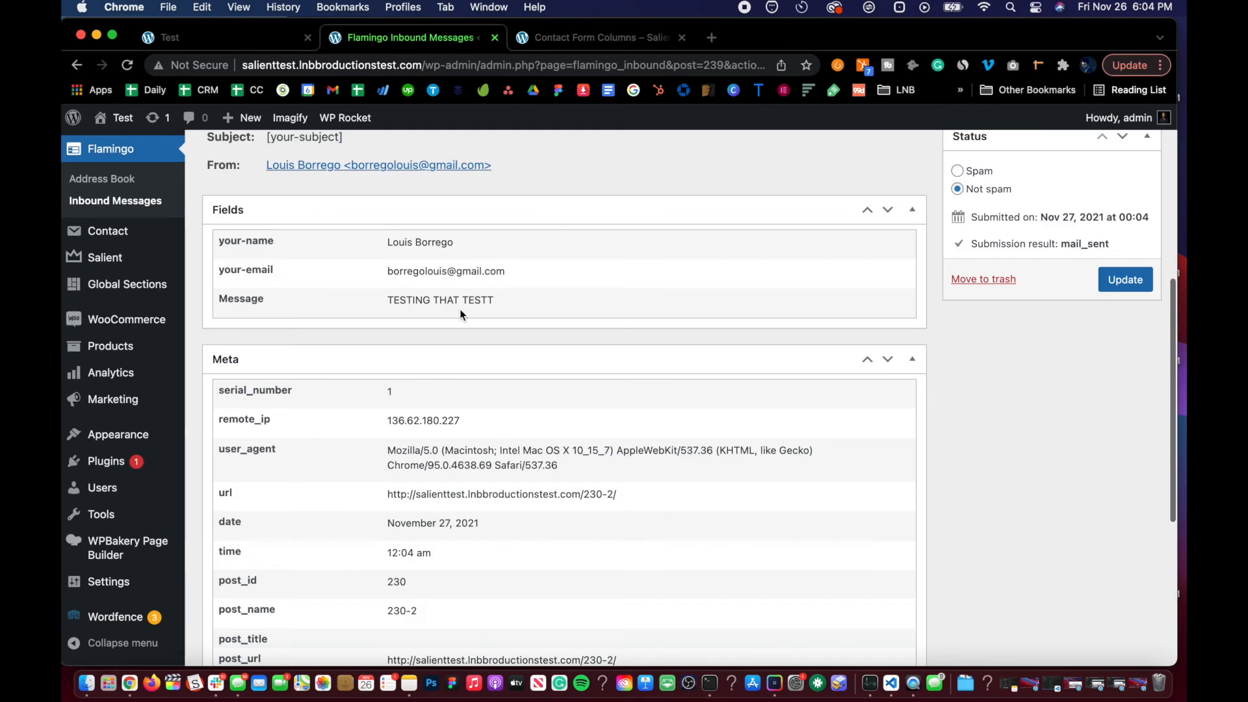
pyautogui.scroll(-1, 459, 309)
pyautogui.moveTo(543, 271); pyautogui.dragTo(426, 269)
pyautogui.click(414, 244)
pyautogui.scroll(10, 427, 214)
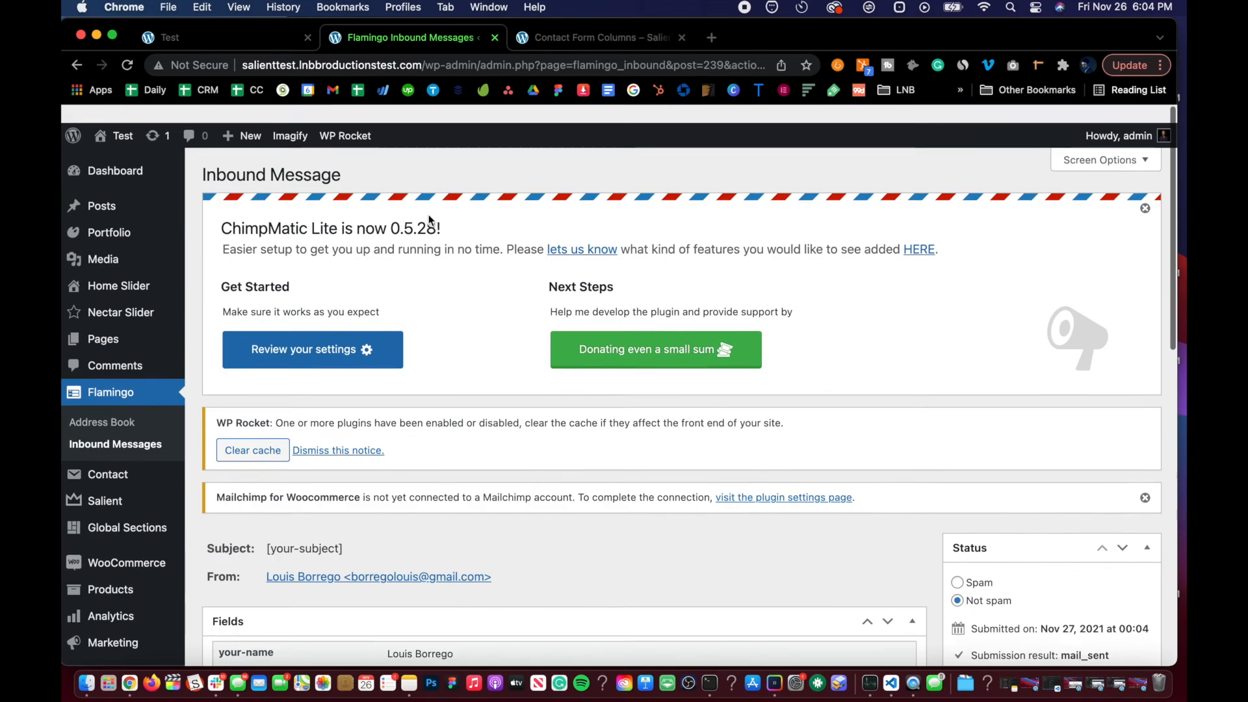
pyautogui.scroll(-6, 427, 215)
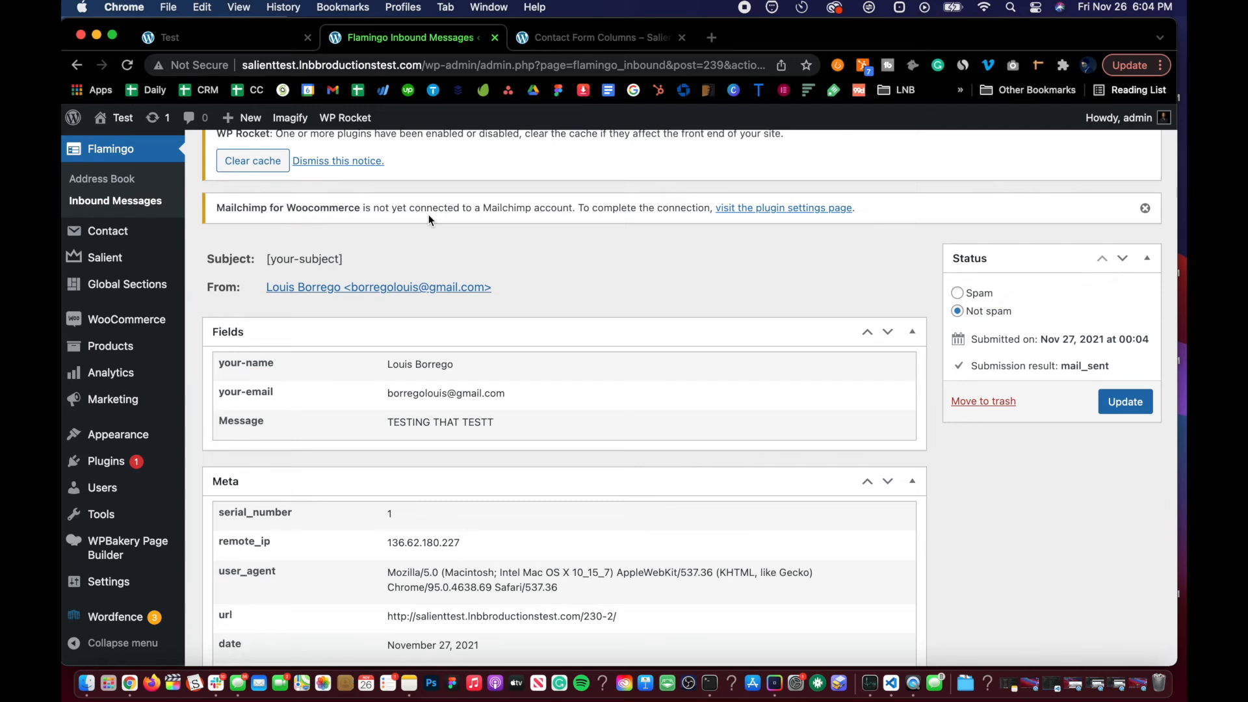
pyautogui.scroll(5, 427, 215)
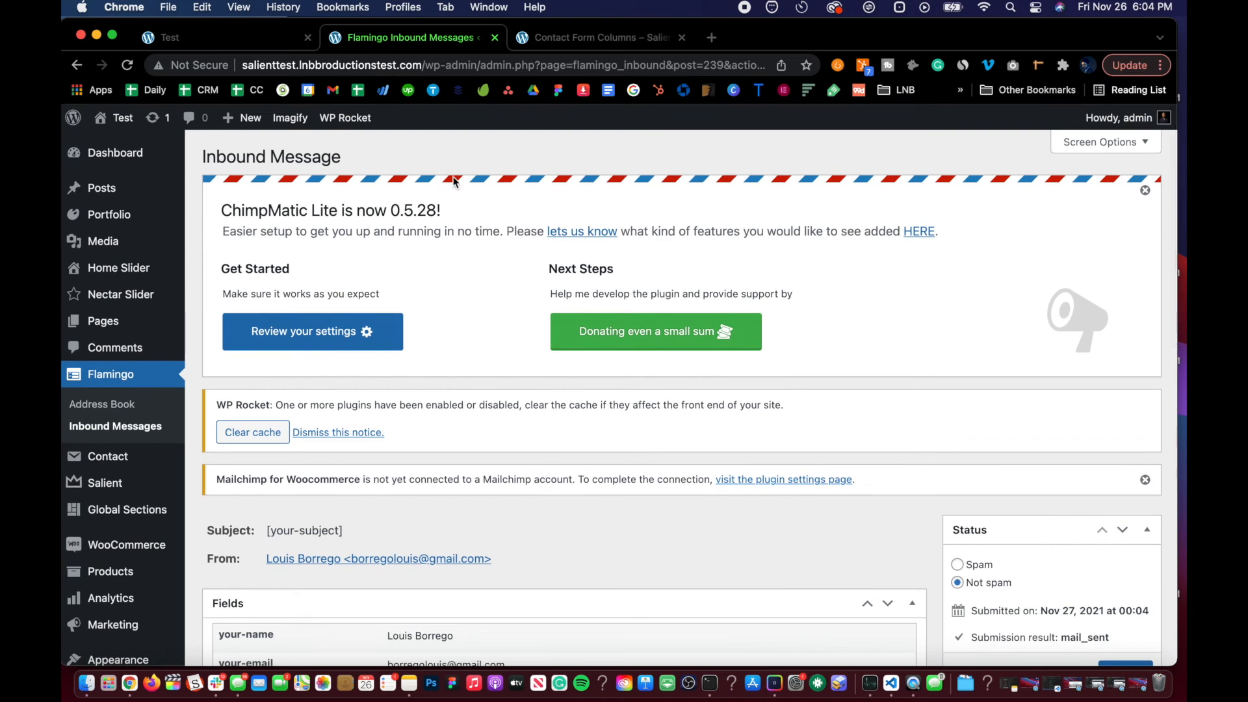
pyautogui.scroll(-4, 429, 208)
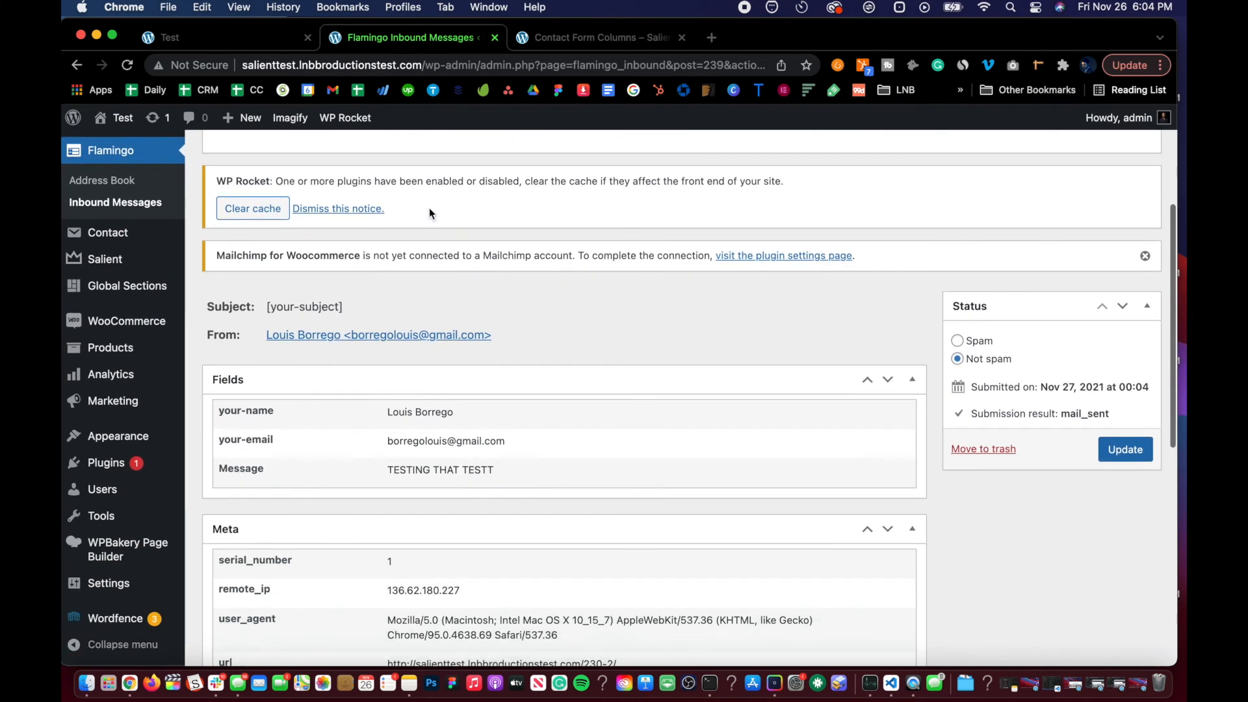
pyautogui.scroll(4, 398, 304)
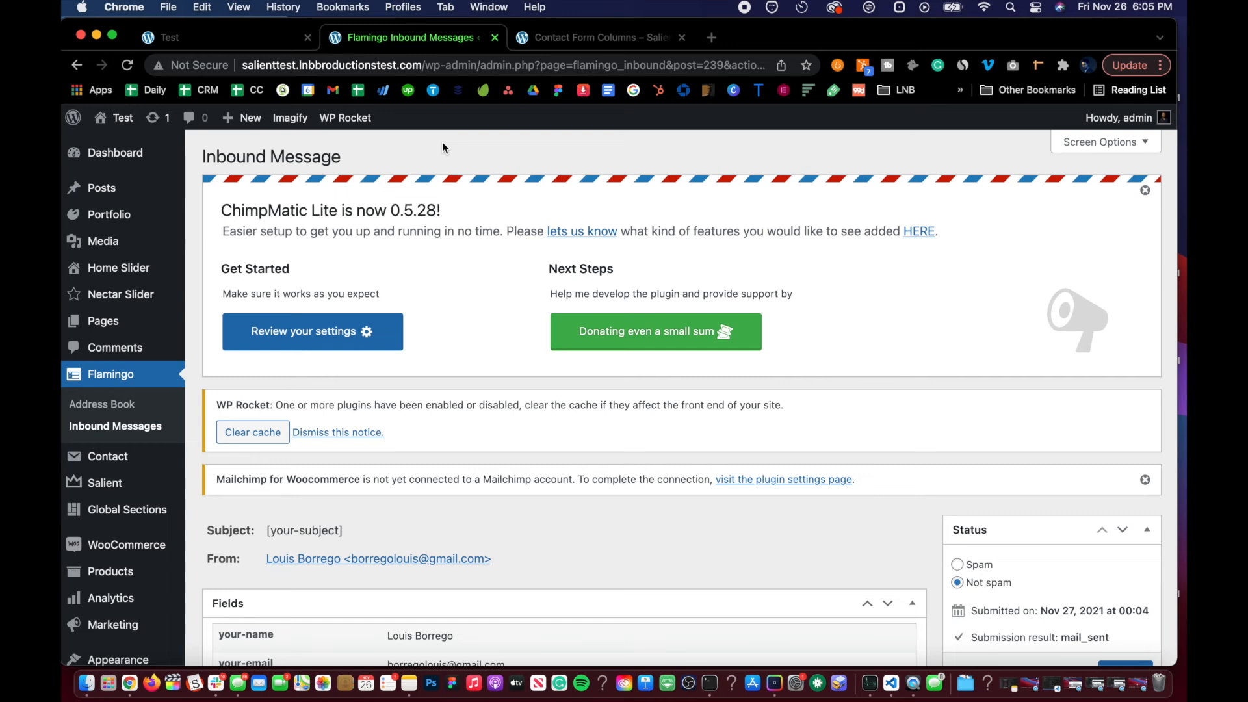
pyautogui.scroll(-4, 442, 141)
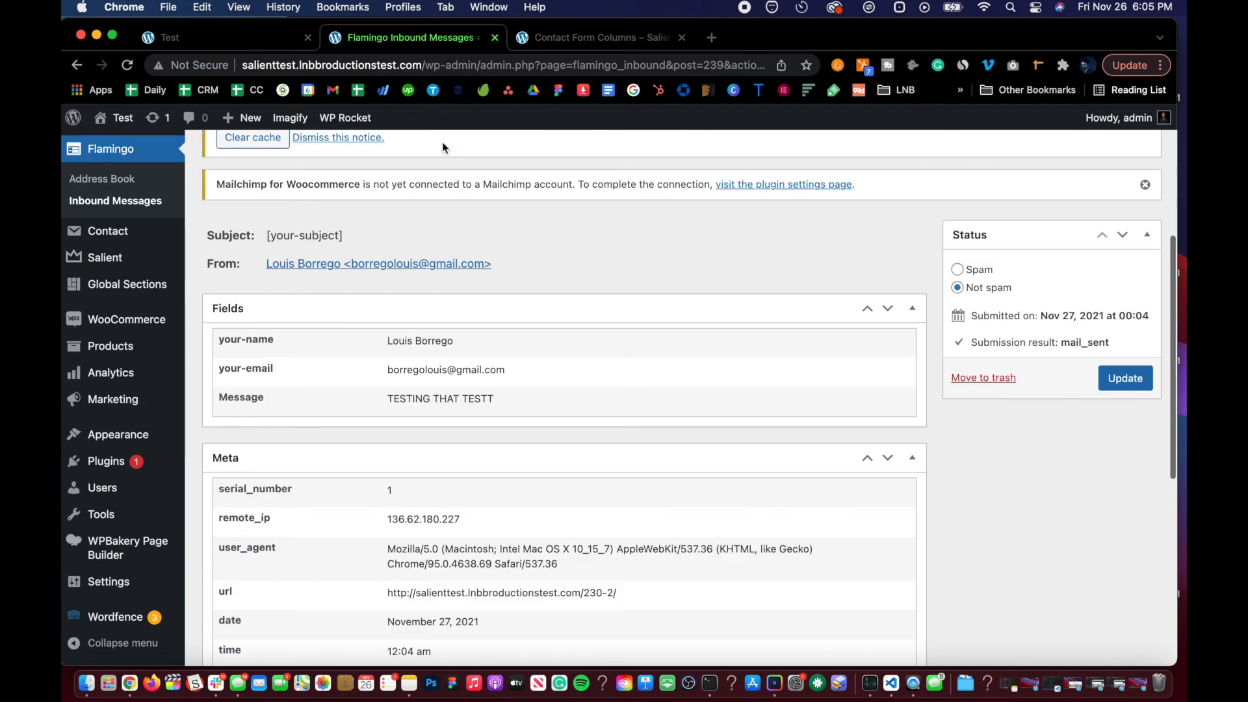
pyautogui.scroll(-2, 436, 278)
pyautogui.scroll(6, 436, 278)
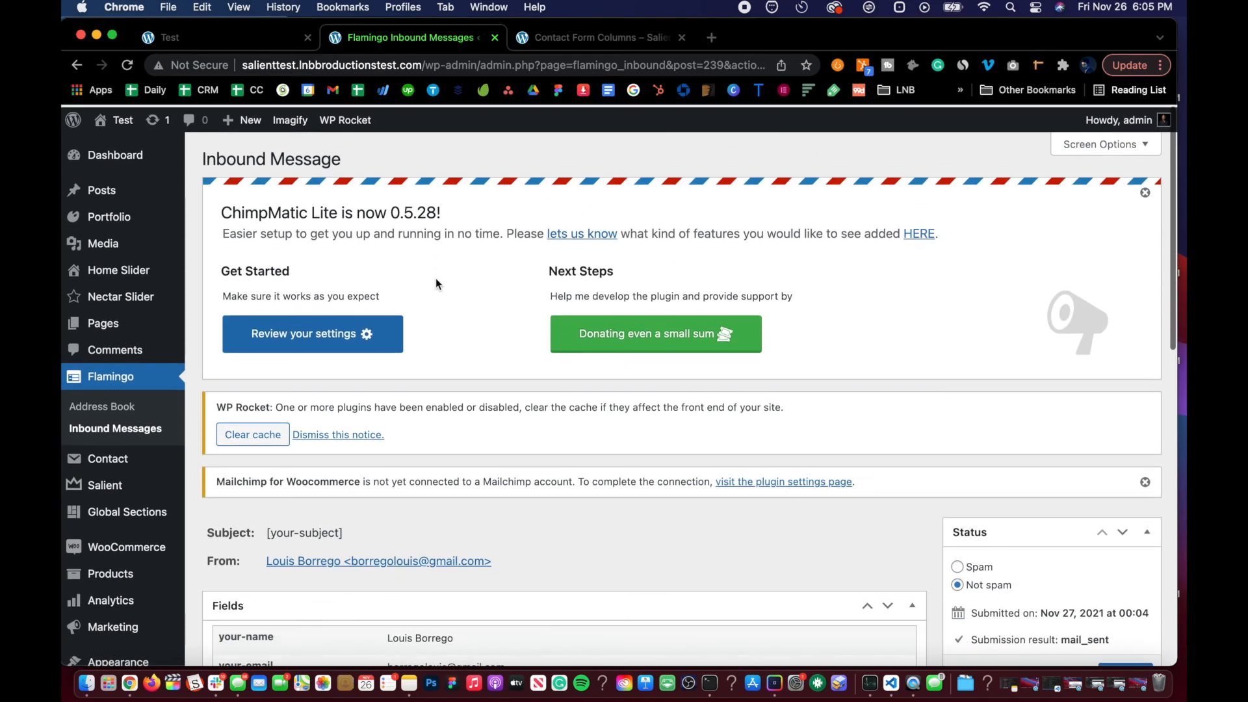
pyautogui.scroll(-6, 418, 273)
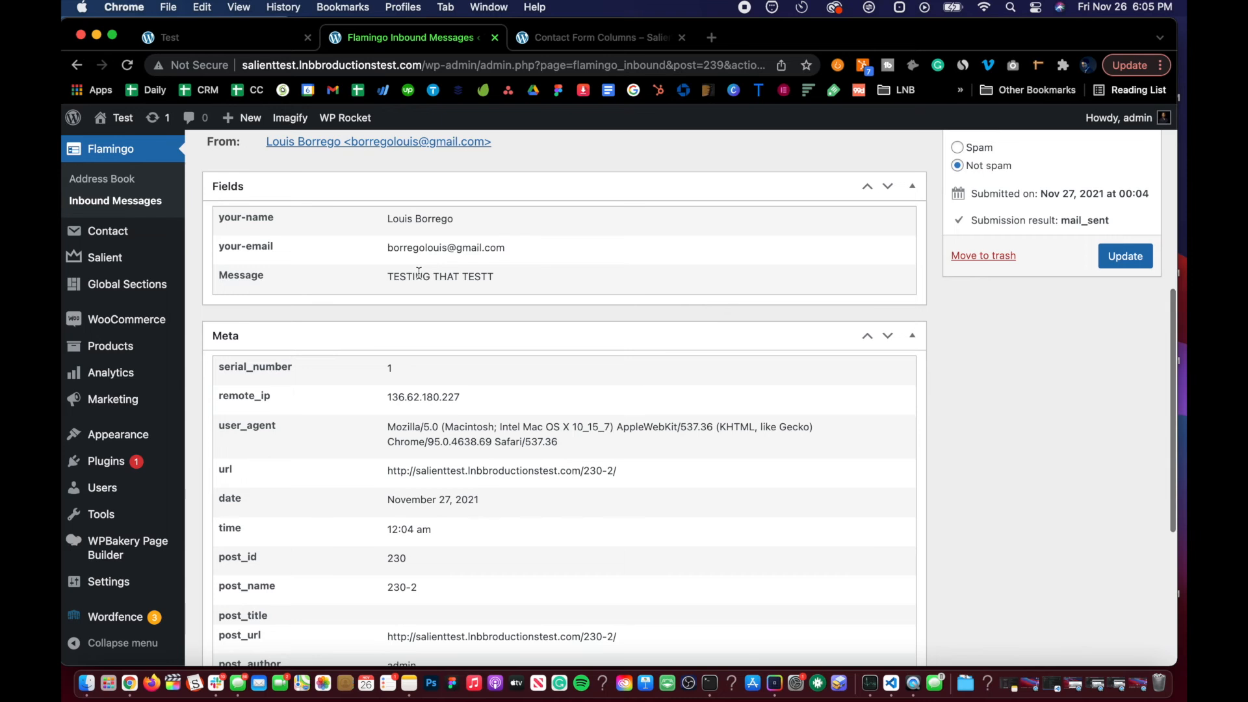
pyautogui.moveTo(493, 277); pyautogui.dragTo(385, 242)
pyautogui.click(385, 242)
pyautogui.scroll(6, 385, 241)
# Step: Open Contact Form 2 for editing from the Contact Forms list
pyautogui.moveTo(134, 457)
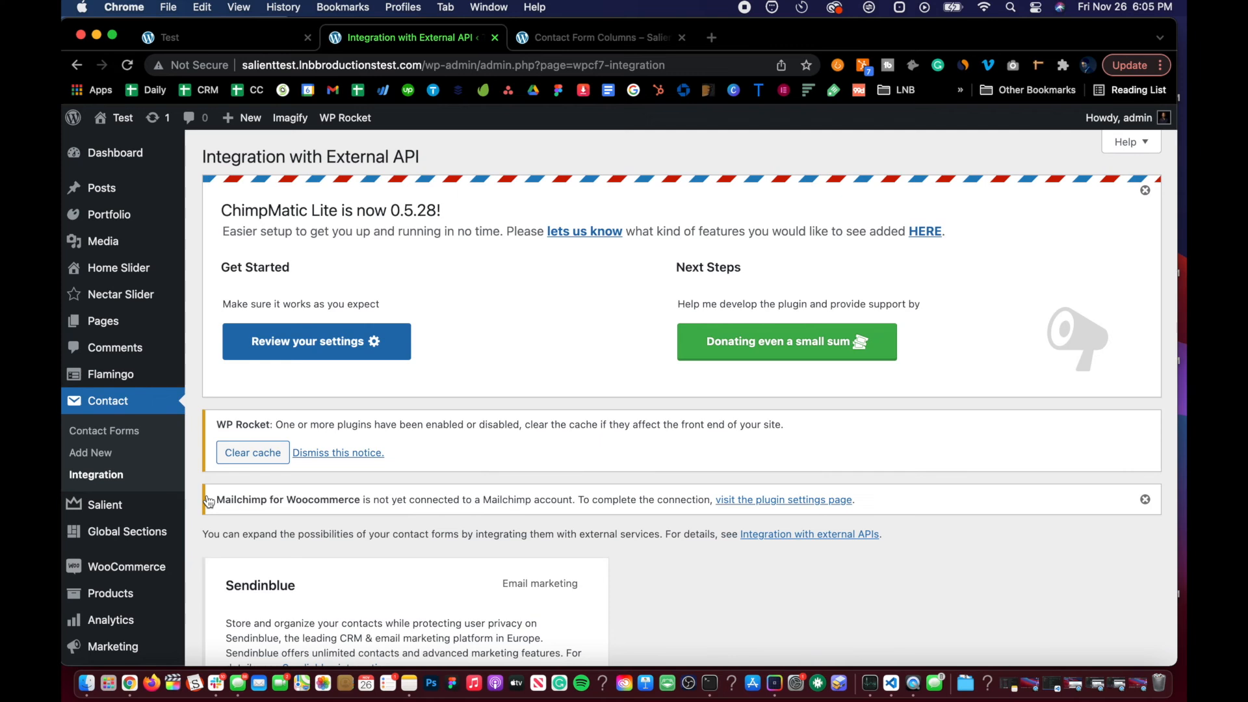
pyautogui.scroll(-3, 225, 453)
pyautogui.scroll(-8, 224, 453)
pyautogui.scroll(7, 270, 460)
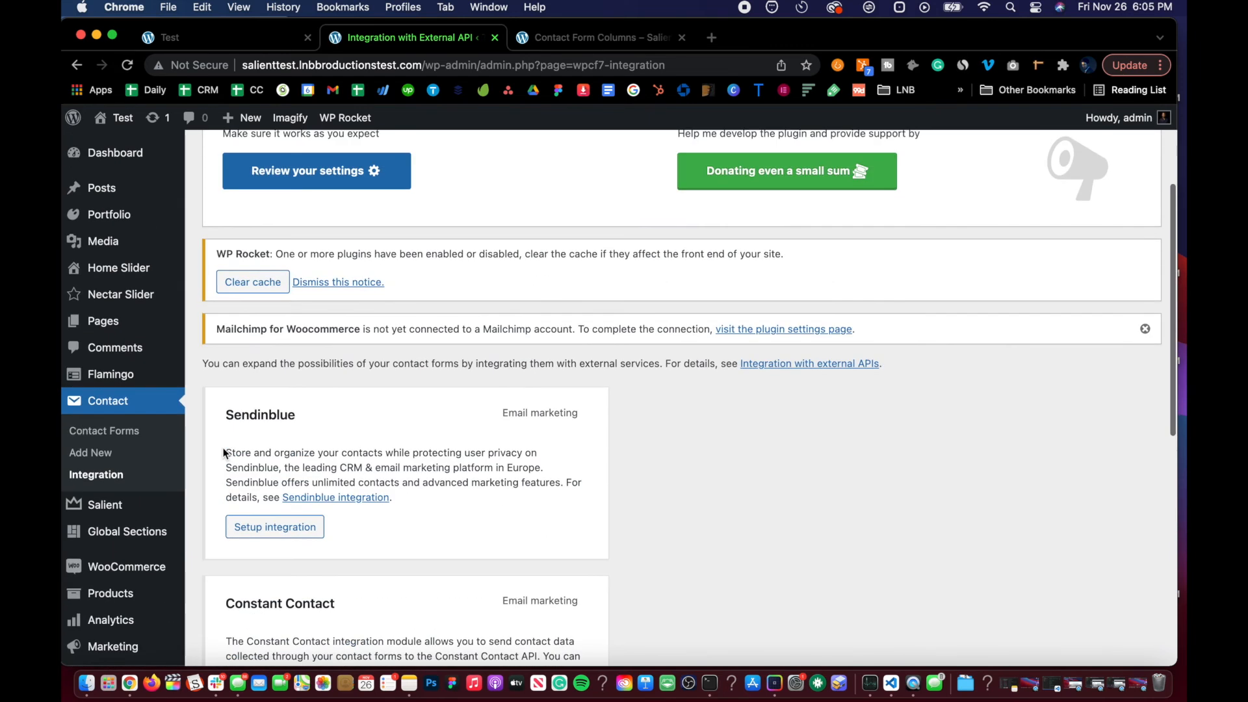
pyautogui.click(132, 432)
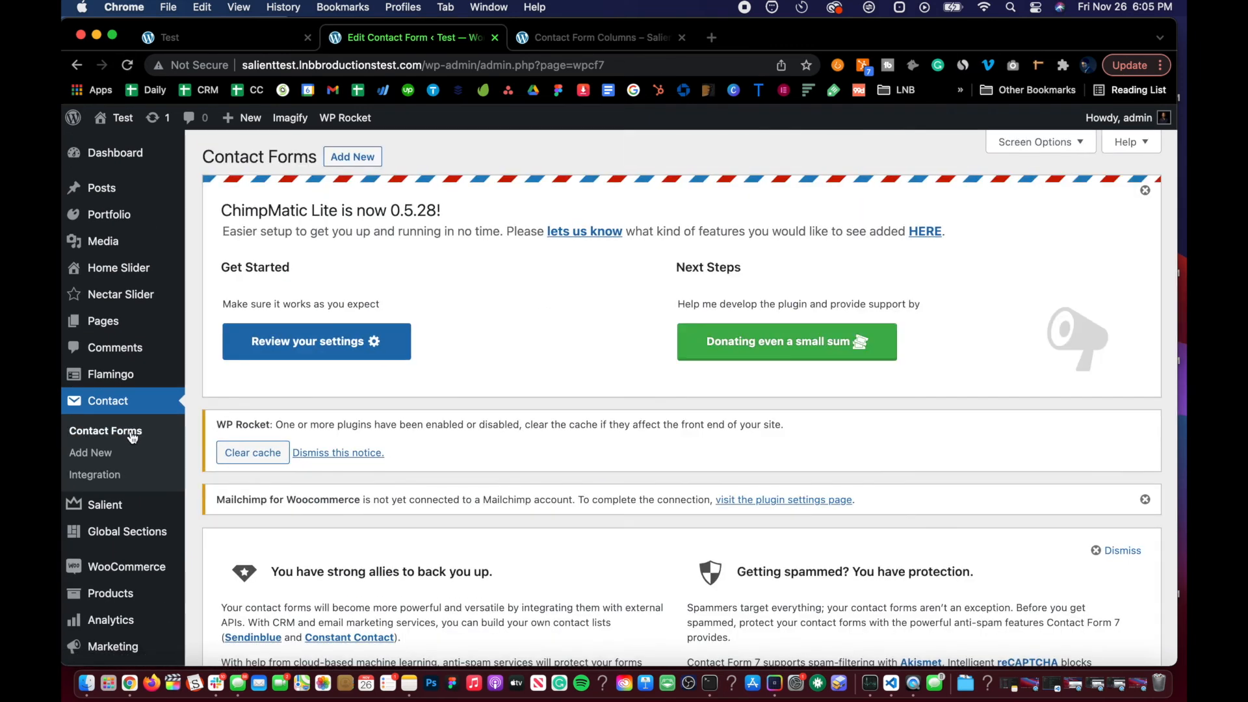
pyautogui.scroll(-10, 419, 359)
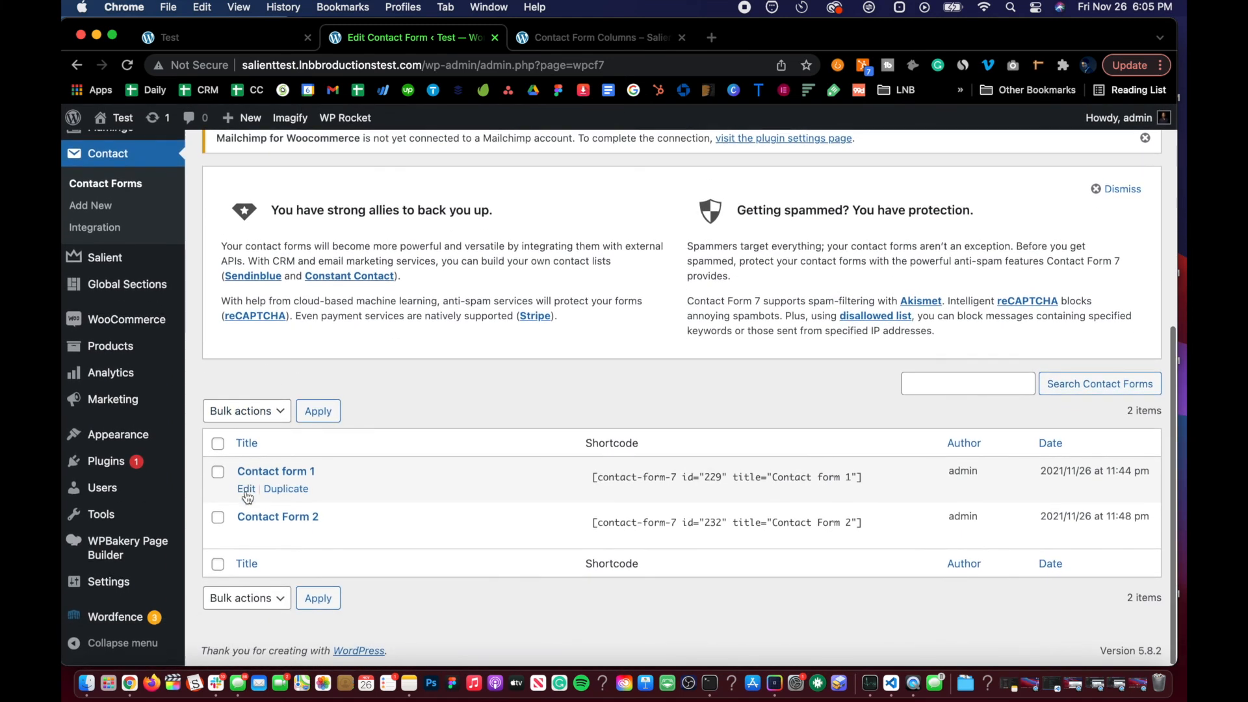
pyautogui.click(247, 535)
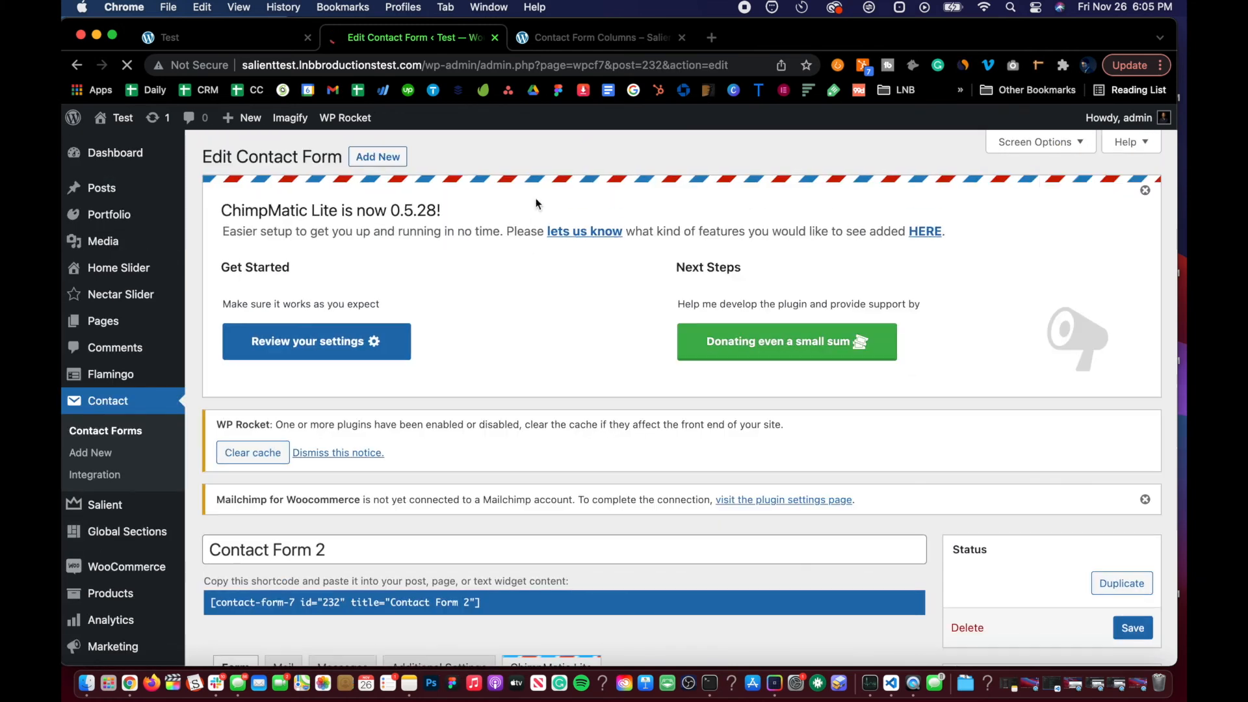
# Step: Open the form's ChimpMatic Lite panel and select the MailChimp API Key field
pyautogui.scroll(-6, 543, 471)
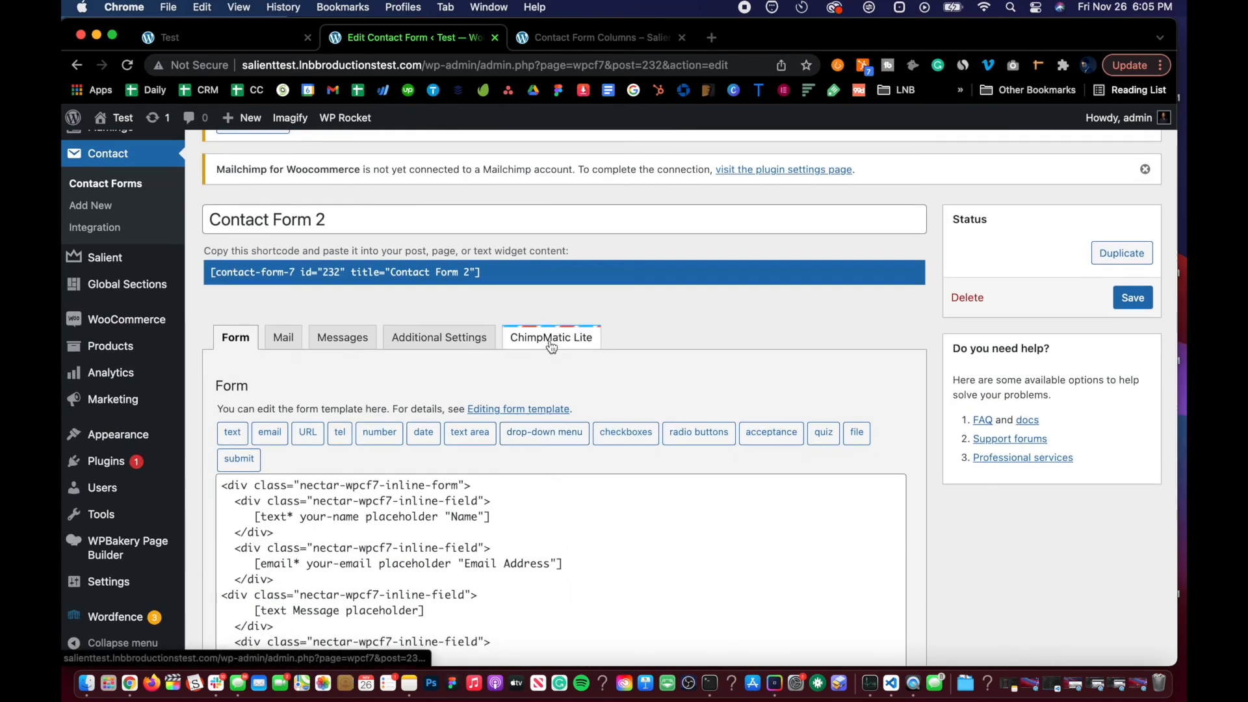
pyautogui.click(550, 344)
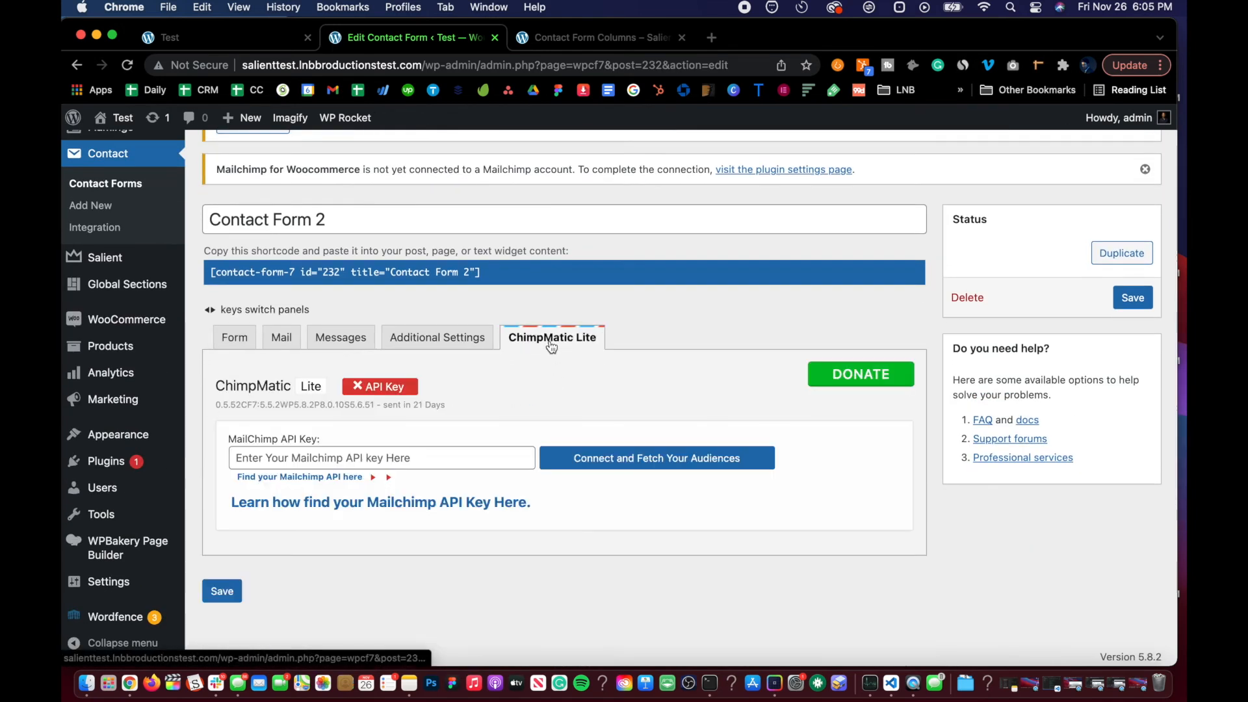
pyautogui.click(398, 458)
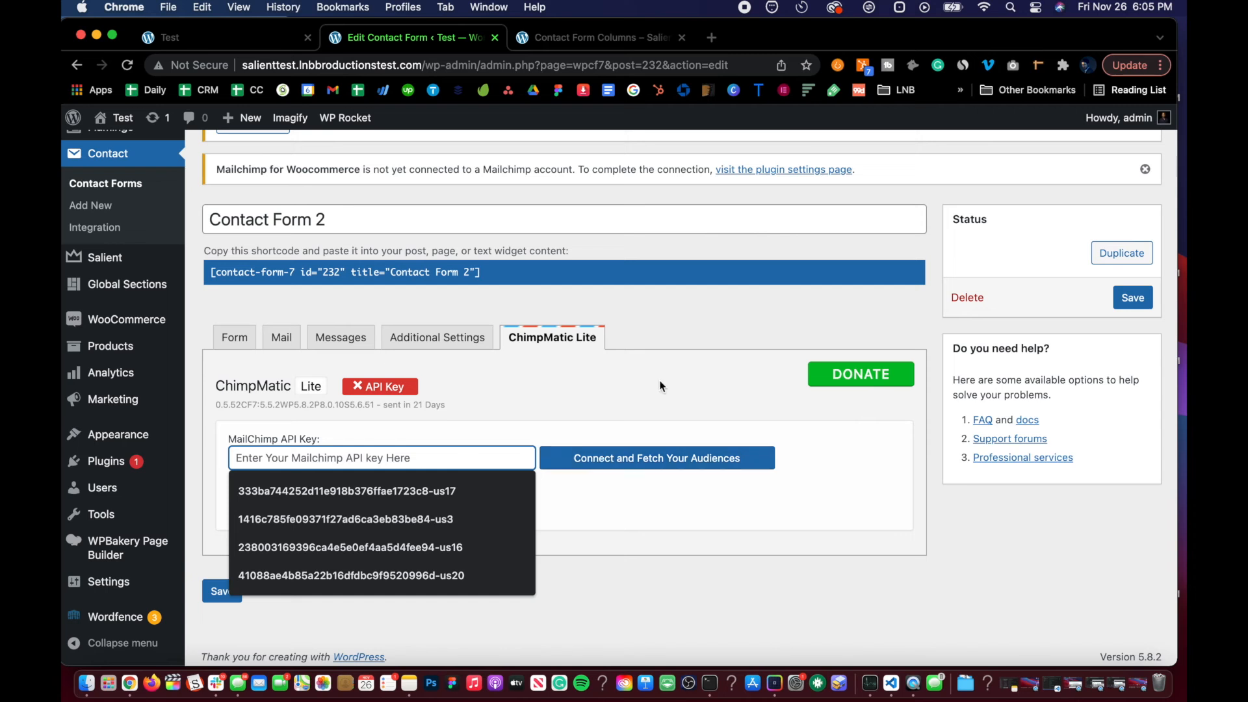
pyautogui.click(702, 327)
# Step: Switch back to the form's Form panel
pyautogui.scroll(2, 332, 372)
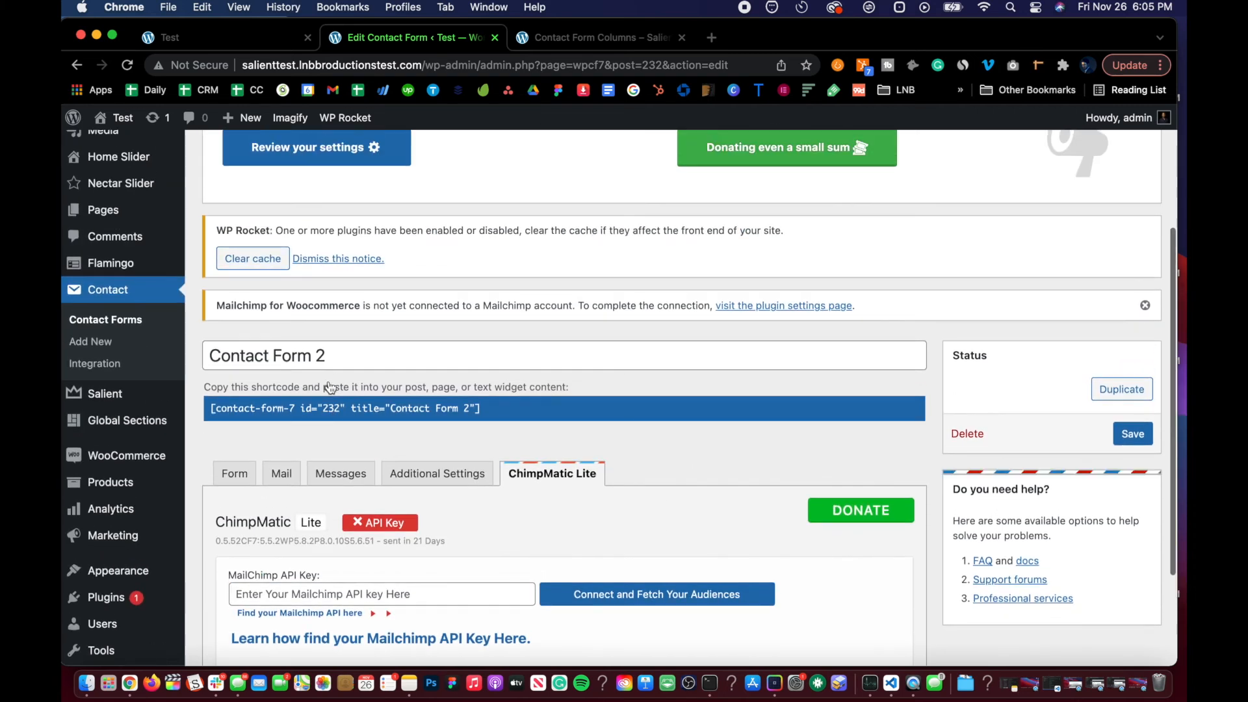
pyautogui.scroll(-1, 331, 375)
pyautogui.click(238, 452)
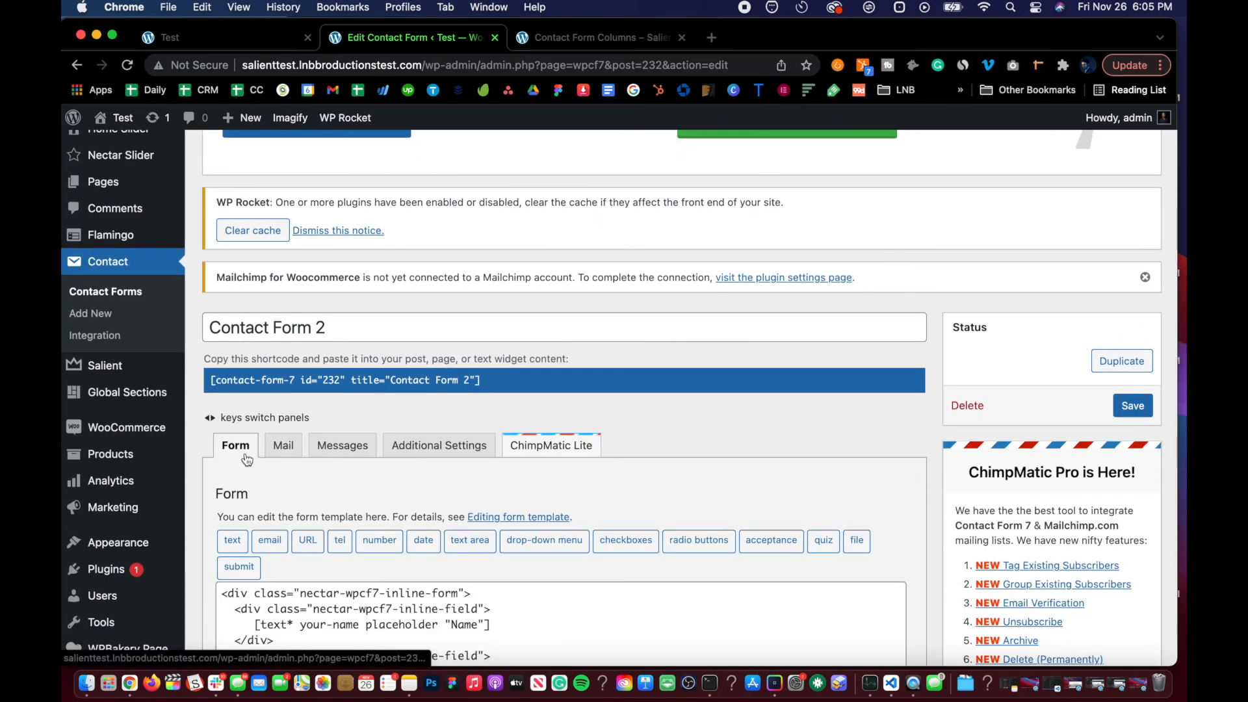
# Step: Open the reCAPTCHA setup on the Contact Form 7 Integration page
pyautogui.scroll(-5, 253, 462)
pyautogui.scroll(10, 253, 455)
pyautogui.scroll(-1, 252, 372)
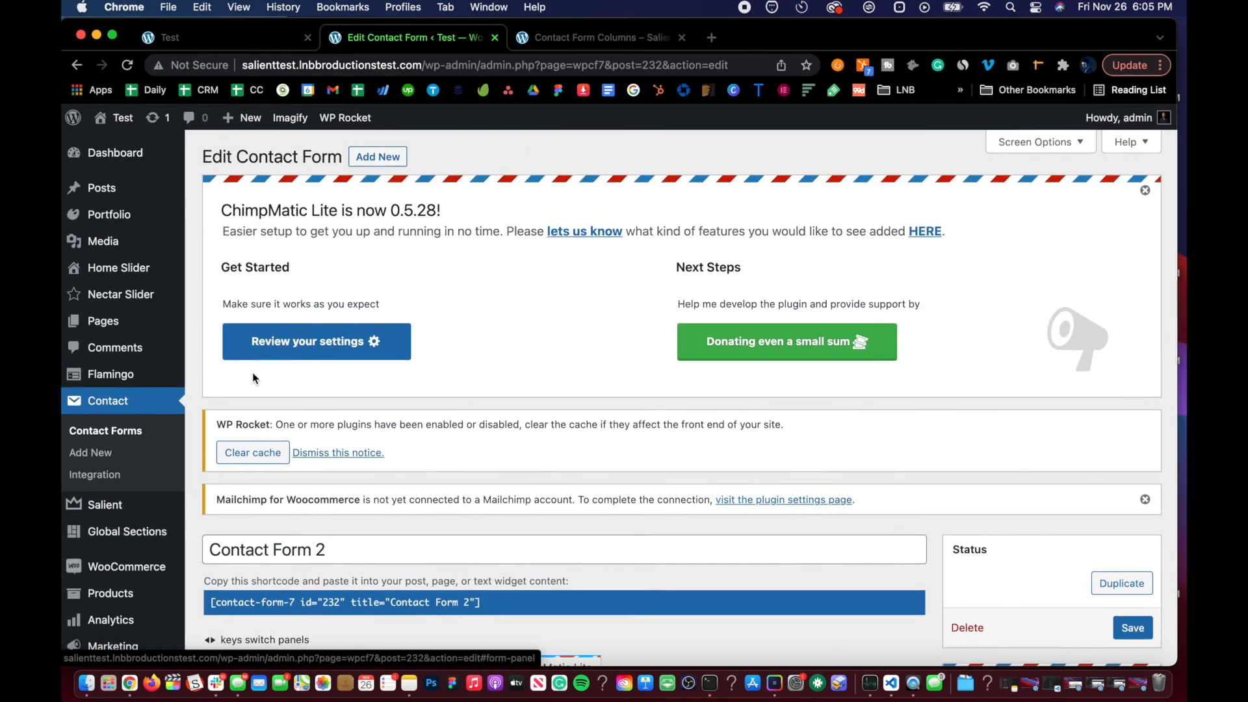
pyautogui.click(103, 424)
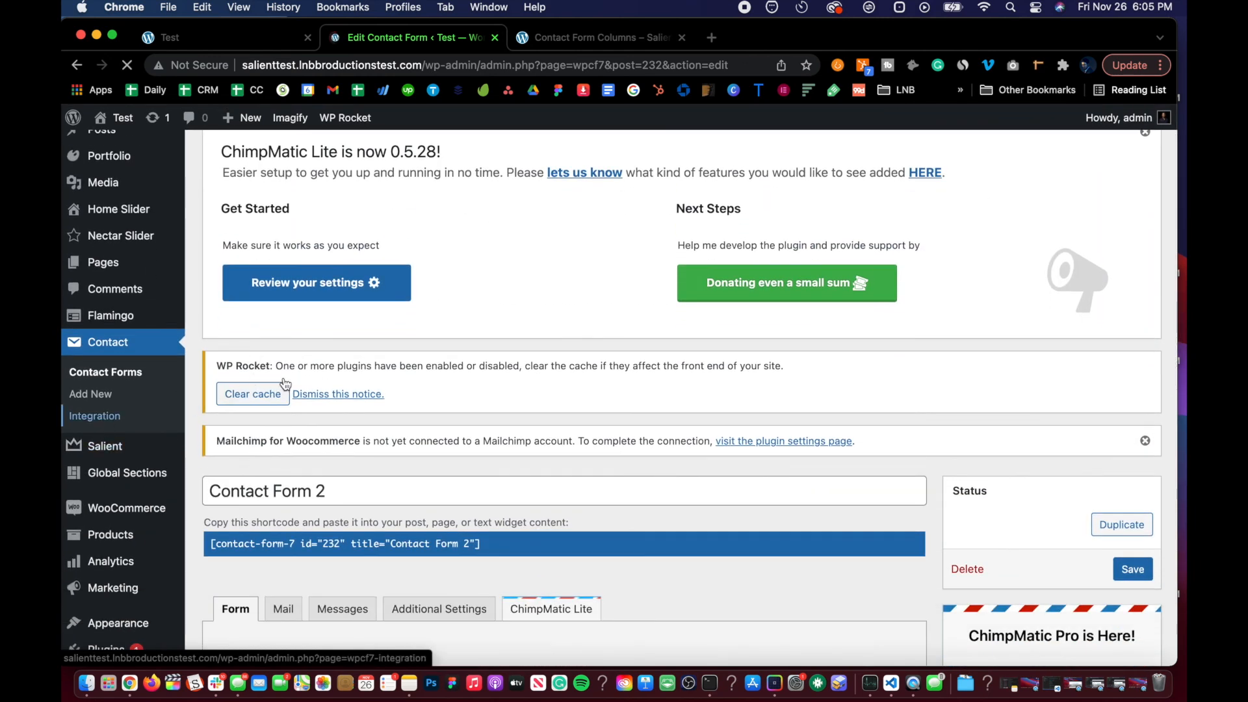
pyautogui.scroll(-10, 538, 474)
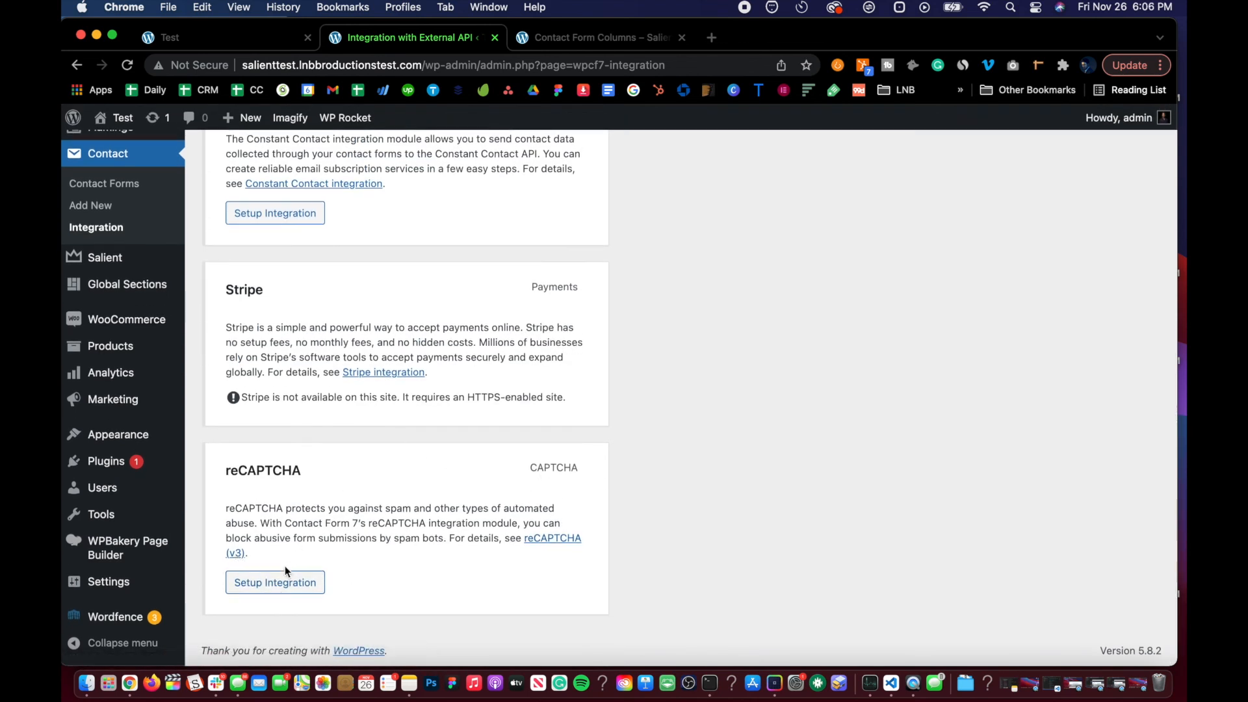
pyautogui.click(283, 588)
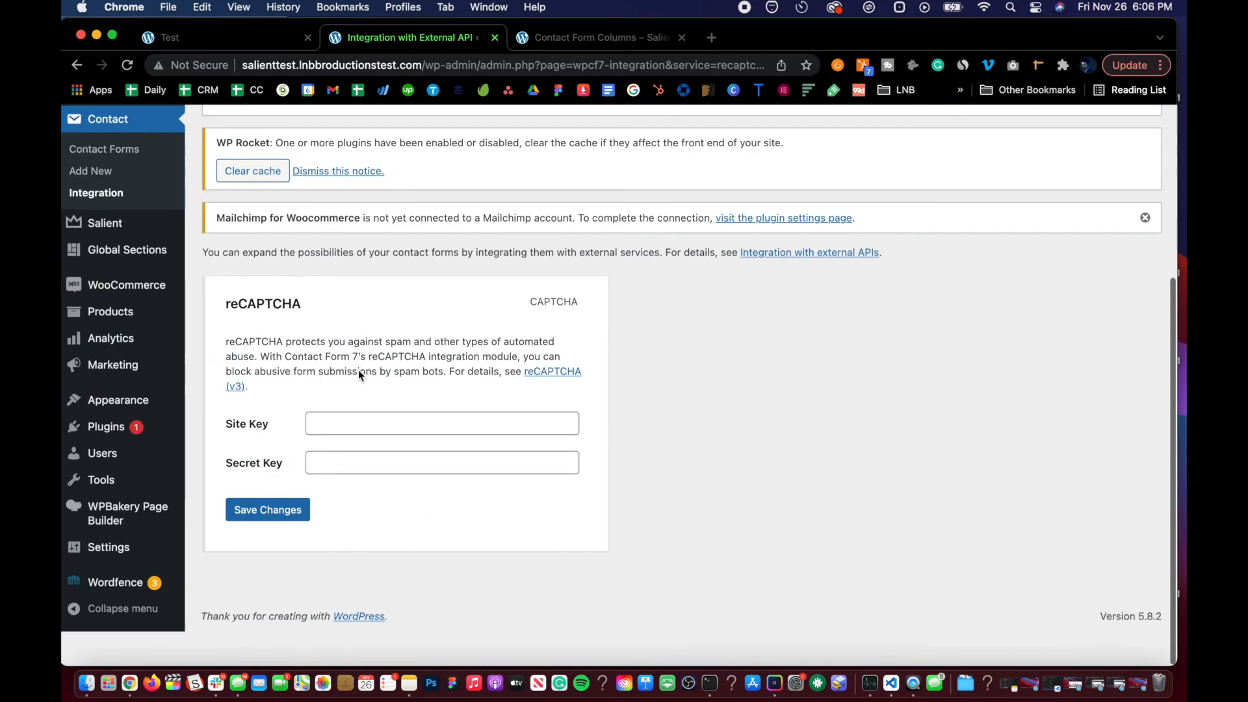
# Step: Open the reCAPTCHA (v3) documentation link and Google's reCAPTCHA about page, browse it, and close that tab
pyautogui.click(342, 457)
pyautogui.click(352, 362)
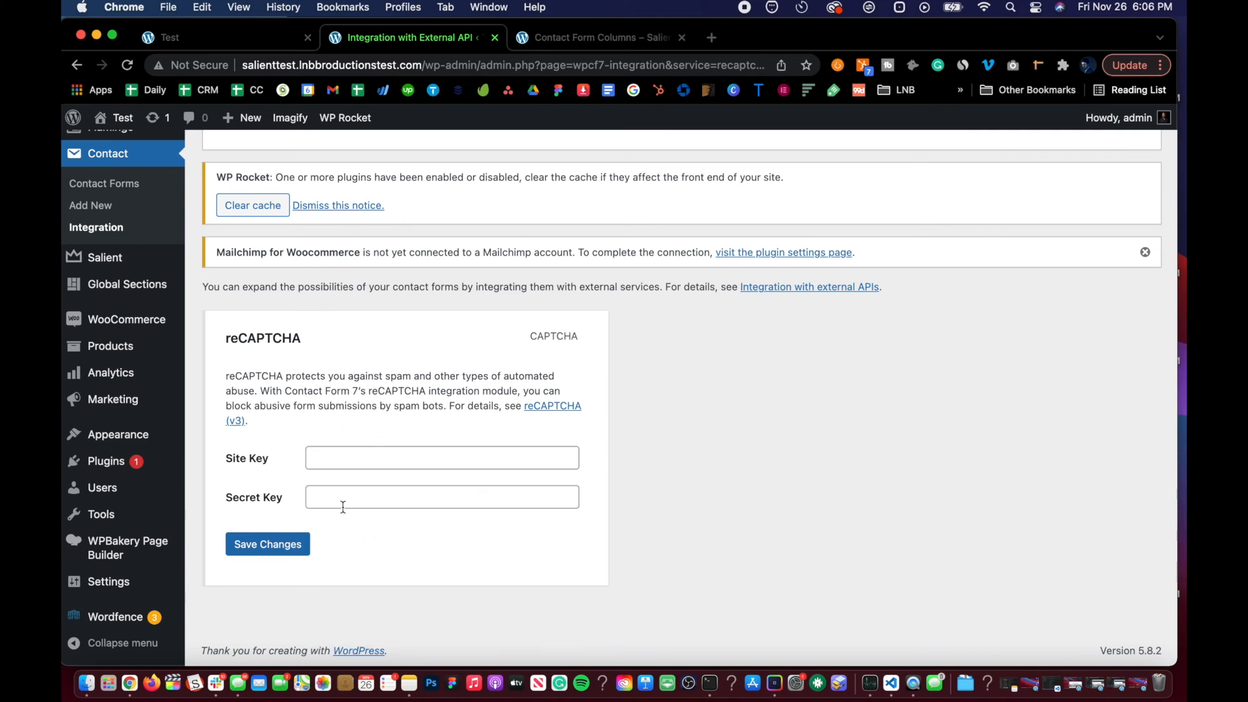
pyautogui.rightClick(546, 408)
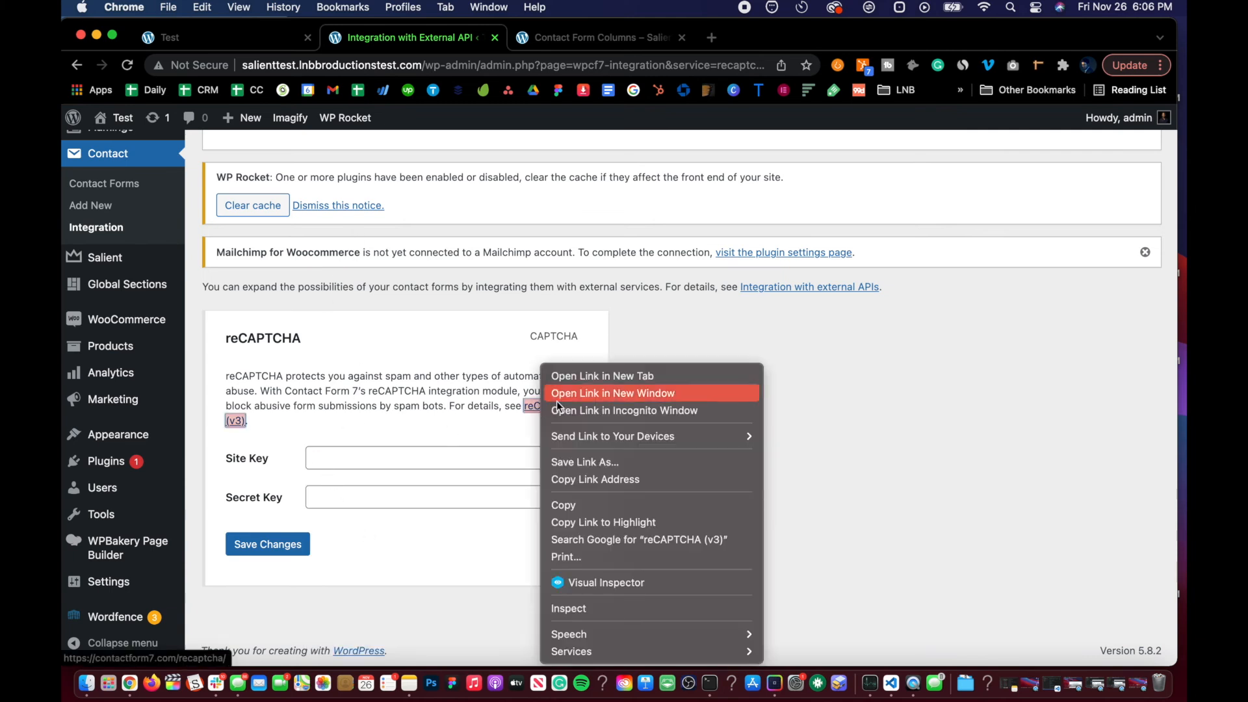
pyautogui.click(569, 371)
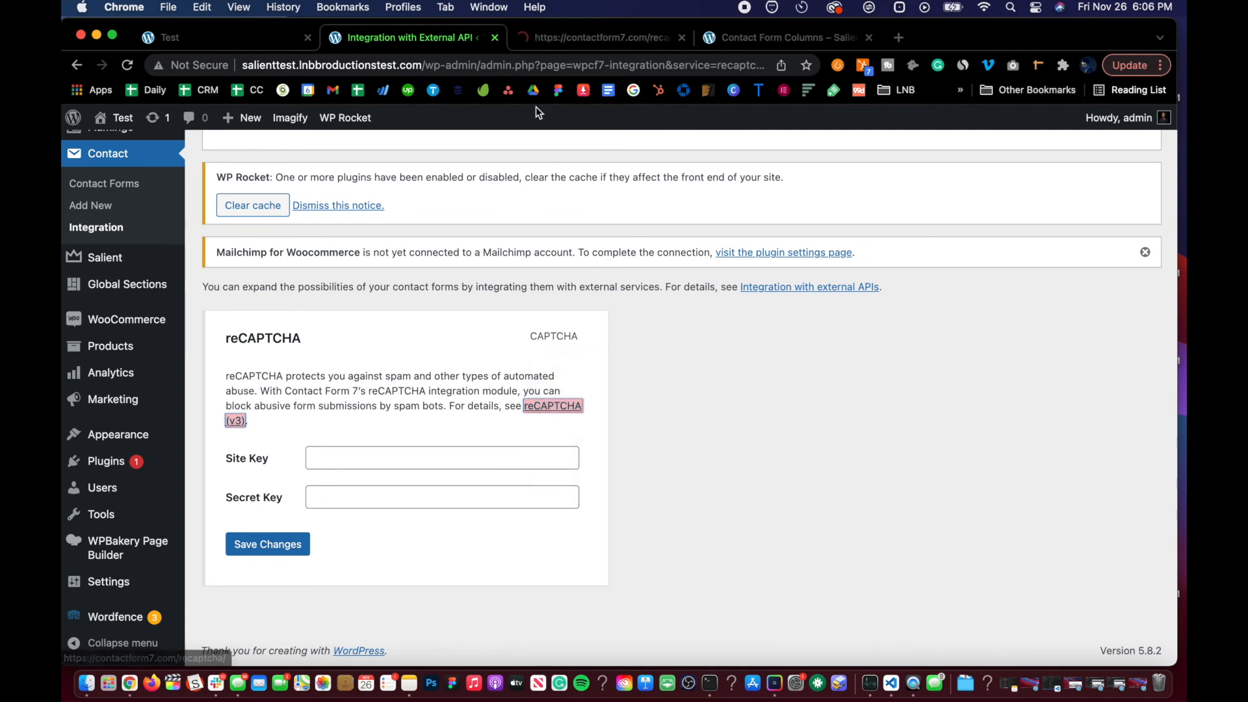
pyautogui.click(563, 41)
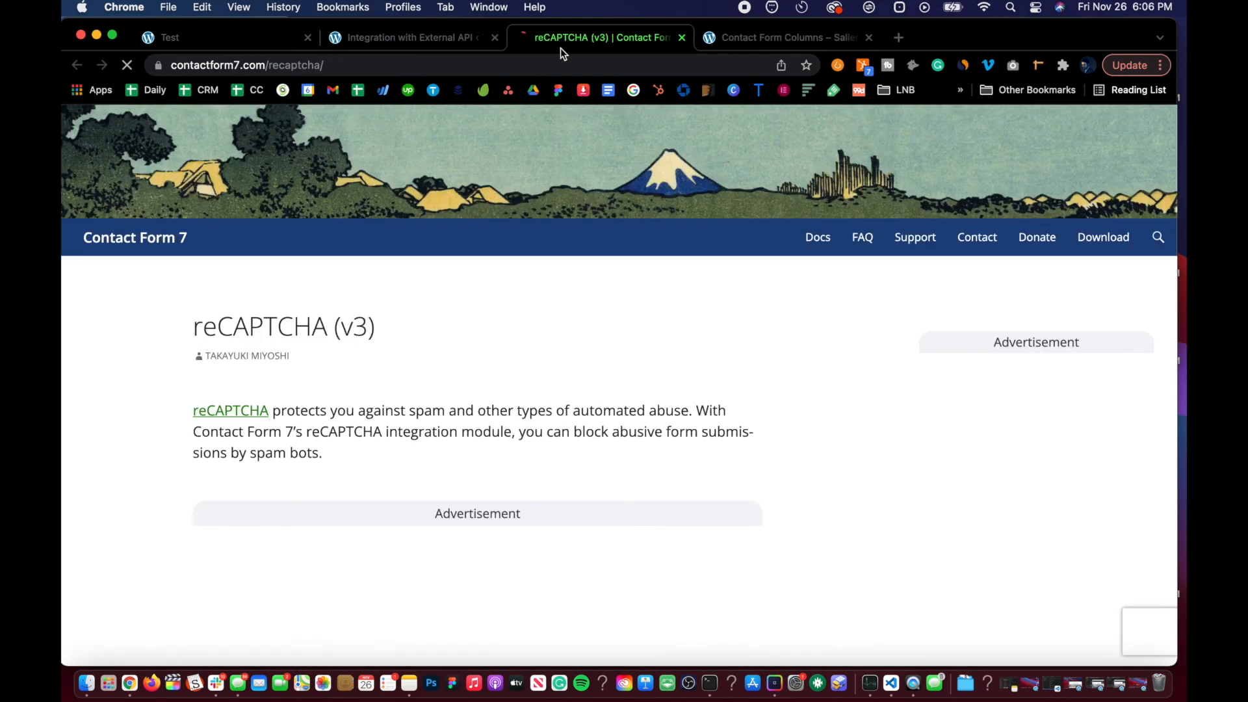
pyautogui.click(253, 408)
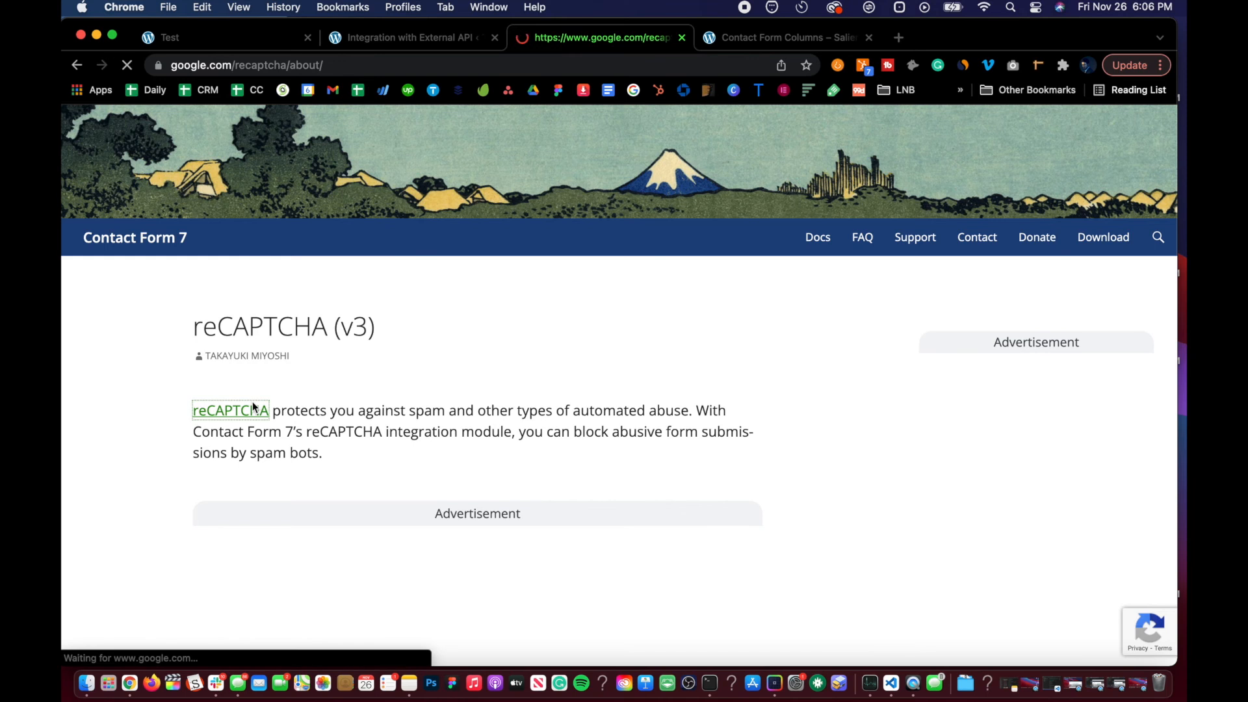
pyautogui.scroll(-10, 434, 436)
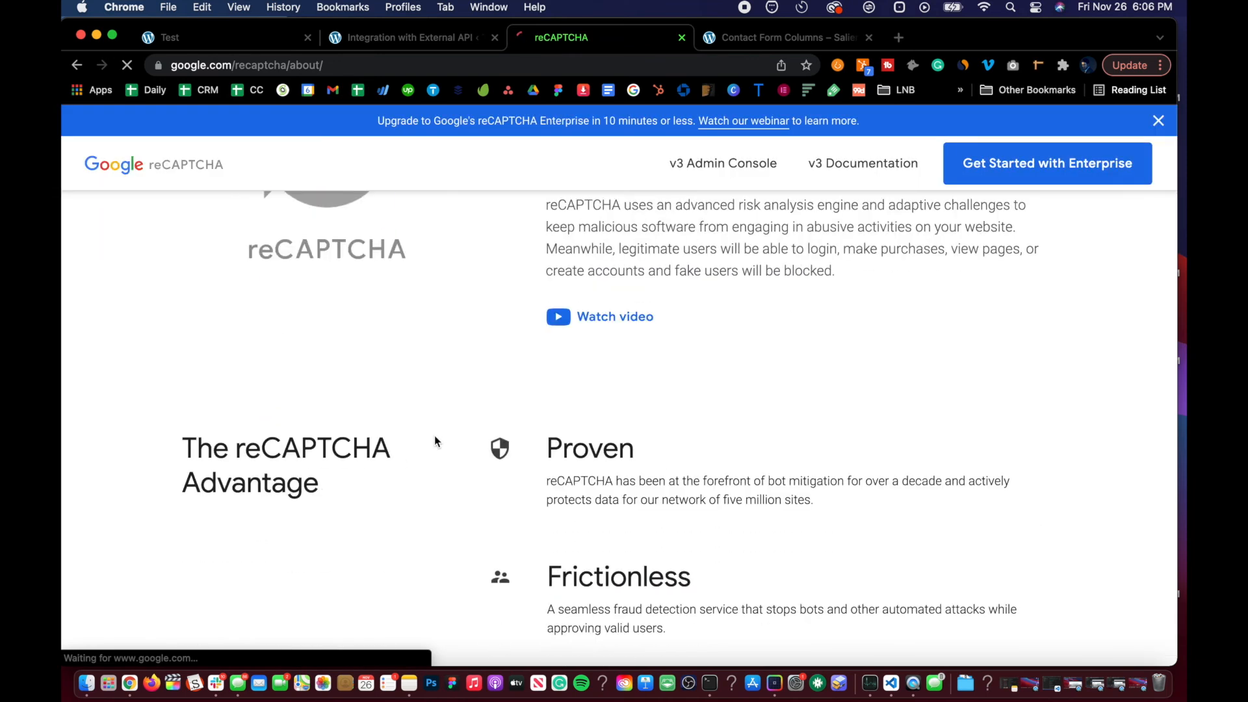
pyautogui.scroll(-2, 434, 440)
pyautogui.scroll(-6, 454, 297)
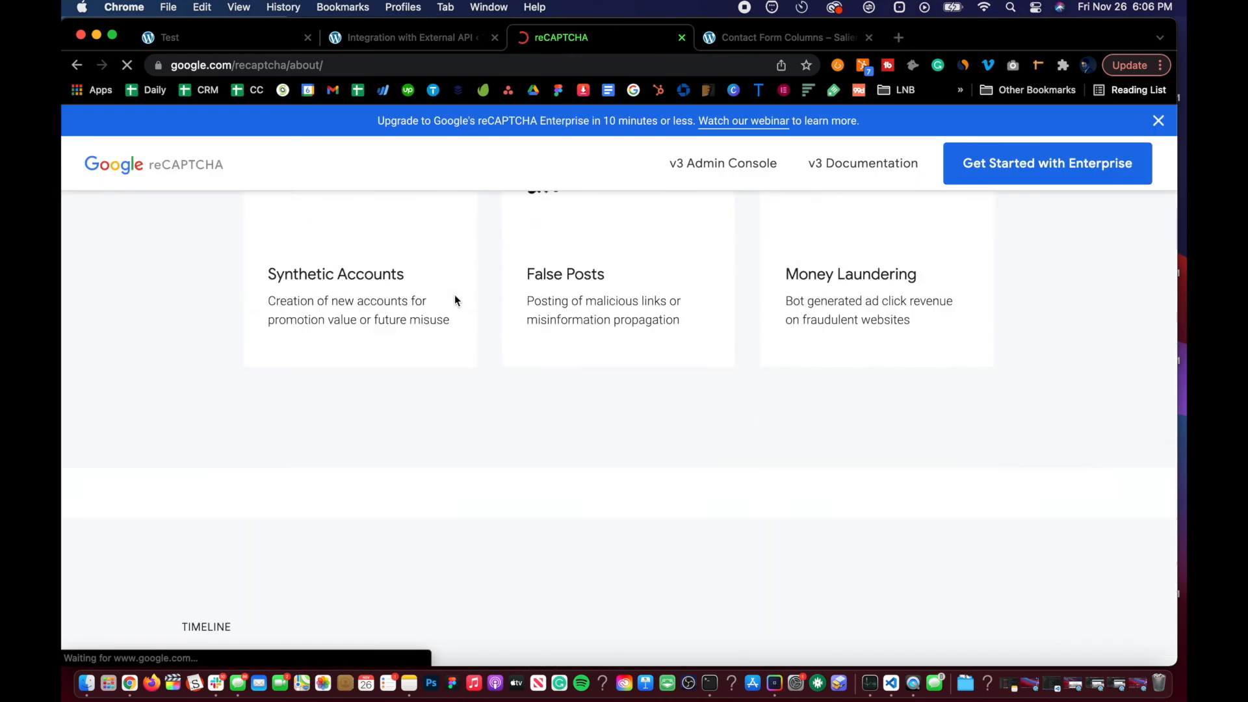
pyautogui.scroll(20, 454, 296)
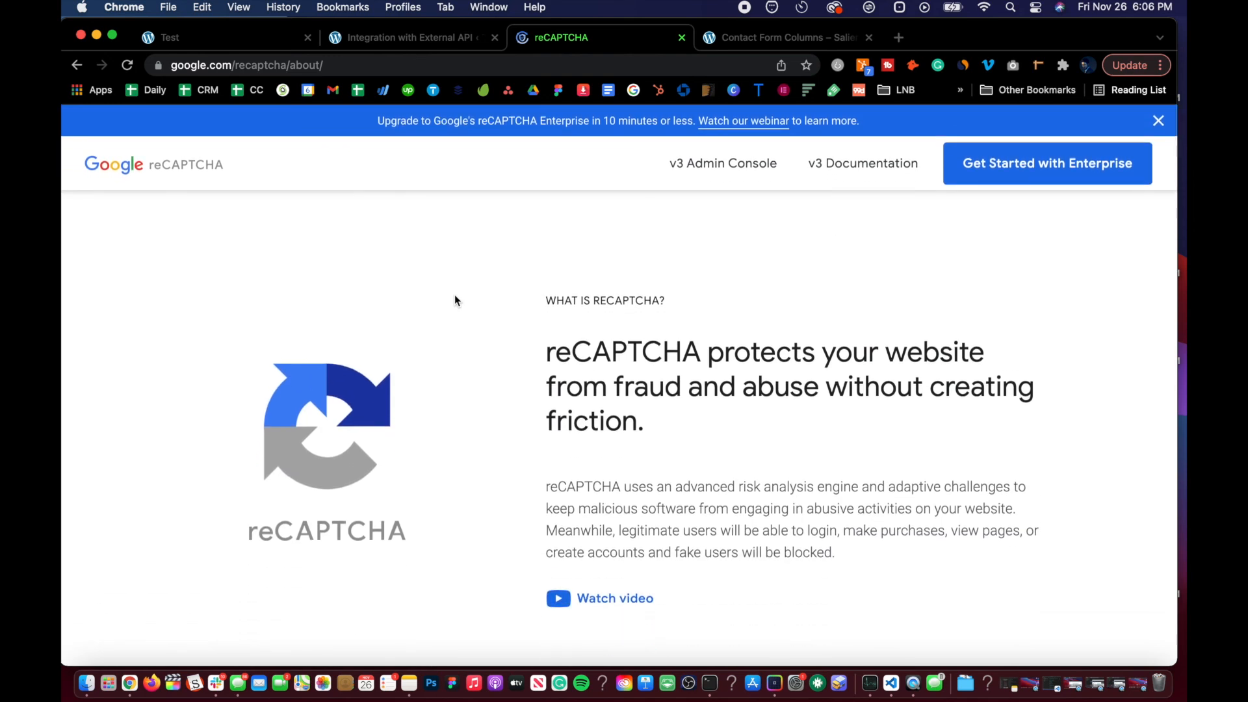
pyautogui.press('super+w')
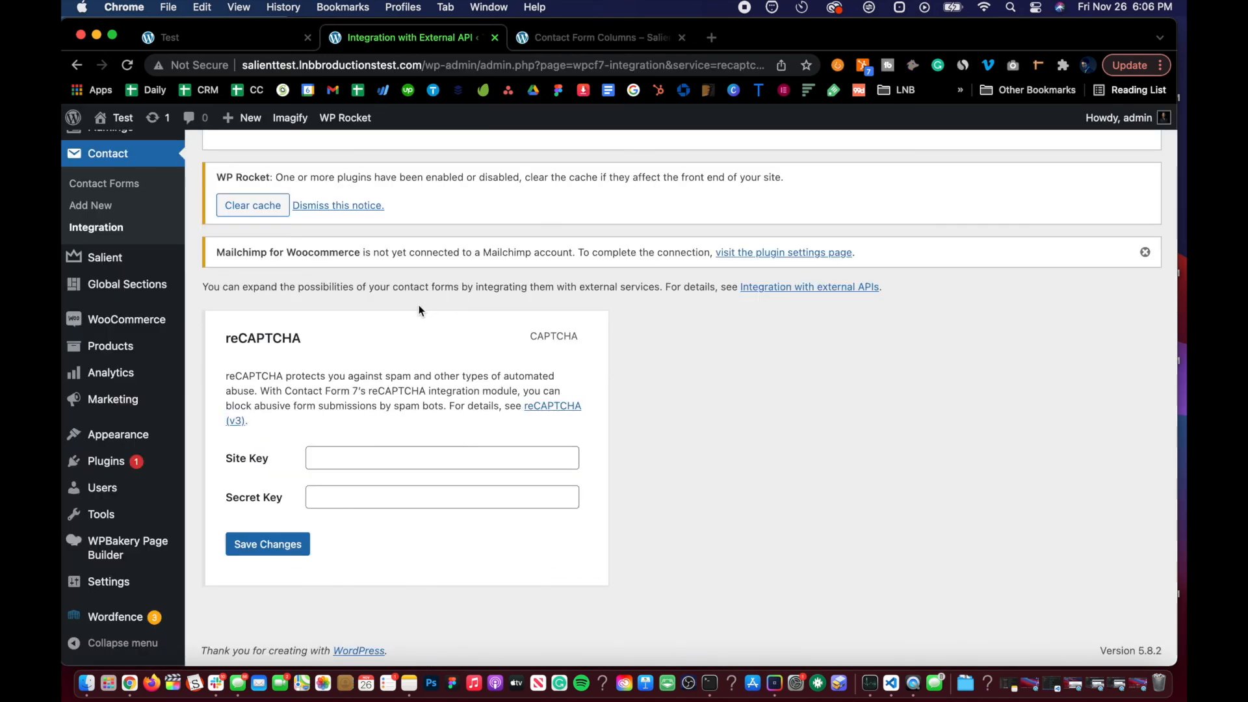
# Step: Start registering a new Google reCAPTCHA site labelled "Test Site" with type reCAPTCHA v3
pyautogui.click(712, 37)
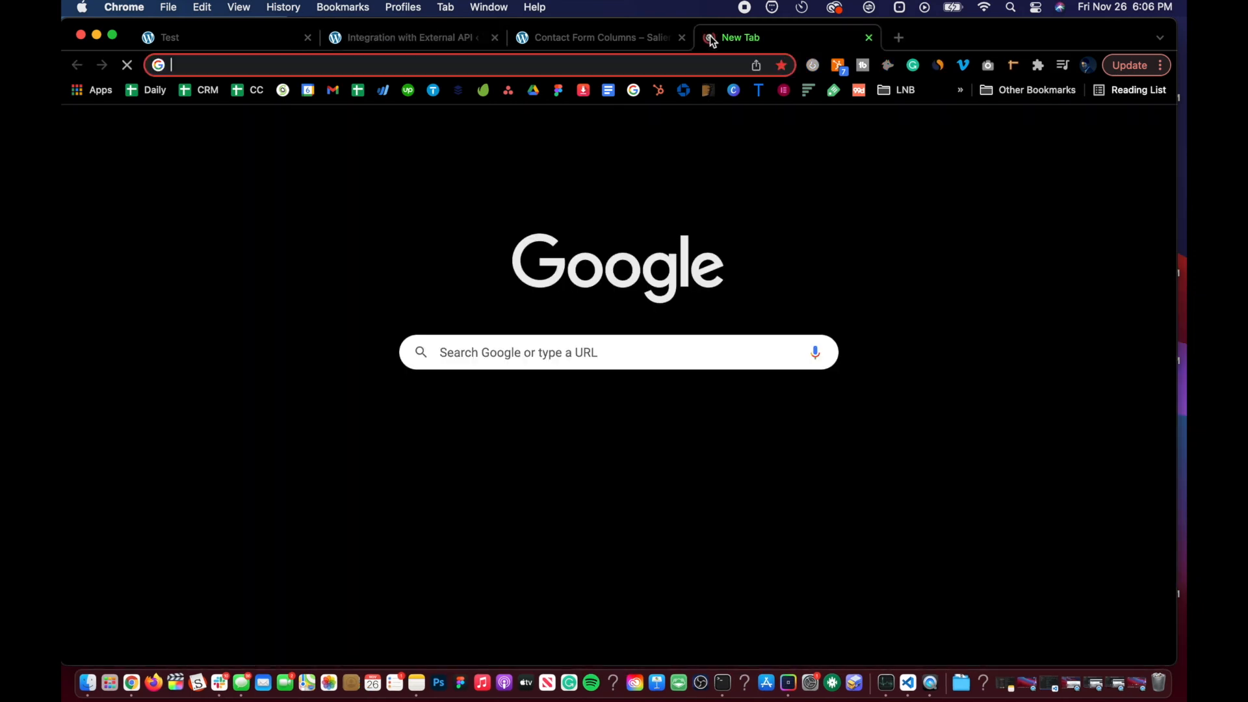
pyautogui.click(637, 87)
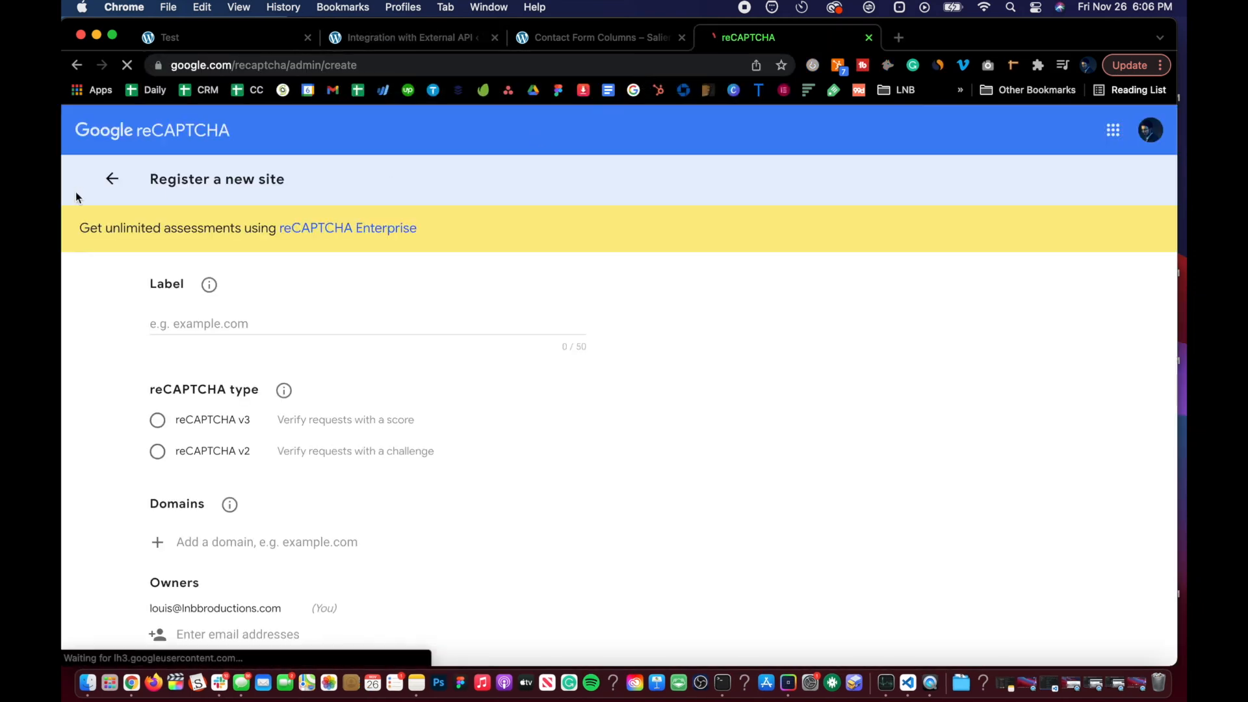
pyautogui.click(291, 65)
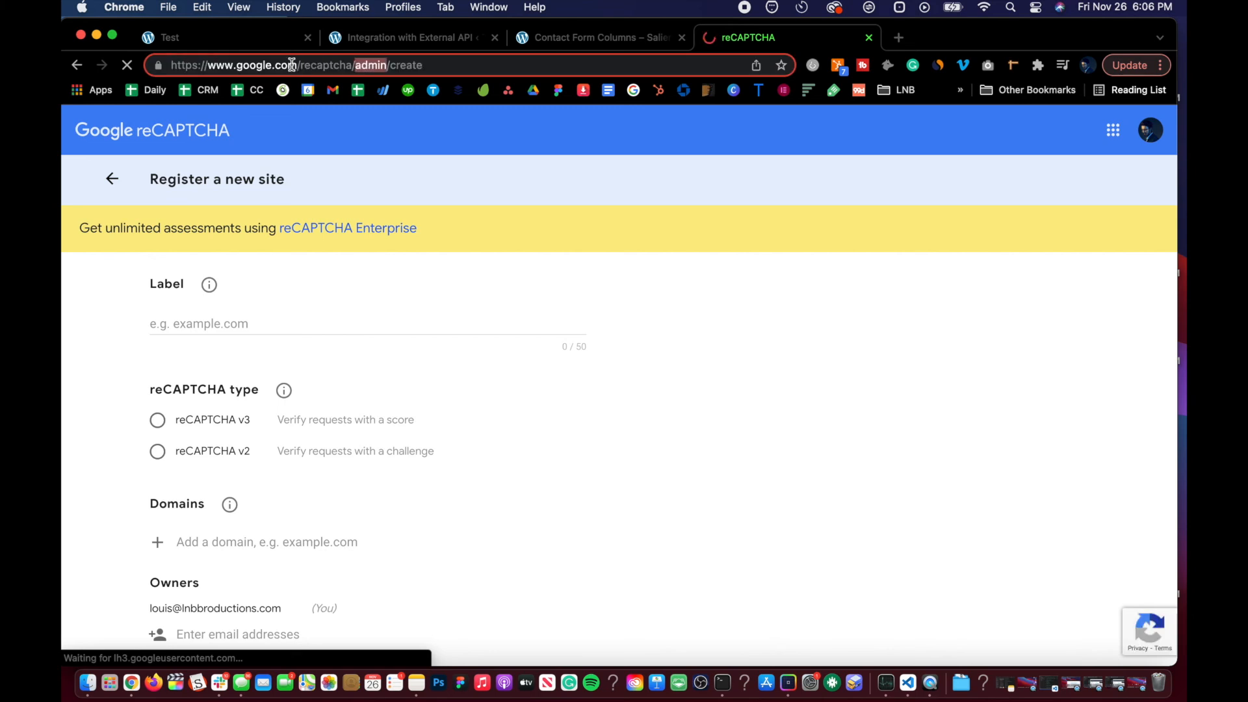
pyautogui.click(375, 158)
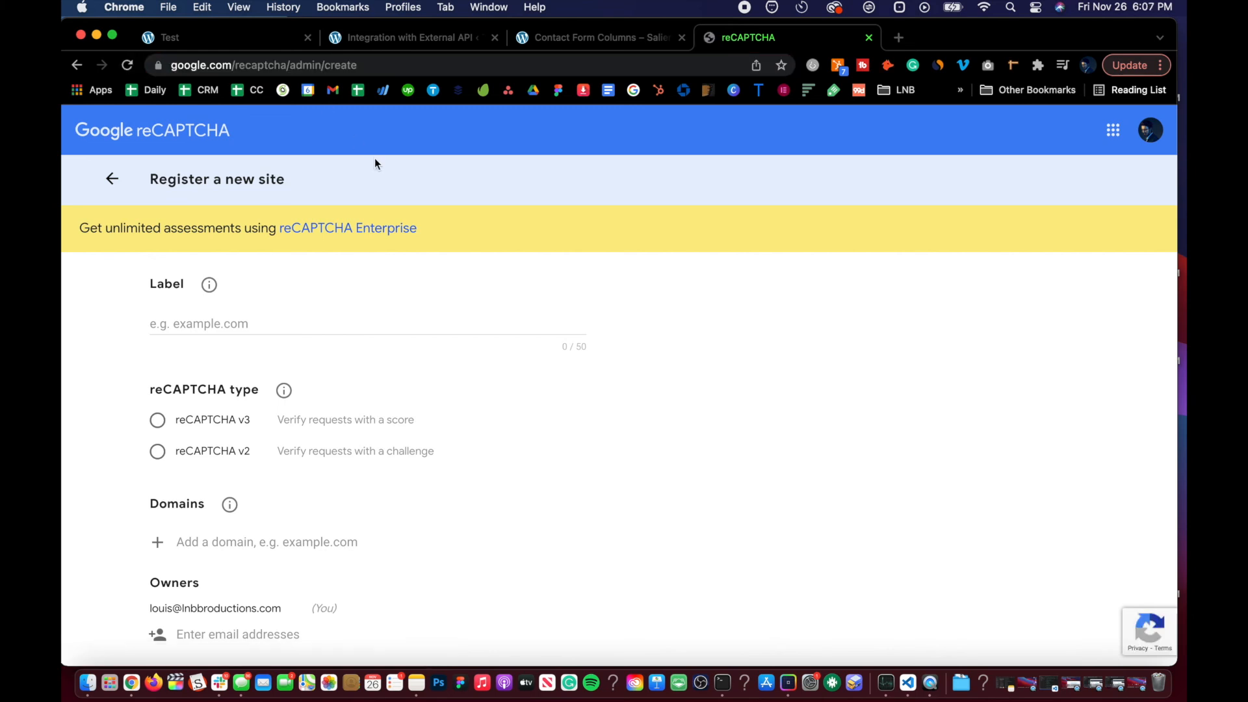
pyautogui.click(306, 319)
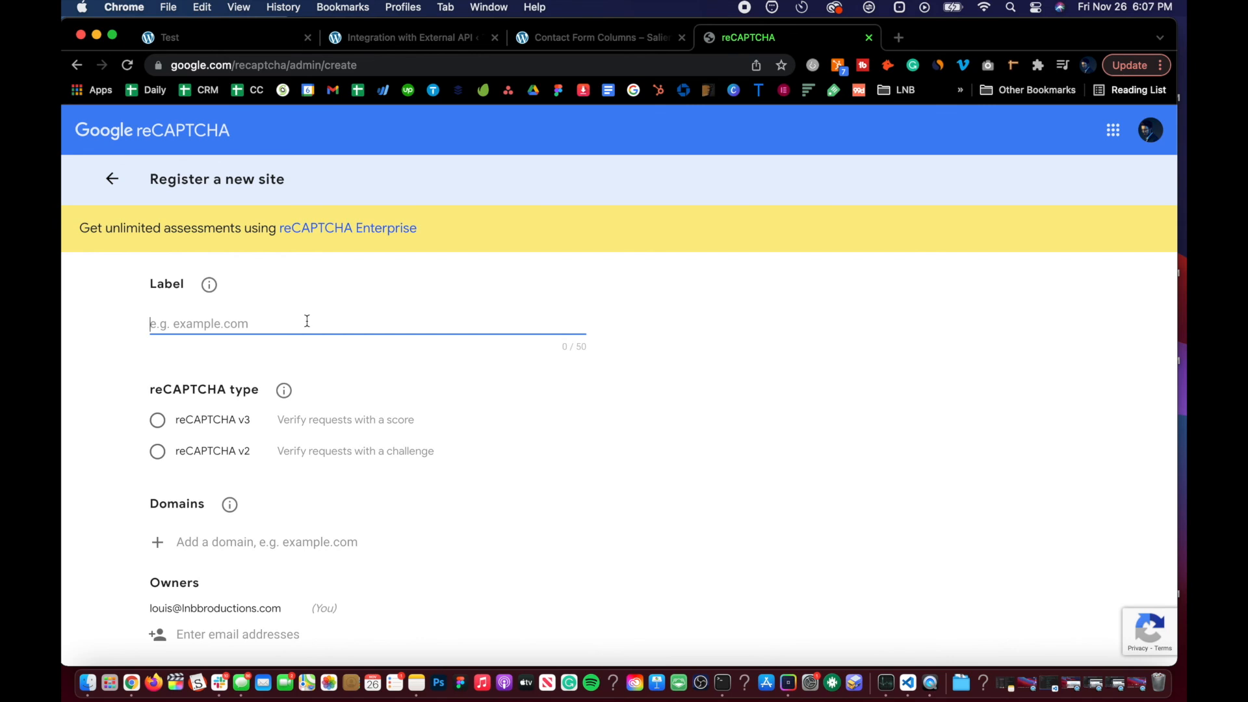
pyautogui.scroll(-3, 307, 321)
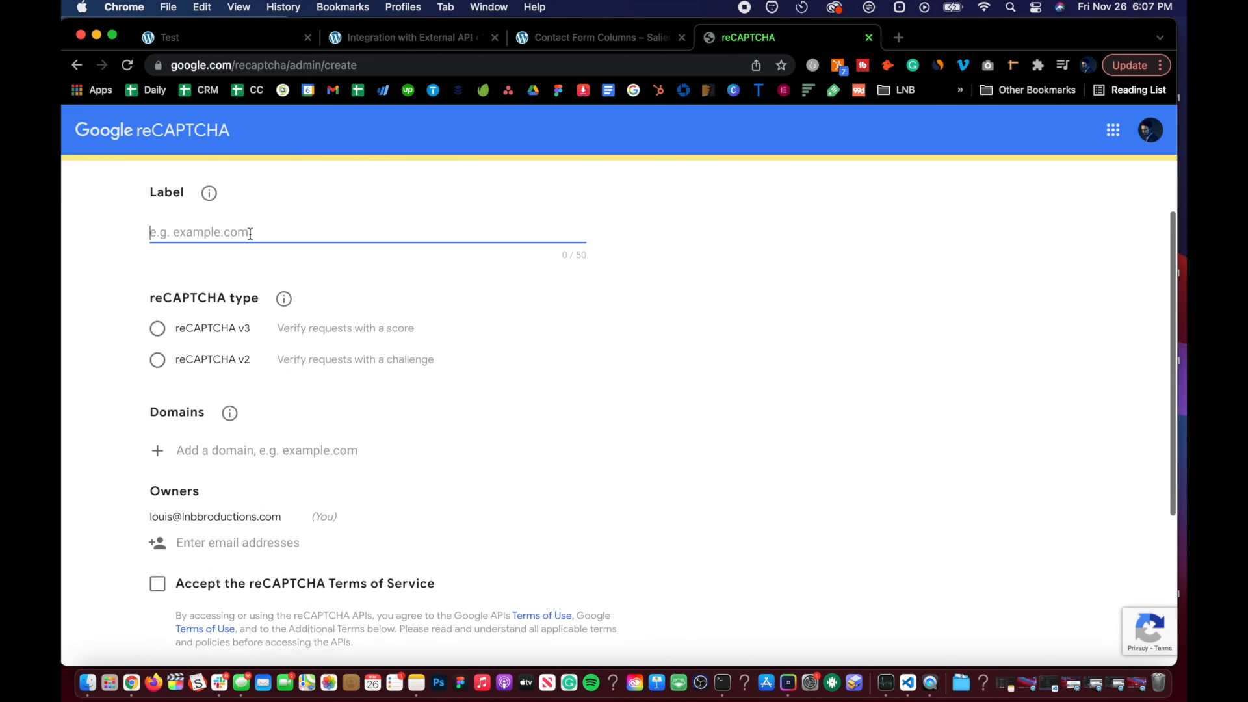
pyautogui.scroll(3, 250, 234)
pyautogui.scroll(-3, 237, 301)
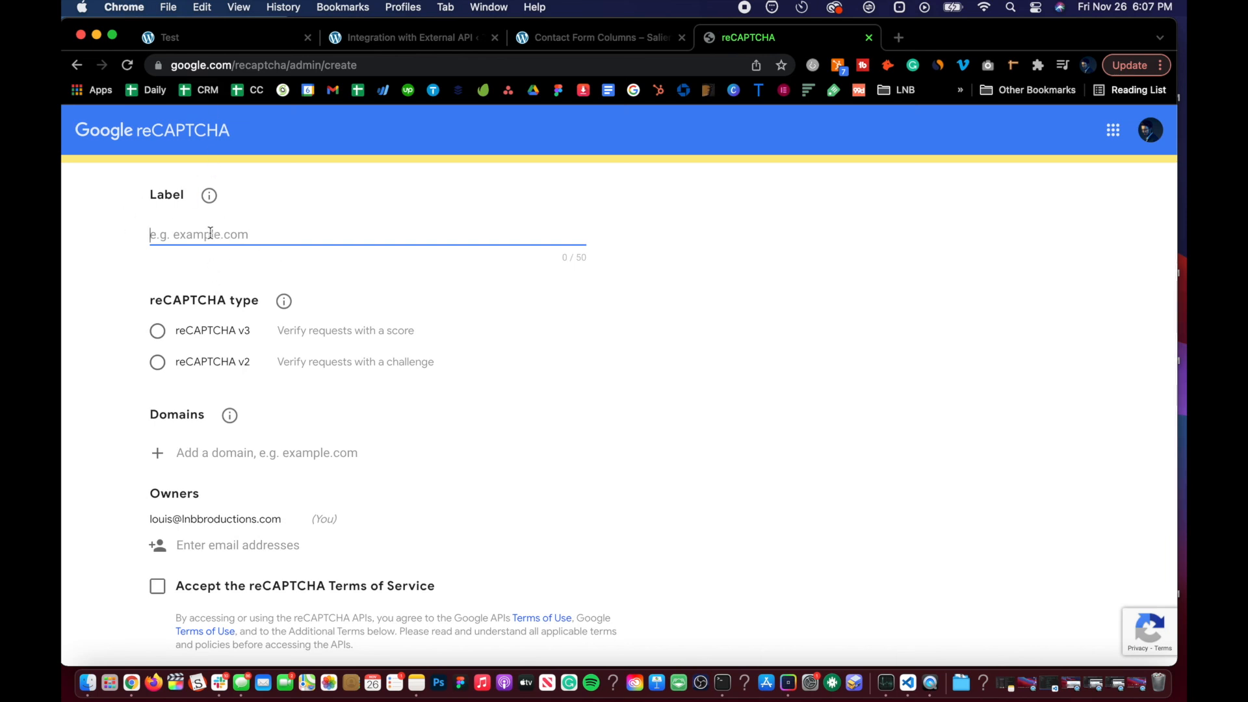
pyautogui.write('Test Site')
pyautogui.scroll(-2, 173, 283)
pyautogui.click(173, 280)
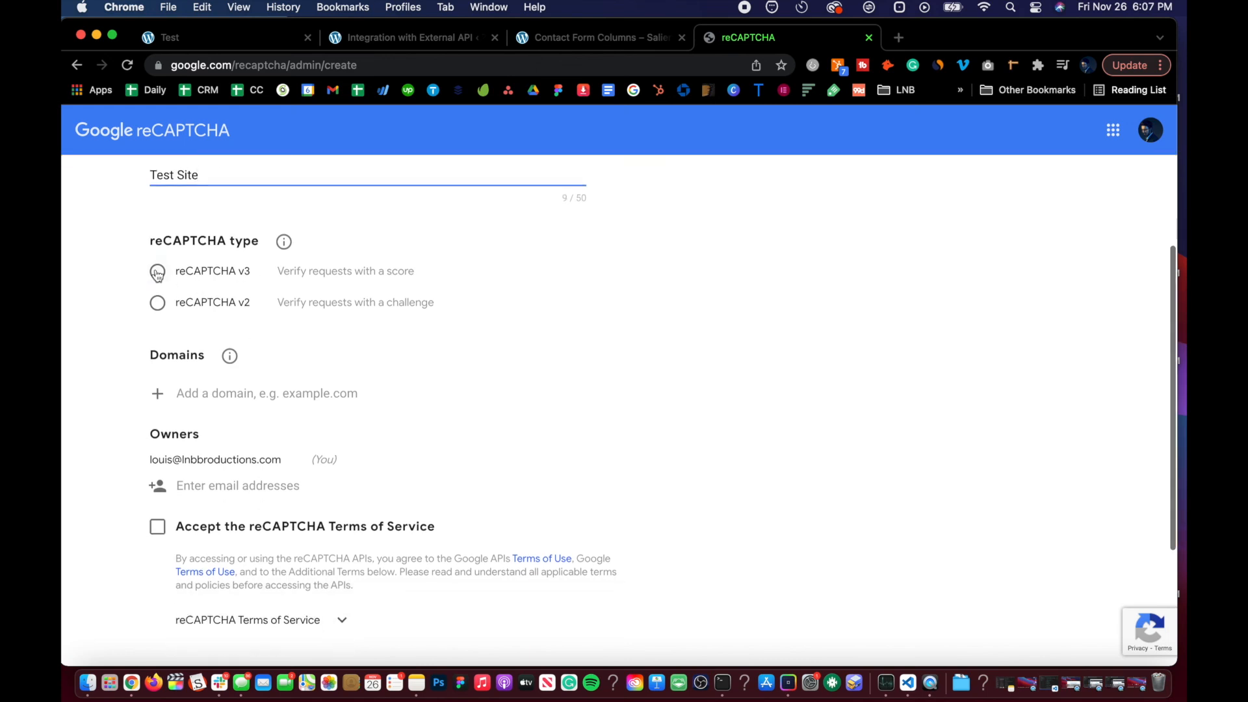
pyautogui.scroll(-4, 195, 279)
# Step: Add the site's domain salienttest.lnbbroductionstest.com, copied from the front-end page address, to the reCAPTCHA domains
pyautogui.click(207, 259)
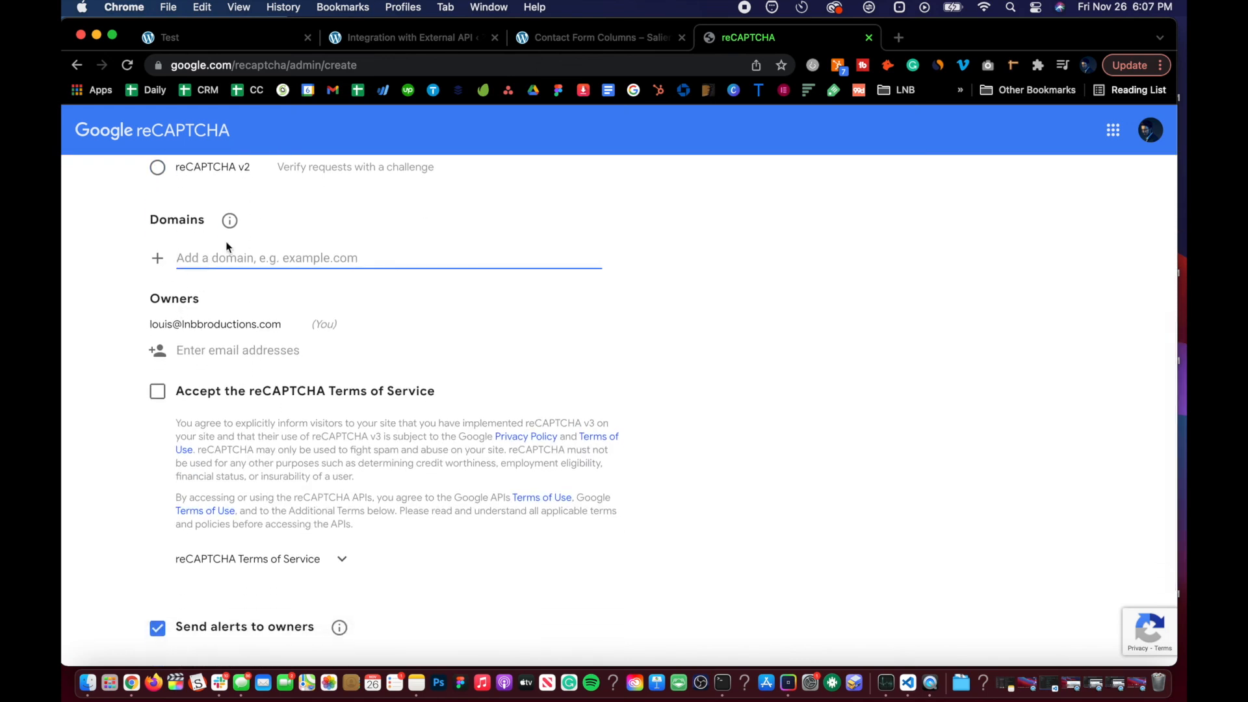
pyautogui.click(262, 37)
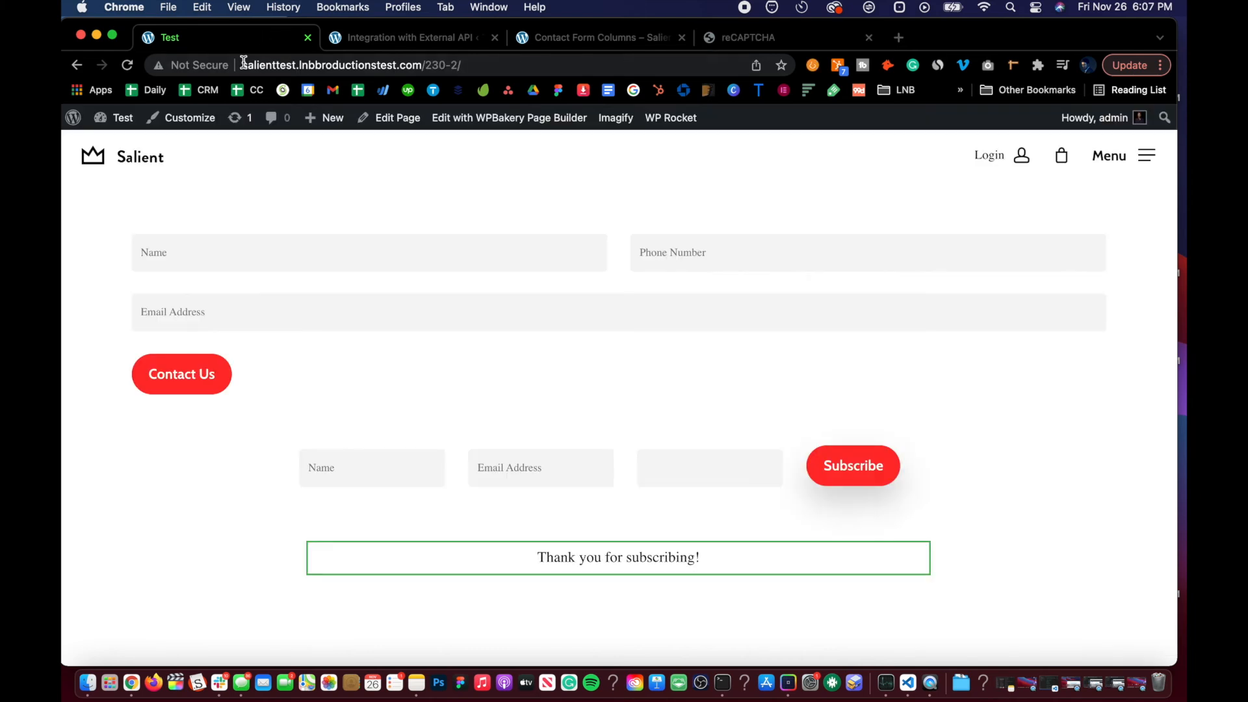
pyautogui.click(418, 64)
pyautogui.click(423, 64)
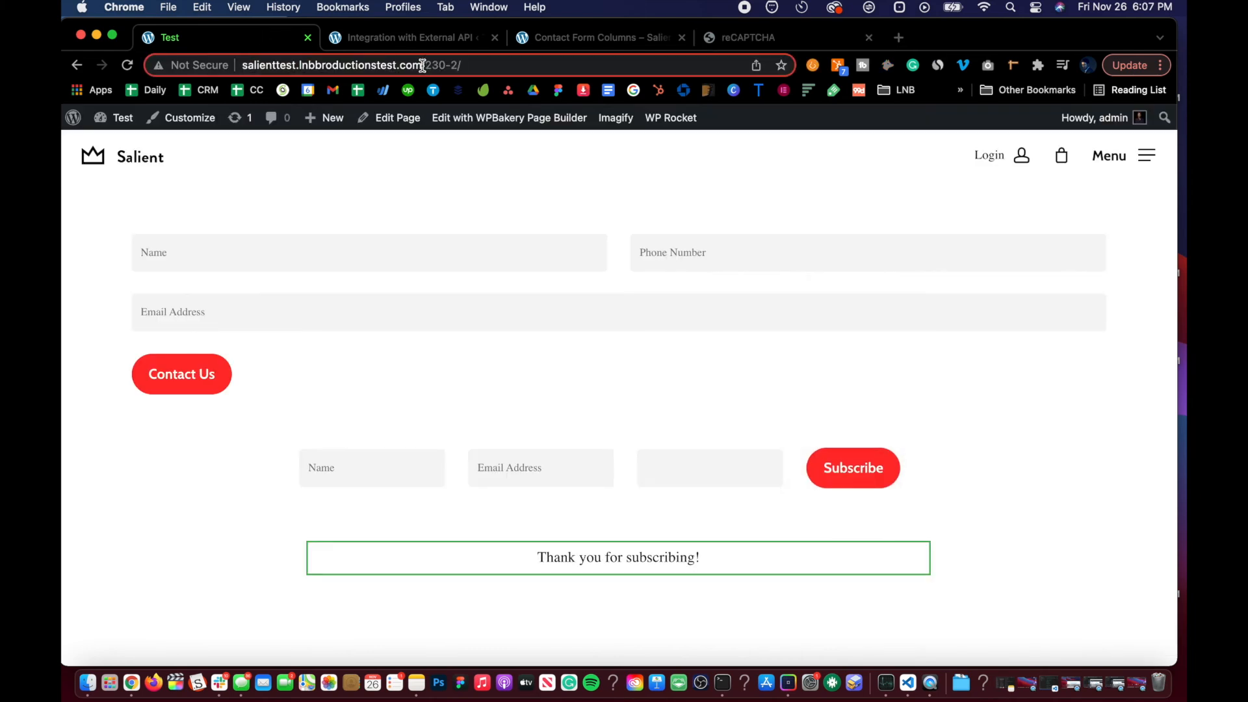
pyautogui.moveTo(419, 64); pyautogui.dragTo(147, 62)
pyautogui.press('super+c')
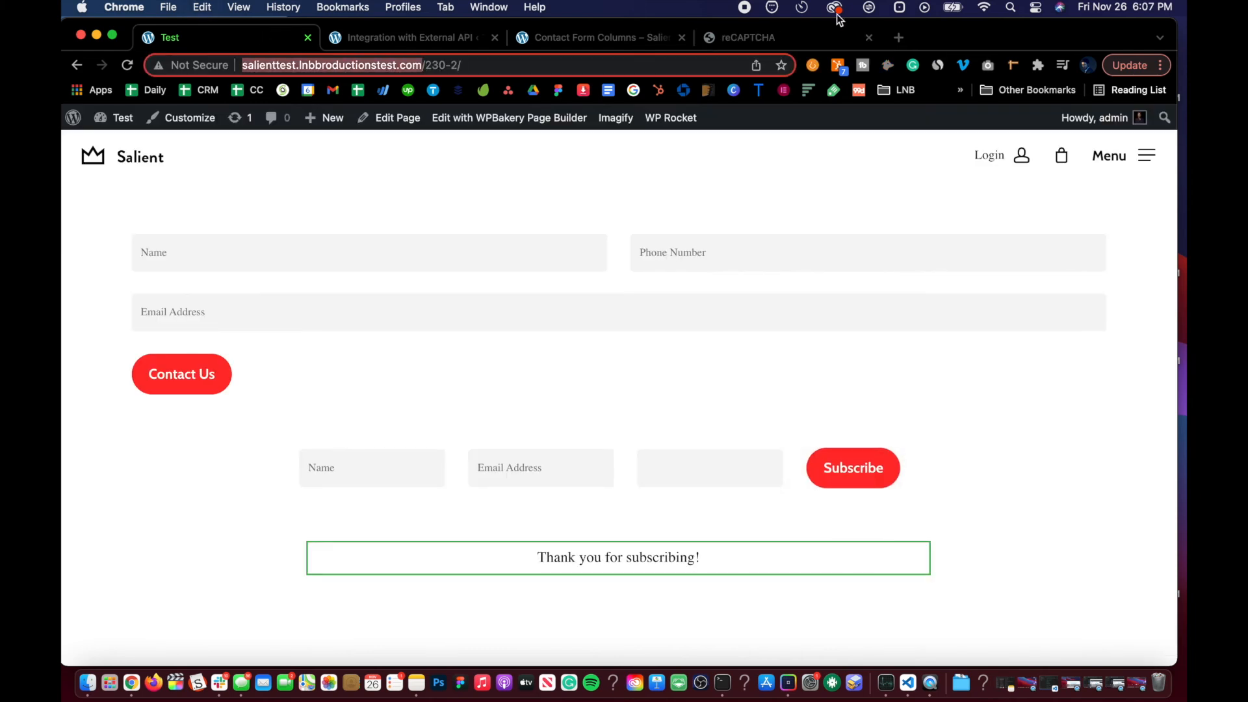
pyautogui.click(797, 42)
pyautogui.press('super+v')
pyautogui.moveTo(211, 257); pyautogui.dragTo(134, 256)
pyautogui.press('BackSpace')
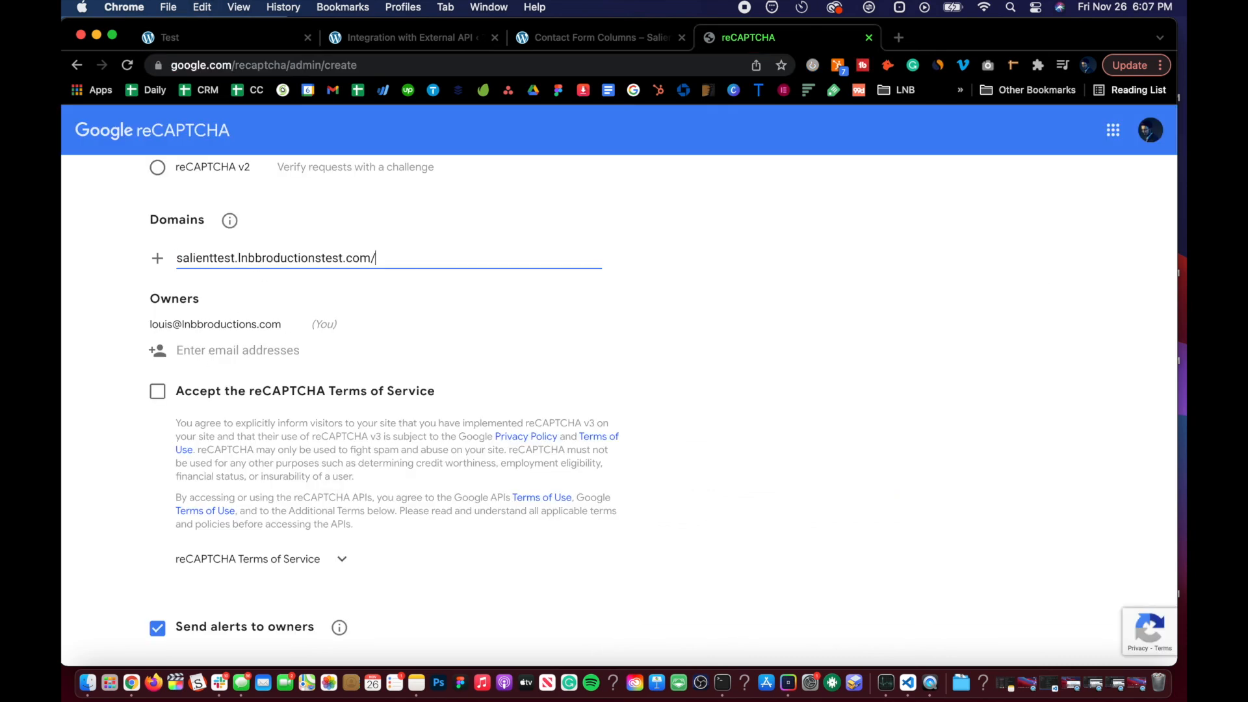
# Step: Accept the reCAPTCHA Terms of Service and submit the site registration
pyautogui.scroll(-1, 171, 383)
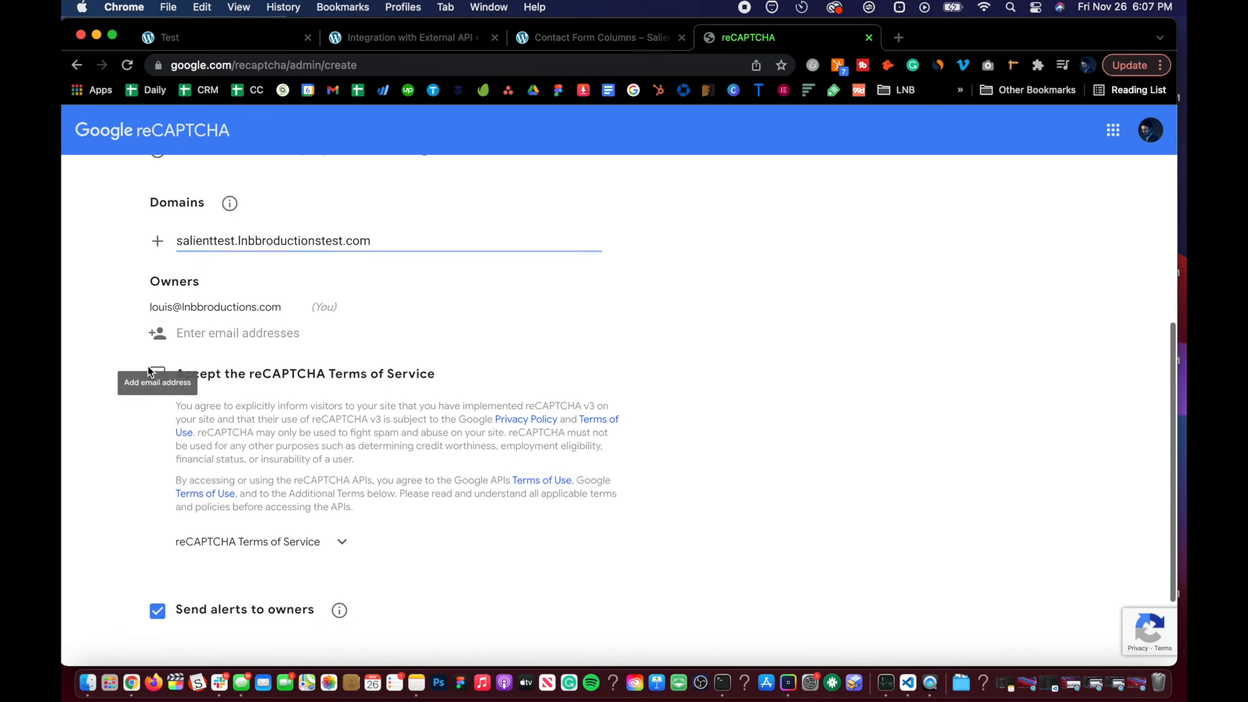
pyautogui.click(156, 373)
pyautogui.scroll(-3, 157, 378)
pyautogui.scroll(-1, 157, 378)
pyautogui.click(272, 583)
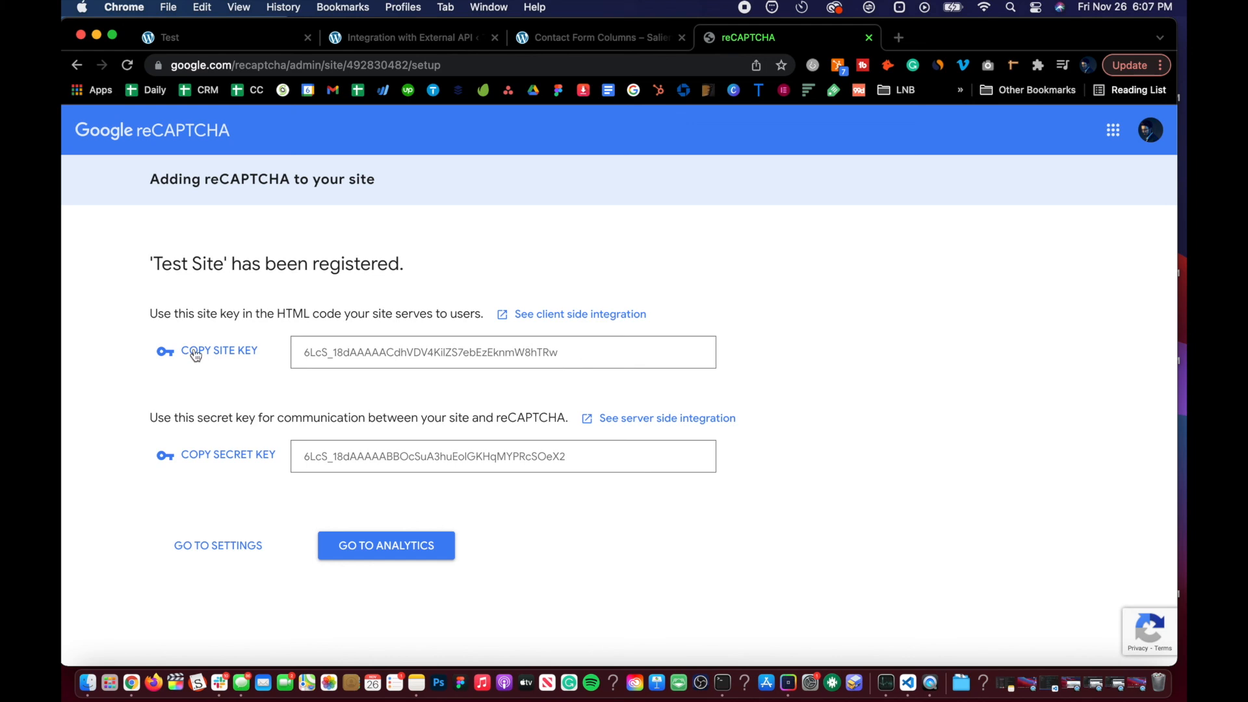
# Step: Copy the reCAPTCHA site key and paste it into the Site Key field of the integration
pyautogui.click(194, 355)
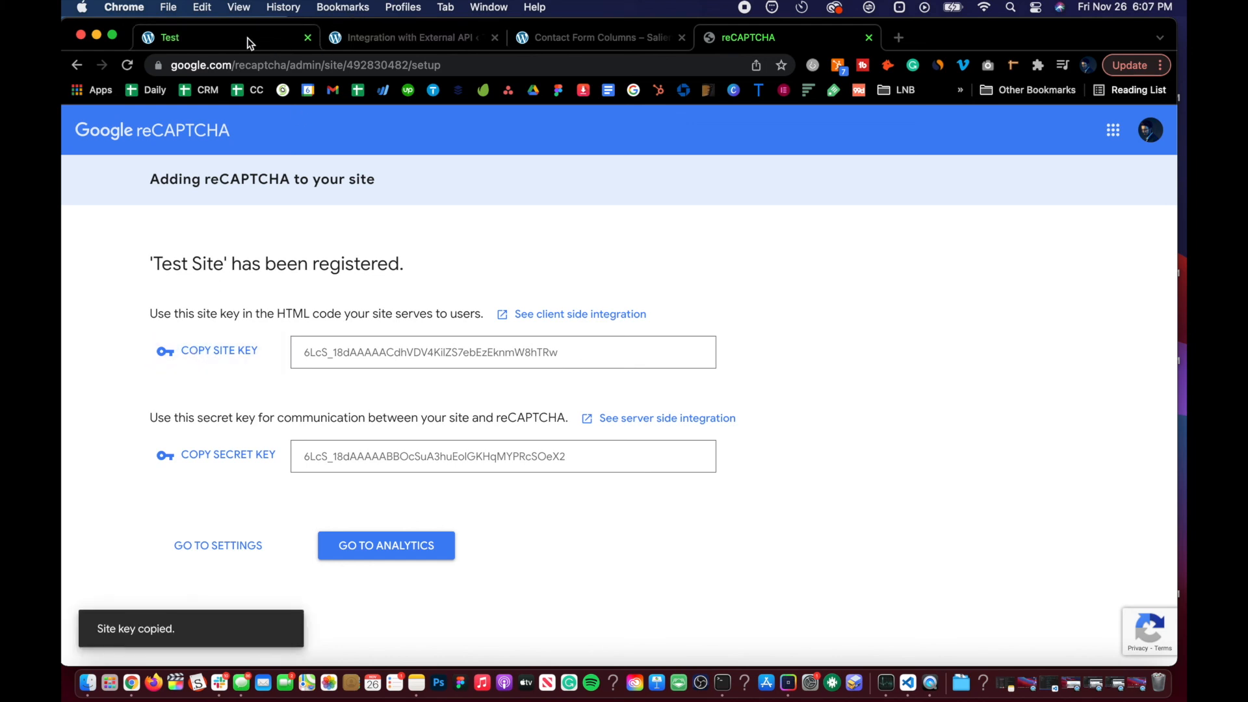
pyautogui.click(394, 39)
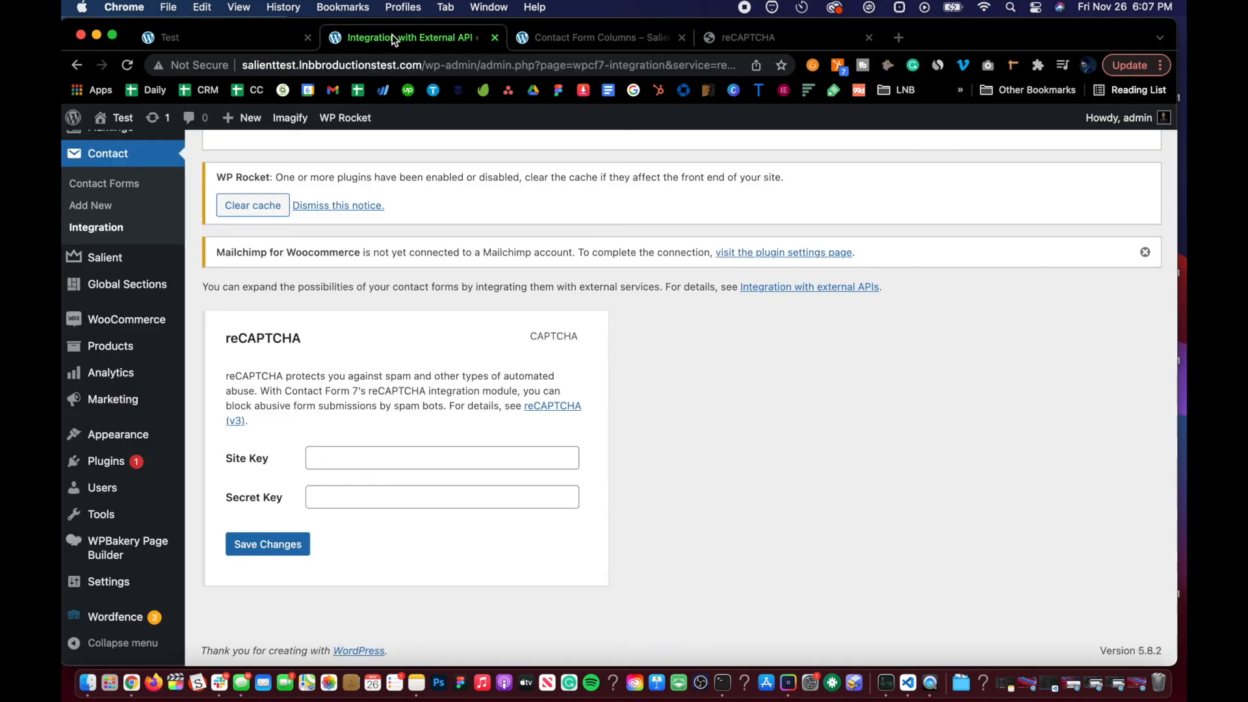
pyautogui.click(360, 459)
pyautogui.press('super+v')
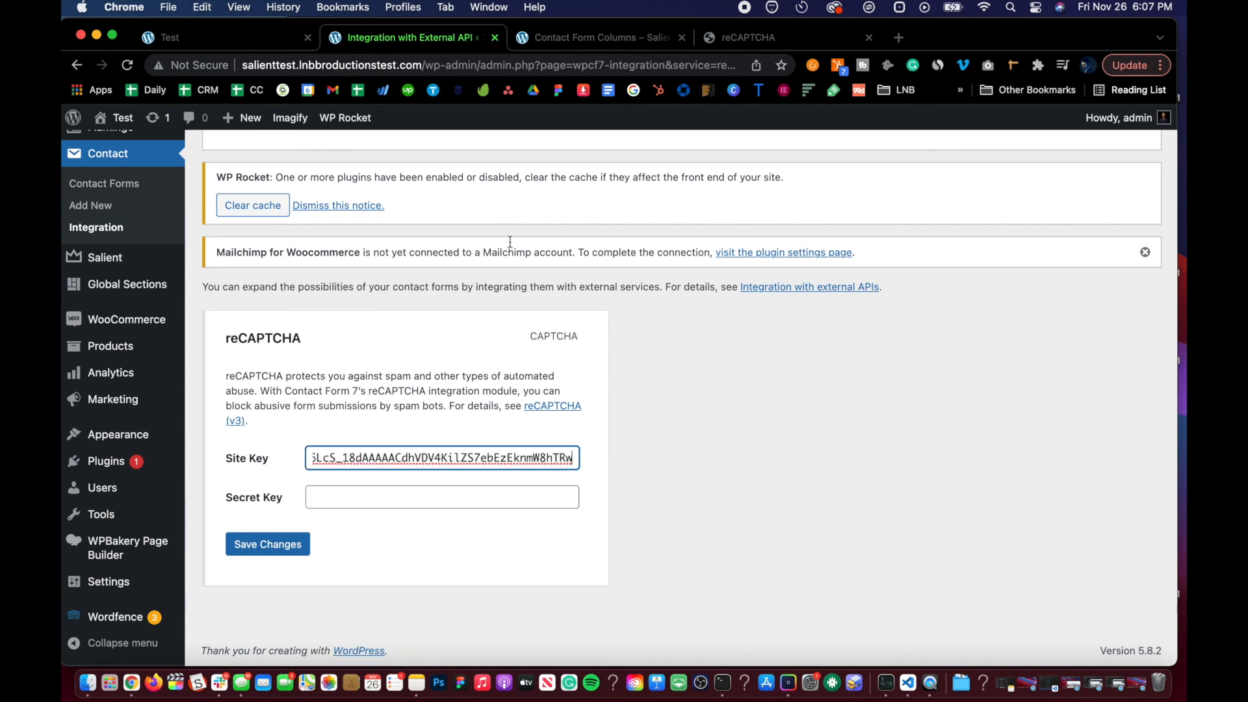
# Step: Copy the reCAPTCHA secret key into the Secret Key field and save the integration changes
pyautogui.click(757, 38)
pyautogui.click(239, 456)
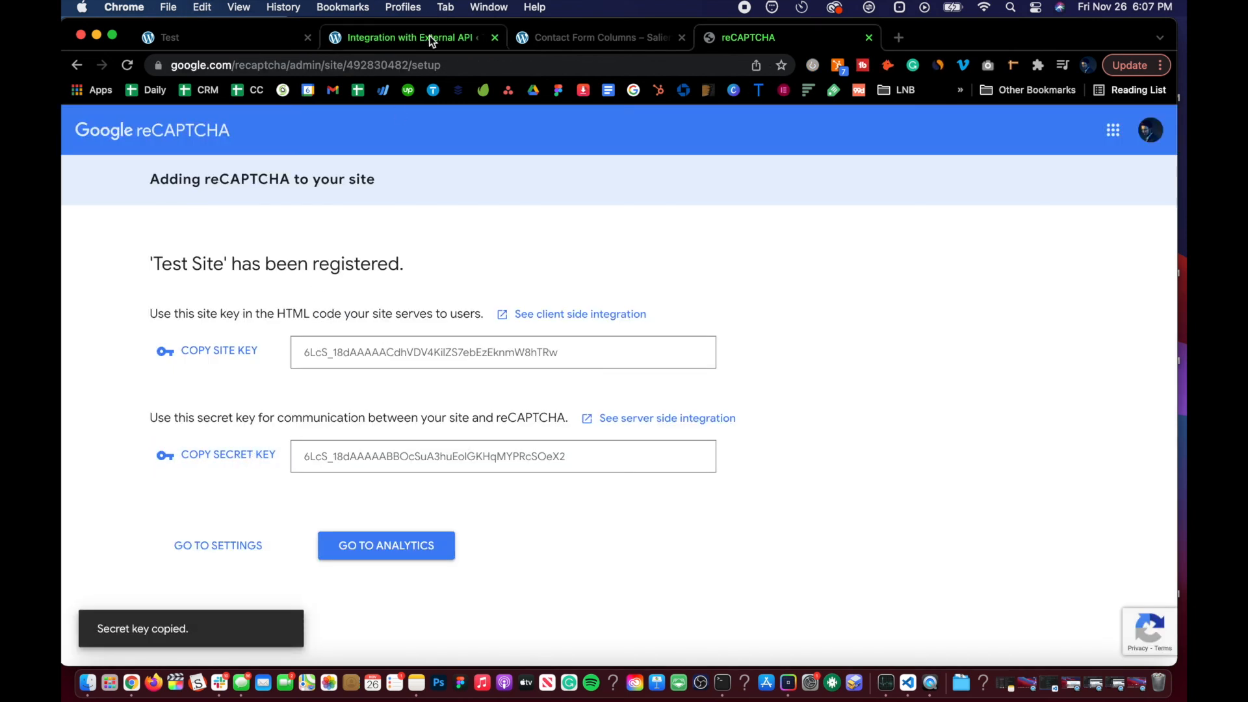
pyautogui.click(429, 37)
pyautogui.click(376, 495)
pyautogui.press('super+v')
pyautogui.click(268, 544)
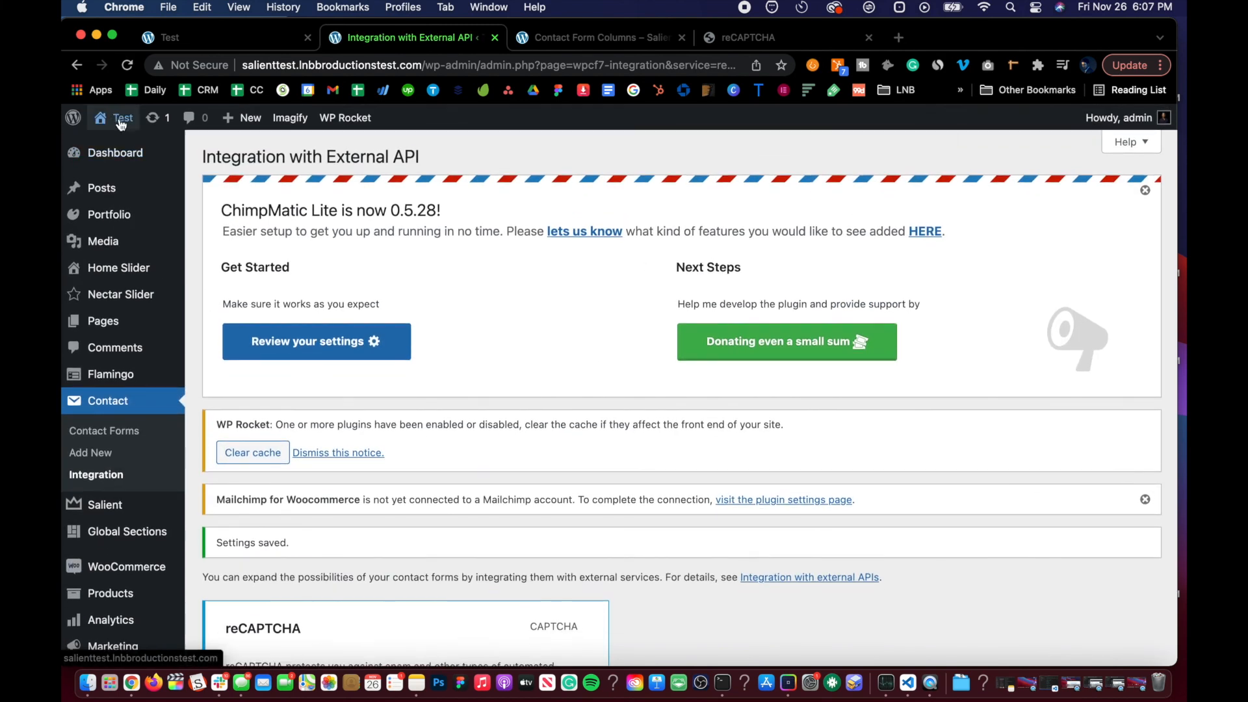
# Step: Open the site's front-end home page and scroll through it
pyautogui.moveTo(120, 124)
pyautogui.click(117, 146)
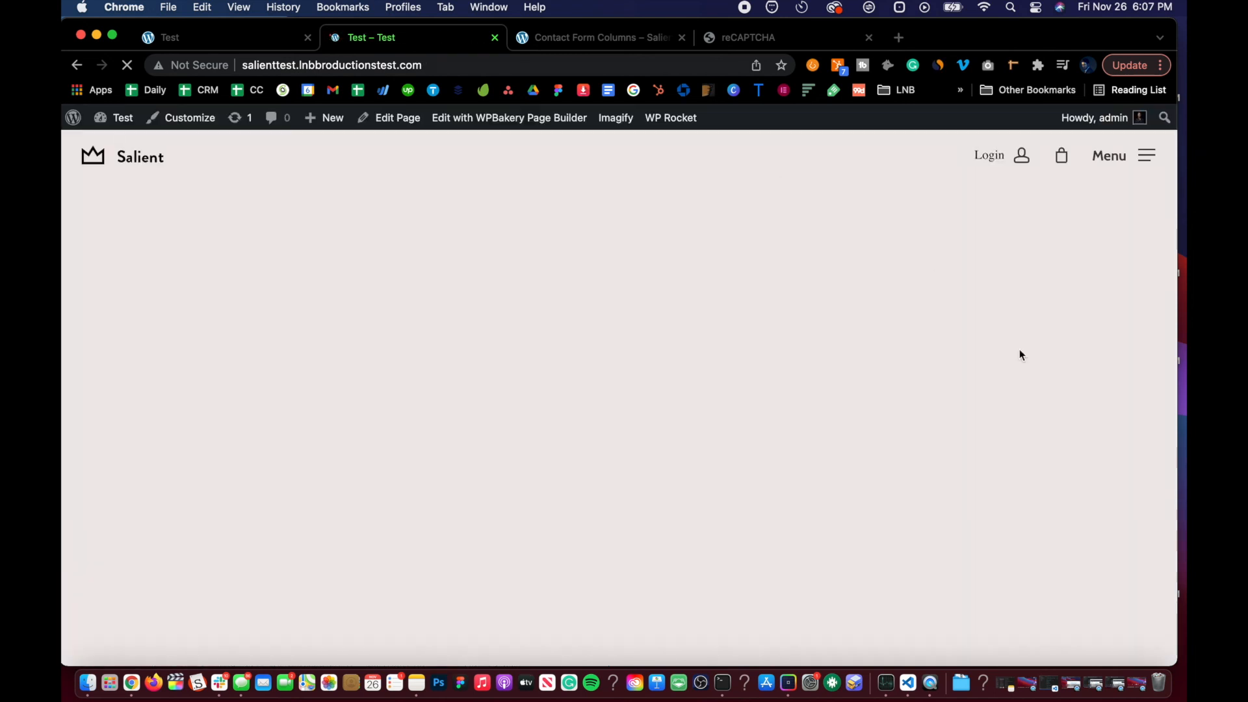
pyautogui.scroll(-1, 1055, 545)
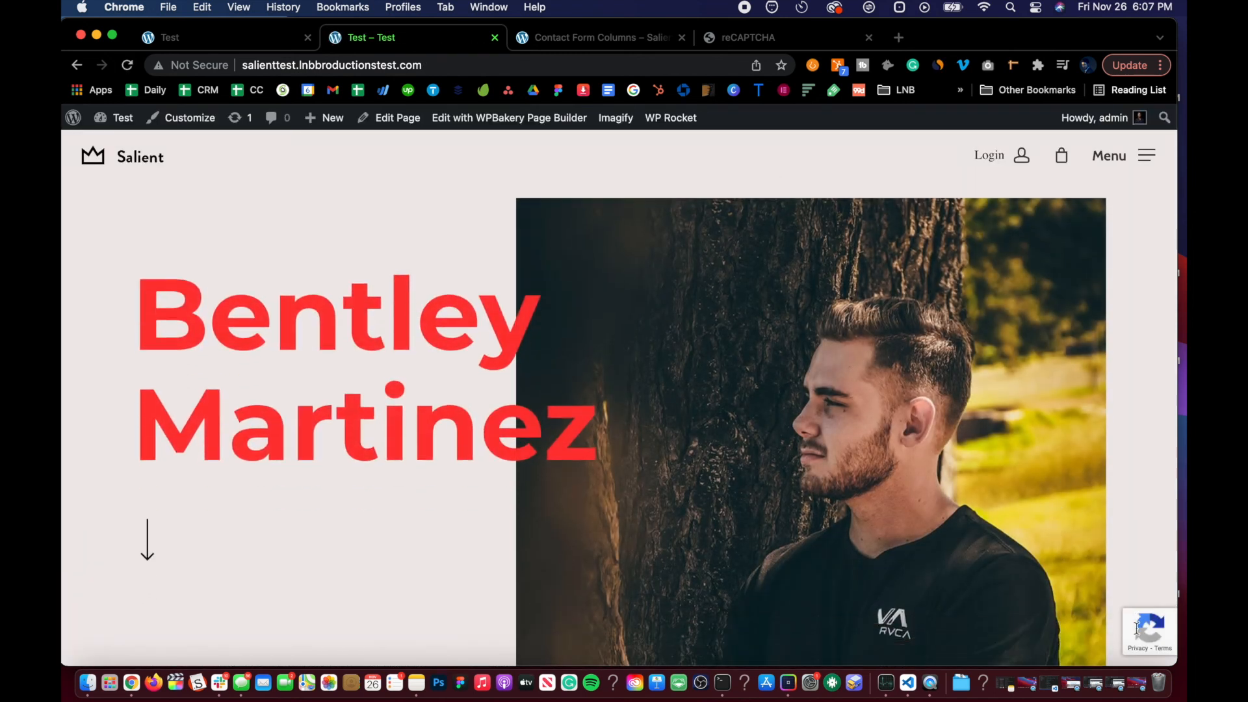
# Step: Check the reCAPTCHA badge on the front-end pages, switching between the home page and the forms page tabs
pyautogui.moveTo(1135, 629)
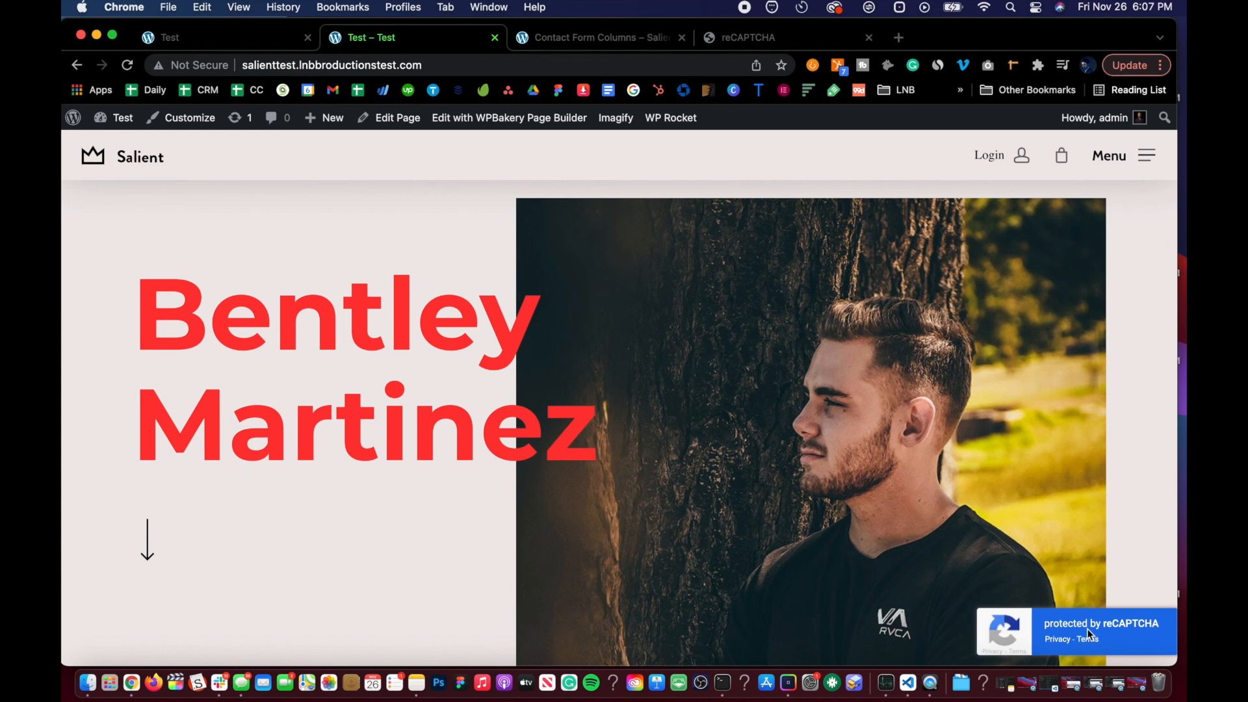
pyautogui.scroll(-5, 306, 399)
pyautogui.scroll(8, 307, 400)
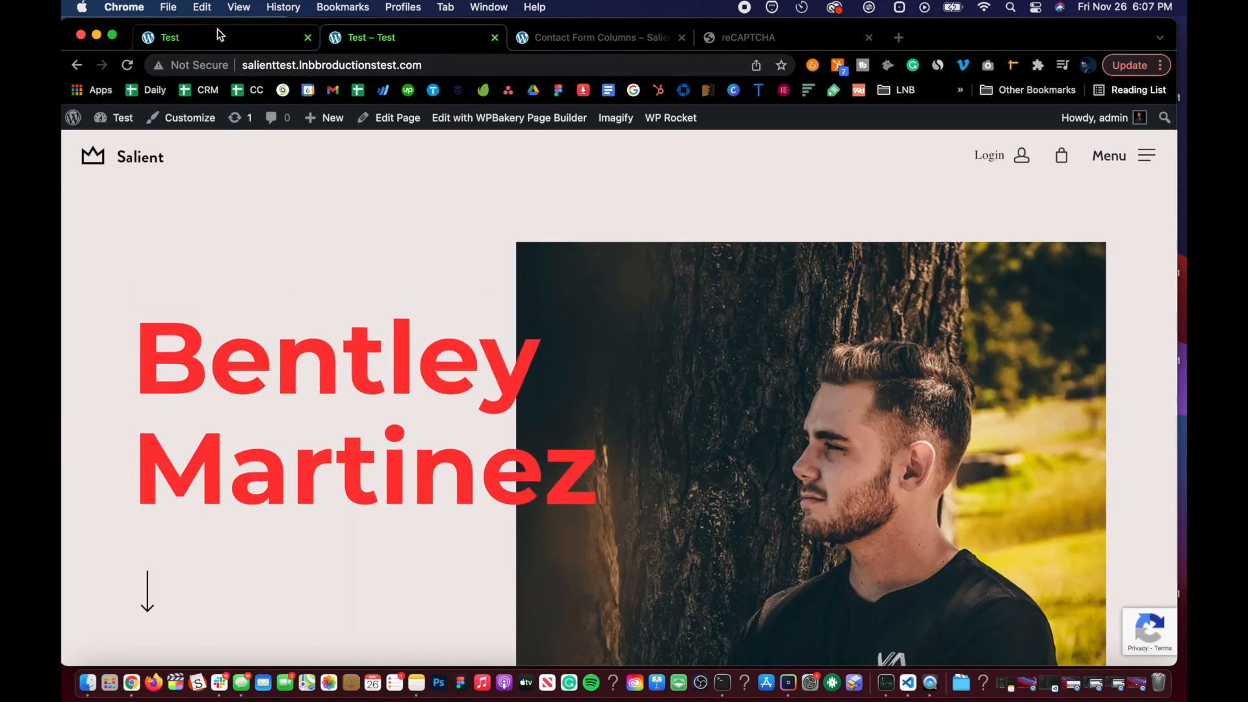
pyautogui.click(217, 41)
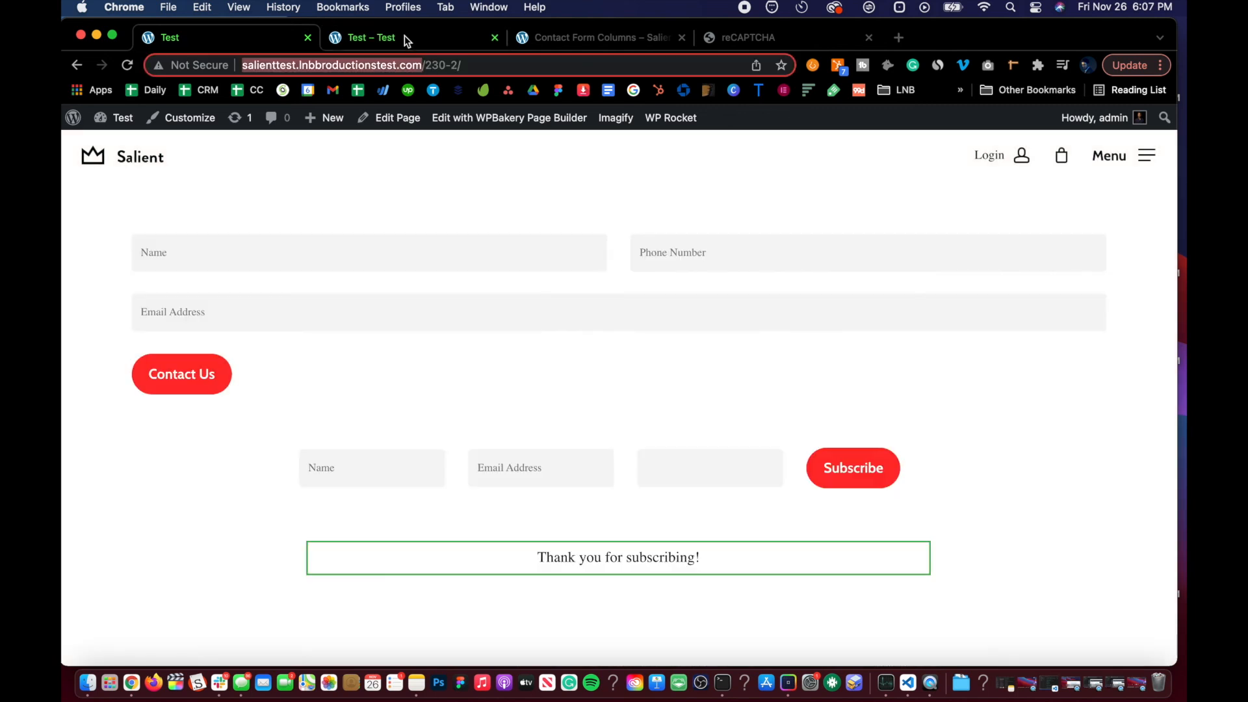
pyautogui.click(429, 37)
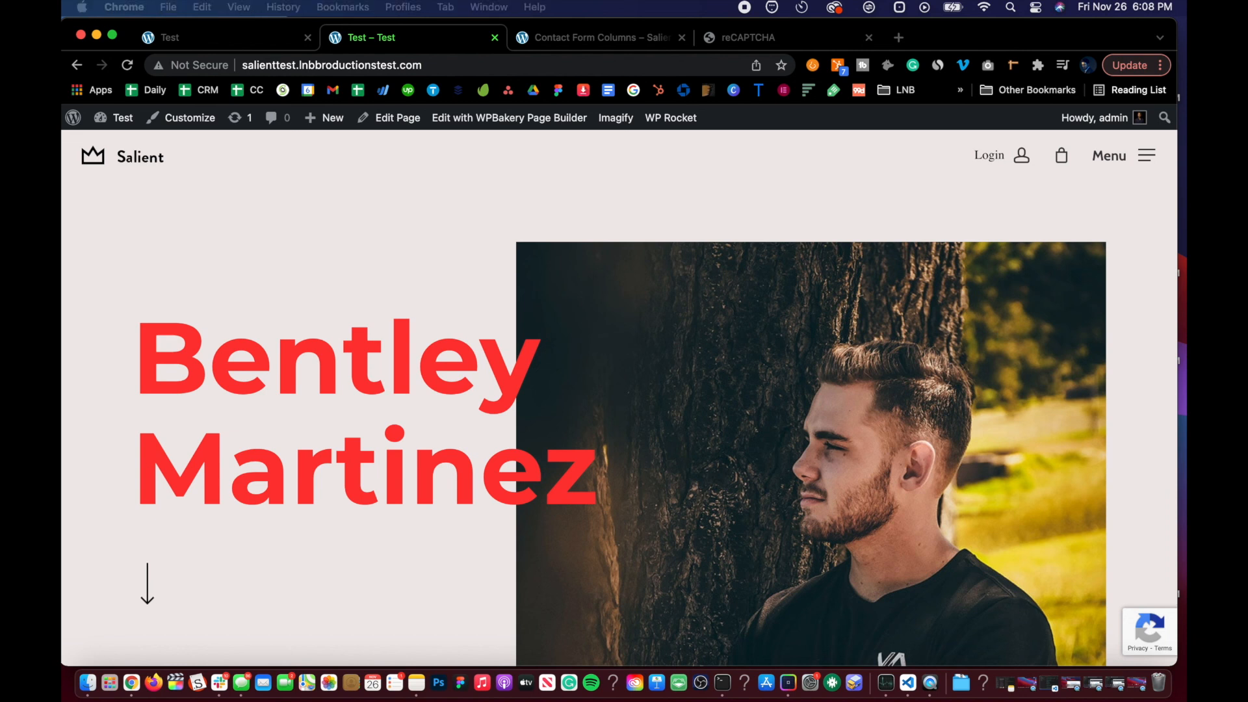
pyautogui.click(376, 333)
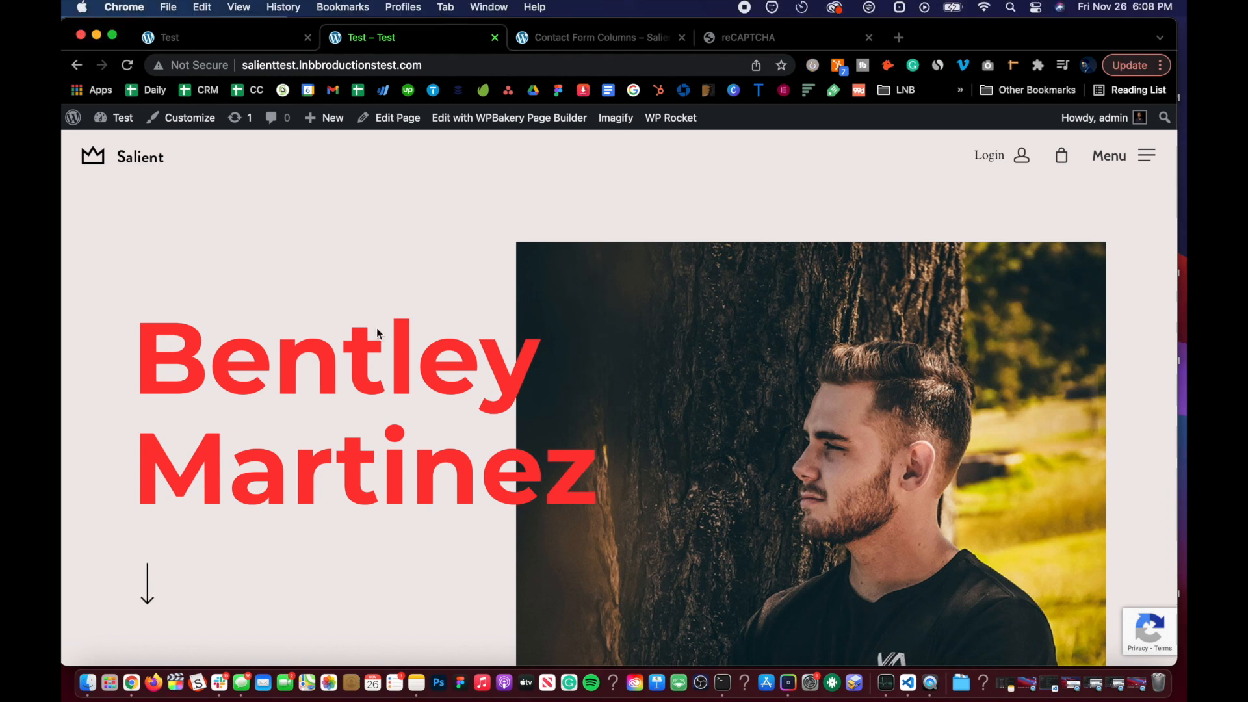
pyautogui.click(174, 37)
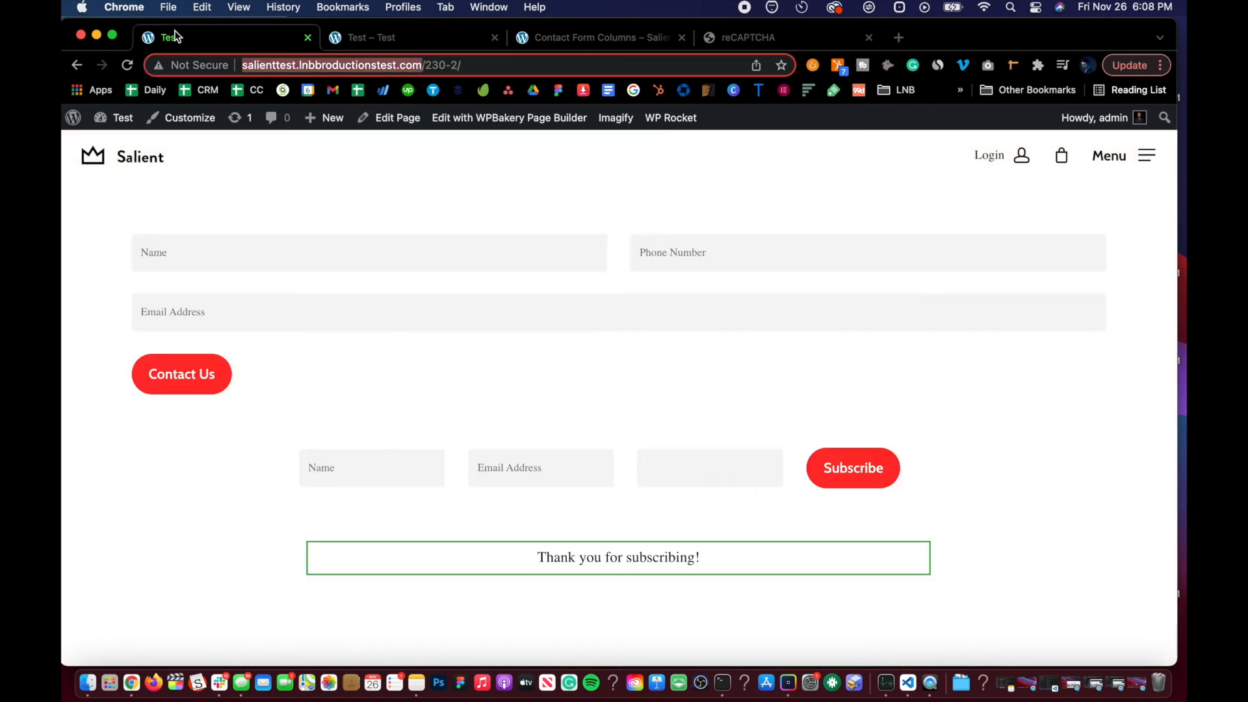
pyautogui.click(281, 410)
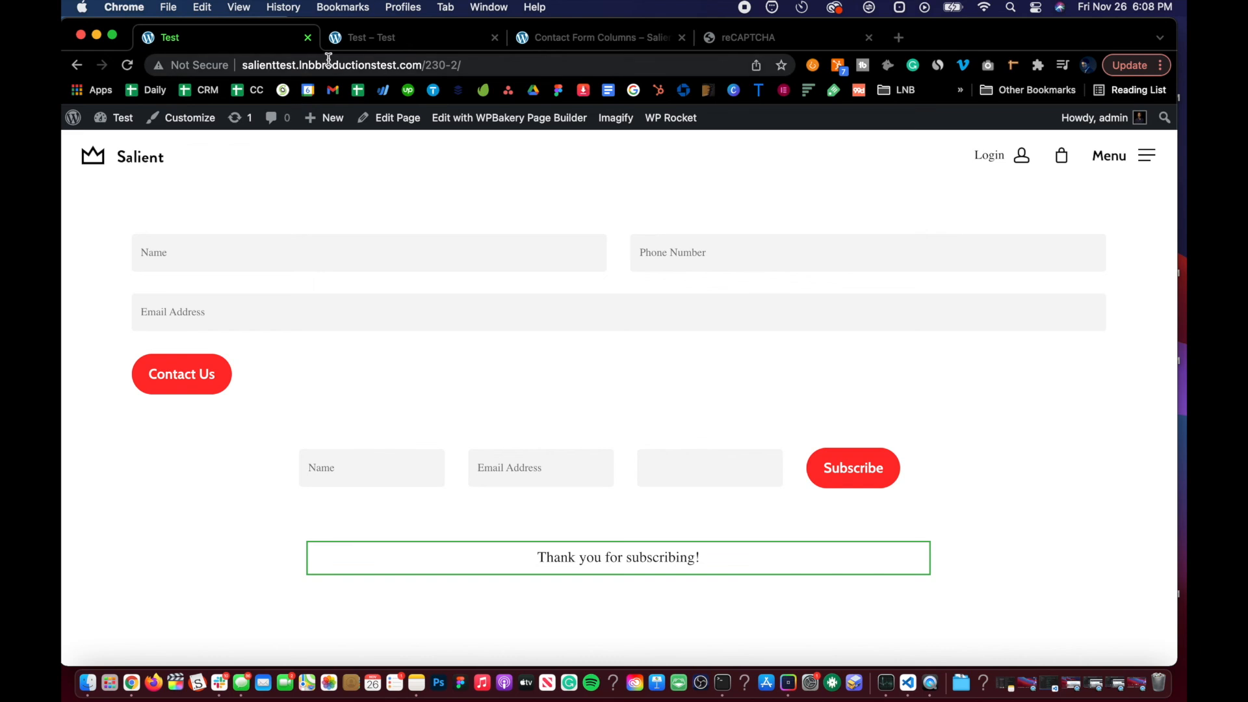
pyautogui.click(363, 41)
pyautogui.click(247, 41)
# Step: Go to the WordPress dashboard and open Contact Form 2 from the contact forms list for editing
pyautogui.moveTo(108, 118)
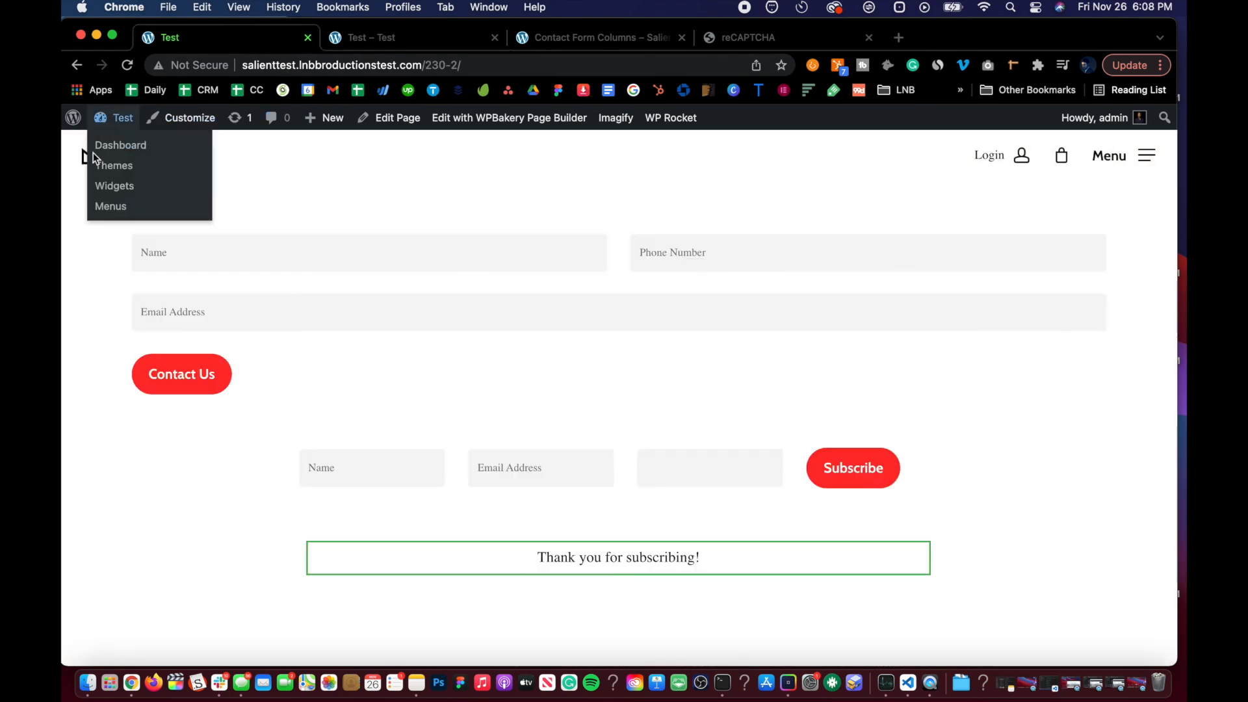
pyautogui.click(109, 150)
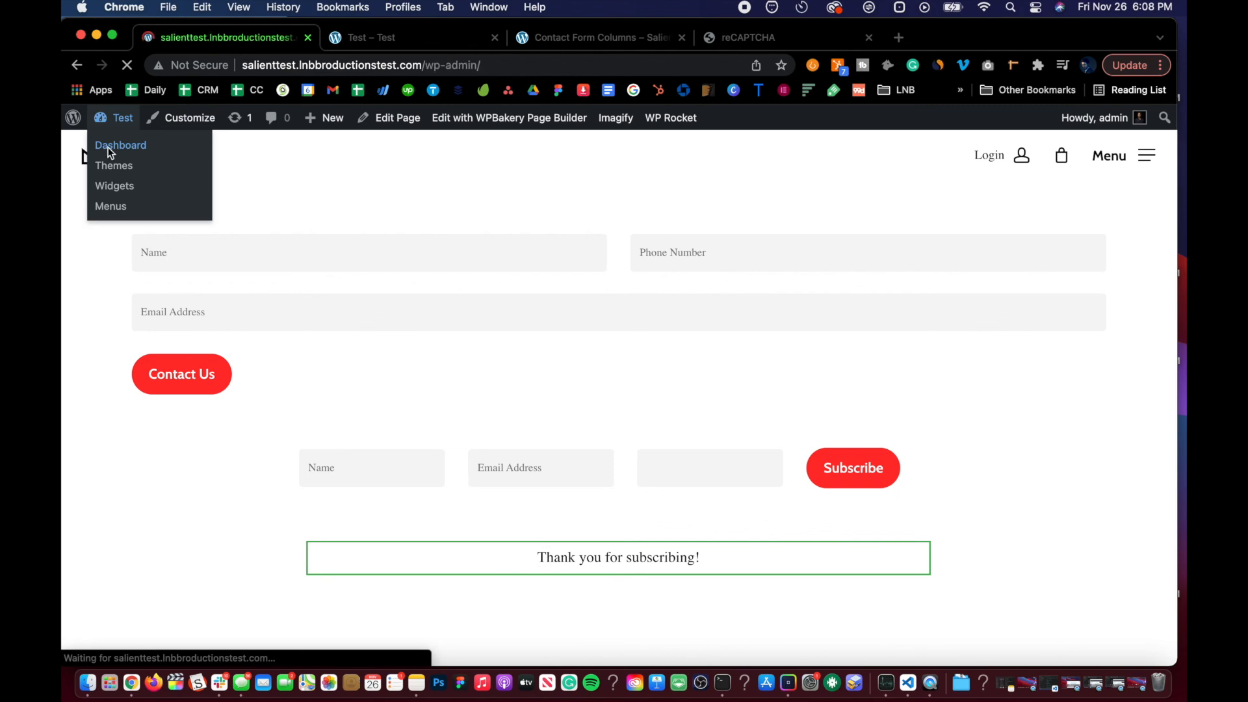
pyautogui.scroll(-3, 85, 390)
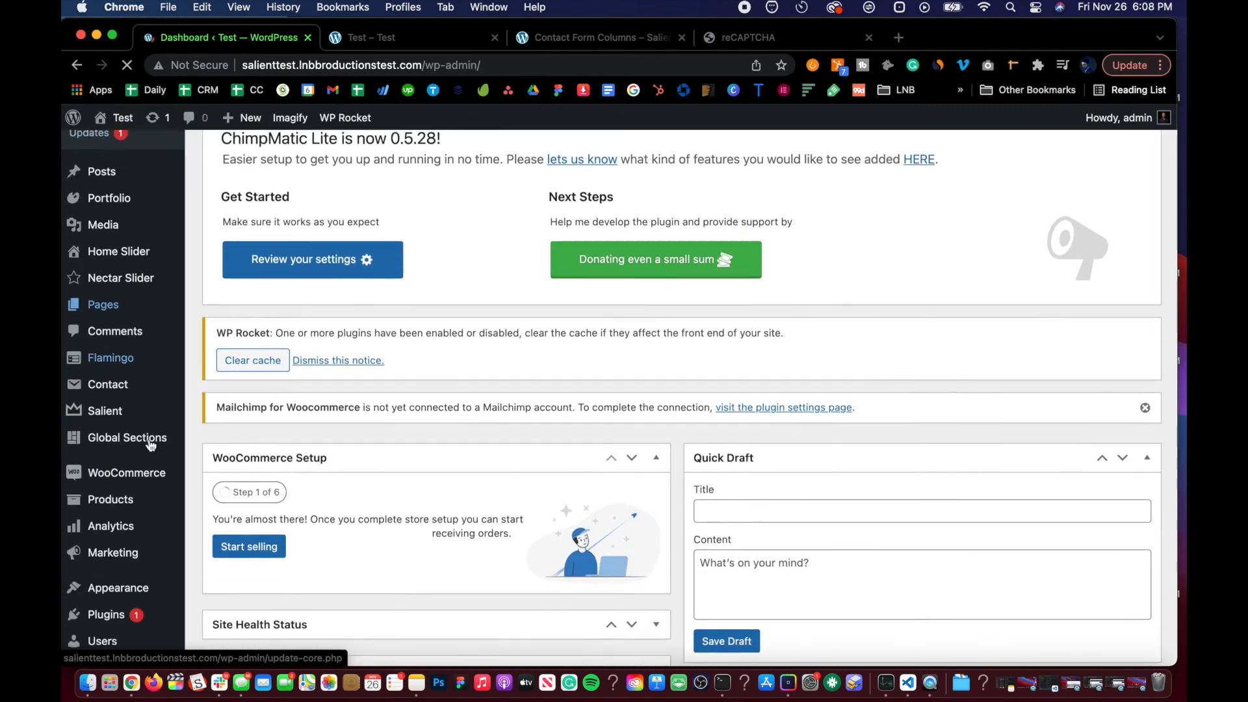
pyautogui.moveTo(159, 351)
pyautogui.click(235, 358)
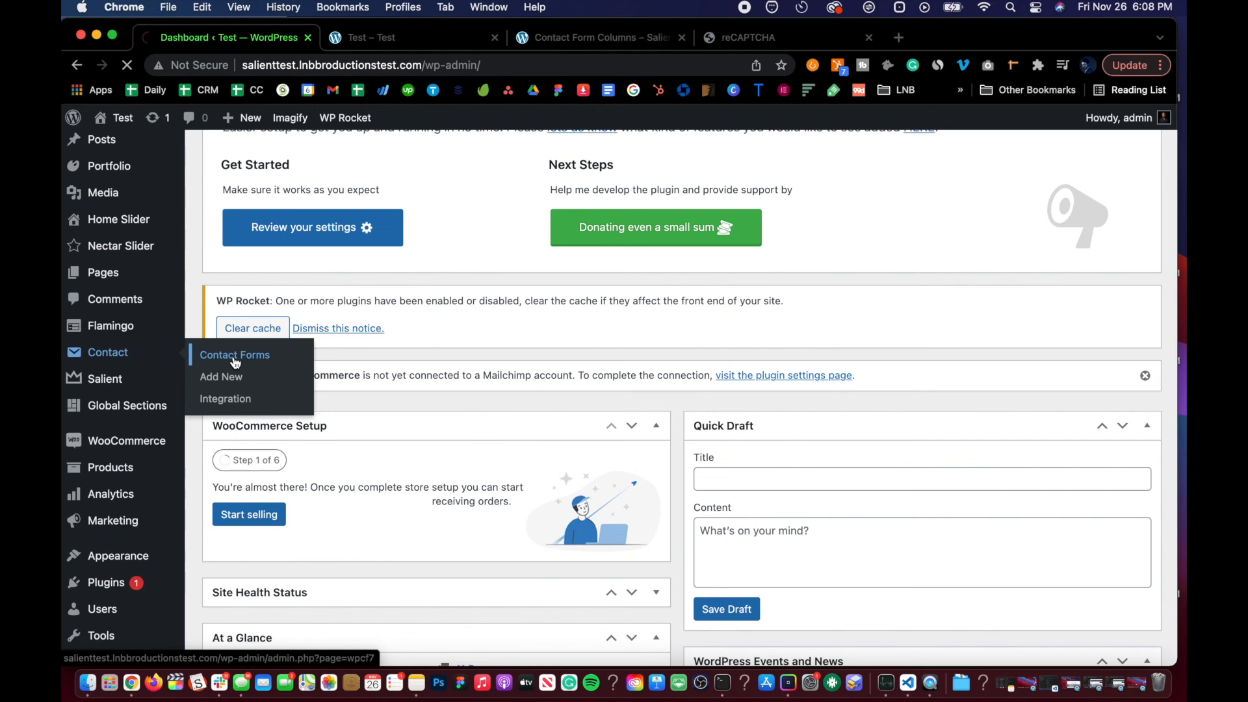
pyautogui.scroll(-10, 375, 402)
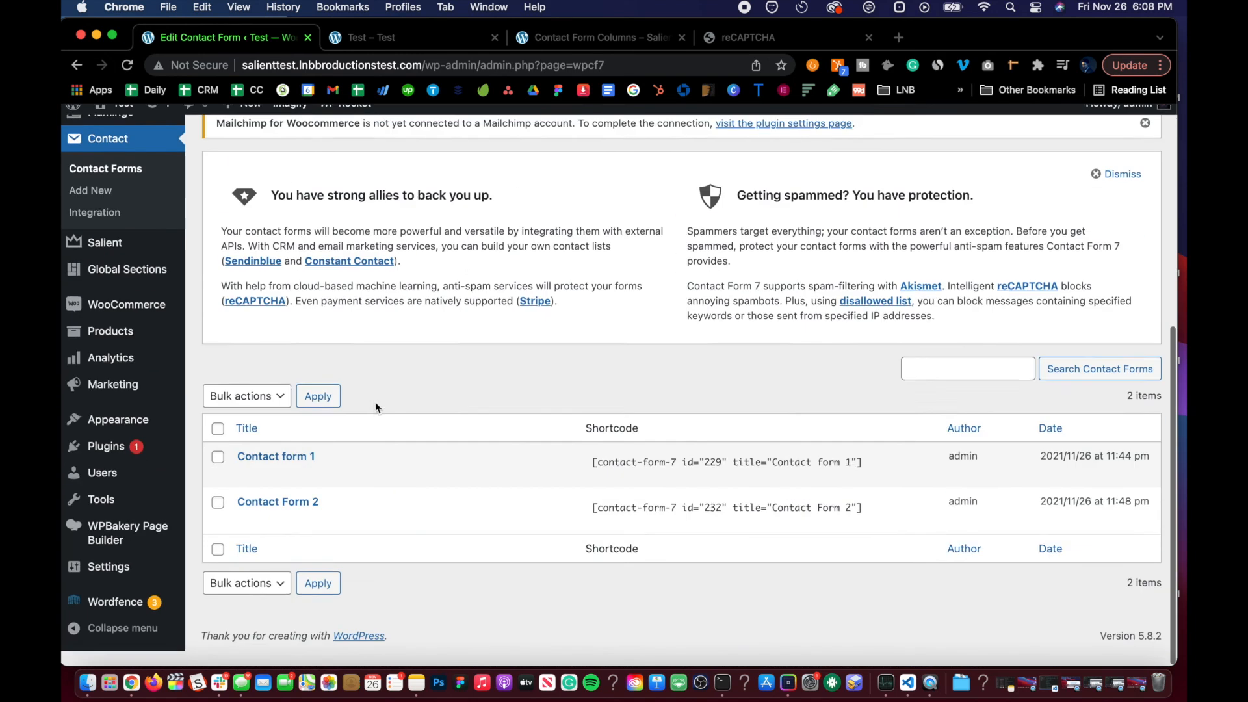
pyautogui.click(247, 534)
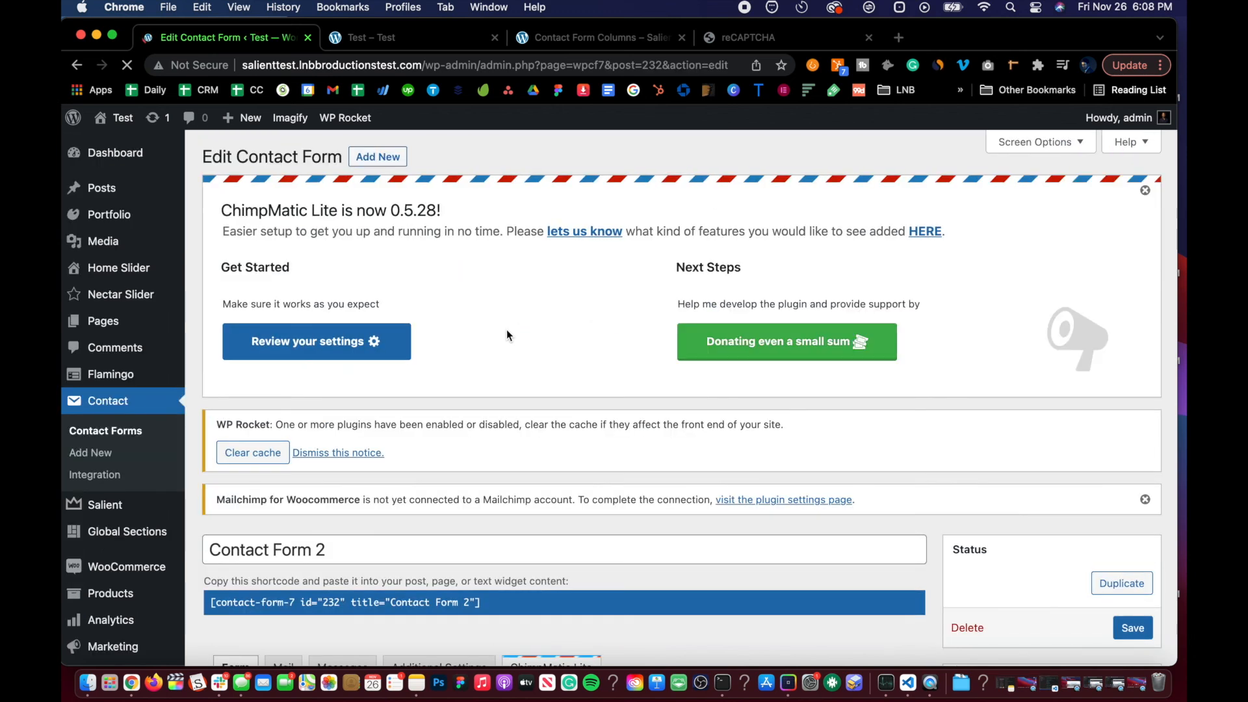
# Step: Review the Mail tab settings of Contact Form 2, including recipients, subject and message body
pyautogui.scroll(-5, 311, 468)
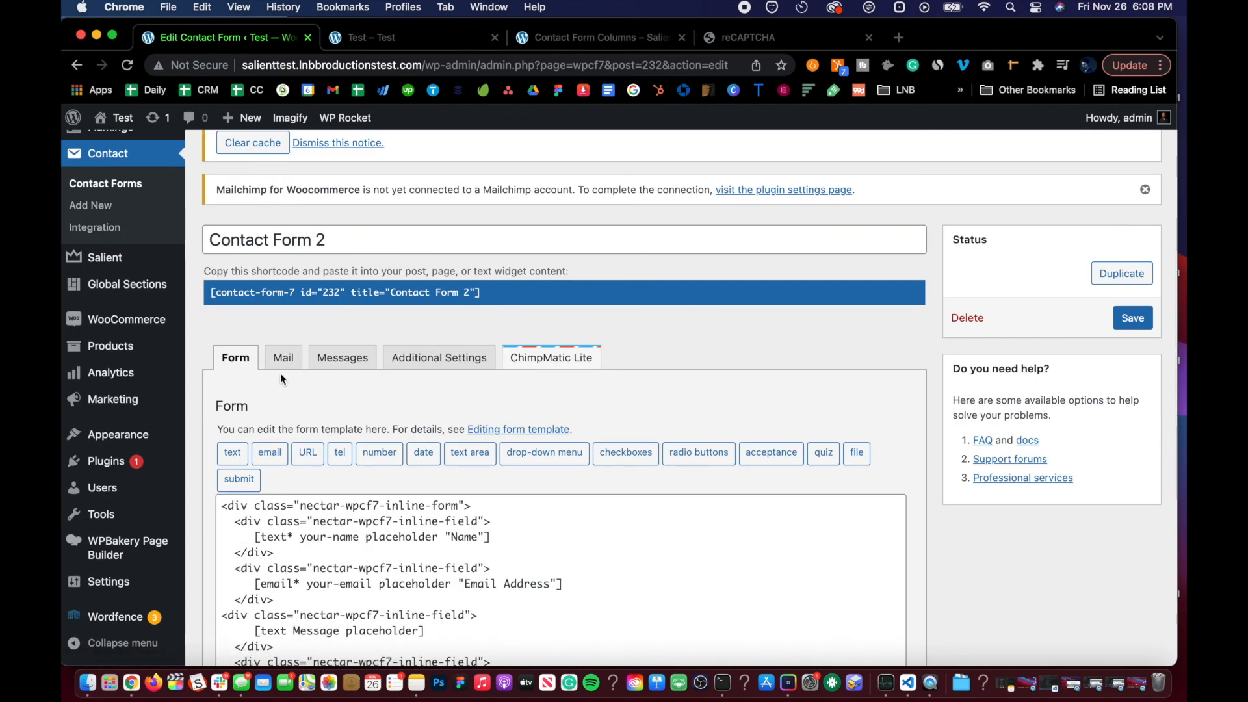
pyautogui.scroll(-1, 279, 372)
pyautogui.click(272, 347)
pyautogui.scroll(-2, 272, 354)
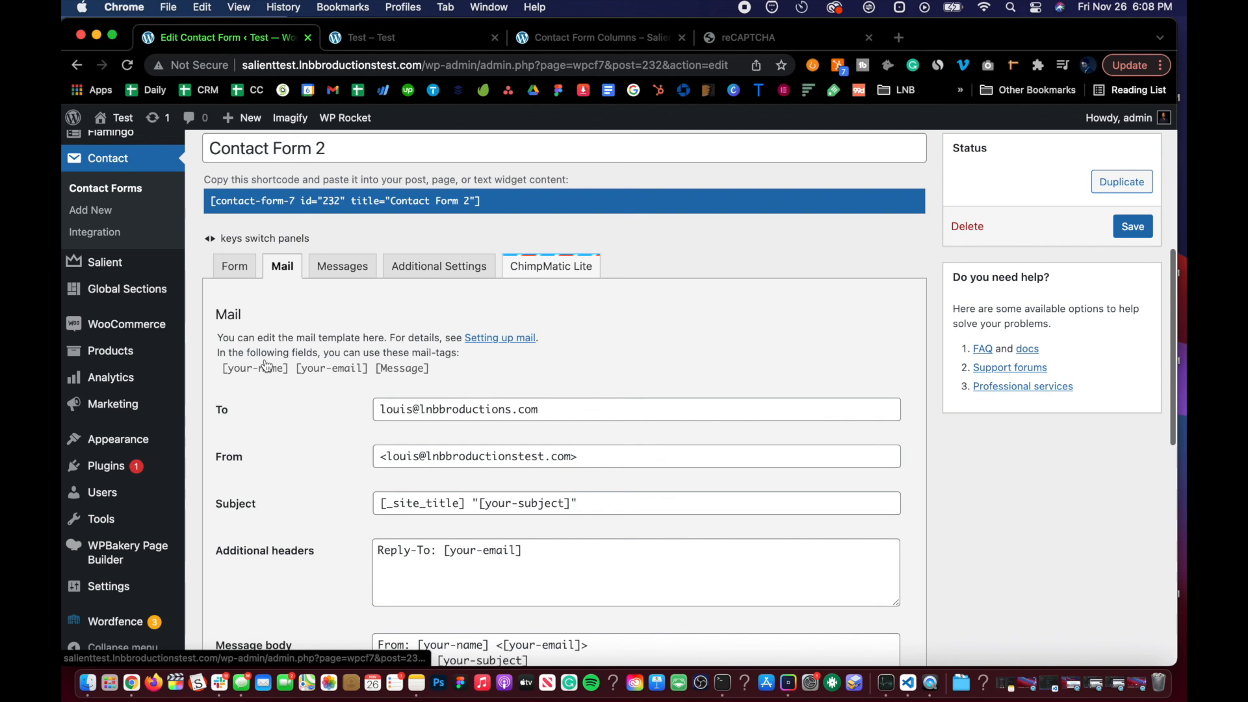
pyautogui.scroll(-3, 313, 381)
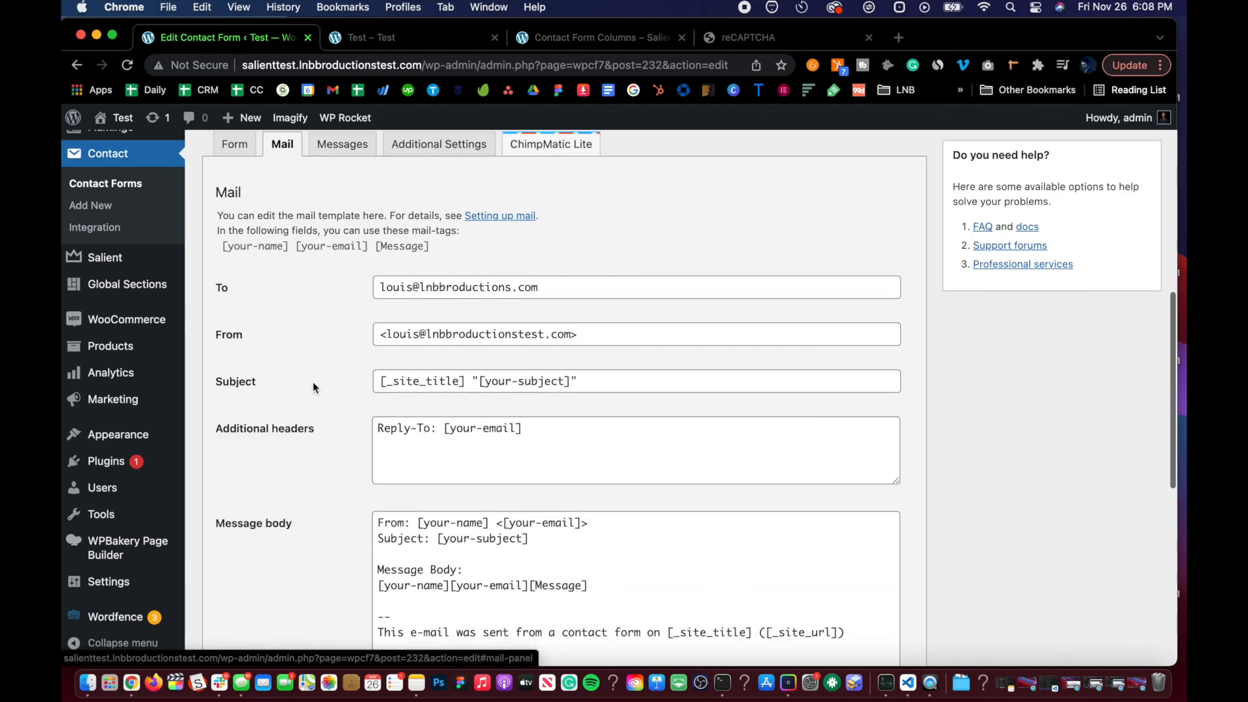
pyautogui.scroll(-3, 383, 492)
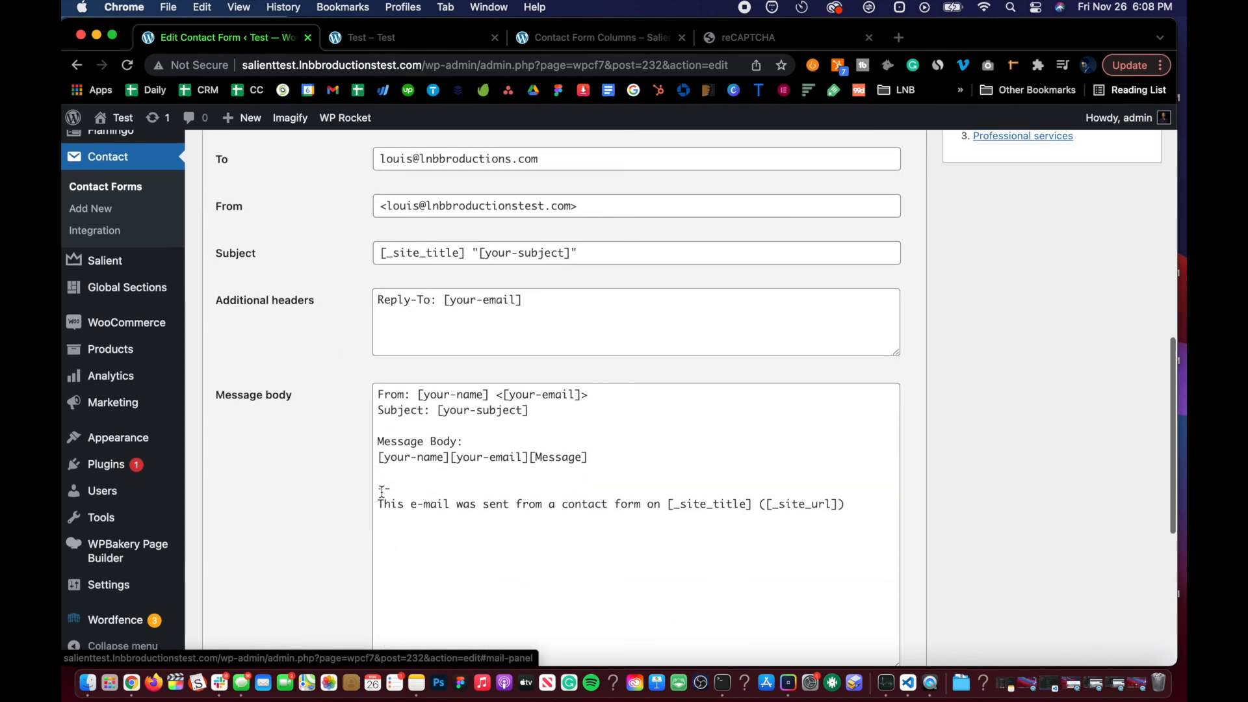
pyautogui.scroll(-2, 382, 492)
pyautogui.scroll(8, 382, 492)
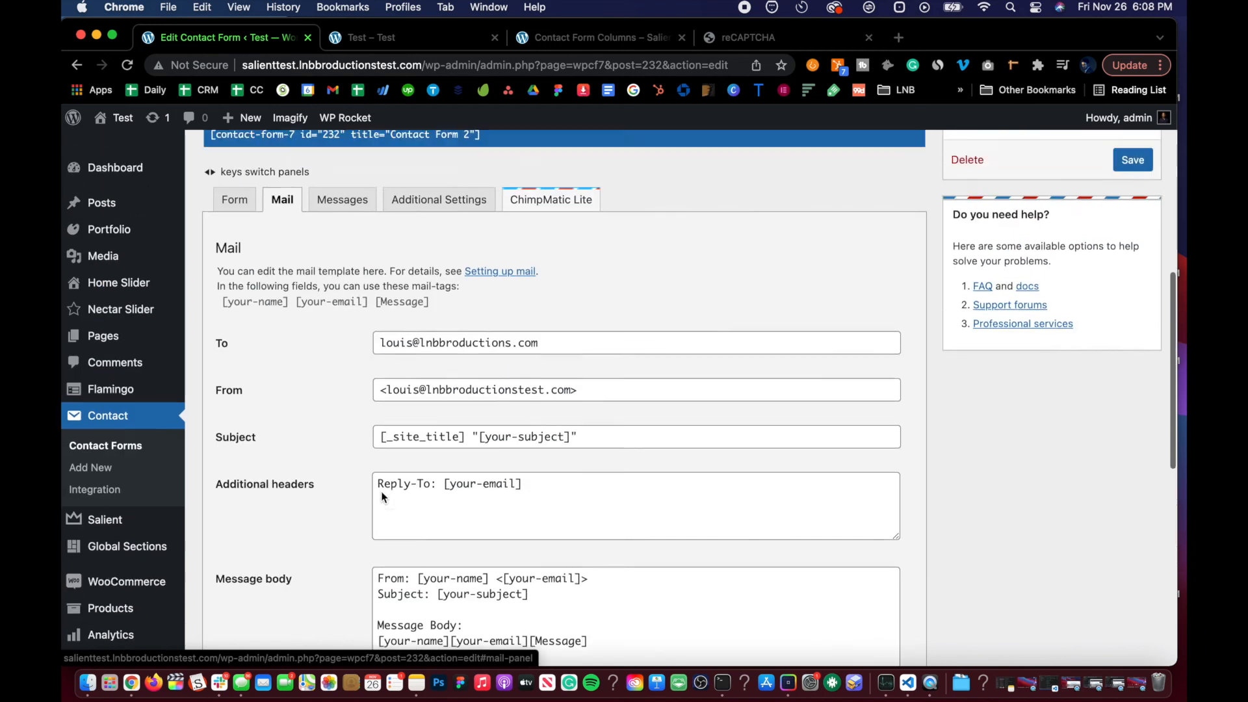
pyautogui.scroll(1, 335, 377)
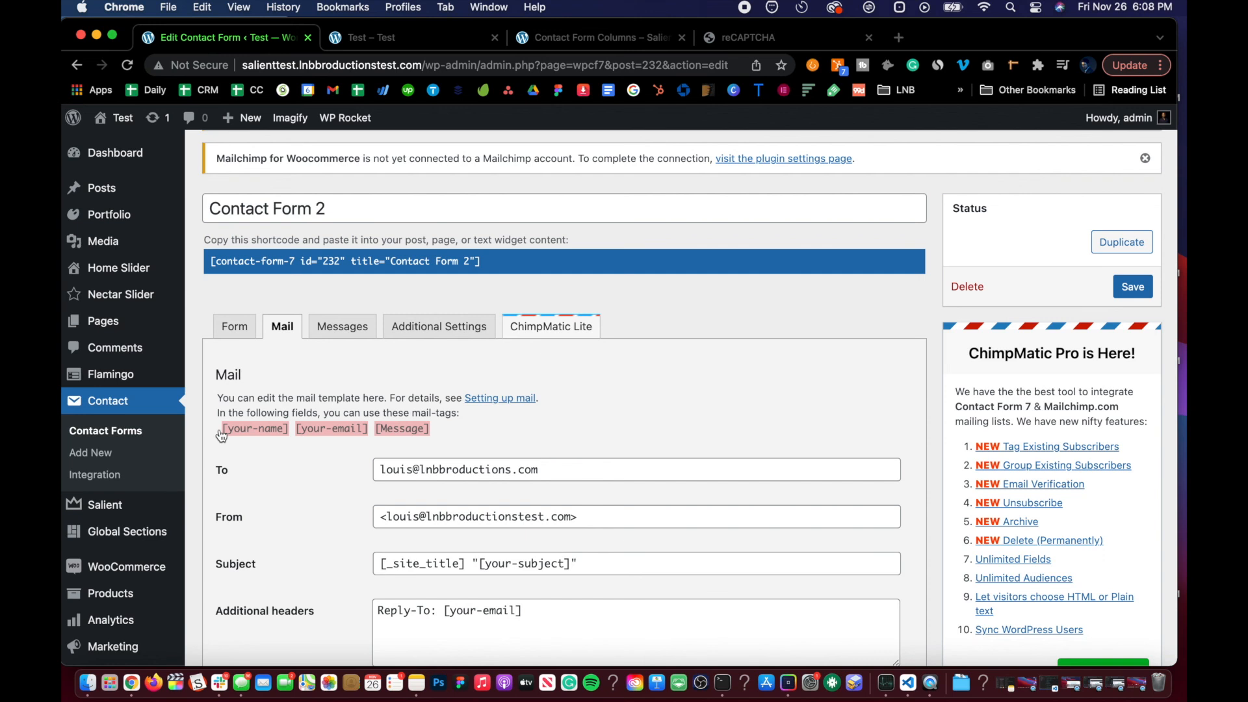
pyautogui.scroll(-5, 276, 501)
pyautogui.scroll(10, 275, 501)
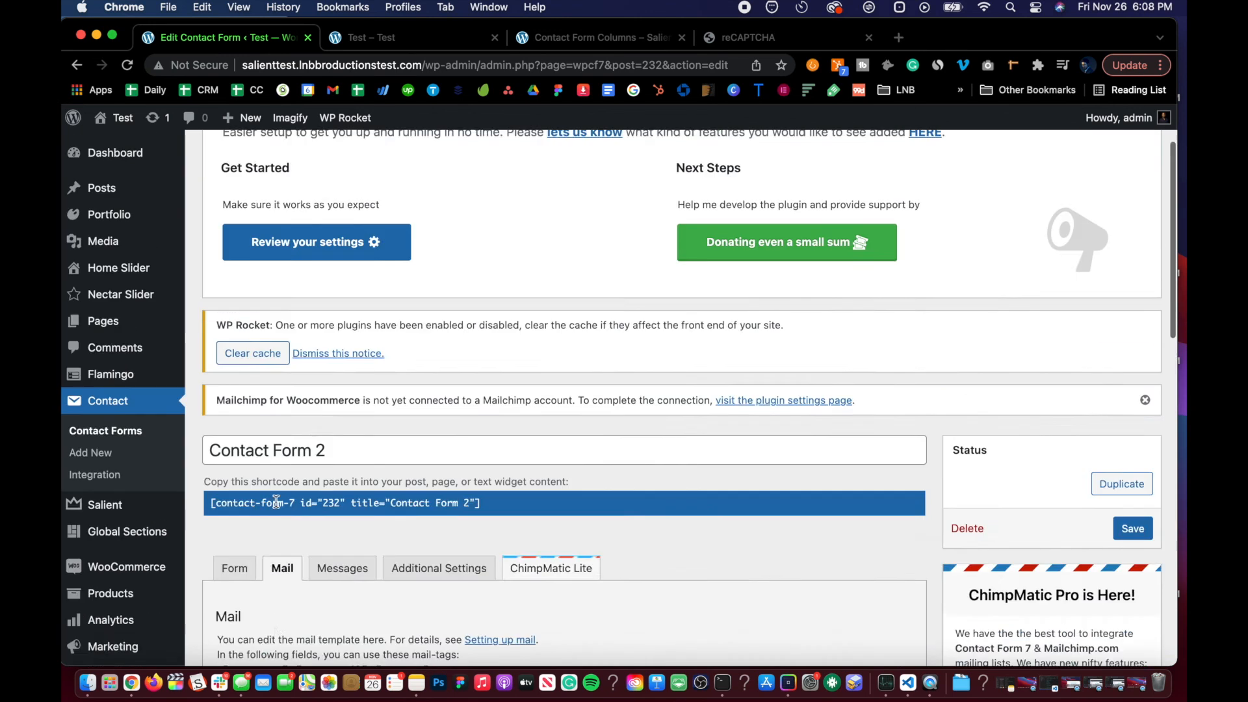
pyautogui.scroll(3, 275, 501)
pyautogui.scroll(-10, 317, 351)
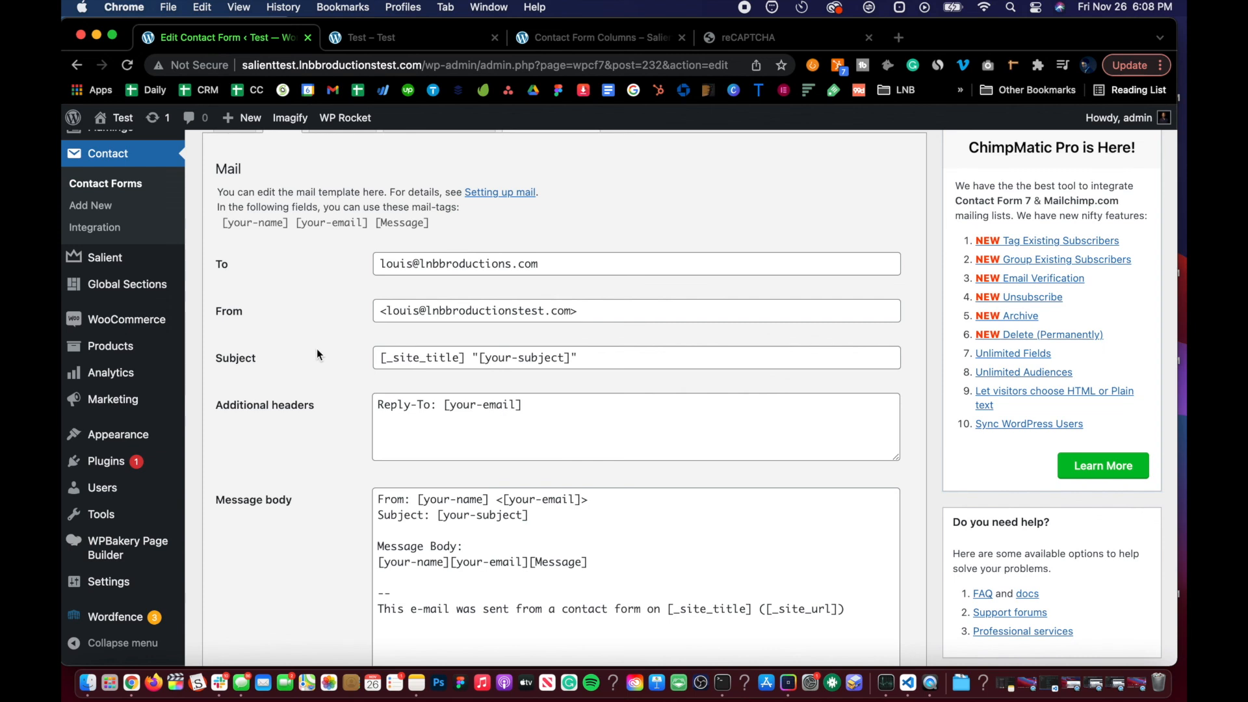
pyautogui.scroll(-3, 317, 354)
pyautogui.scroll(5, 317, 354)
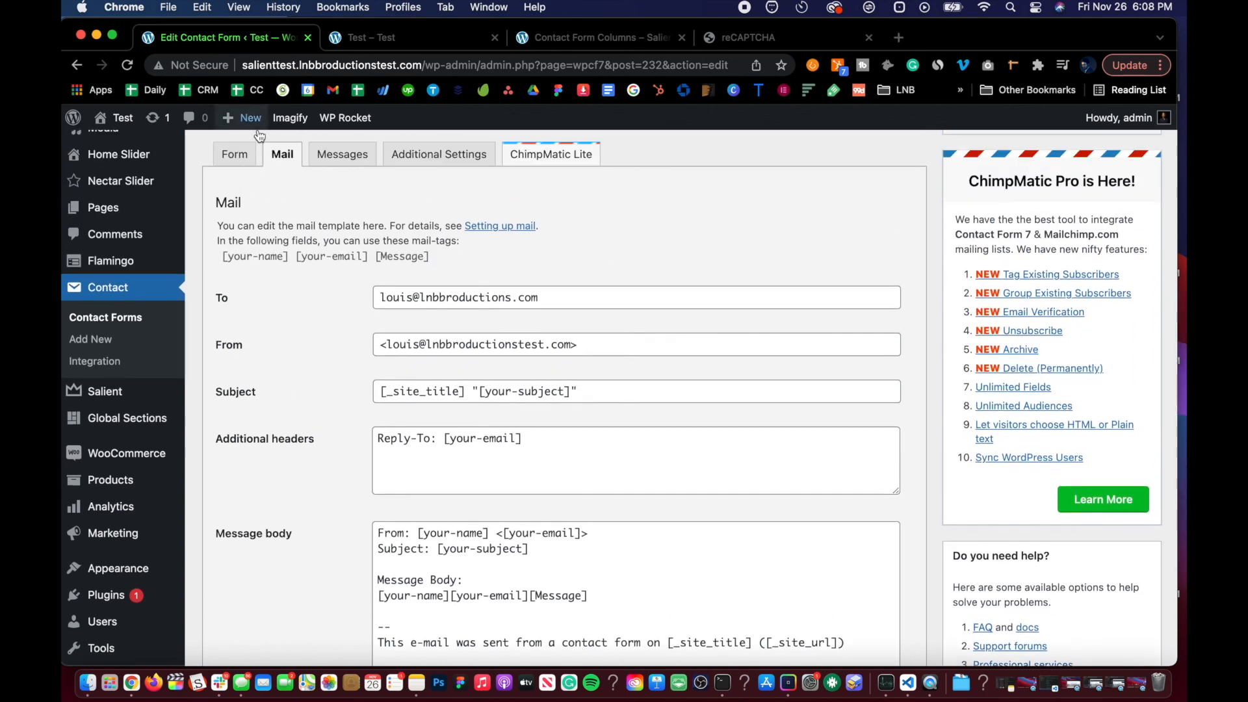
# Step: Compare the Form template fields with the mail-tags and message body in the Mail tab
pyautogui.click(235, 154)
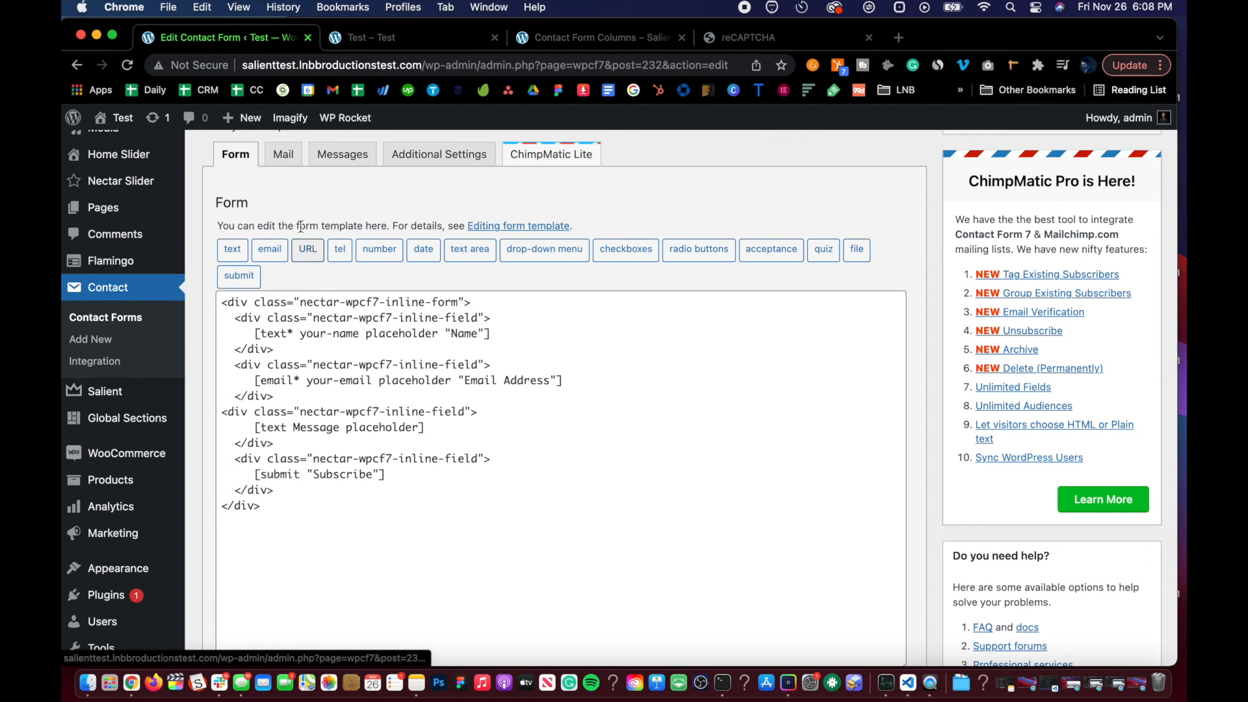
pyautogui.click(289, 155)
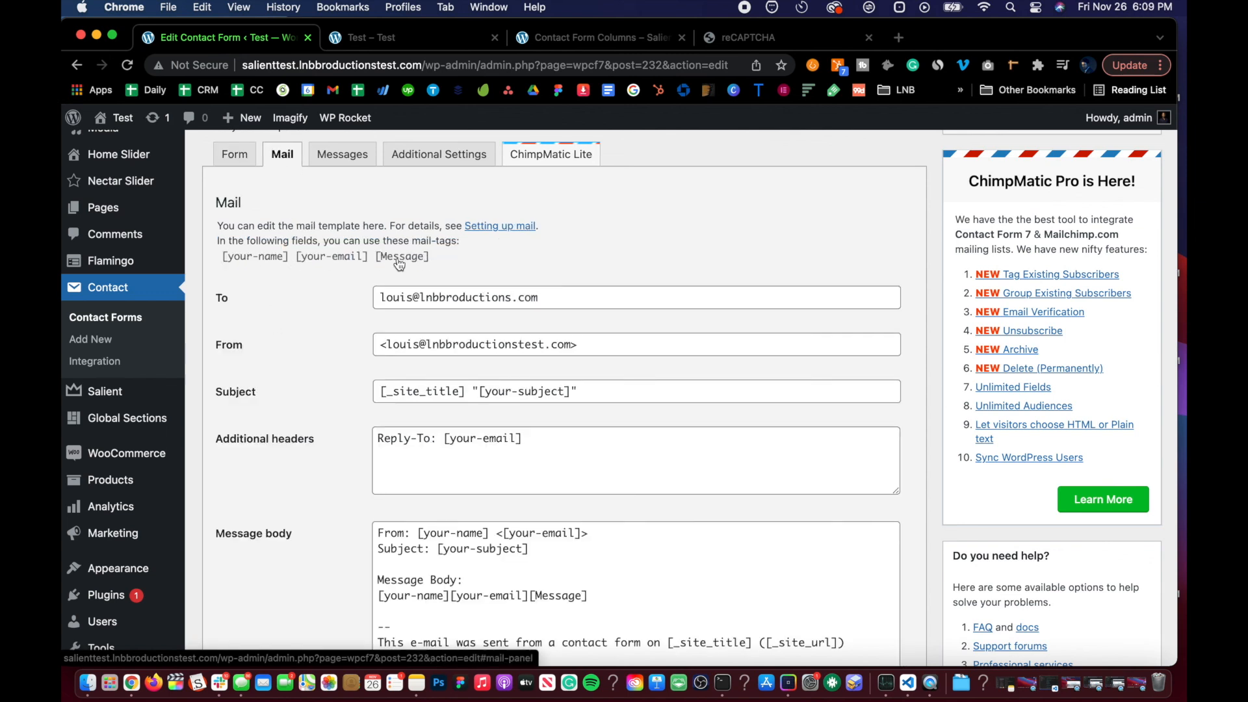
pyautogui.scroll(-5, 386, 276)
pyautogui.scroll(8, 303, 358)
pyautogui.scroll(-10, 495, 462)
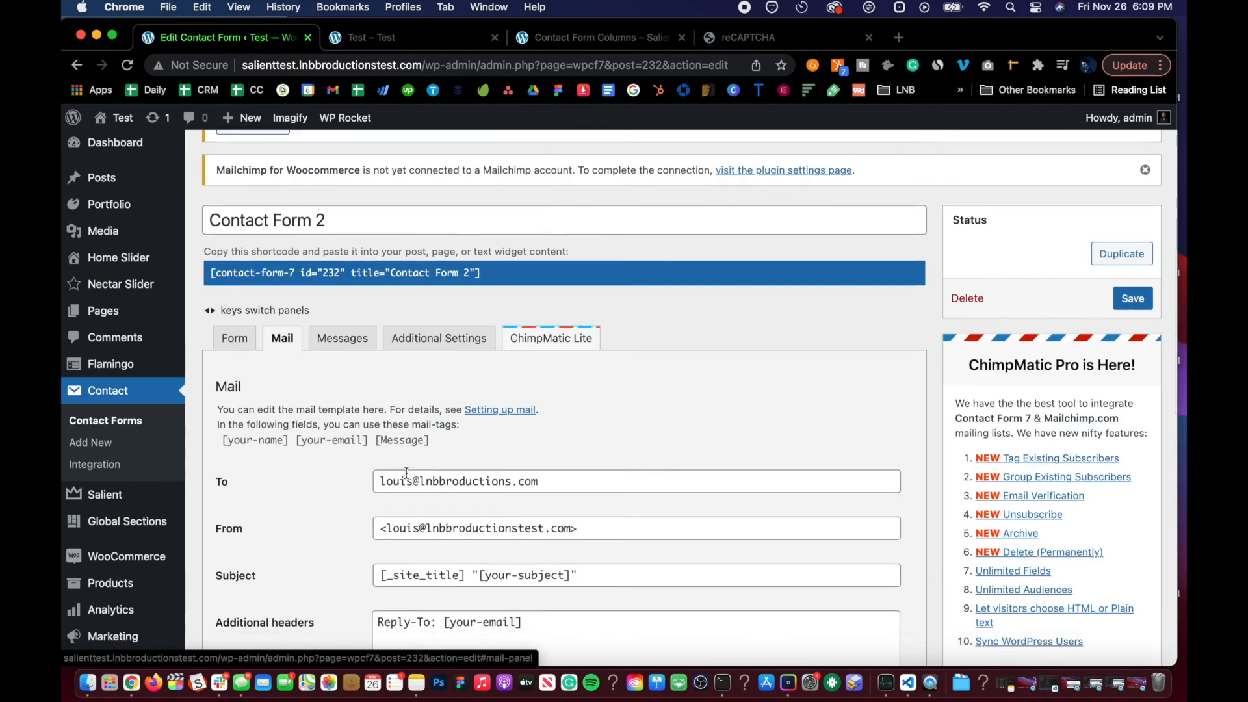
pyautogui.click(413, 342)
pyautogui.scroll(10, 413, 343)
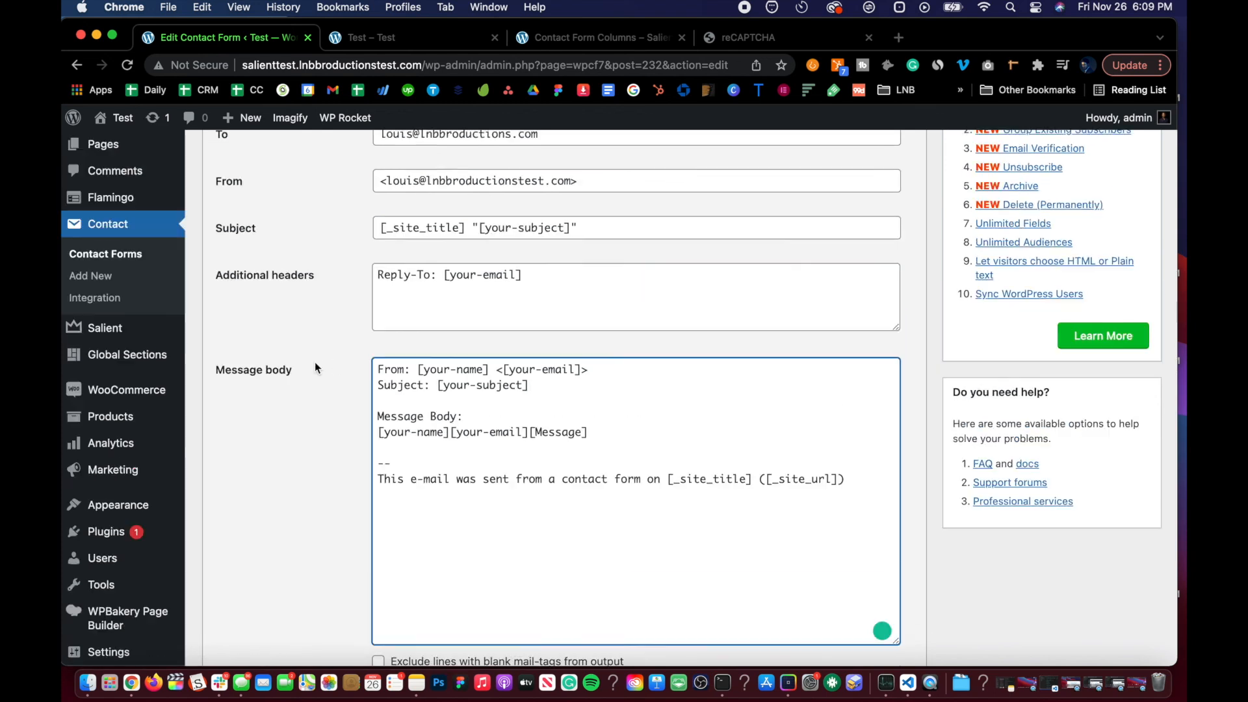
pyautogui.scroll(-10, 488, 369)
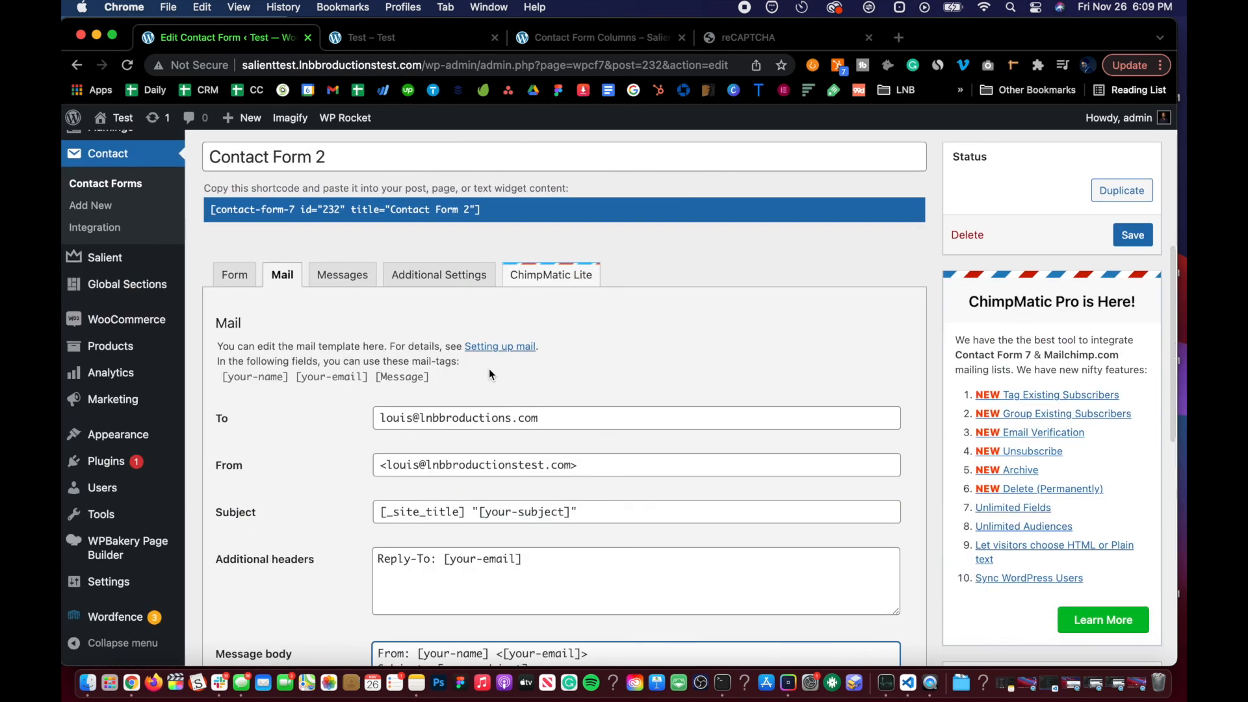
pyautogui.scroll(10, 661, 197)
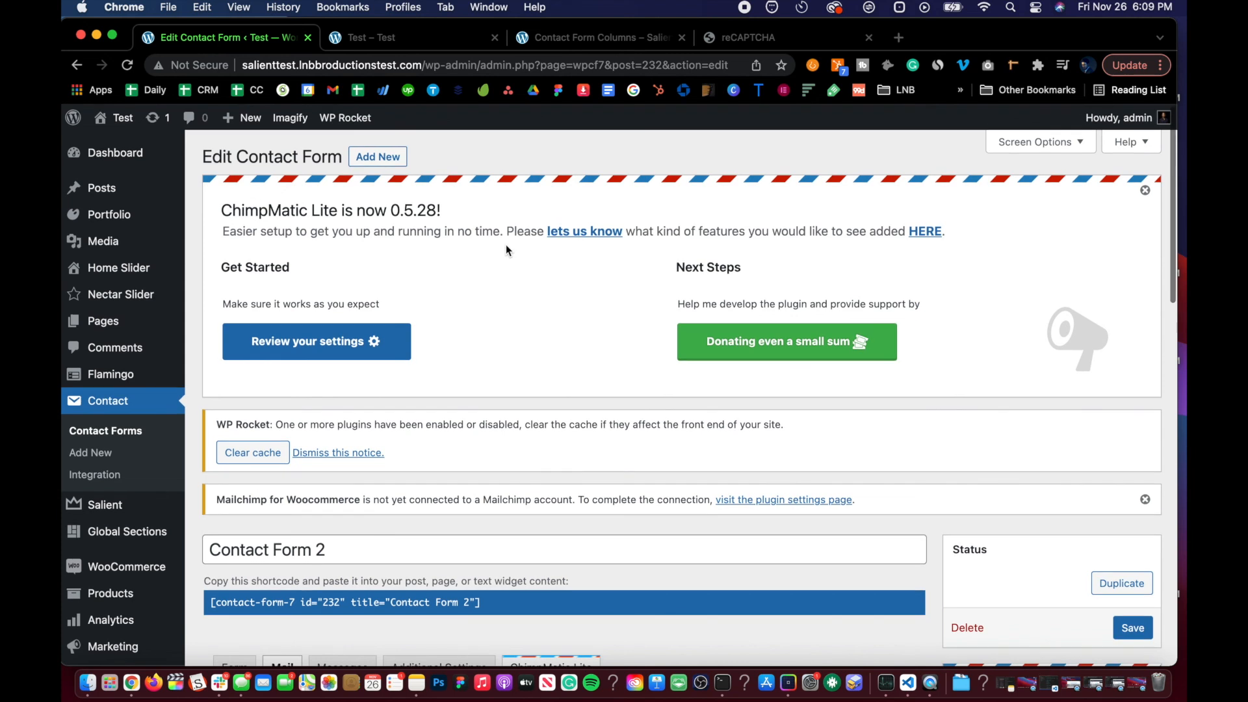
# Step: Dismiss the ChimpMatic Lite notice at the top of the edit page
pyautogui.click(1145, 195)
pyautogui.scroll(-5, 412, 422)
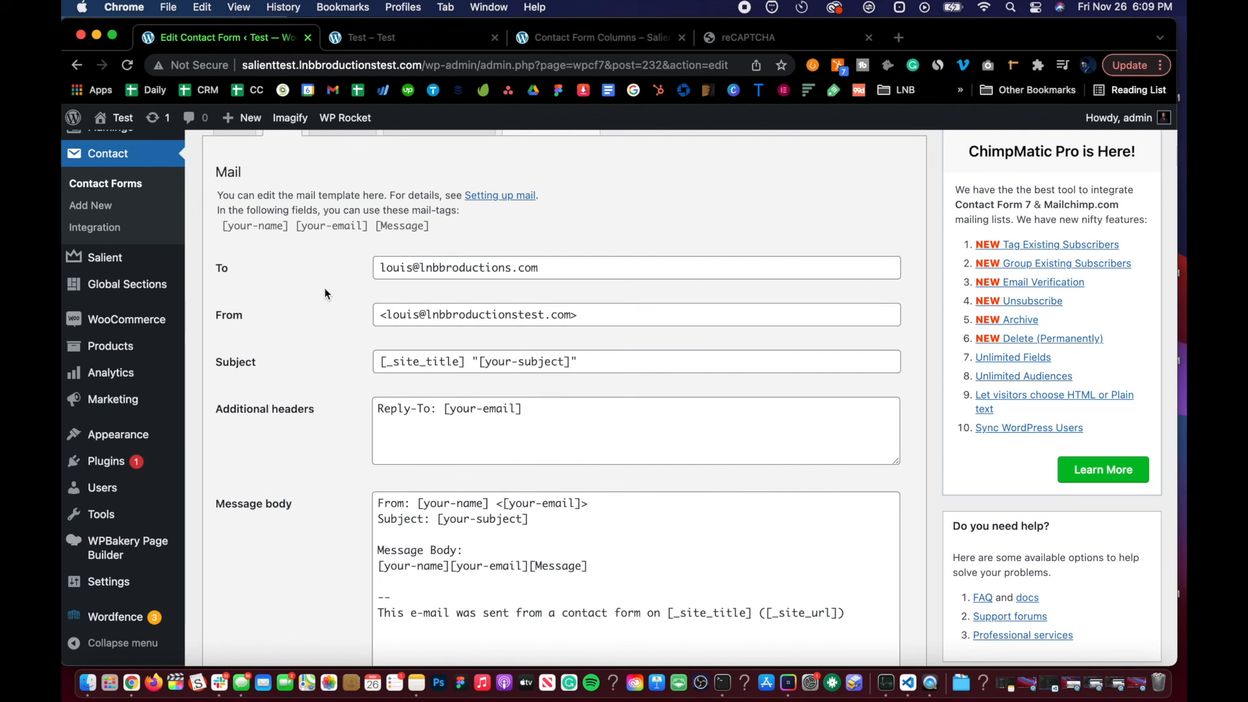
pyautogui.scroll(-10, 325, 293)
pyautogui.scroll(20, 324, 292)
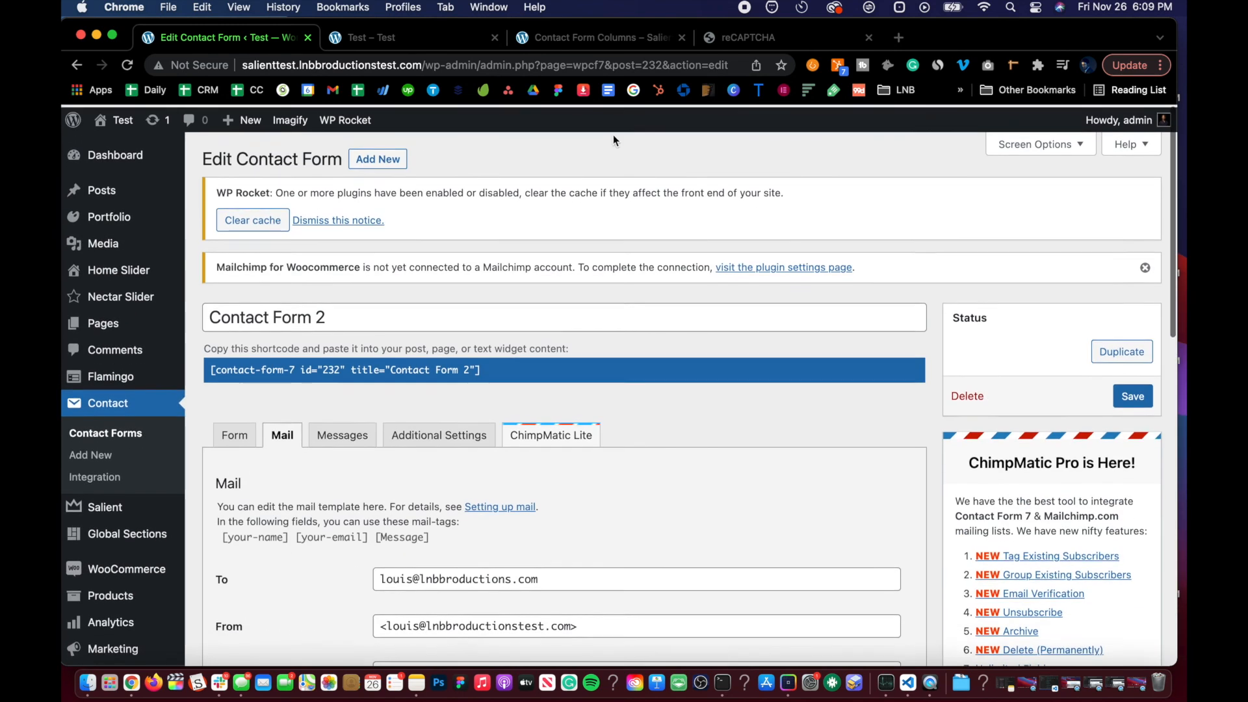